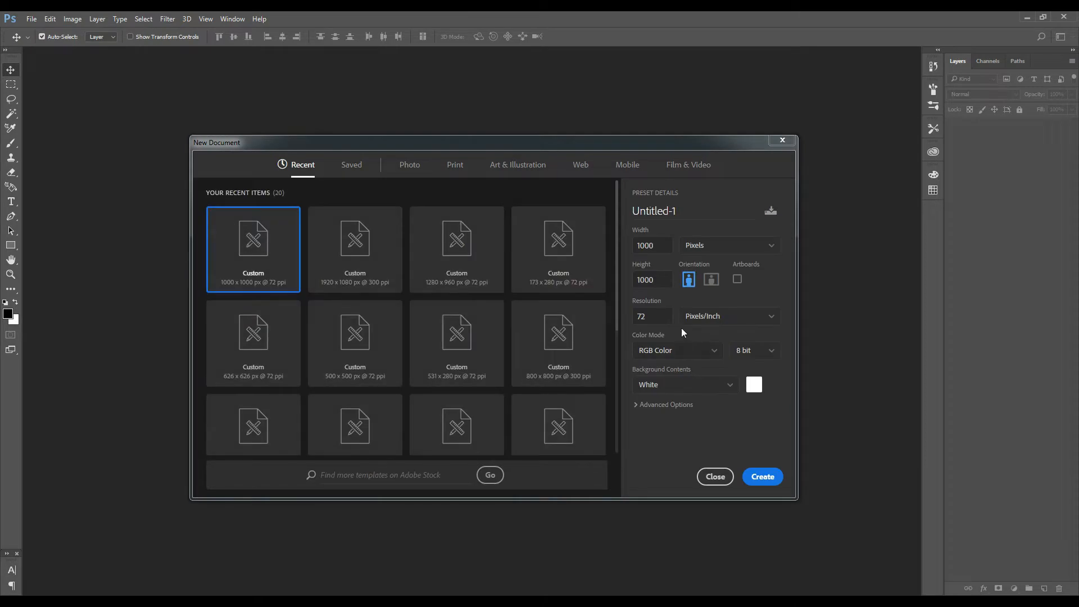
# Create an 800 × 800 pixel RGB document at 72 pixels/inch and convert its locked background into a regular layer.
pyautogui.doubleClick(658, 246)
pyautogui.doubleClick(655, 280)
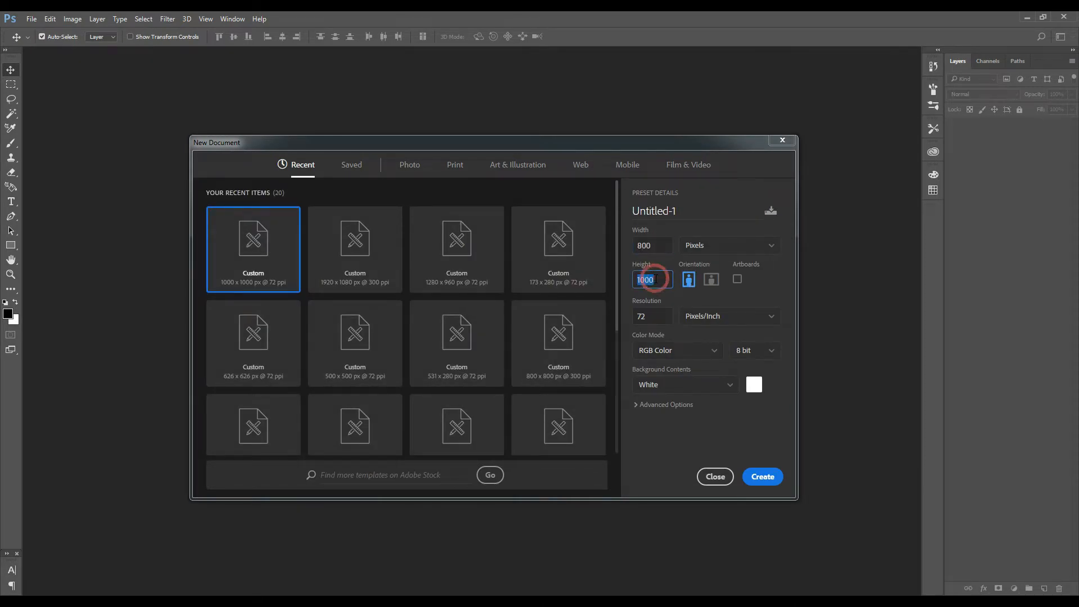
pyautogui.doubleClick(662, 318)
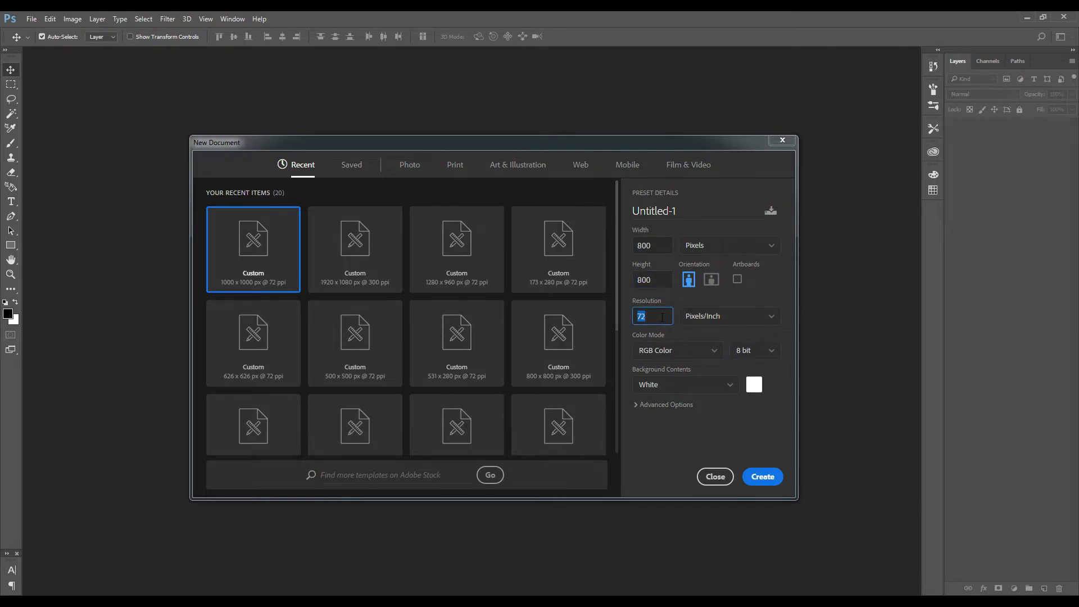
pyautogui.click(761, 478)
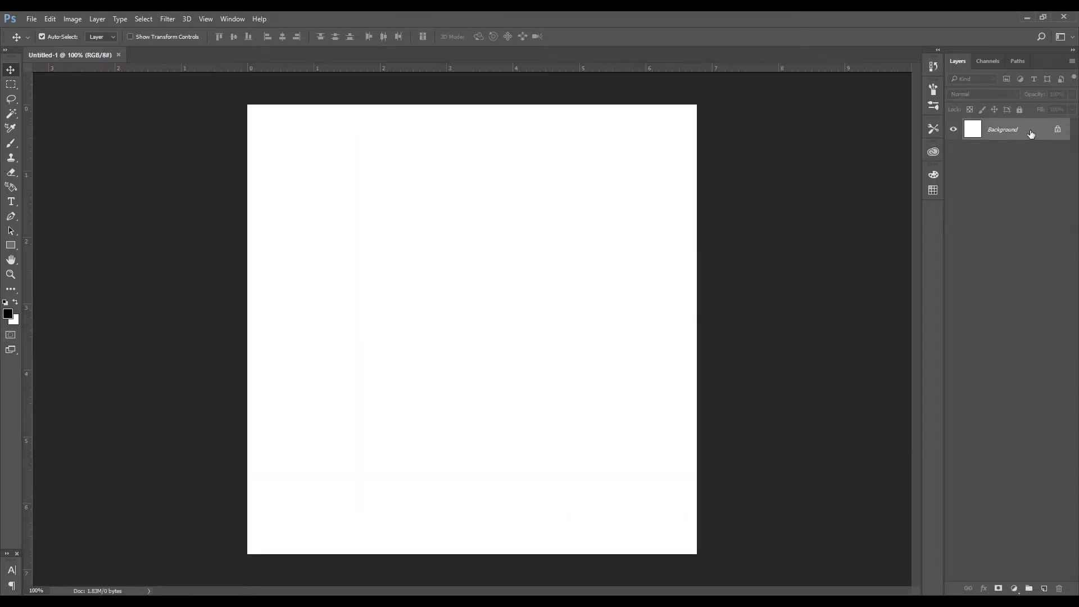
pyautogui.doubleClick(1031, 134)
pyautogui.press('Return')
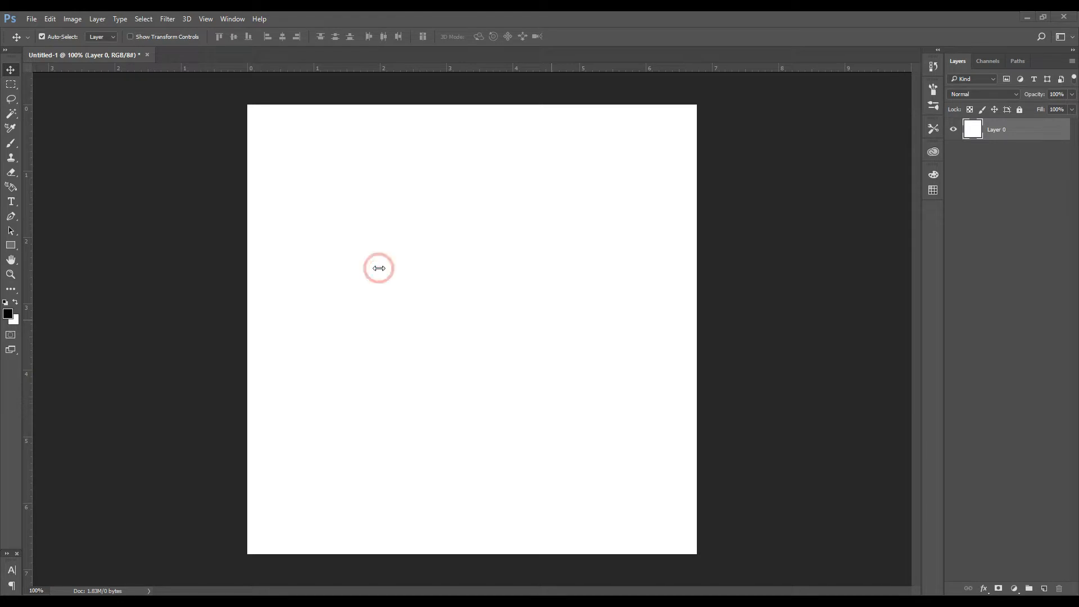
# Draw a closed wavy path around the canvas's upper-left corner with the Pen tool and convert it into a selection.
pyautogui.press('p')
pyautogui.click(211, 272)
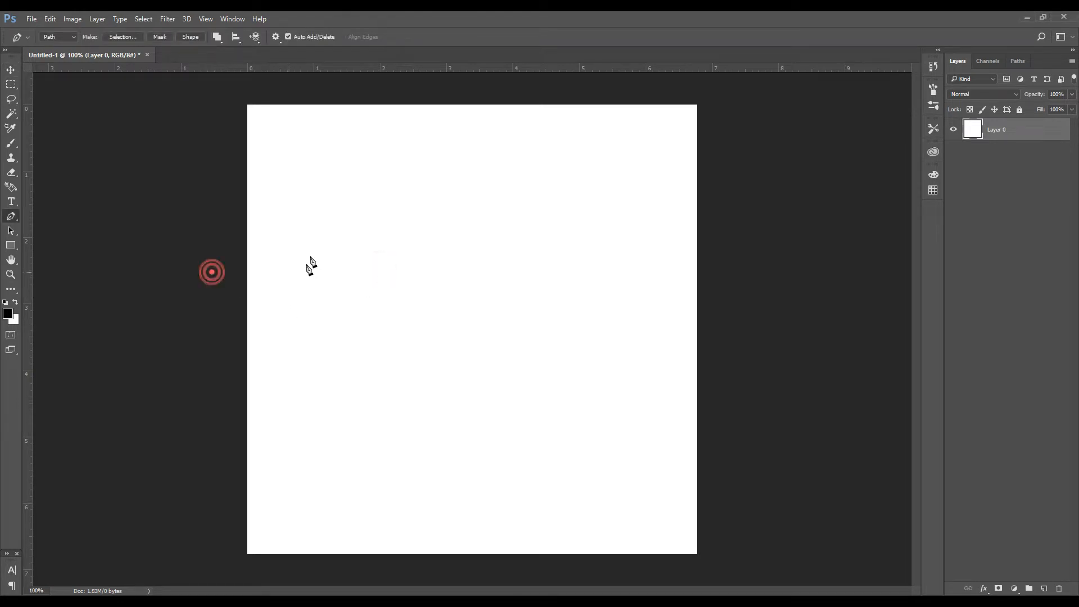
pyautogui.moveTo(375, 222); pyautogui.dragTo(452, 124)
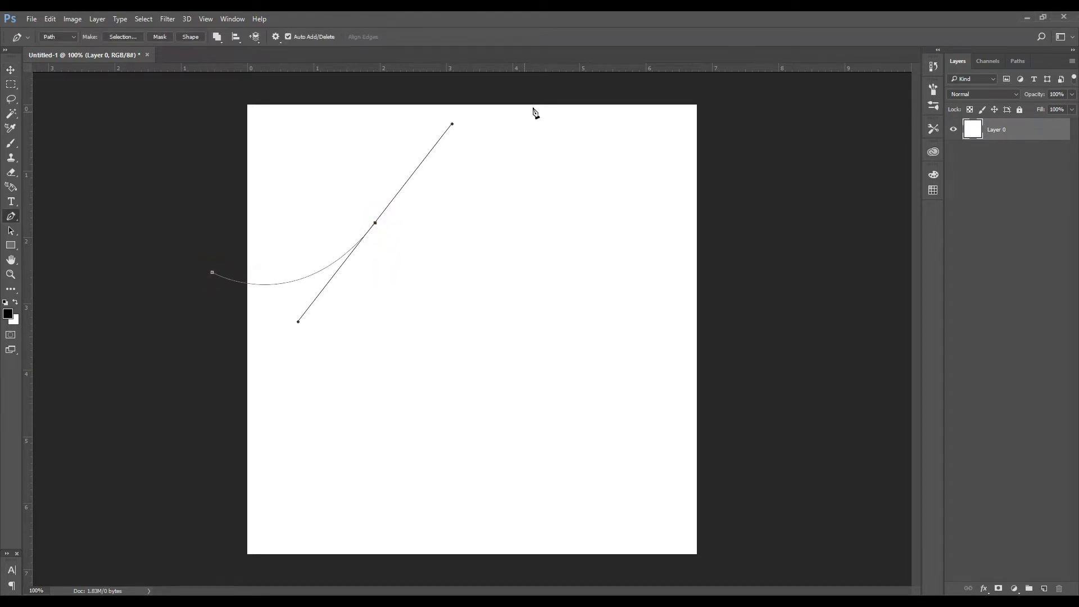
pyautogui.moveTo(599, 98); pyautogui.dragTo(663, 15)
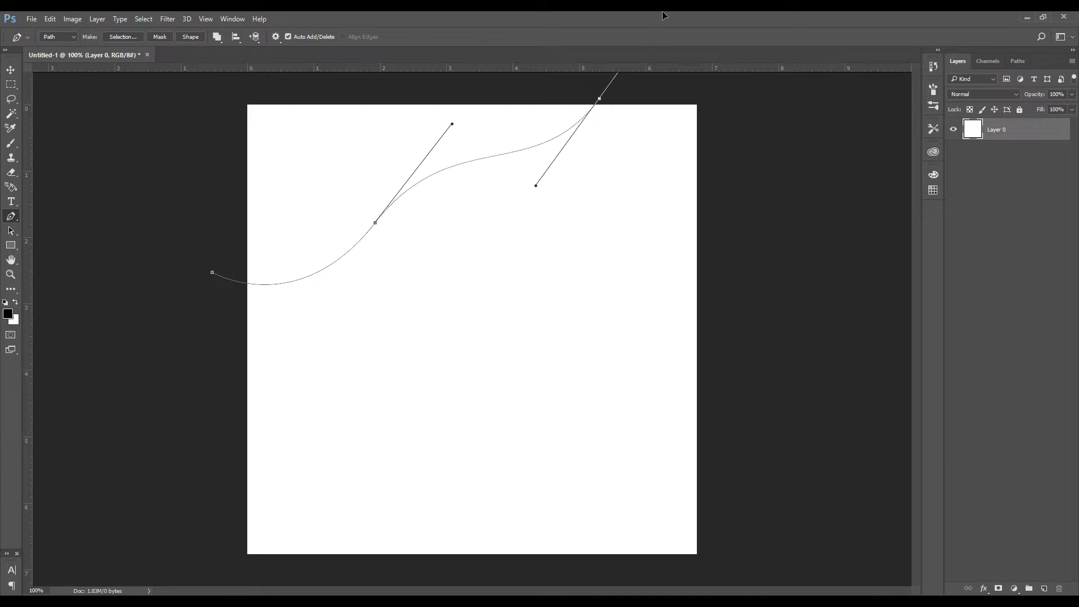
pyautogui.click(193, 89)
pyautogui.click(212, 274)
pyautogui.hotkey('ctrl', 'Return')
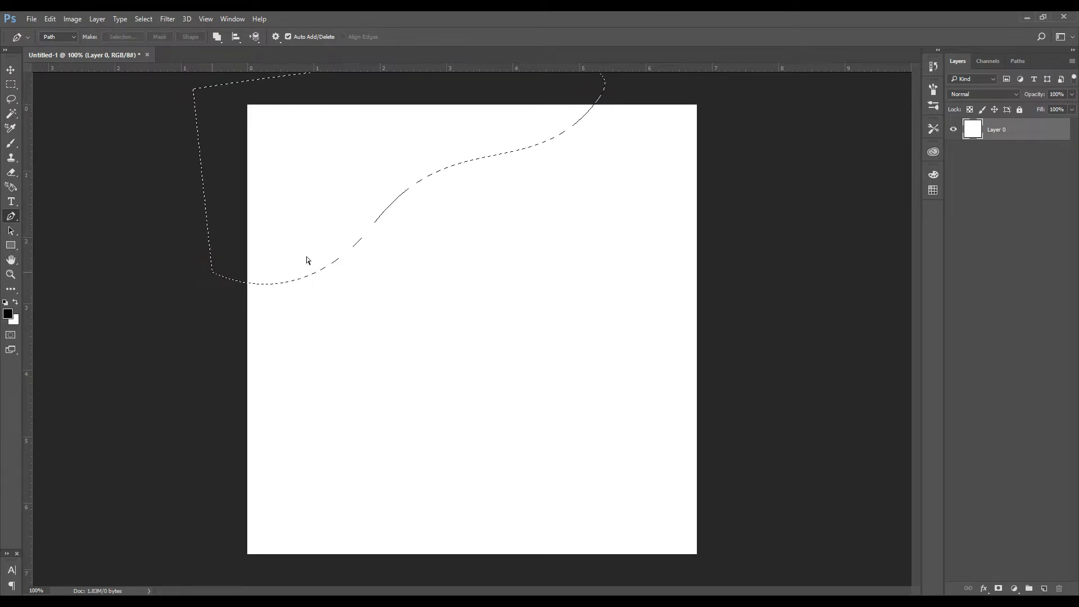
# Fill the upper-left wavy selection with black on a new layer and deselect it.
pyautogui.hotkey('ctrl', 'shift', 'n')
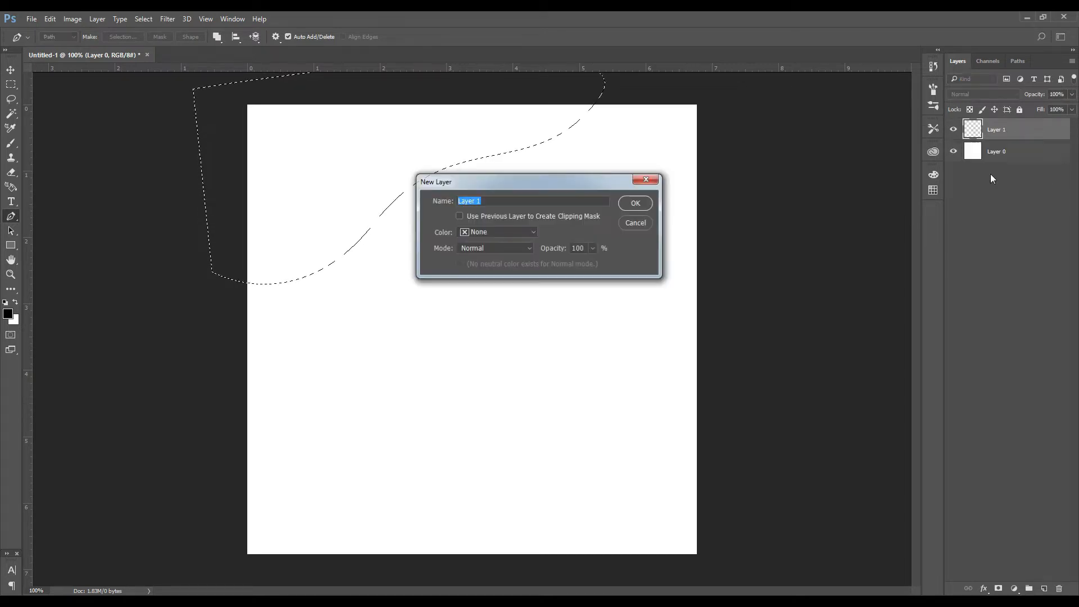
pyautogui.press('Return')
pyautogui.hotkey('alt', 'BackSpace')
pyautogui.hotkey('ctrl', 'd')
pyautogui.press('v')
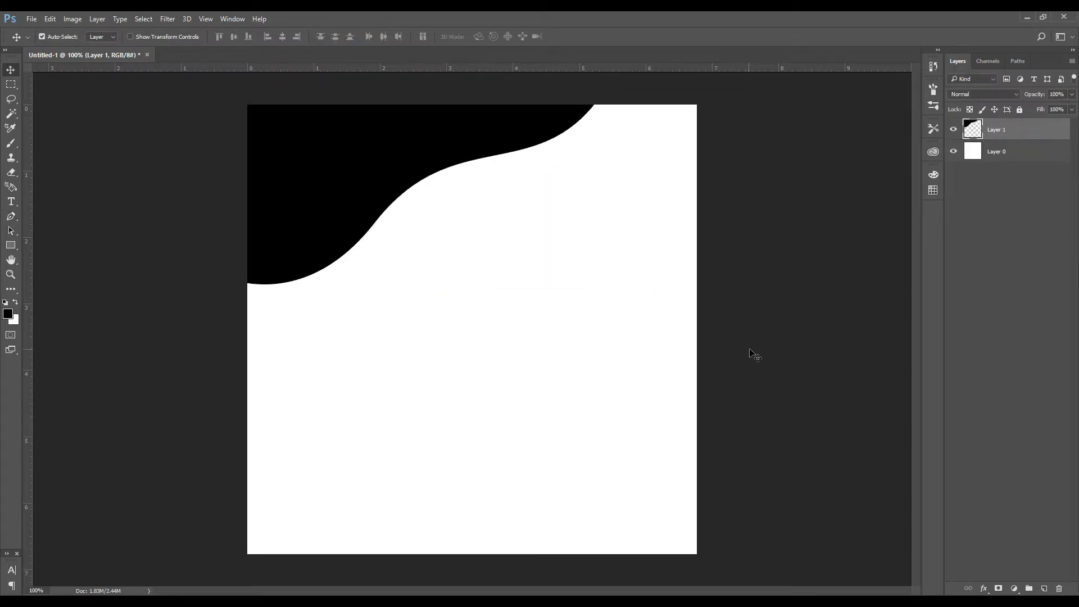
# Draw a closed wavy path around the canvas's lower-right corner with the Pen tool, extending past the canvas edges.
pyautogui.hotkey('ctrl', '-')
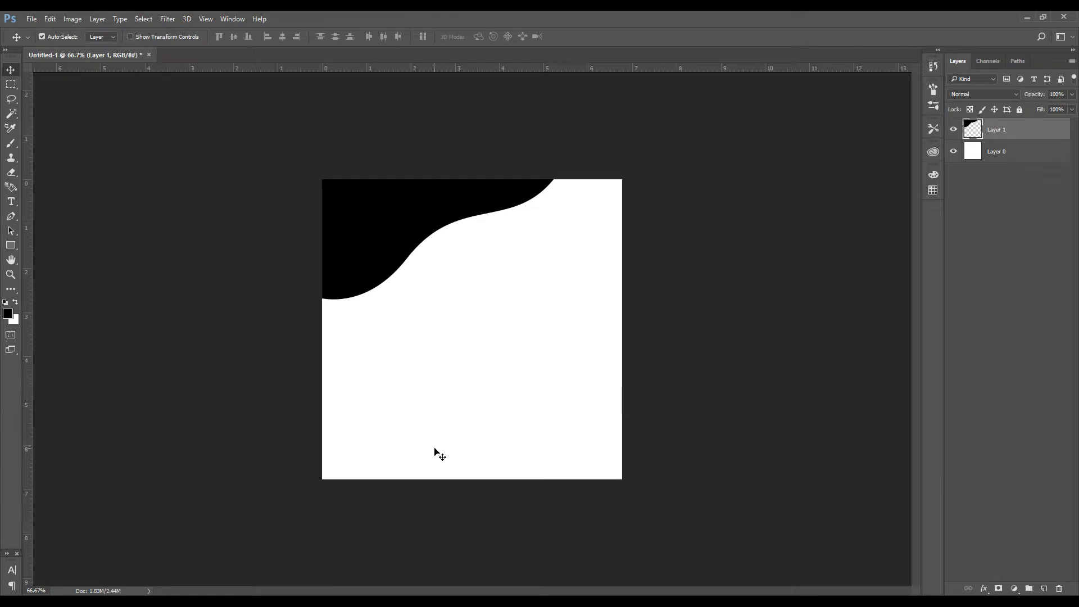
pyautogui.click(468, 573)
pyautogui.press('p')
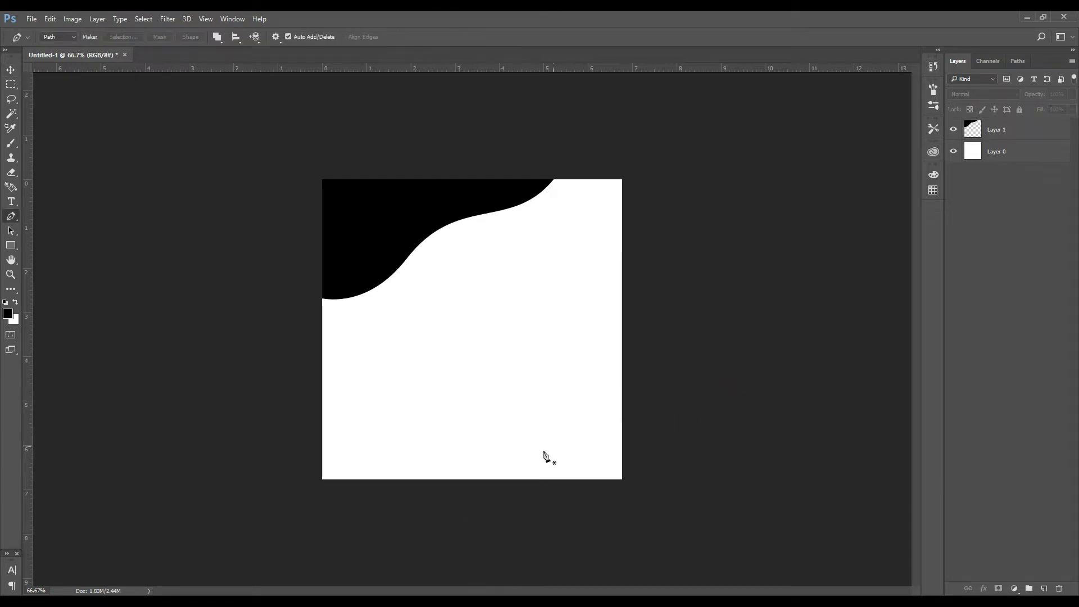
pyautogui.click(331, 486)
pyautogui.moveTo(457, 396); pyautogui.dragTo(562, 408)
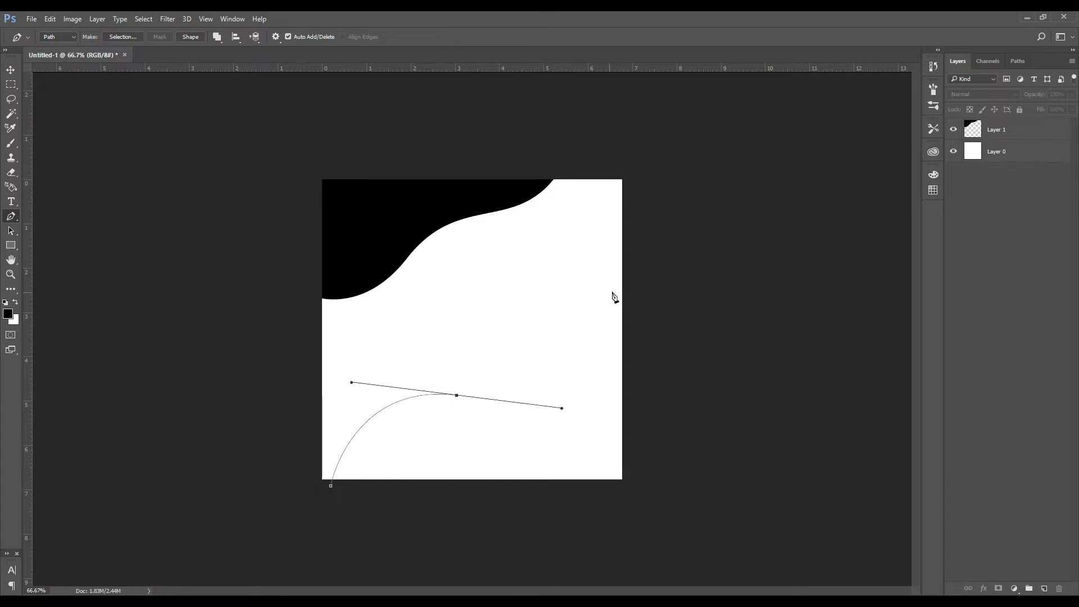
pyautogui.moveTo(628, 285); pyautogui.dragTo(728, 303)
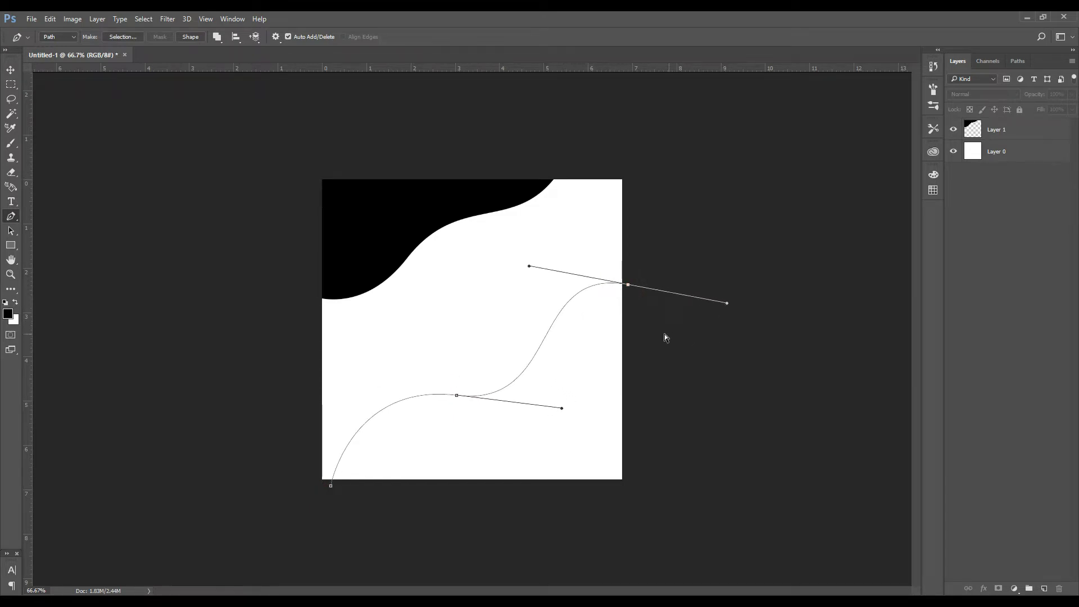
pyautogui.hotkey('ctrl', 'z')
pyautogui.moveTo(657, 316); pyautogui.dragTo(780, 363)
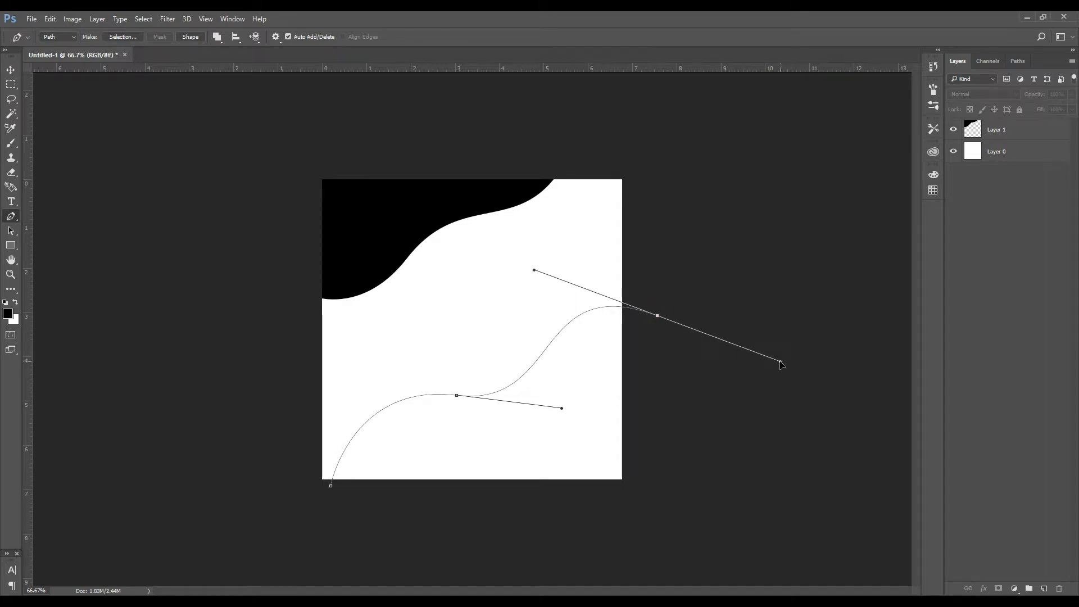
pyautogui.click(749, 470)
pyautogui.click(347, 516)
pyautogui.click(331, 487)
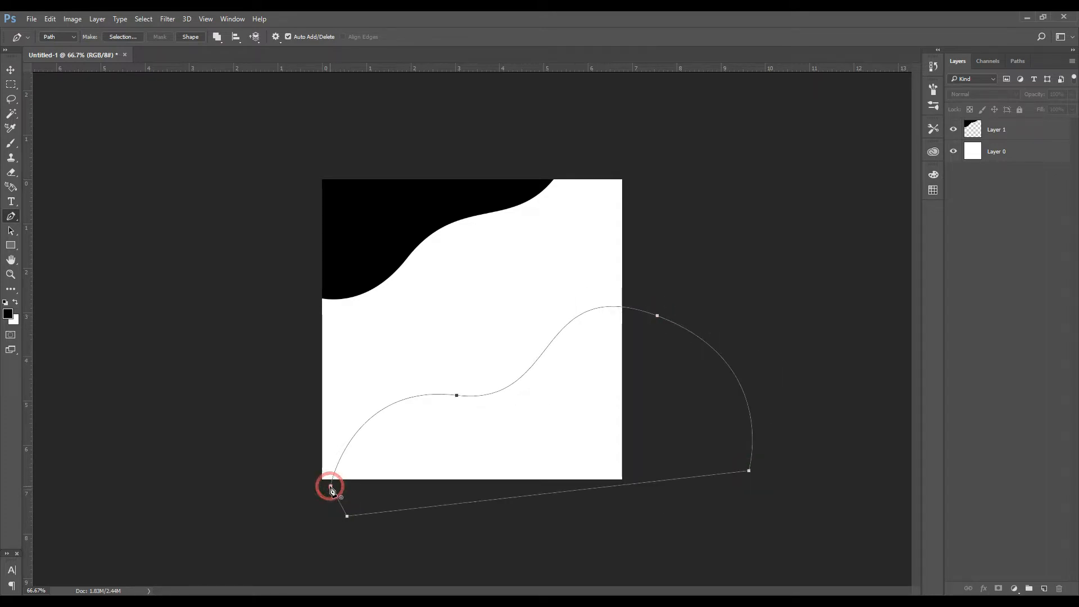
# Convert the lower-right path into a selection, fill it with black on a new layer and deselect it.
pyautogui.hotkey('ctrl', 'Return')
pyautogui.hotkey('ctrl', 'shift', 'n')
pyautogui.press('Return')
pyautogui.hotkey('alt', 'BackSpace')
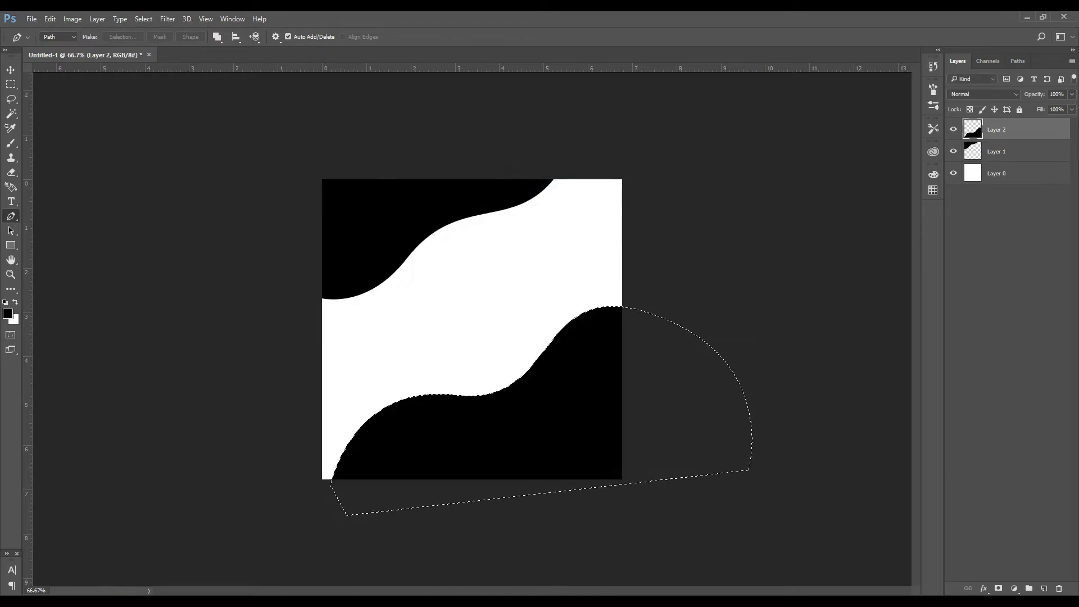
pyautogui.hotkey('ctrl', 'd')
pyautogui.press('v')
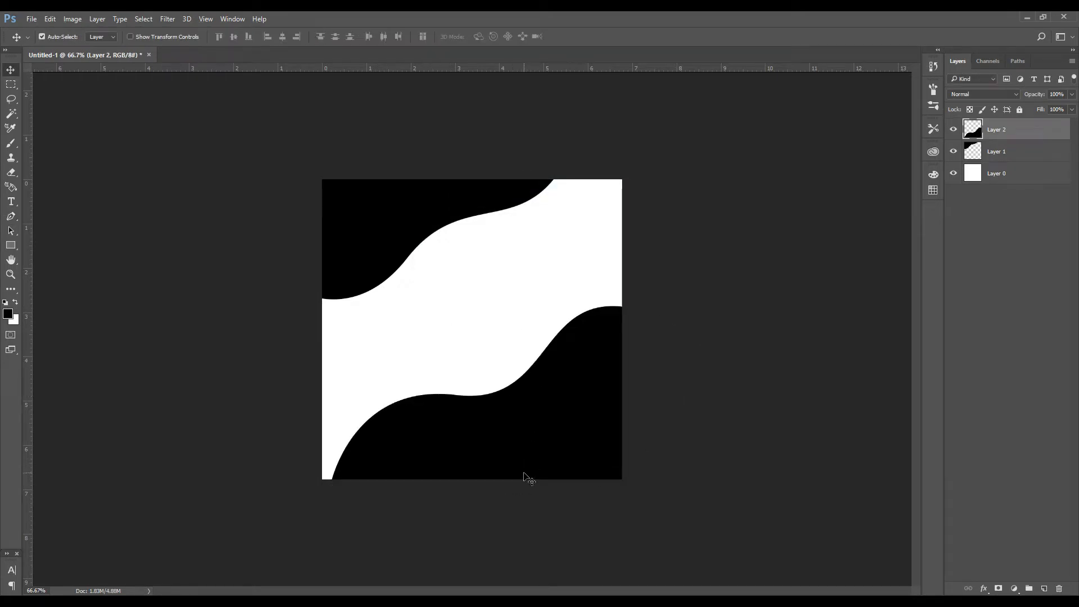
# Add a Gradient Overlay to Layer 0, reset it to the default settings and set its angle to 54°.
pyautogui.click(987, 175)
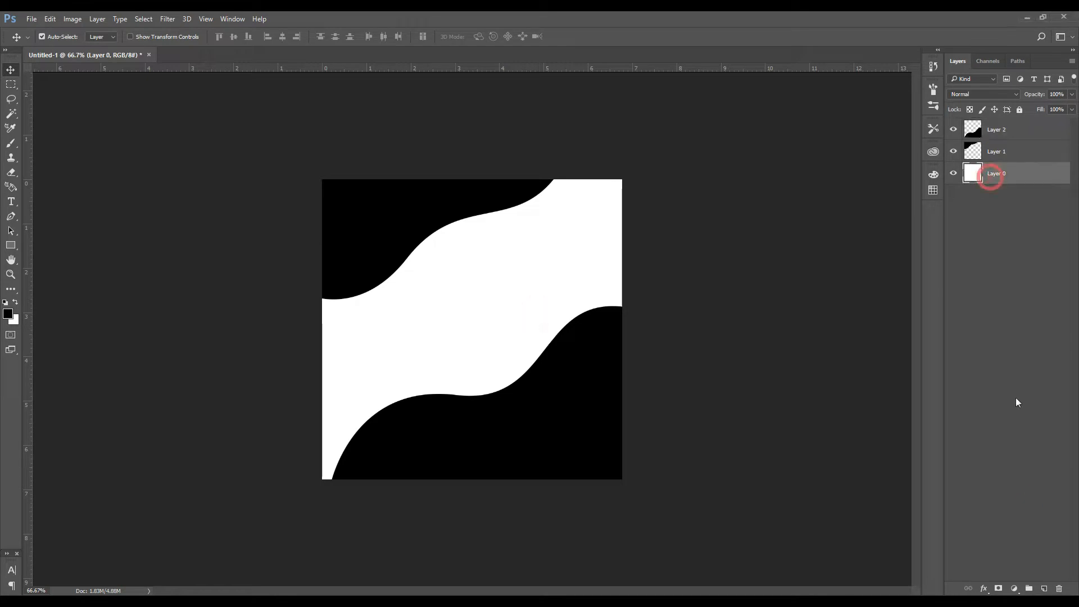
pyautogui.click(985, 589)
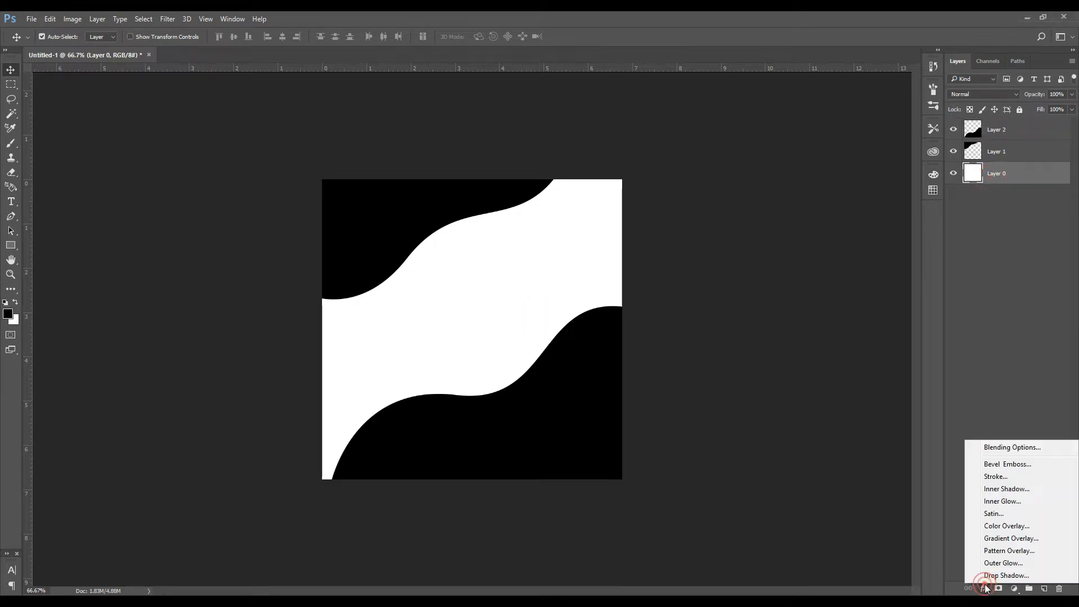
pyautogui.click(1006, 537)
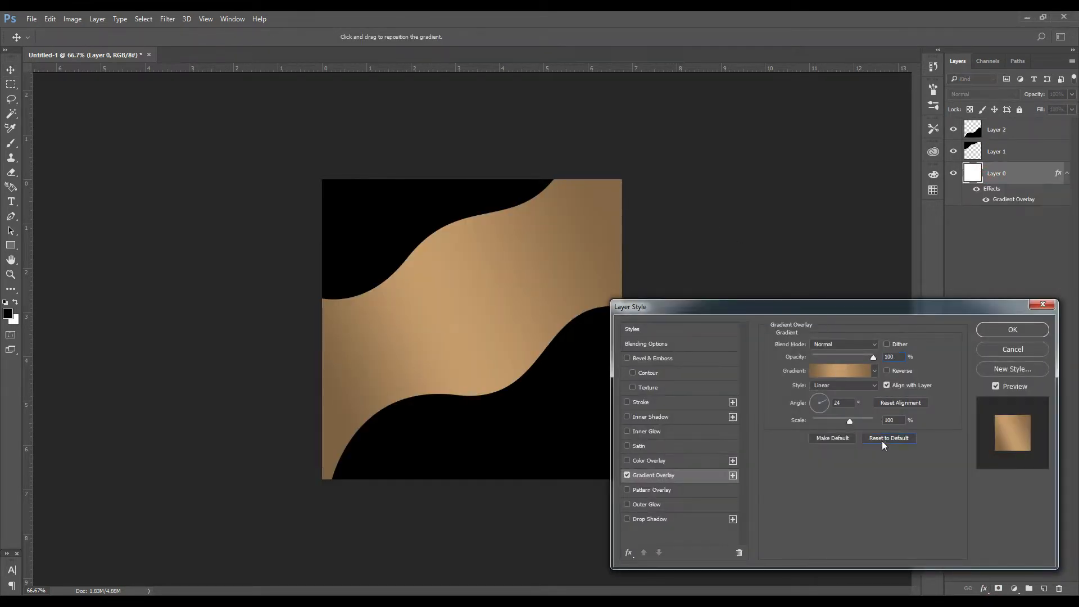
pyautogui.click(882, 441)
pyautogui.moveTo(778, 305); pyautogui.dragTo(855, 292)
pyautogui.click(898, 357)
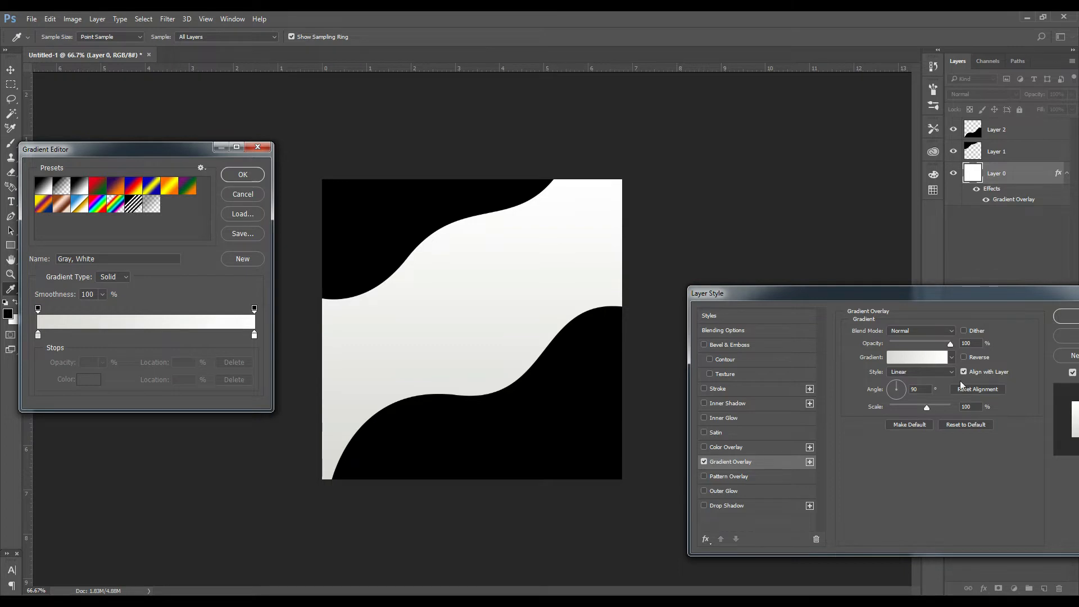
pyautogui.press('Return')
pyautogui.click(898, 385)
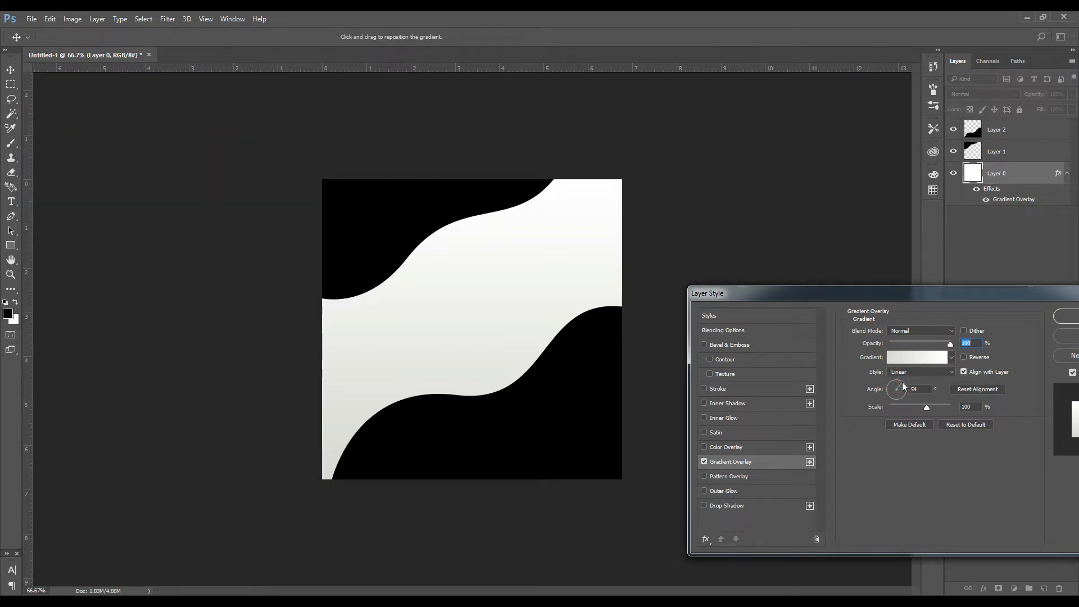
pyautogui.click(903, 385)
# Recolour Layer 0's gradient from light blue at a 4% location to a paler blue at 100%, and apply the layer style.
pyautogui.click(922, 355)
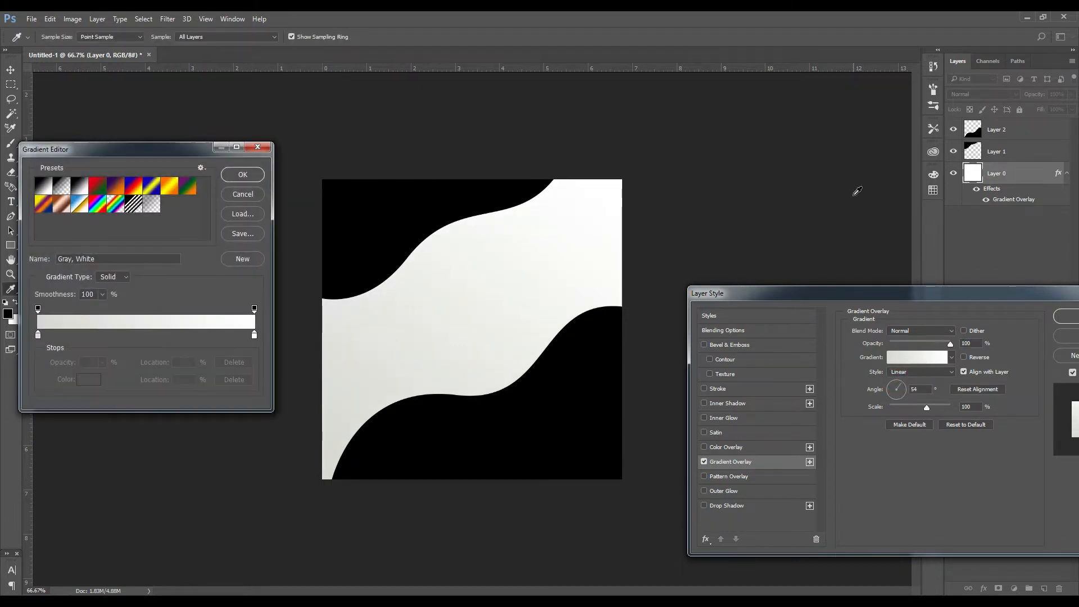
pyautogui.click(933, 192)
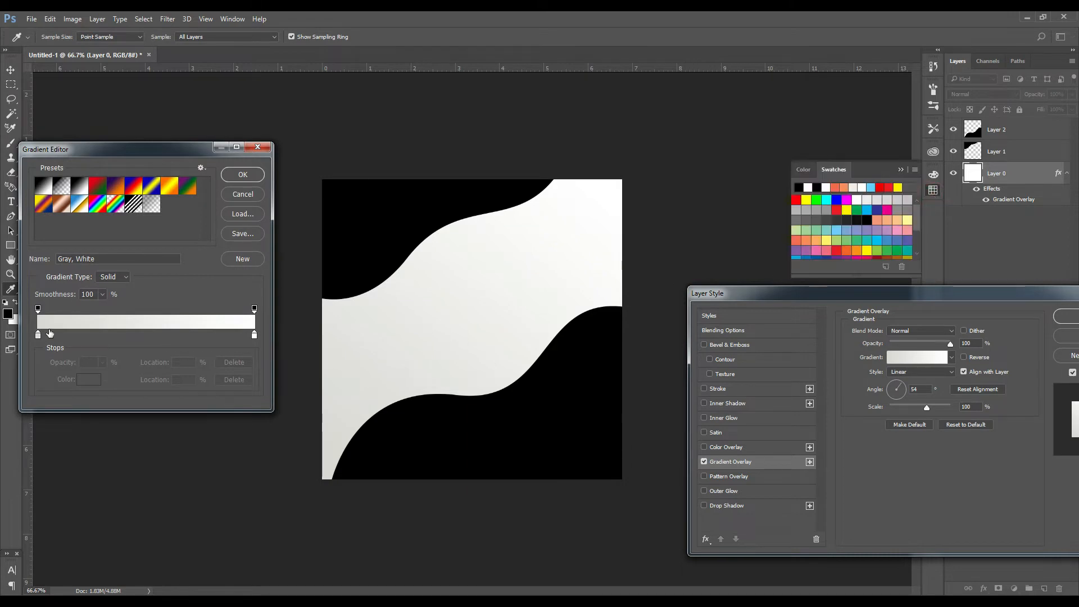
pyautogui.moveTo(40, 337); pyautogui.dragTo(47, 336)
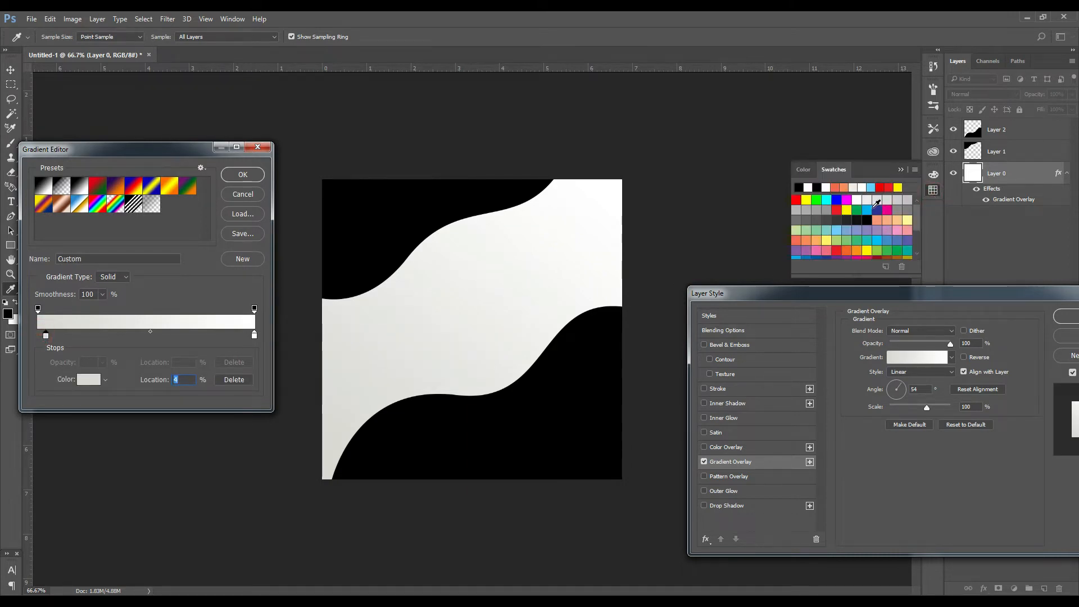
pyautogui.click(871, 189)
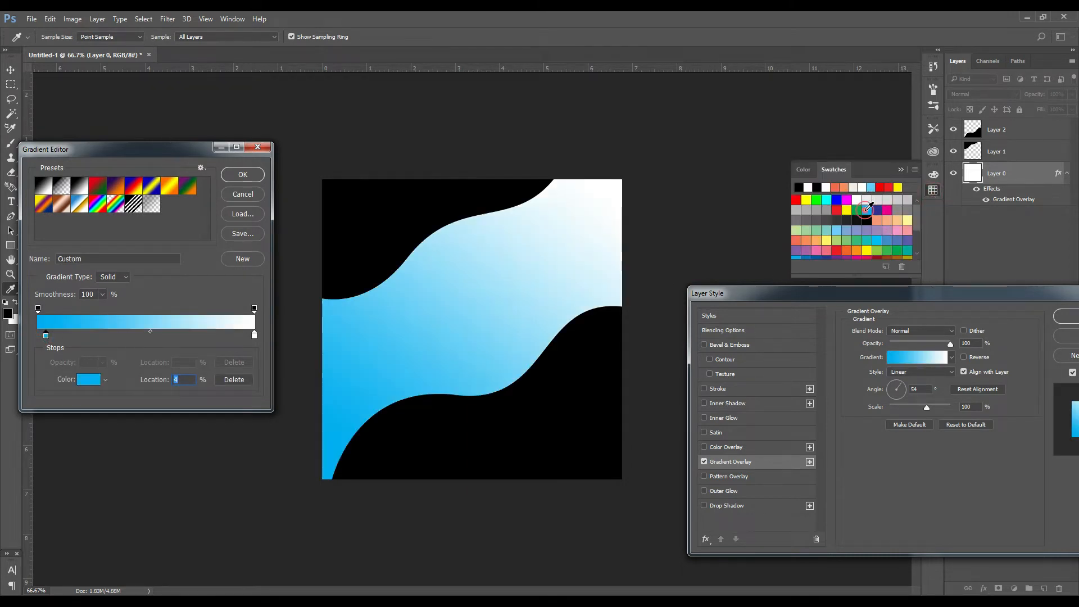
pyautogui.click(152, 317)
pyautogui.click(254, 336)
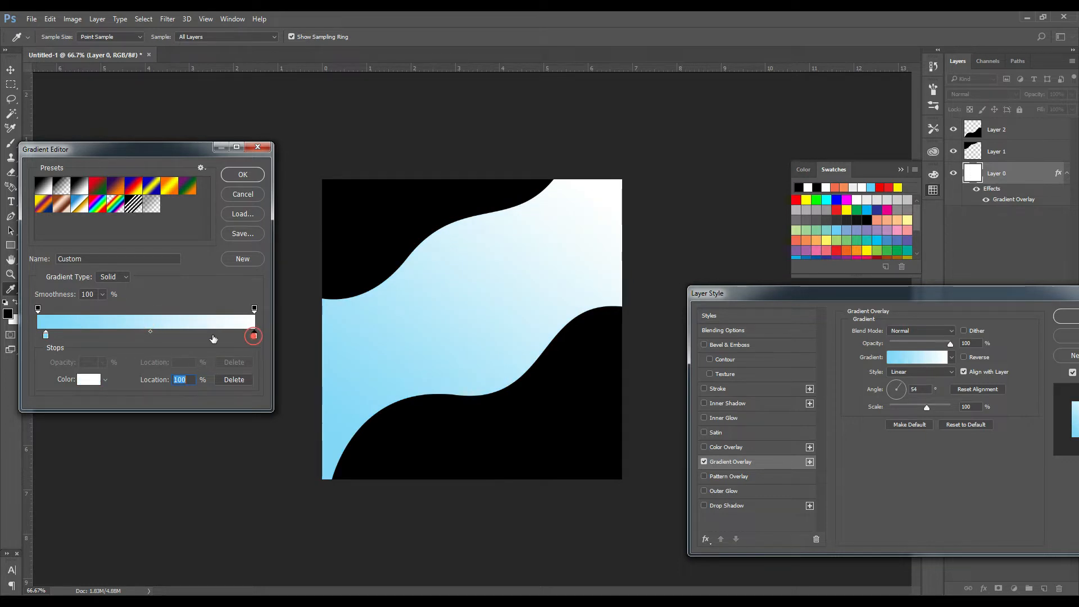
pyautogui.click(148, 317)
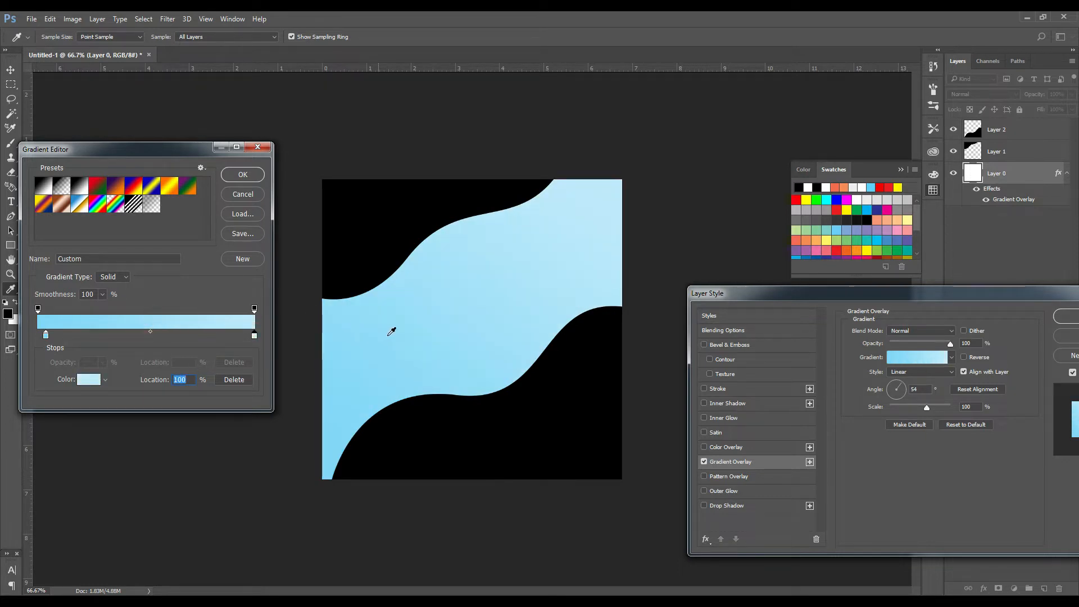
pyautogui.press('Return')
pyautogui.press('Return')
pyautogui.press('v')
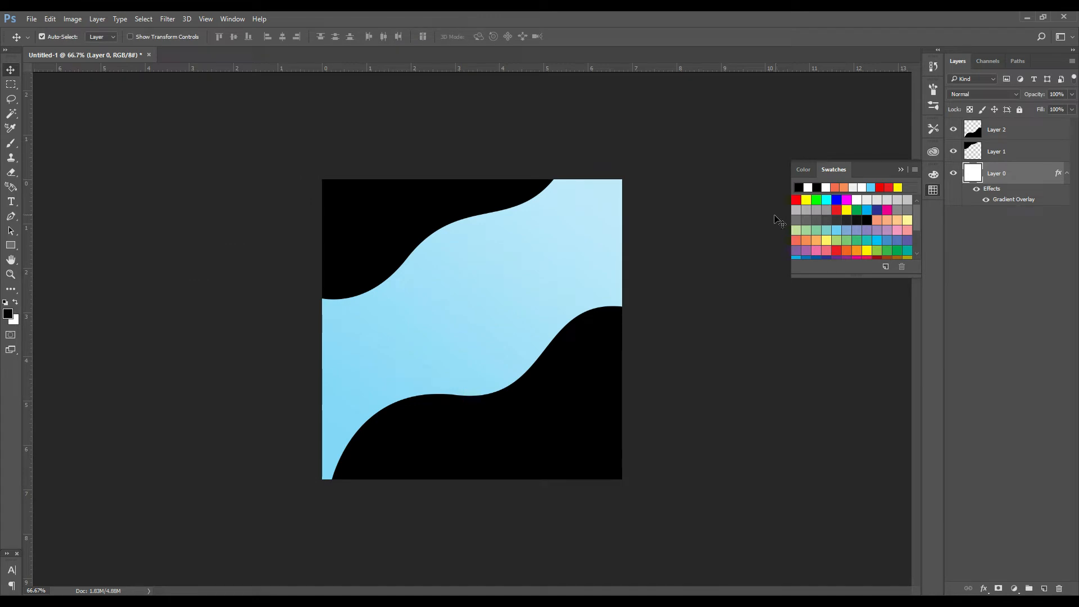
# Add a new layer above Layer 0 and paint one soft black dot on the blue area with a 60 px brush at 100% opacity.
pyautogui.click(1045, 588)
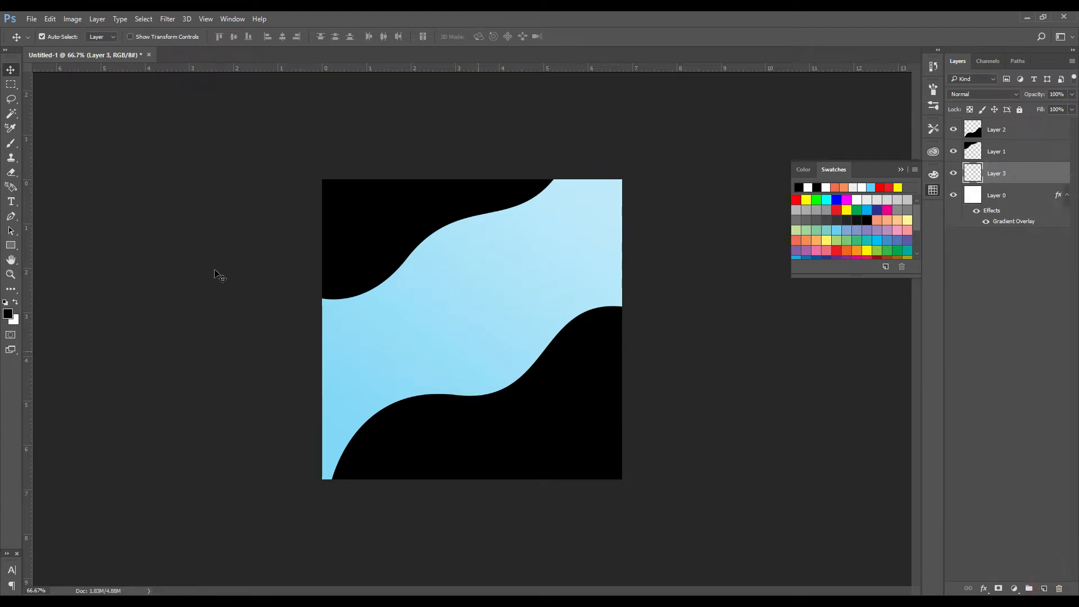
pyautogui.click(11, 142)
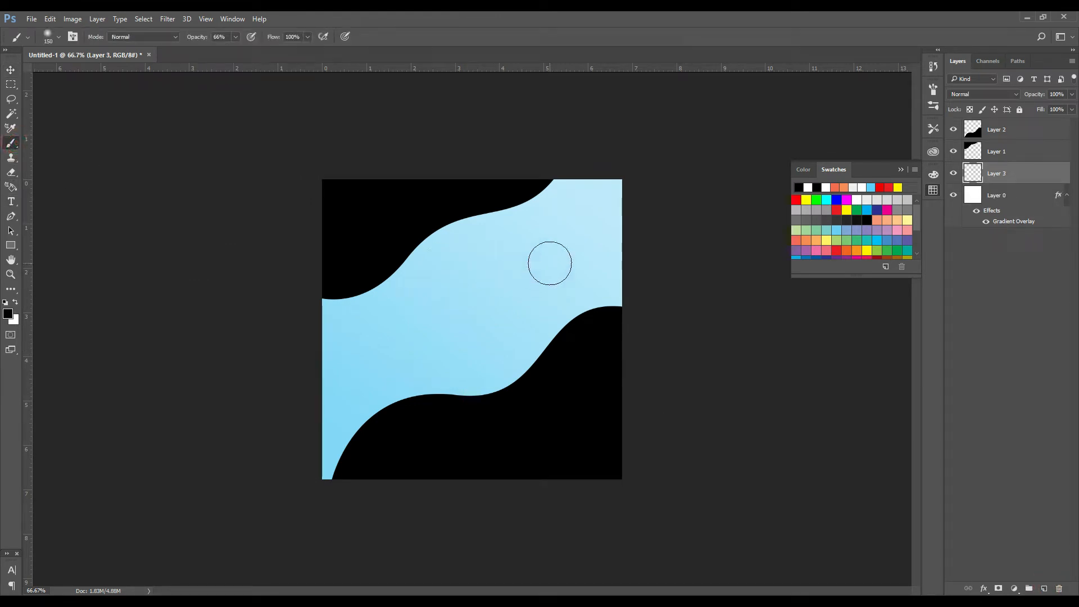
pyautogui.click(550, 263)
pyautogui.hotkey('ctrl', 'z')
pyautogui.press('0')
pyautogui.press('[')
pyautogui.press('[')
pyautogui.press('[')
pyautogui.press('[')
pyautogui.press('[')
pyautogui.press('[')
pyautogui.click(553, 261)
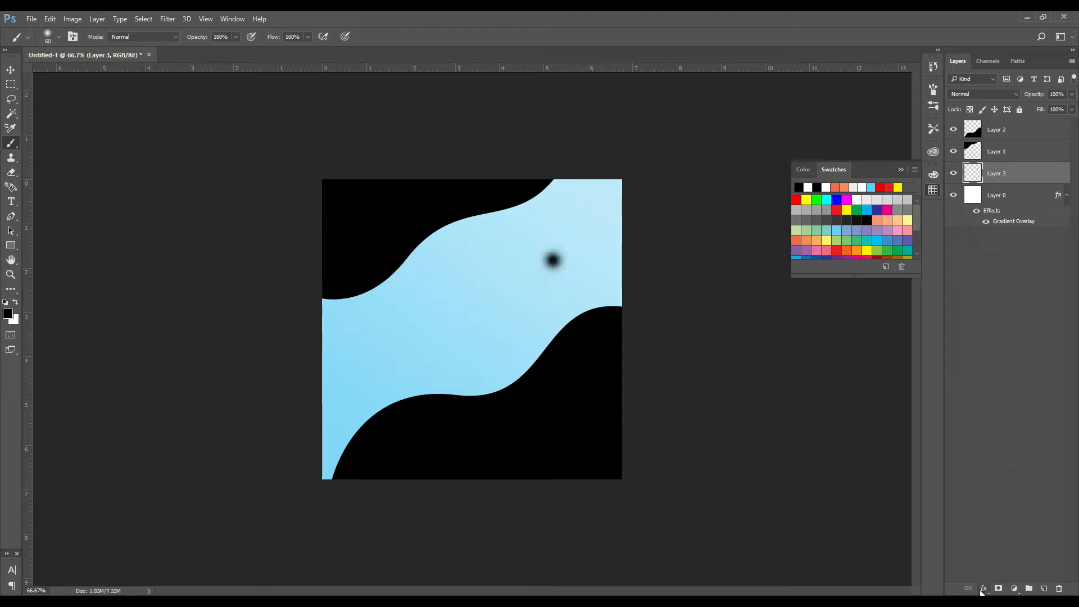
# Apply a Color Overlay of ffffff to the dot's layer.
pyautogui.click(982, 591)
pyautogui.click(994, 532)
pyautogui.click(593, 163)
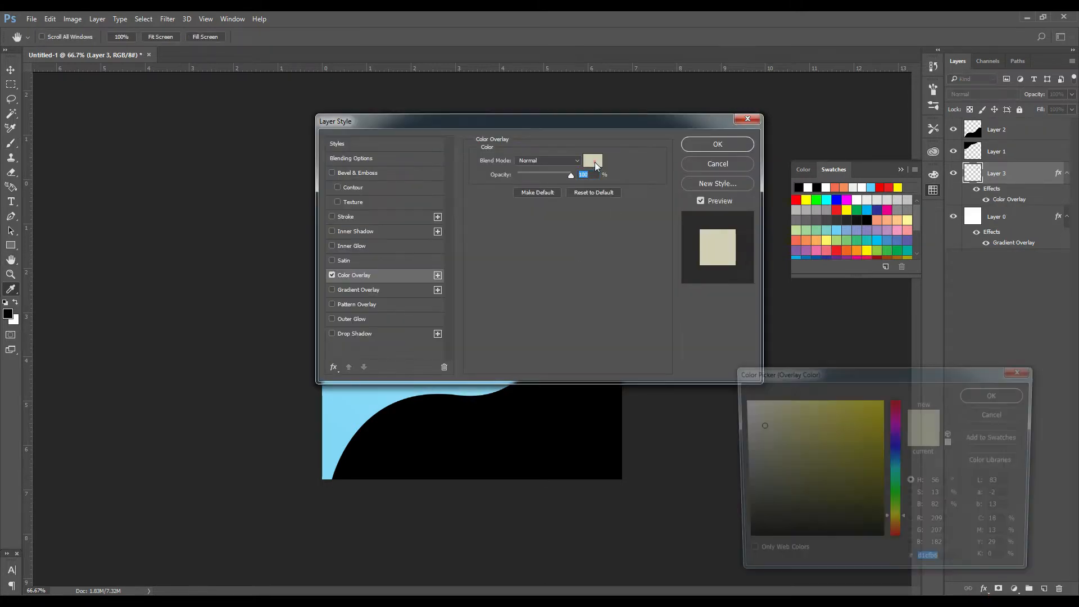
pyautogui.write('ffffff')
pyautogui.press('Return')
pyautogui.press('Return')
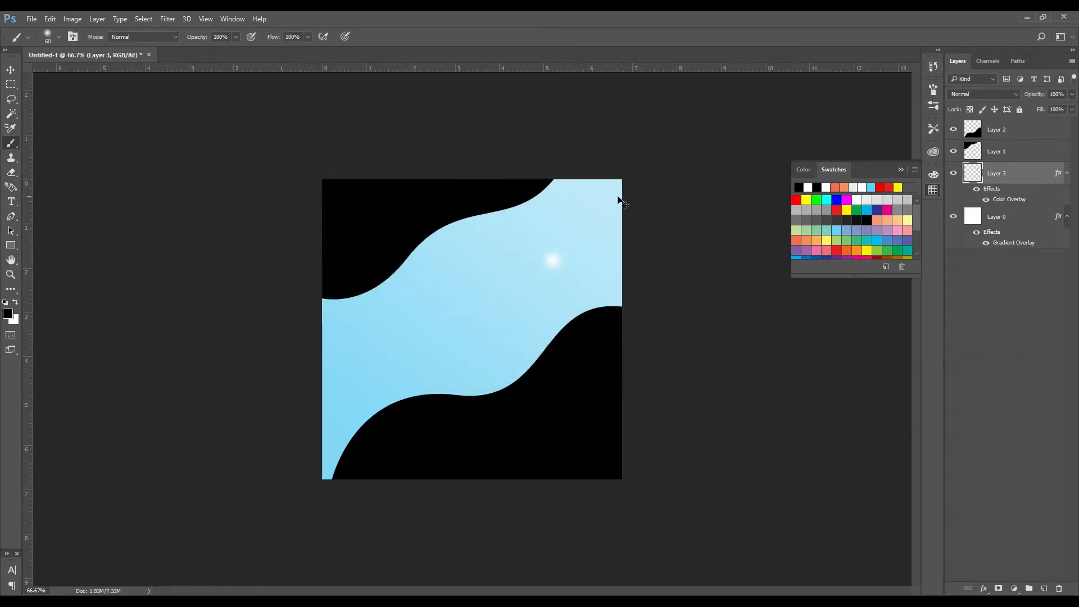
# Enlarge the white dot into a wide soft glow across the upper-right blue area and lower its layer opacity to 40%.
pyautogui.hotkey('ctrl', 't')
pyautogui.moveTo(569, 242)
pyautogui.mouseDown()
pyautogui.moveTo(690, 168)
pyautogui.moveTo(750, 113)
pyautogui.moveTo(572, 241)
pyautogui.mouseUp()
pyautogui.moveTo(710, 92); pyautogui.dragTo(718, 74)
pyautogui.doubleClick(603, 226)
pyautogui.click(1072, 94)
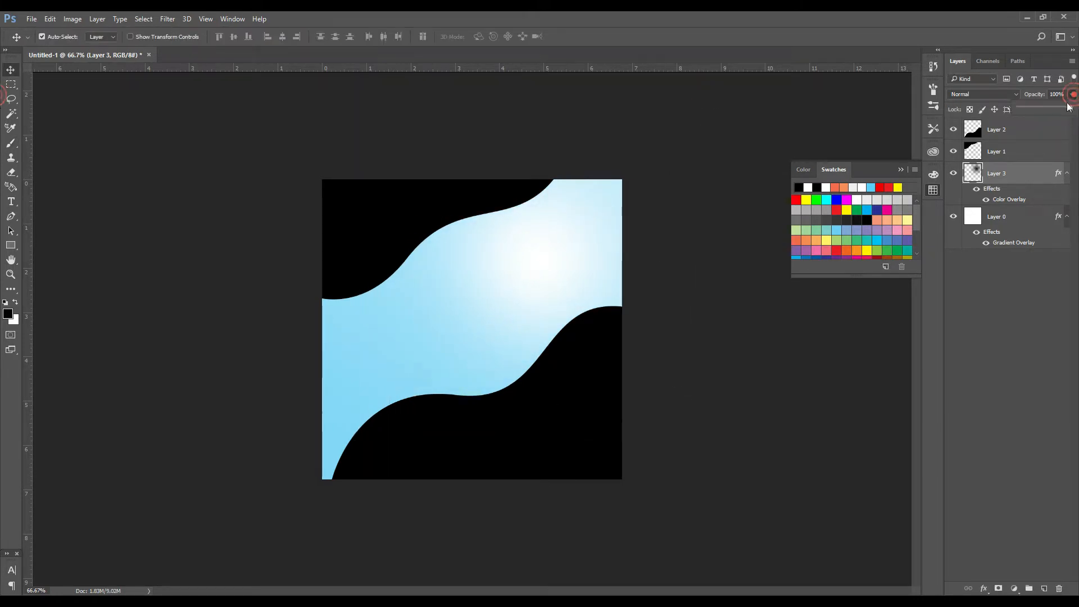
pyautogui.moveTo(1072, 107); pyautogui.dragTo(1037, 111)
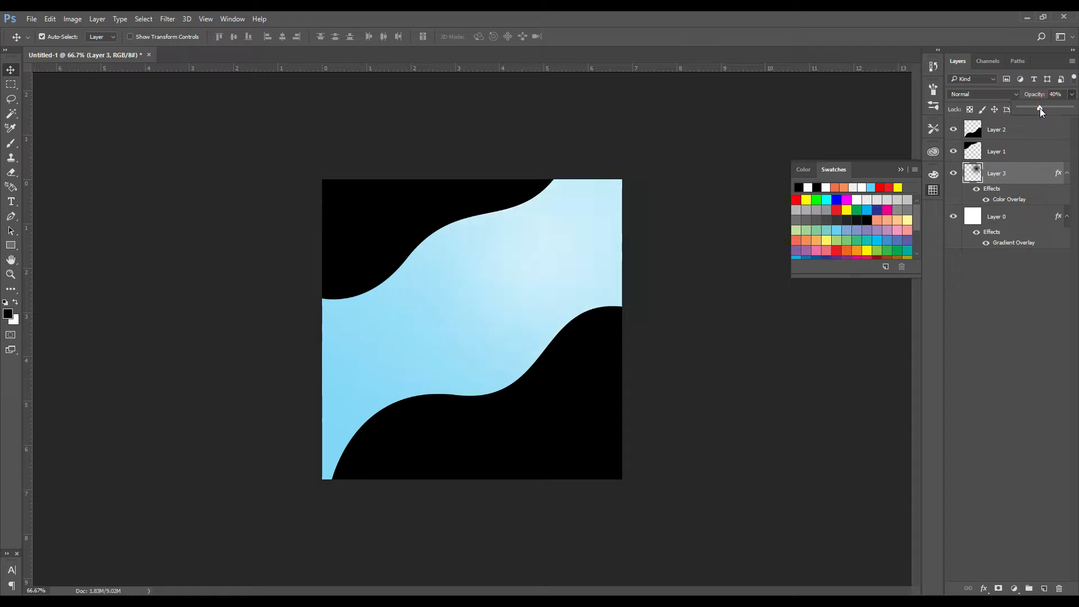
# Add a Gradient Overlay to the lower-right wavy shape on Layer 2 with an angle of 62°.
pyautogui.click(594, 391)
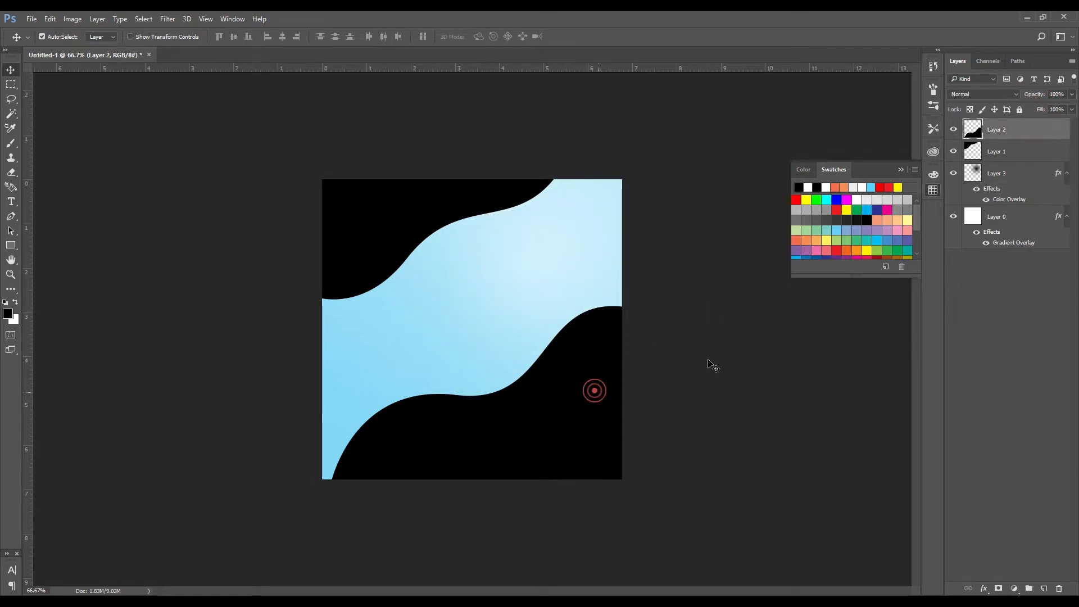
pyautogui.click(984, 588)
pyautogui.click(1011, 543)
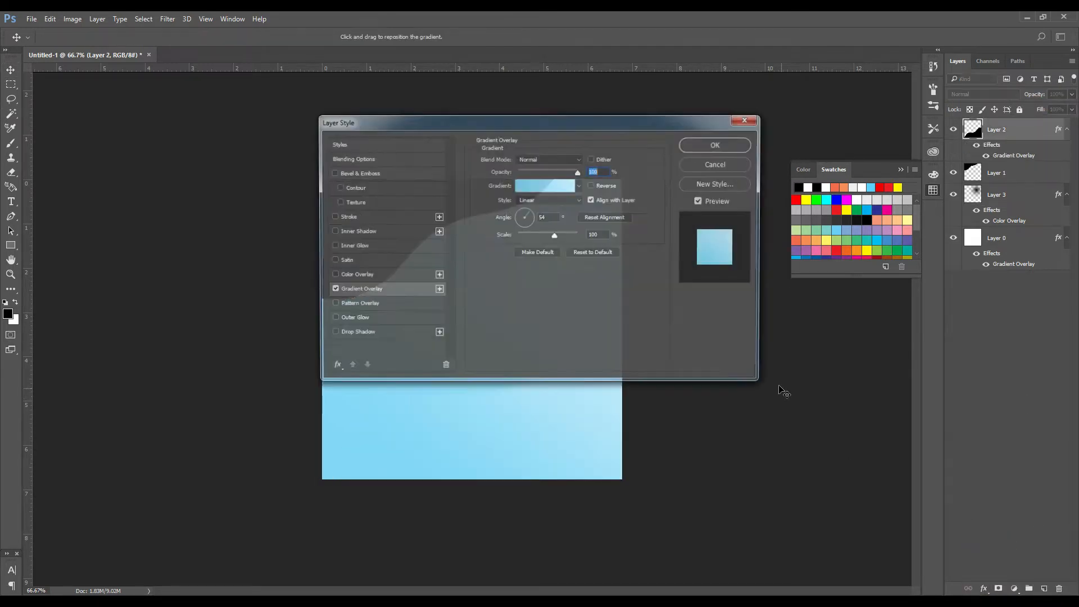
pyautogui.moveTo(579, 121); pyautogui.dragTo(183, 32)
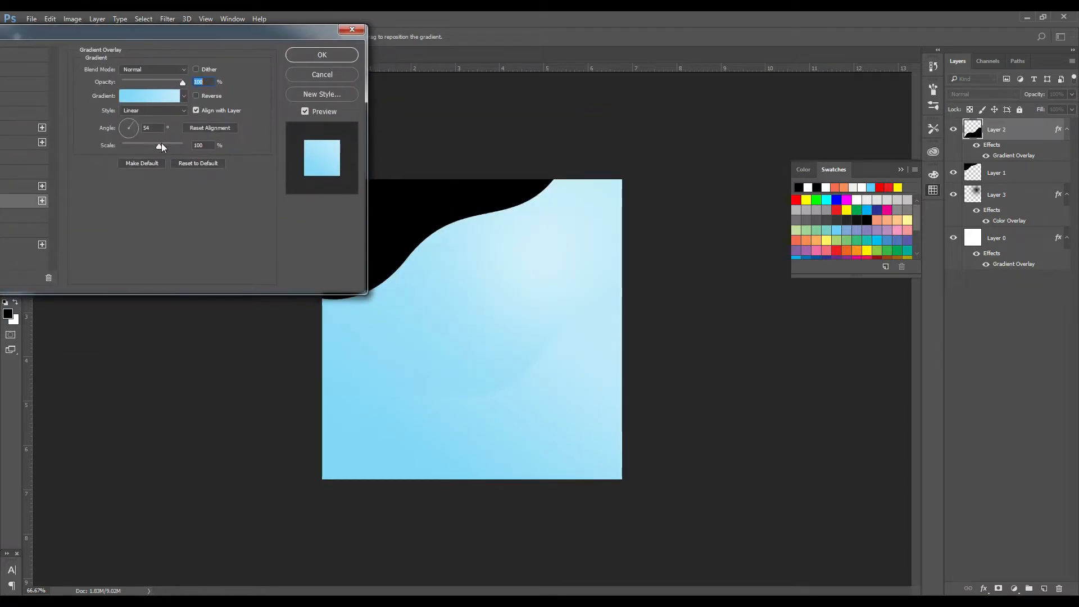
# Recolour Layer 2's gradient with blues sampled from the canvas, light blue at 4% to very pale blue at 100%, and apply the style.
pyautogui.click(140, 96)
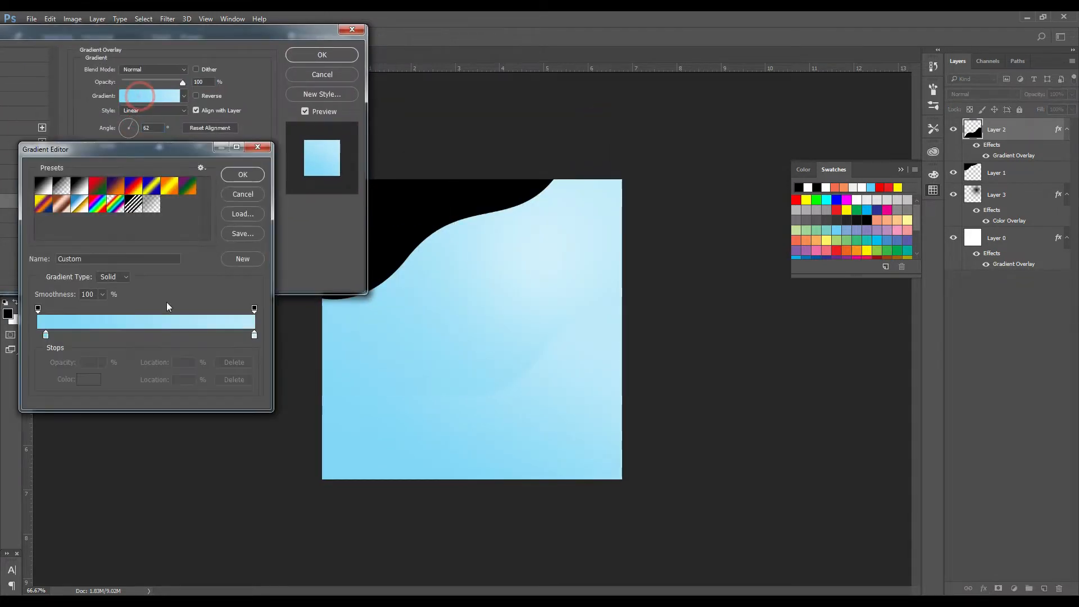
pyautogui.click(46, 335)
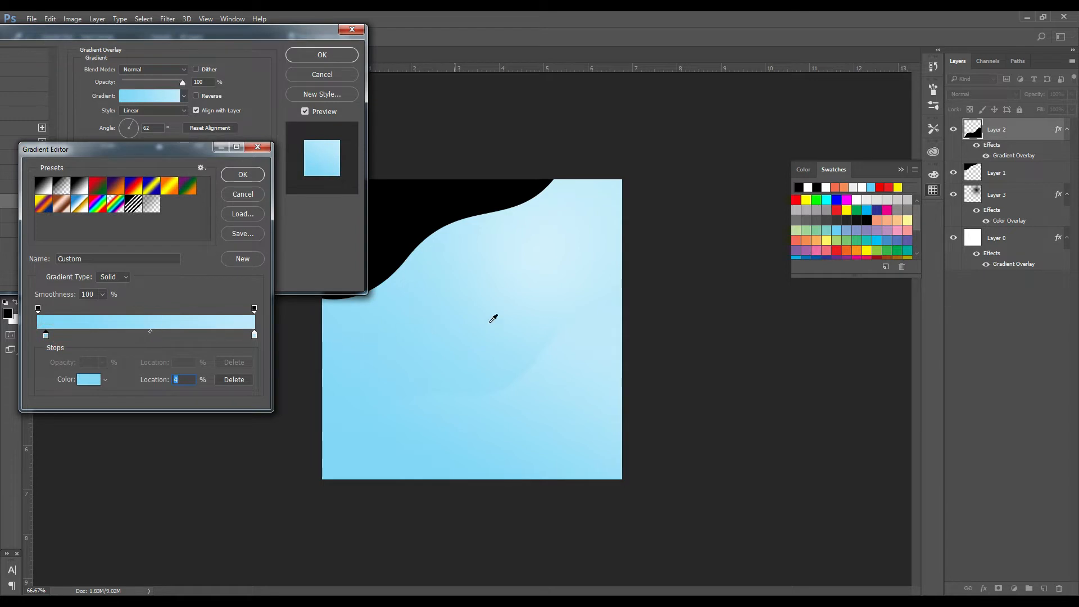
pyautogui.click(533, 282)
pyautogui.click(475, 334)
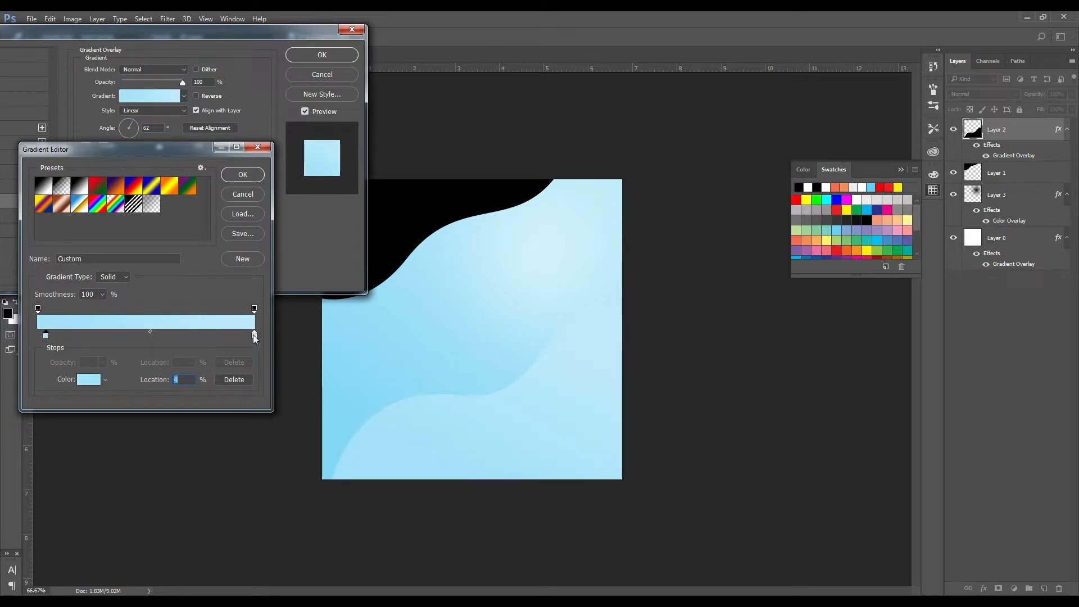
pyautogui.click(254, 336)
pyautogui.click(536, 262)
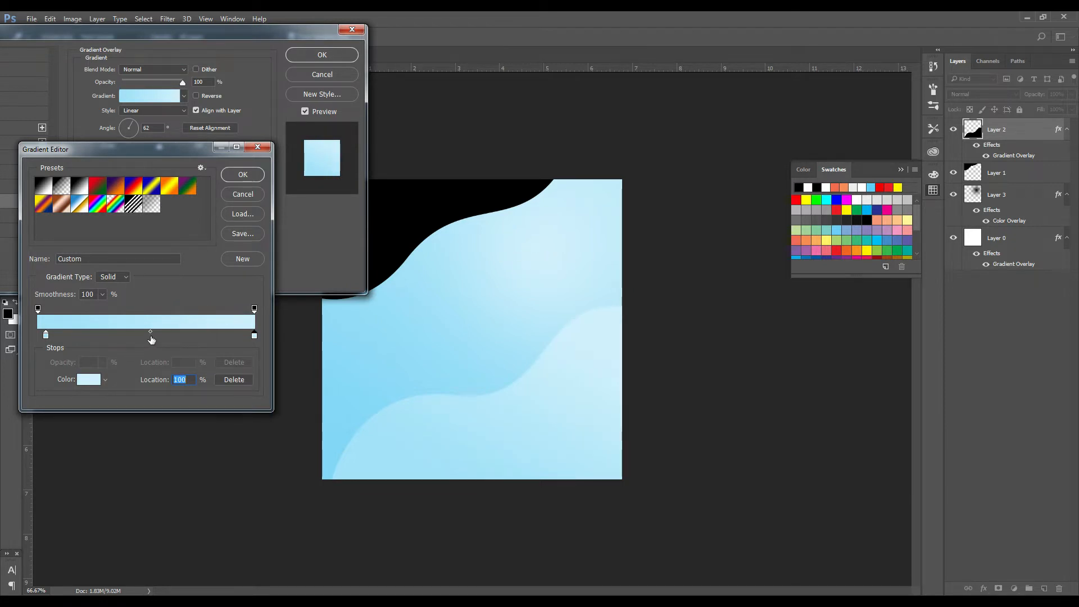
pyautogui.press('Return')
pyautogui.press('Return')
# Add a Gradient Overlay to the upper-left wavy shape on Layer 1 and set its angle to -167°.
pyautogui.click(384, 231)
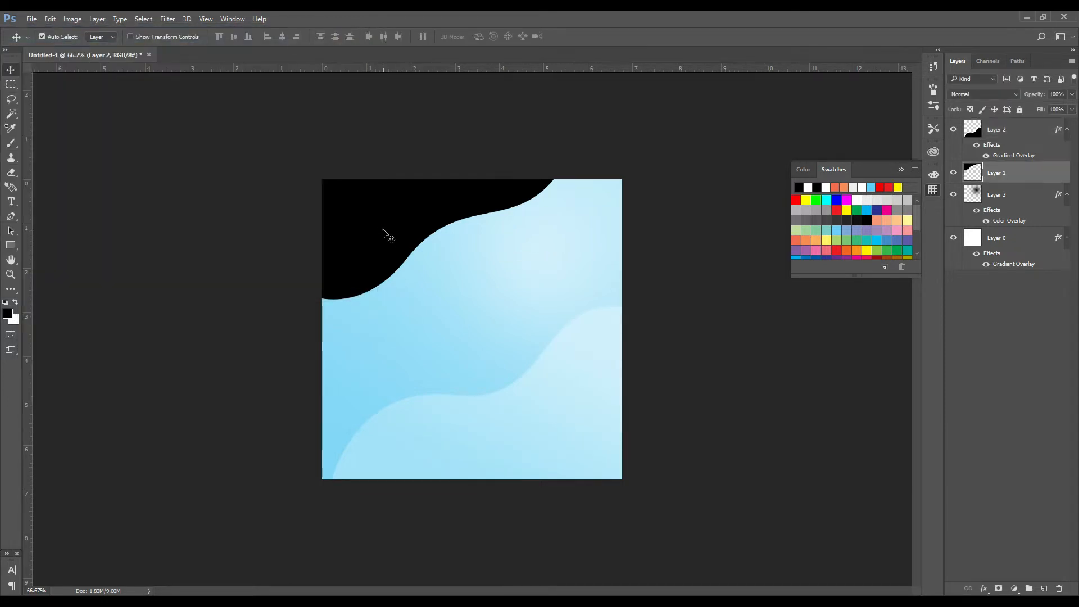
pyautogui.click(985, 588)
pyautogui.click(1000, 543)
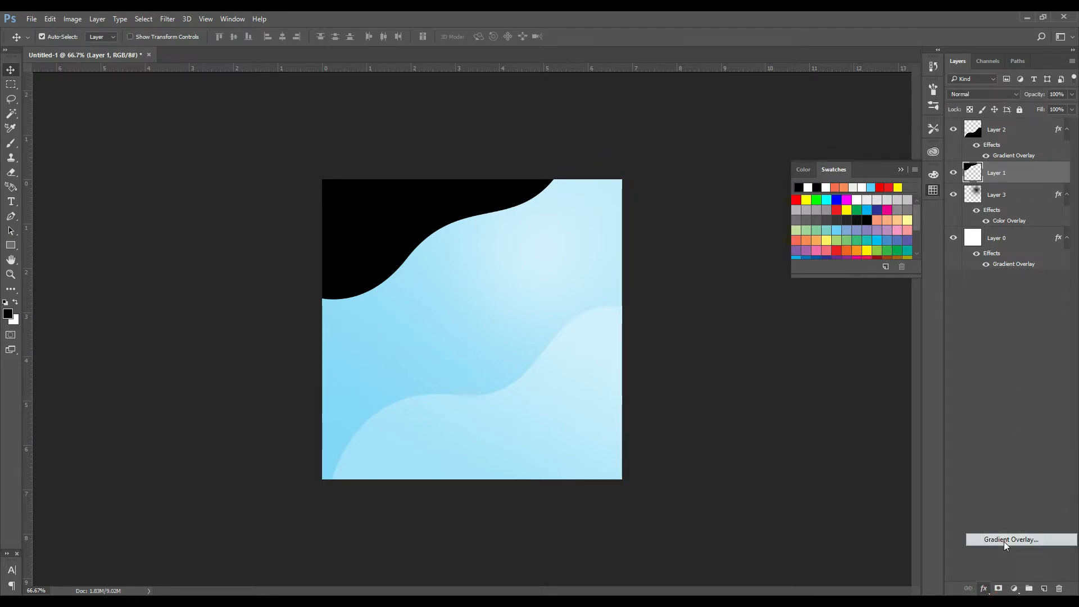
pyautogui.moveTo(491, 123); pyautogui.dragTo(789, 361)
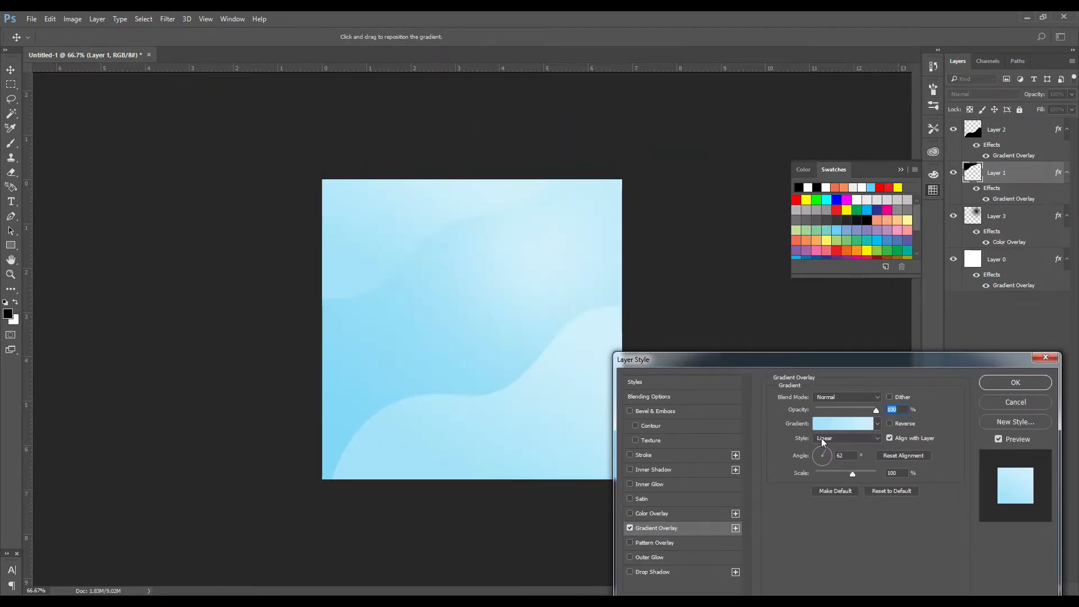
pyautogui.moveTo(816, 458); pyautogui.dragTo(807, 458)
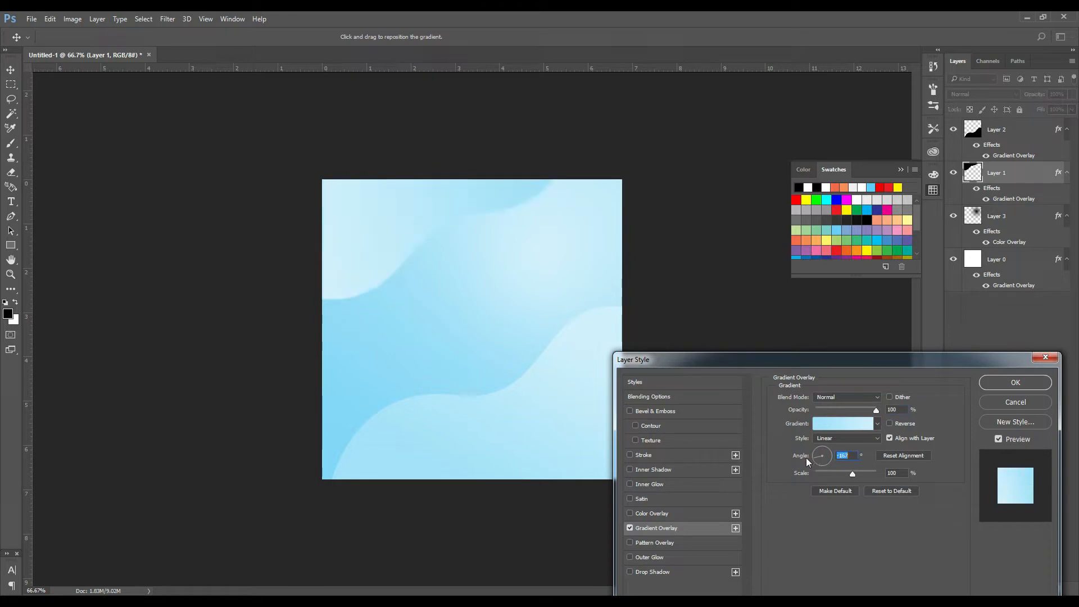
# Recolour Layer 1's gradient from vivid blue at a 4% location to light sky blue at 100%, and apply the style.
pyautogui.click(842, 425)
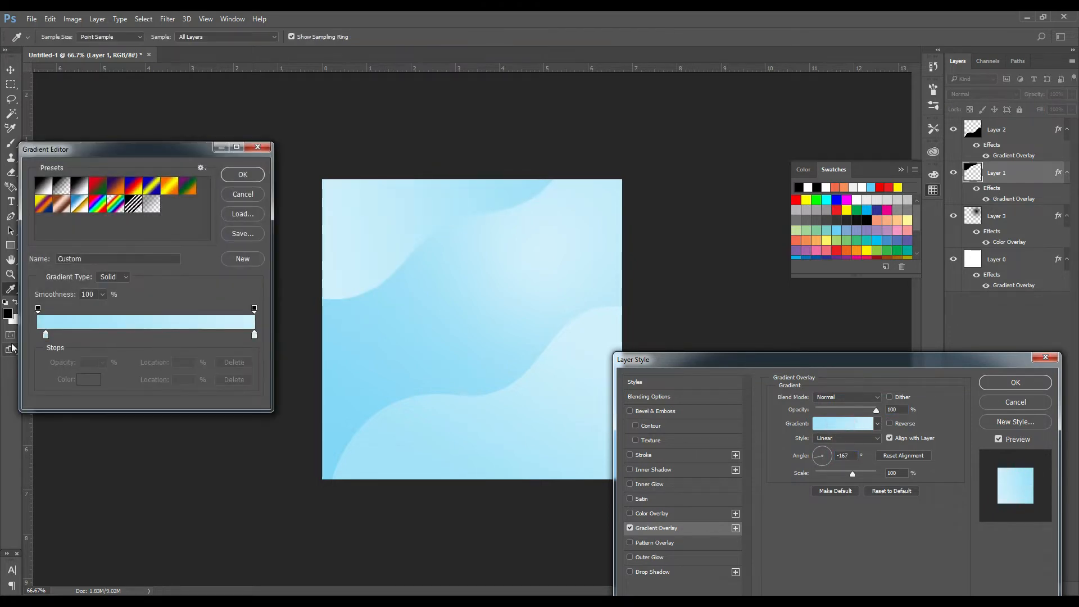
pyautogui.click(46, 337)
pyautogui.click(865, 215)
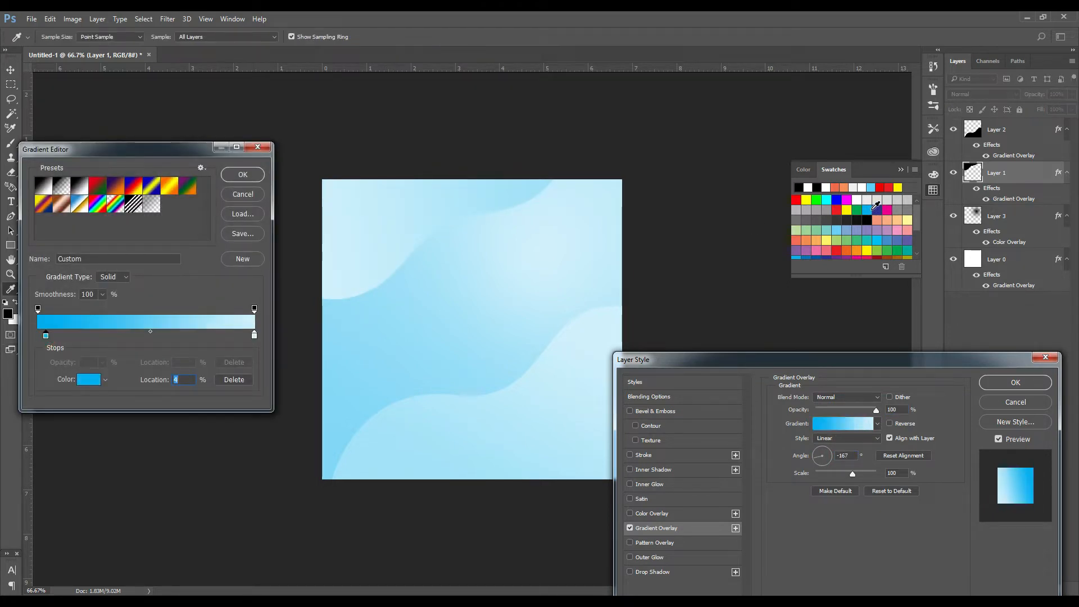
pyautogui.click(254, 335)
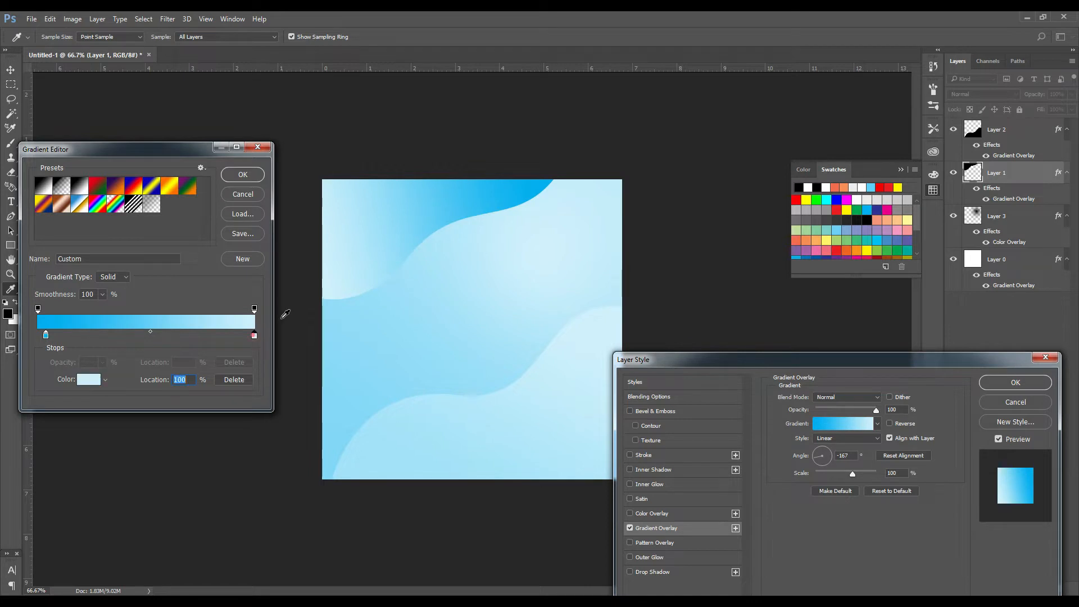
pyautogui.click(161, 318)
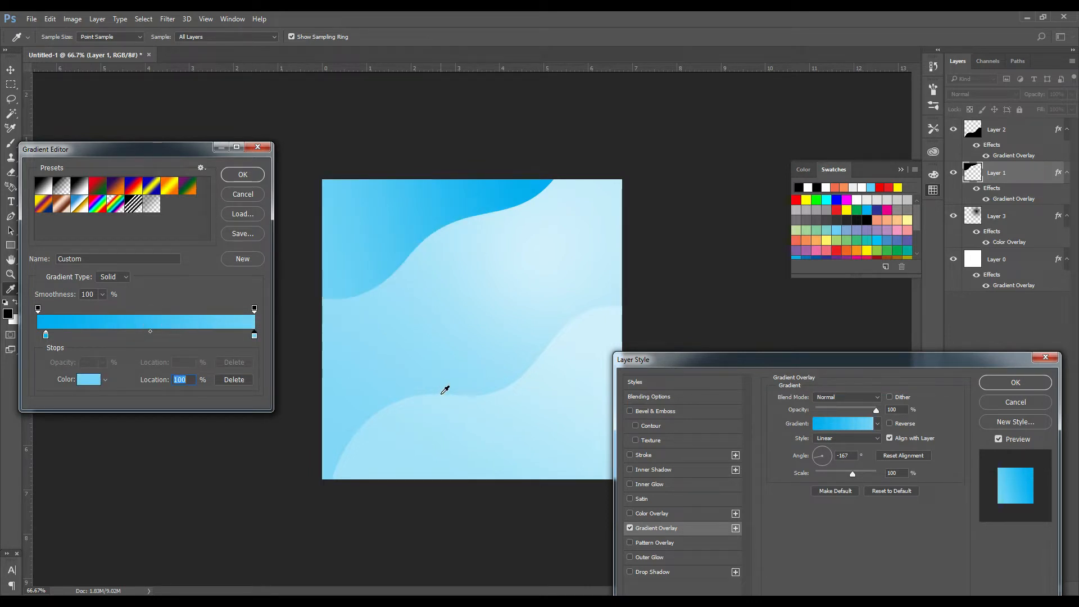
pyautogui.press('Return')
pyautogui.press('Return')
# Add a new layer above Layer 2 and draw a black circle about 4.4 cm wide on it with the Ellipse tool.
pyautogui.click(1009, 131)
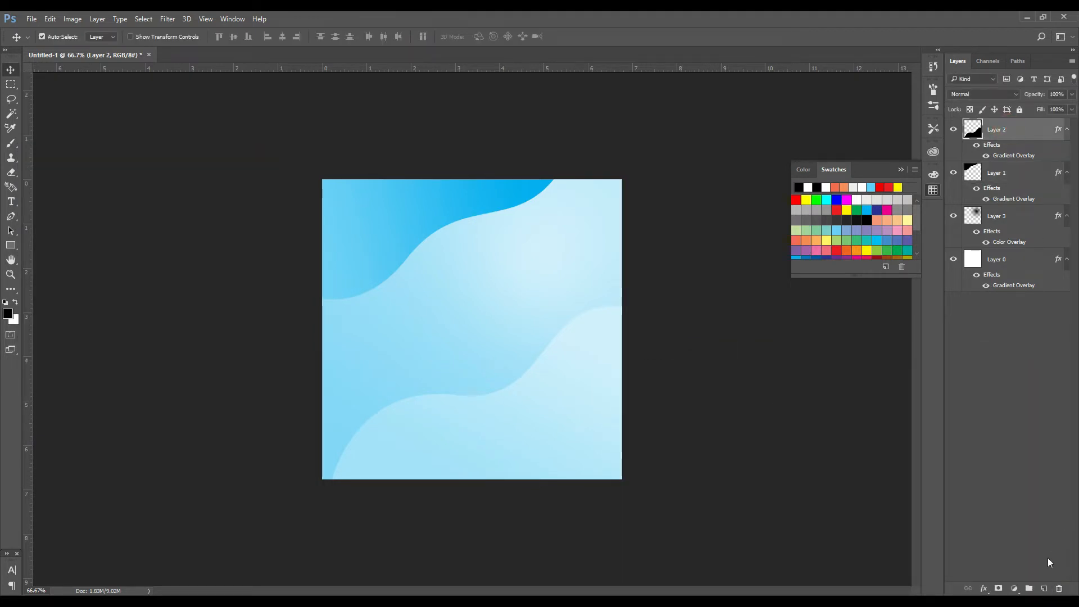
pyautogui.click(1045, 589)
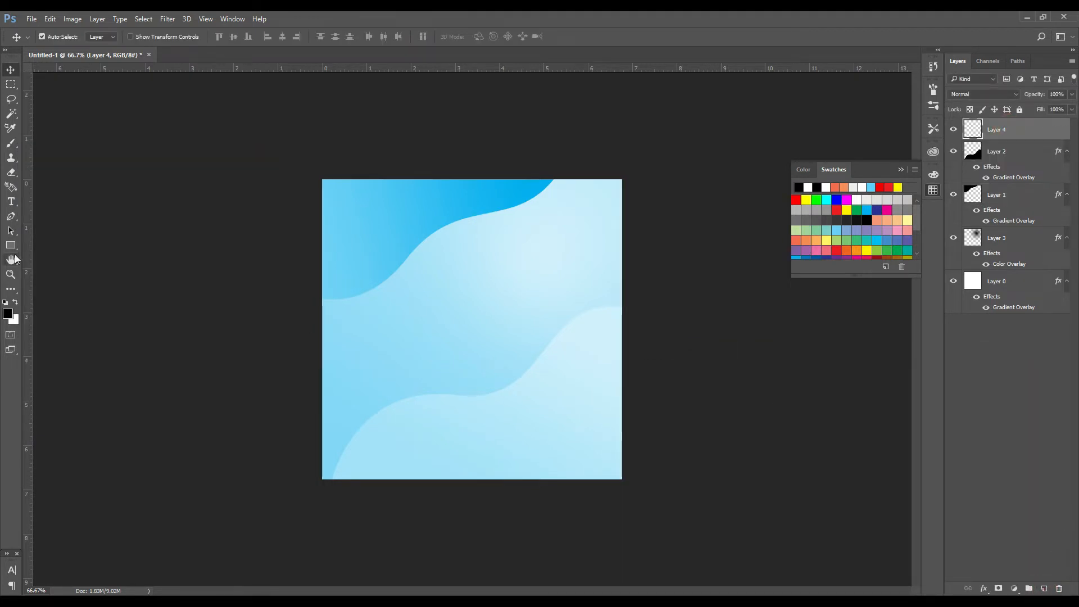
pyautogui.rightClick(11, 245)
pyautogui.click(41, 264)
pyautogui.moveTo(505, 370); pyautogui.dragTo(602, 515)
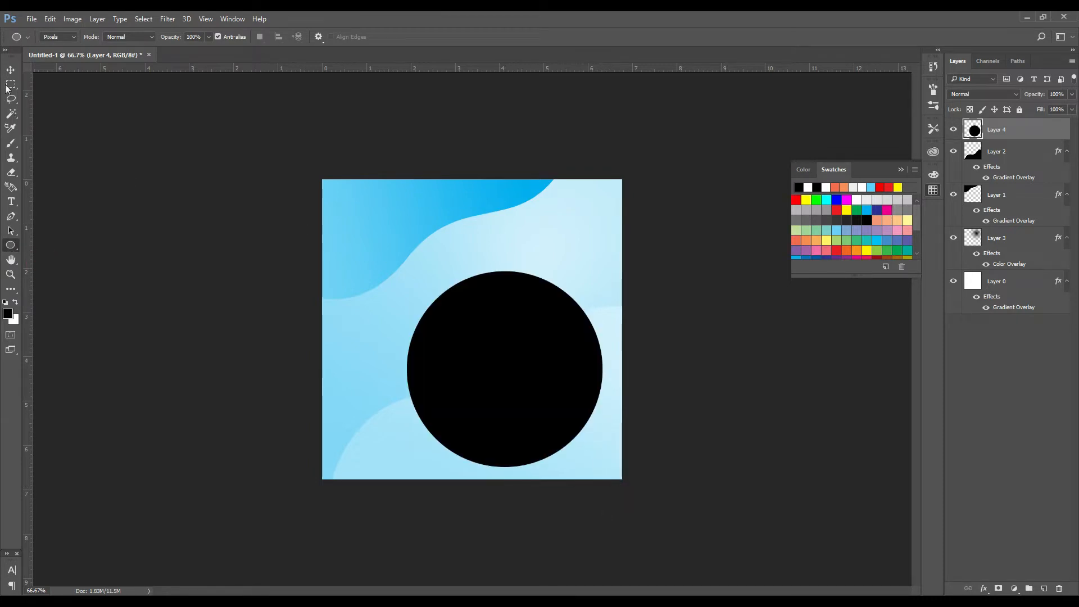
# Set the circle layer's opacity to 50%, scale the circle to about 5.11 cm wide and move it near the canvas centre.
pyautogui.click(11, 70)
pyautogui.press('5')
pyautogui.hotkey('ctrl', 't')
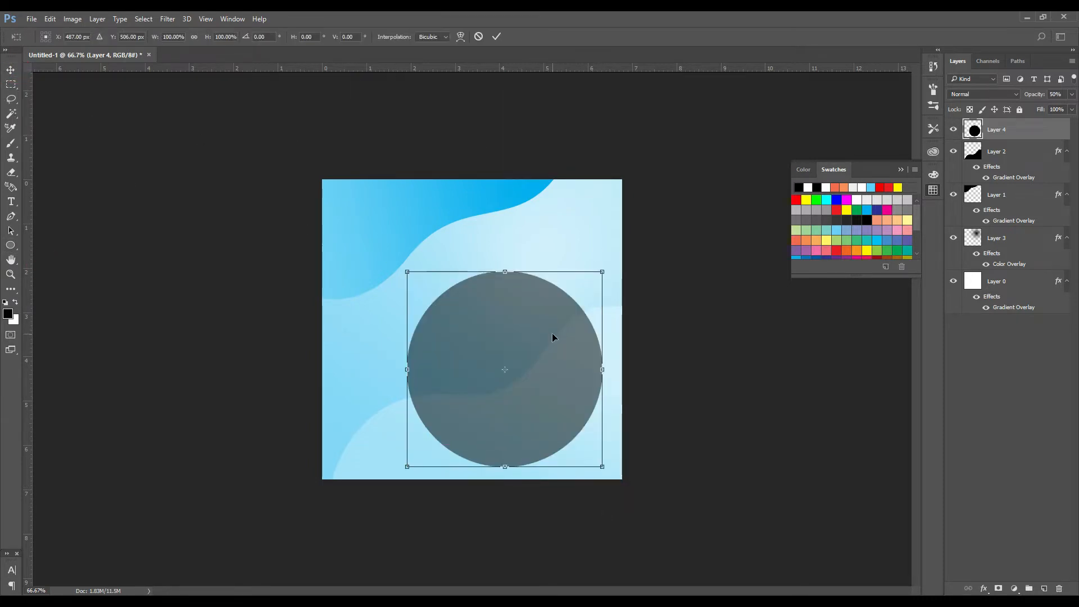
pyautogui.moveTo(553, 337); pyautogui.dragTo(573, 324)
pyautogui.moveTo(621, 257); pyautogui.dragTo(643, 249)
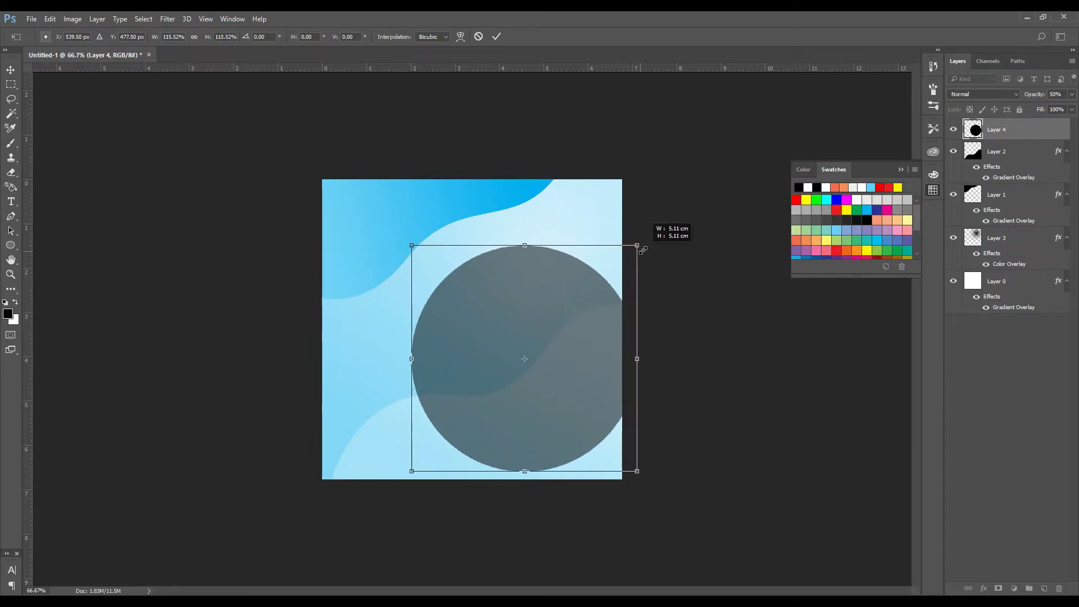
pyautogui.moveTo(594, 335); pyautogui.dragTo(557, 325)
pyautogui.click(599, 234)
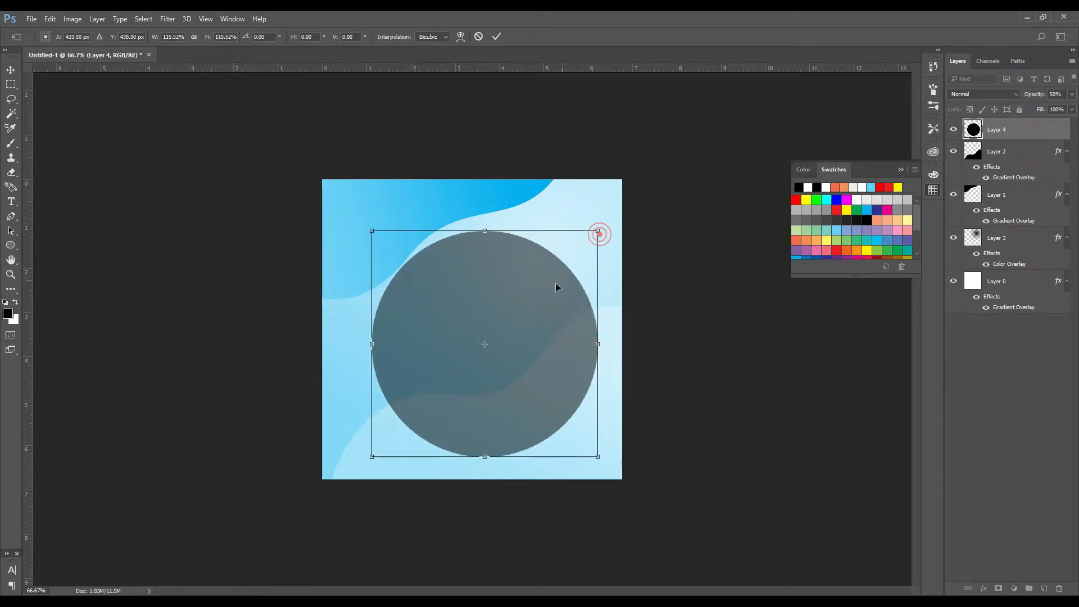
pyautogui.press('Return')
# Duplicate the circle layer and shrink the copy to about 4.24 cm around the same centre.
pyautogui.hotkey('ctrl', 'j')
pyautogui.hotkey('ctrl', 't')
pyautogui.moveTo(598, 231); pyautogui.dragTo(574, 242)
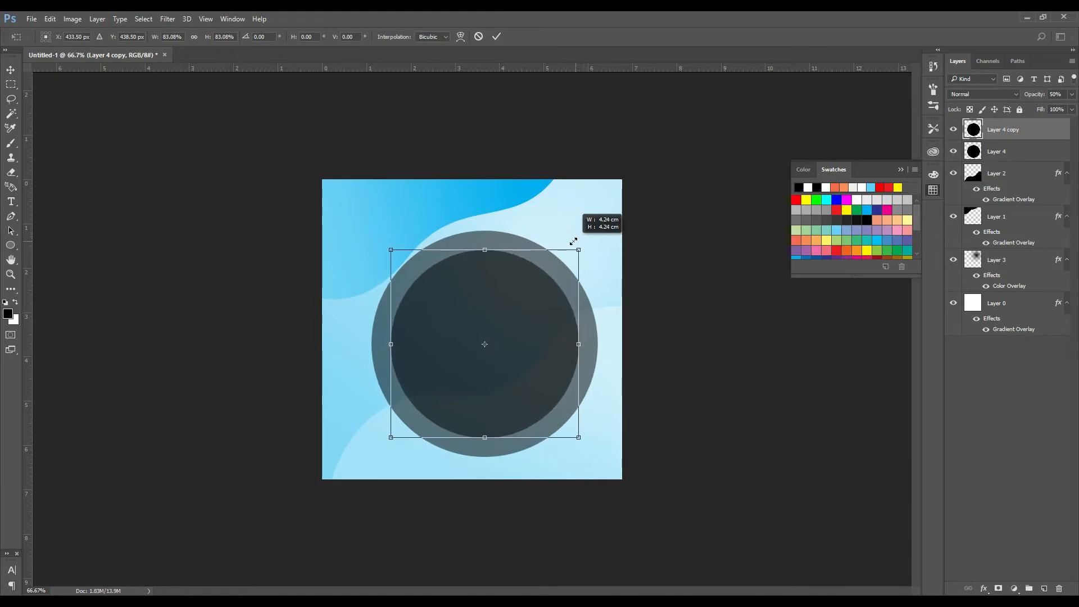
pyautogui.doubleClick(547, 289)
# Cut the smaller circle's area out of Layer 4 to form a ring, and delete the smaller circle's layer.
pyautogui.keyDown('ctrl'); pyautogui.click(973, 131); pyautogui.keyUp('ctrl')
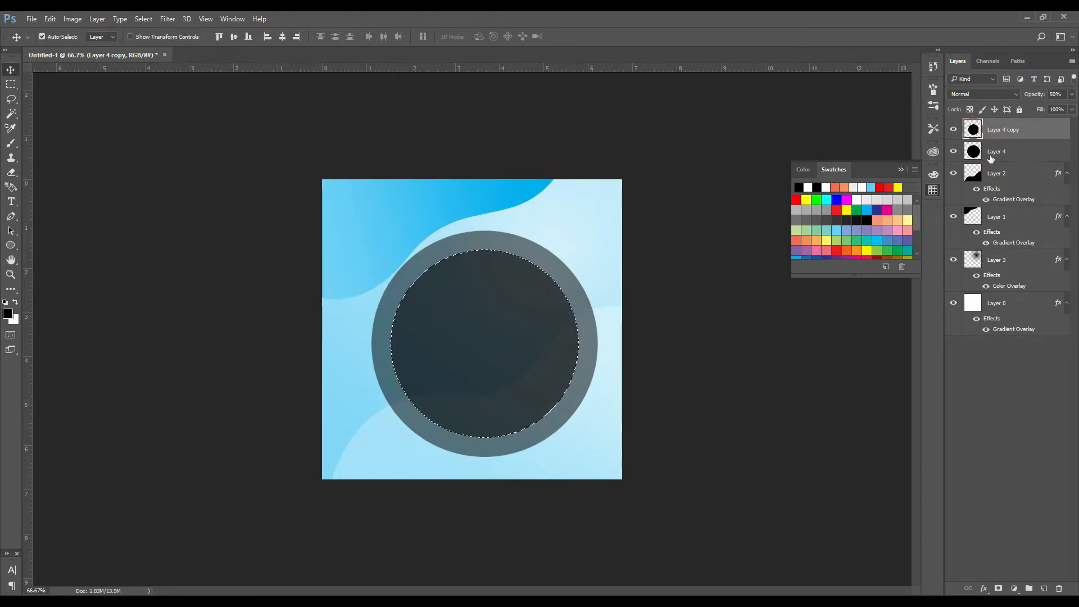
pyautogui.click(991, 152)
pyautogui.press('Delete')
pyautogui.hotkey('ctrl', 'd')
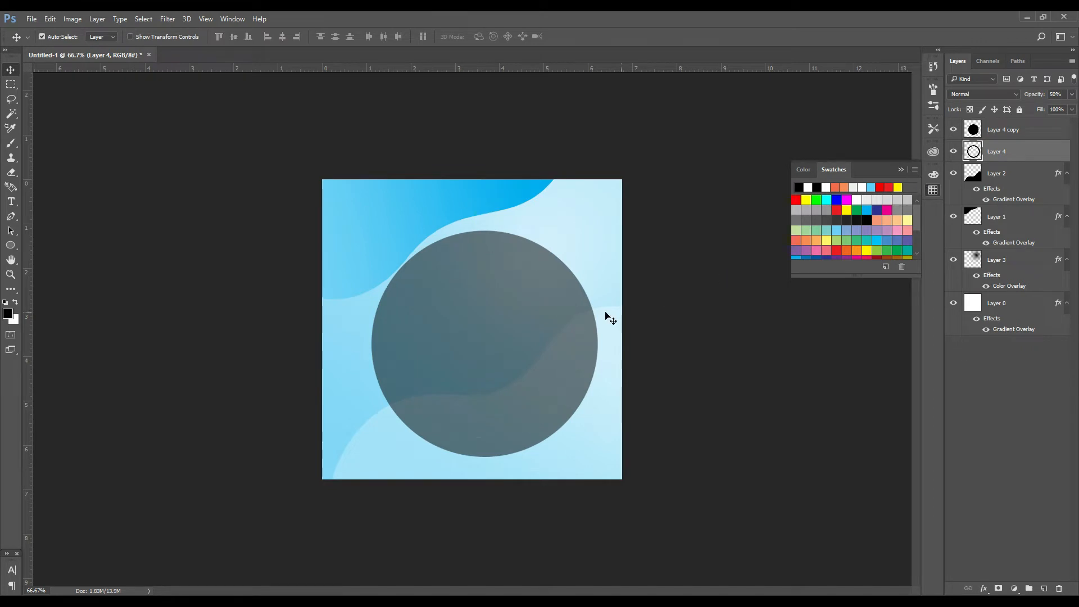
pyautogui.moveTo(486, 296); pyautogui.dragTo(638, 339)
pyautogui.press('Delete')
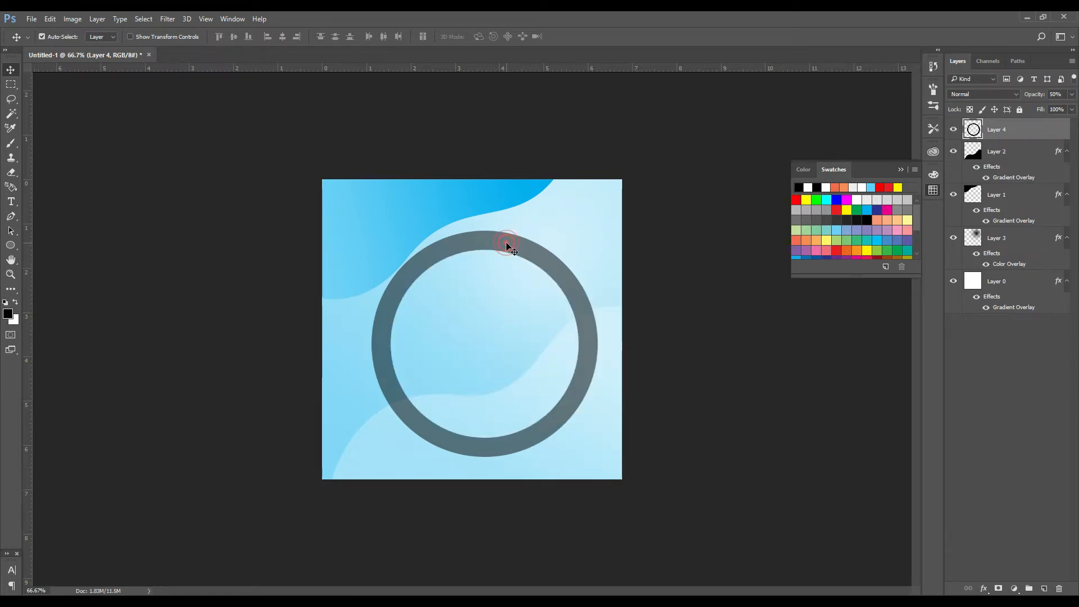
# Restore the ring layer to 100% opacity, move the ring partly past the canvas's right edge and enlarge it slightly.
pyautogui.press('0')
pyautogui.hotkey('ctrl', 't')
pyautogui.moveTo(559, 313); pyautogui.dragTo(647, 305)
pyautogui.moveTo(682, 233); pyautogui.dragTo(694, 226)
pyautogui.press('Return')
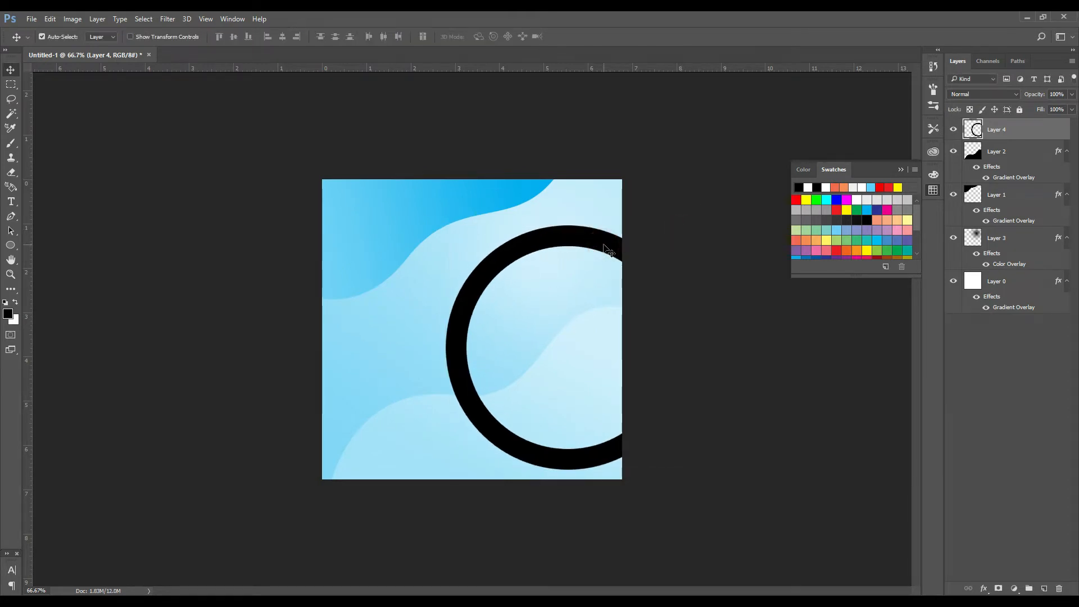
# Scale the ring to about 106.3% and move it into the lower-right corner, centred at about X 655 px, Y 569 px.
pyautogui.click(576, 240)
pyautogui.hotkey('ctrl', 't')
pyautogui.moveTo(605, 308); pyautogui.dragTo(609, 336)
pyautogui.moveTo(675, 272); pyautogui.dragTo(691, 255)
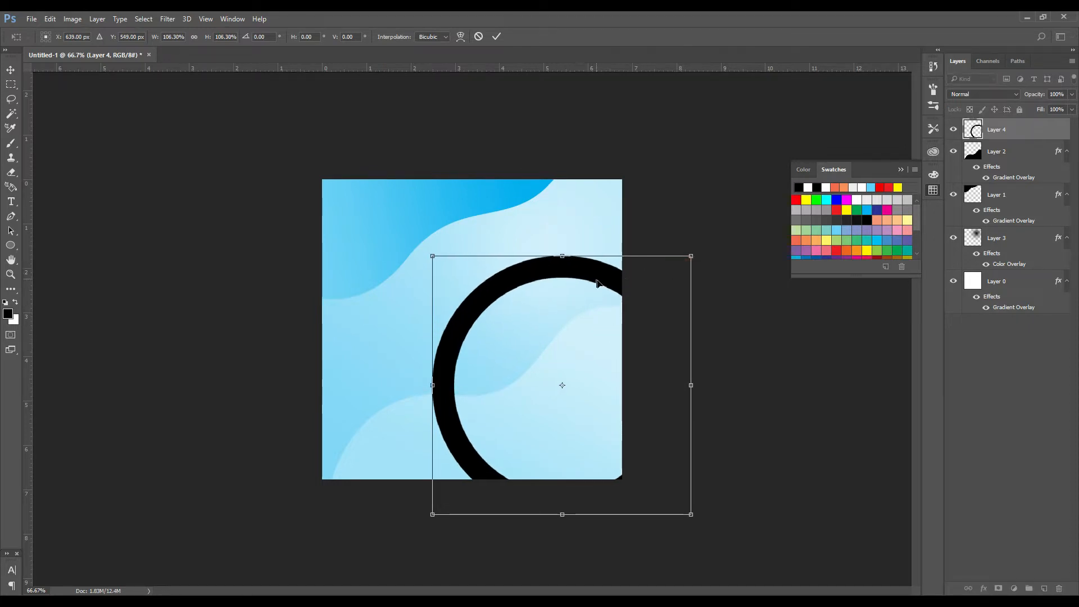
pyautogui.moveTo(611, 280)
pyautogui.mouseDown()
pyautogui.moveTo(619, 289)
pyautogui.moveTo(601, 288)
pyautogui.mouseUp()
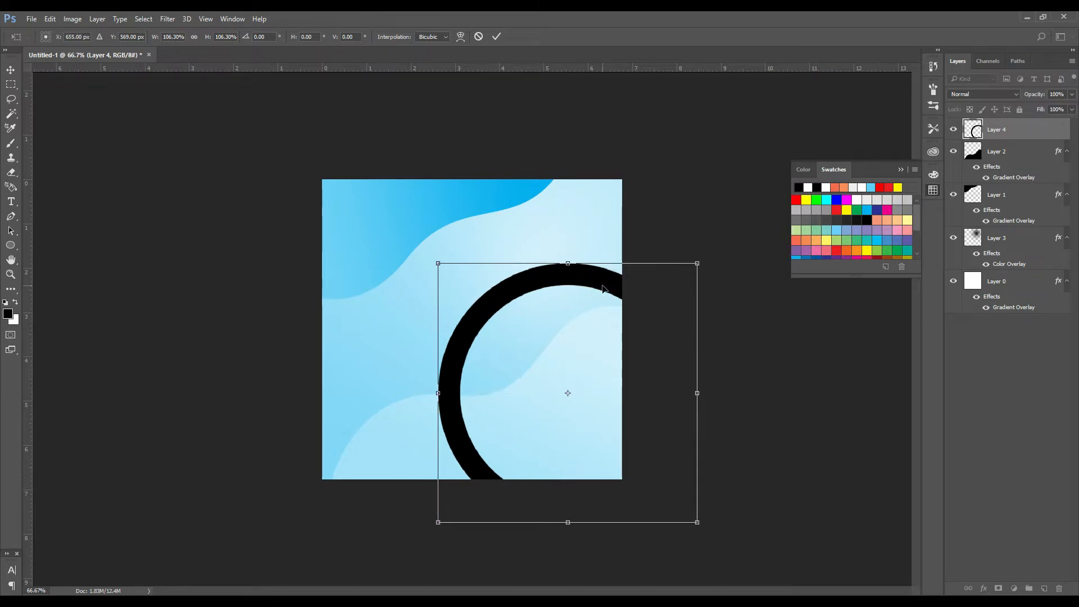
pyautogui.doubleClick(602, 284)
# Apply a white Color Overlay to the ring on Layer 4.
pyautogui.click(983, 589)
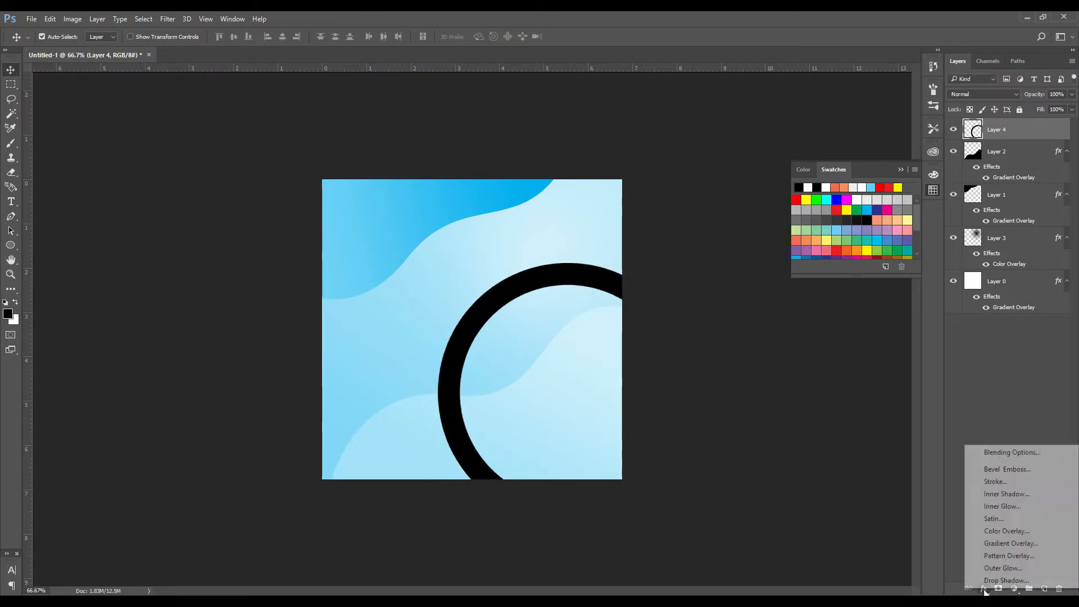
pyautogui.click(1005, 530)
pyautogui.click(597, 163)
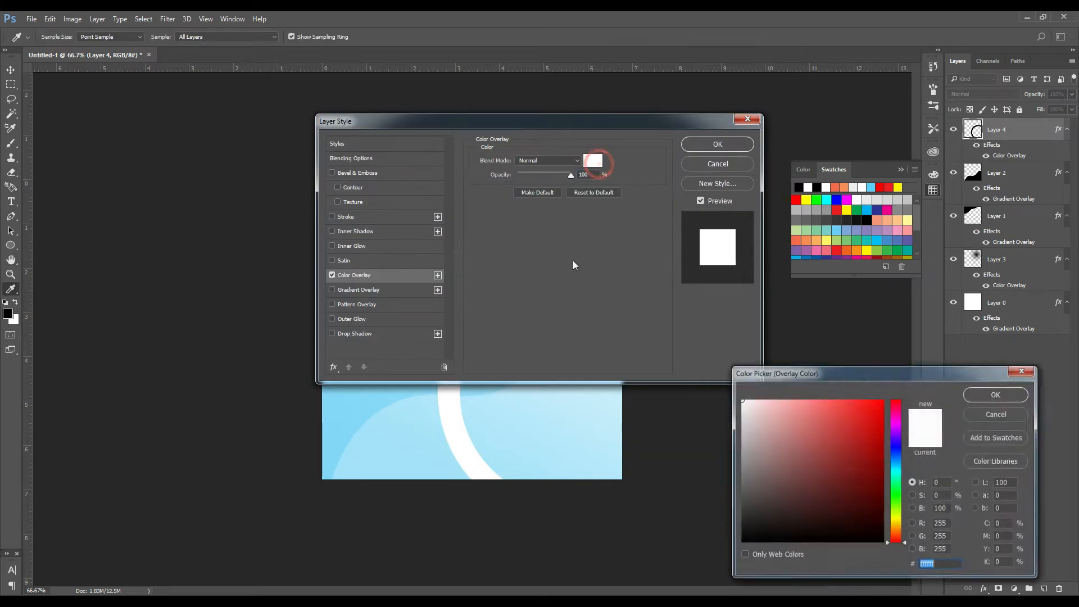
pyautogui.press('Return')
pyautogui.press('Return')
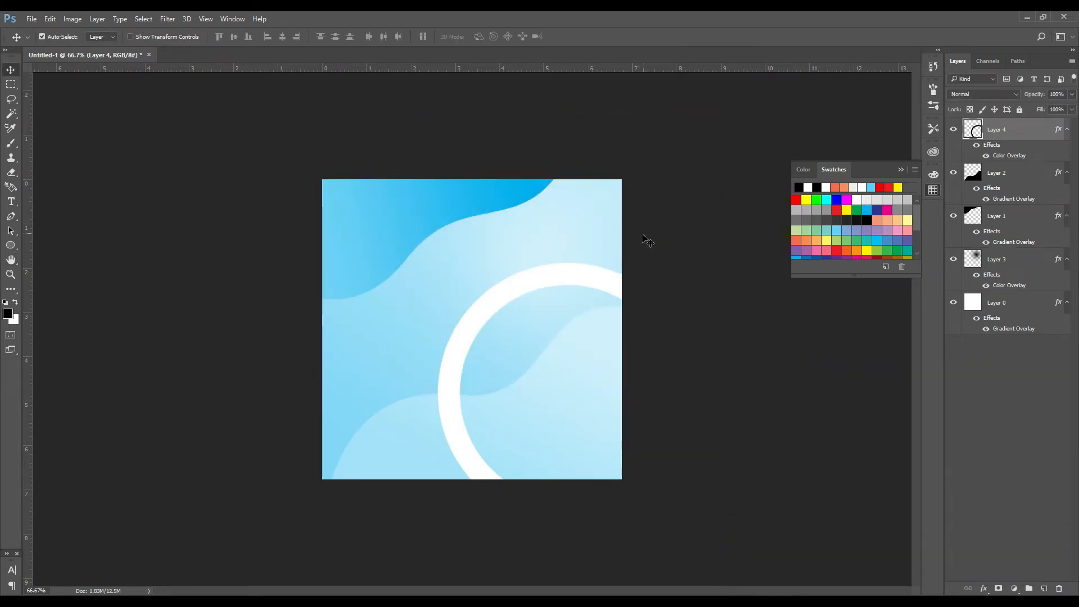
# Recolour the start stop of Layer 2's Gradient Overlay with a medium blue sampled from the upper-left wavy shape.
pyautogui.click(399, 433)
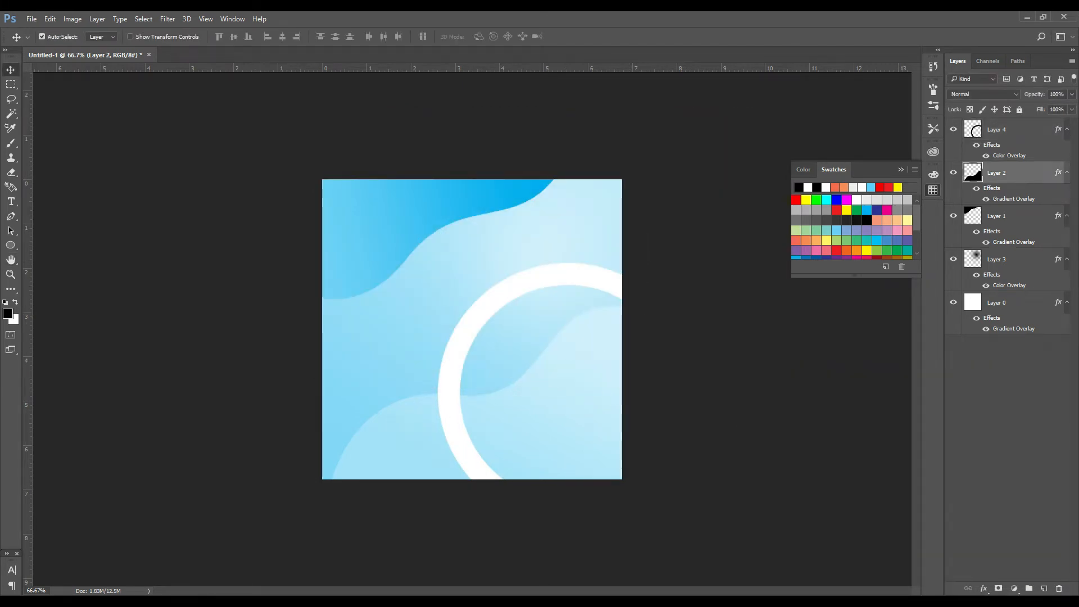
pyautogui.click(983, 589)
pyautogui.click(1005, 543)
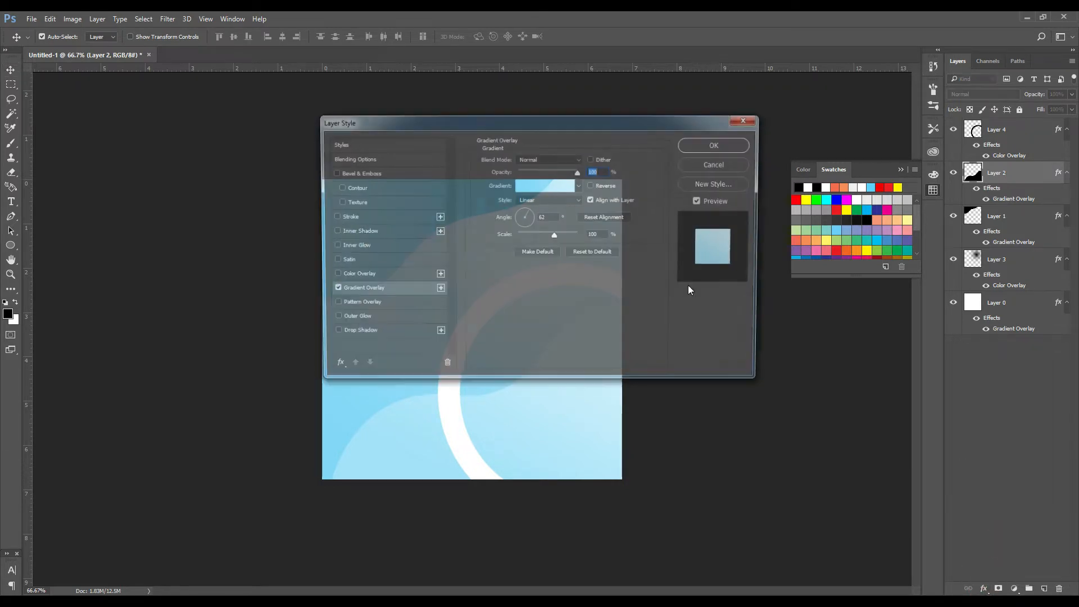
pyautogui.moveTo(524, 122); pyautogui.dragTo(899, 331)
pyautogui.click(907, 383)
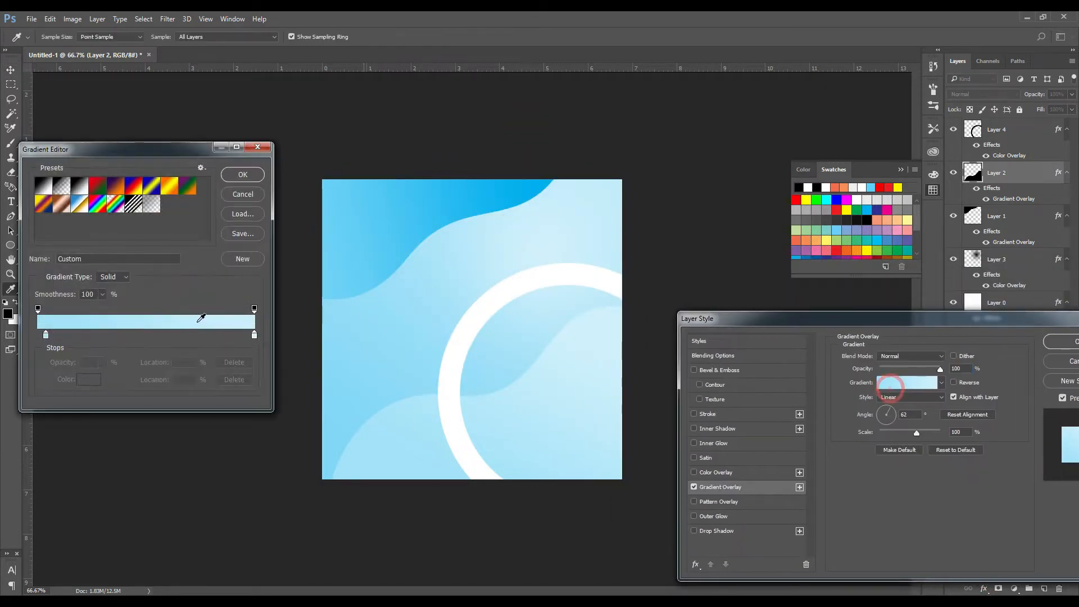
pyautogui.click(46, 335)
pyautogui.click(357, 242)
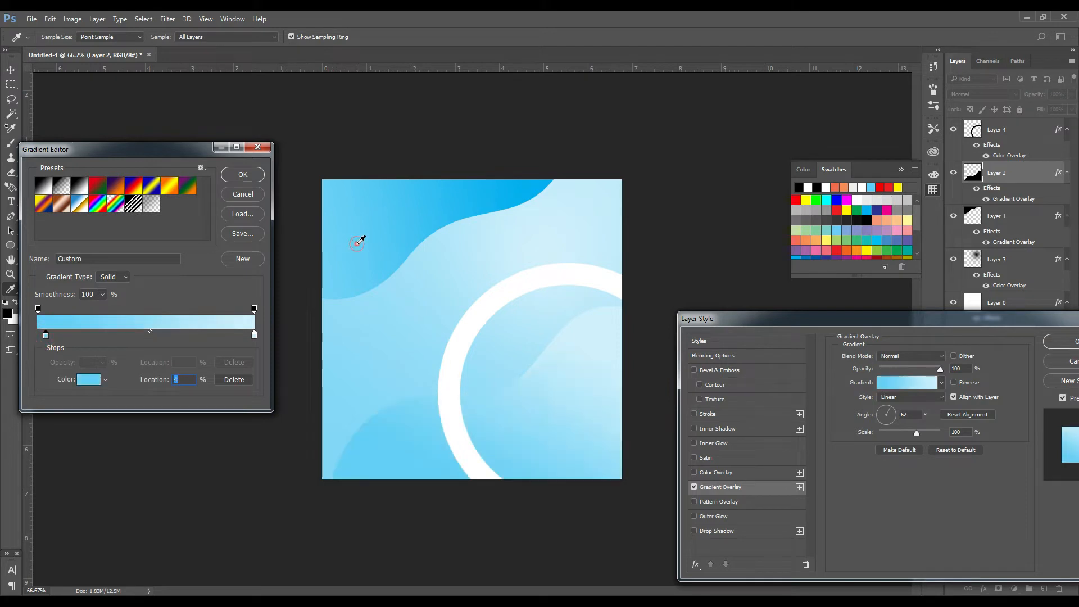
pyautogui.click(436, 213)
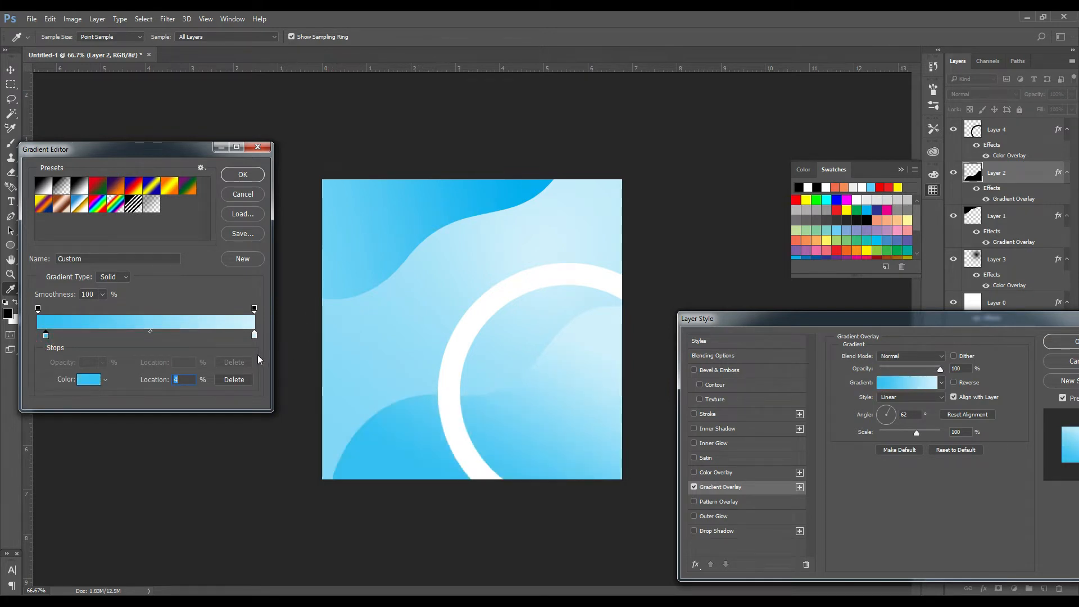
# Set the end stop of Layer 2's Gradient Overlay to light blue #9adff8 and apply the layer style.
pyautogui.click(254, 336)
pyautogui.click(157, 320)
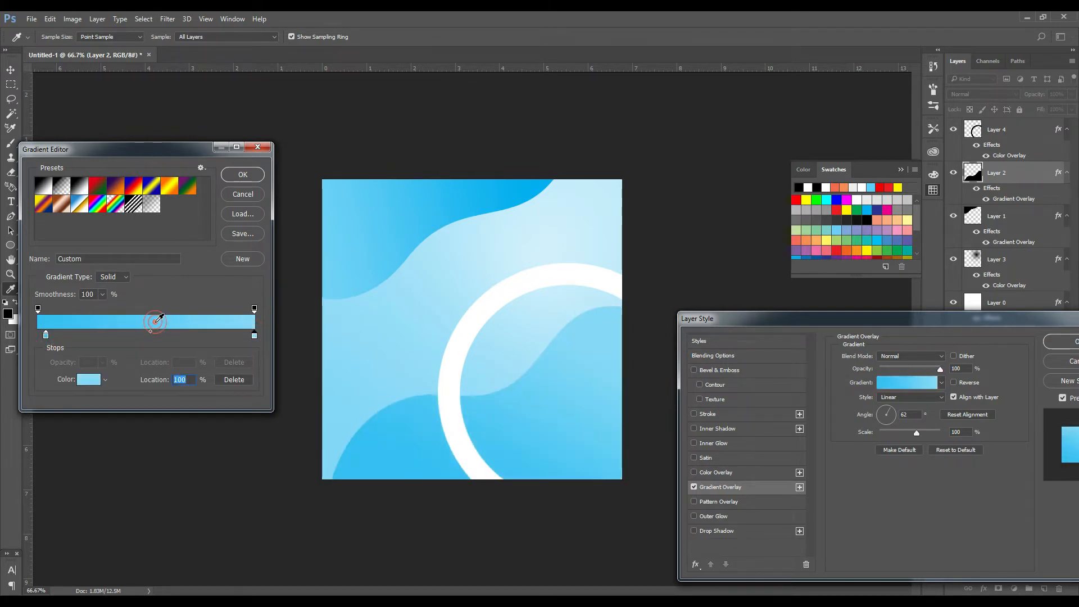
pyautogui.click(89, 380)
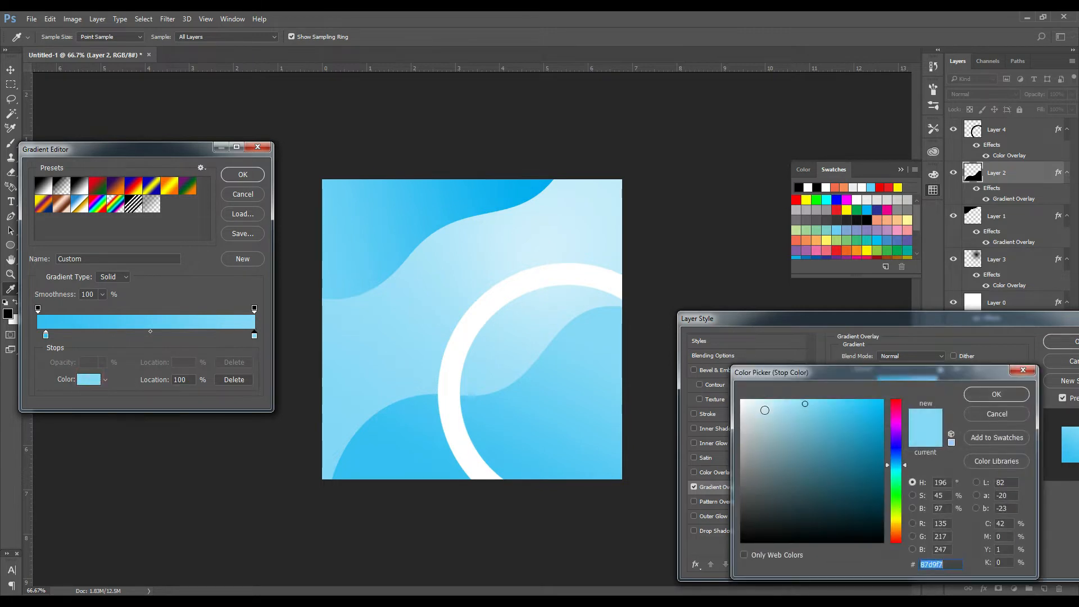
pyautogui.click(795, 403)
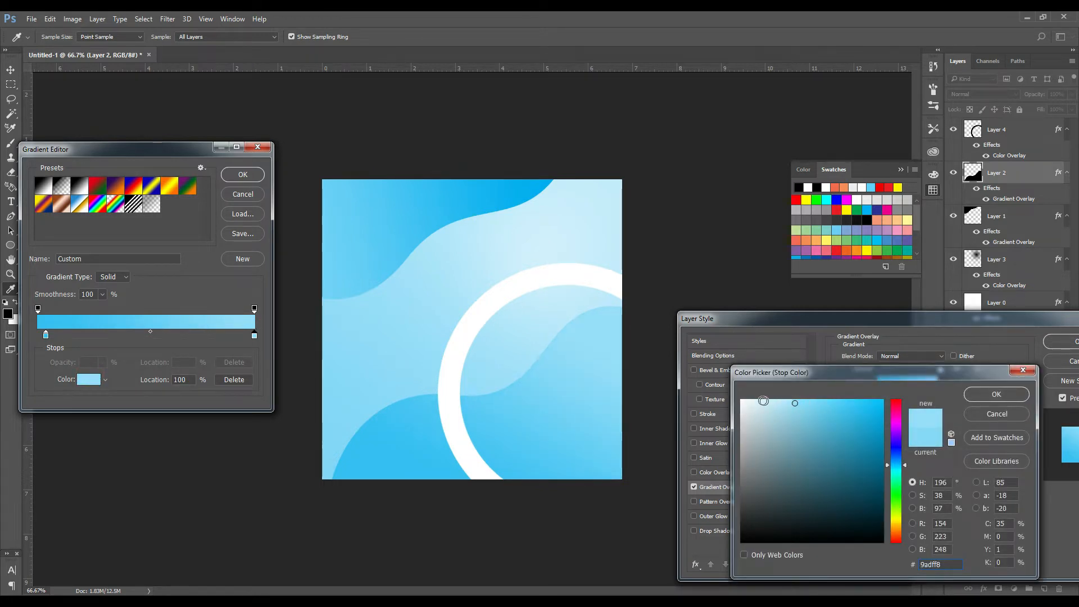
pyautogui.press('Return')
pyautogui.press('Return')
pyautogui.press('Return')
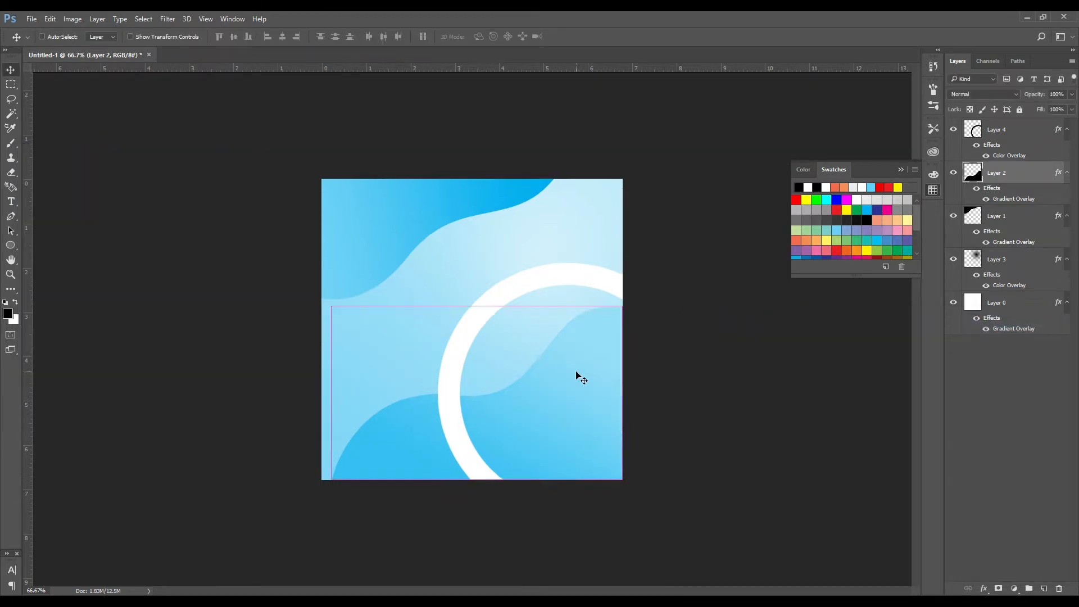
# Start a text layer with four periods on the pale area near the canvas's left edge, below the upper wave.
pyautogui.hotkey('ctrl', '+')
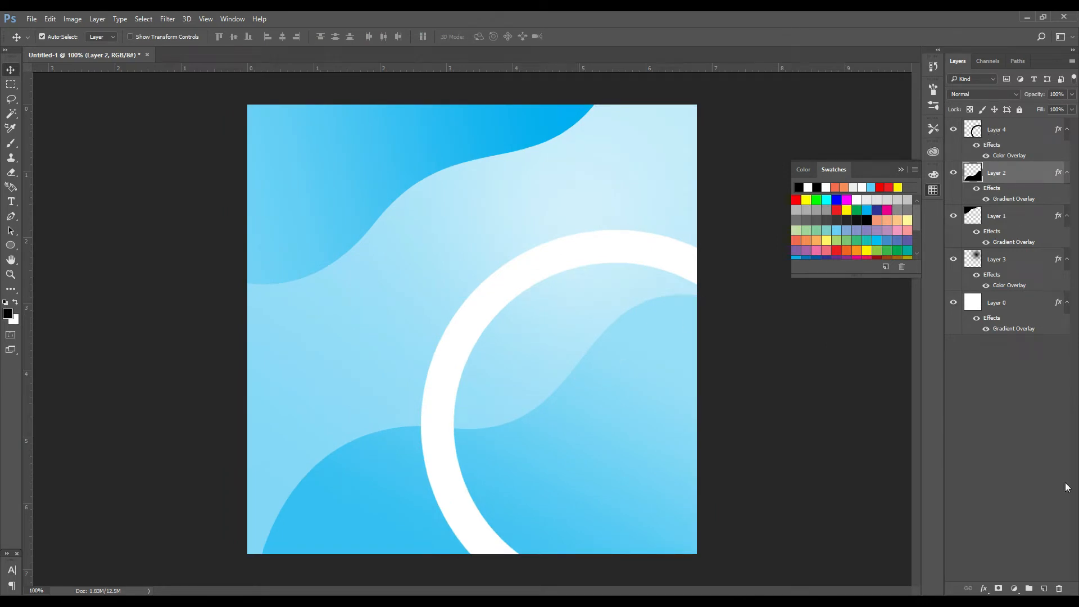
pyautogui.click(11, 201)
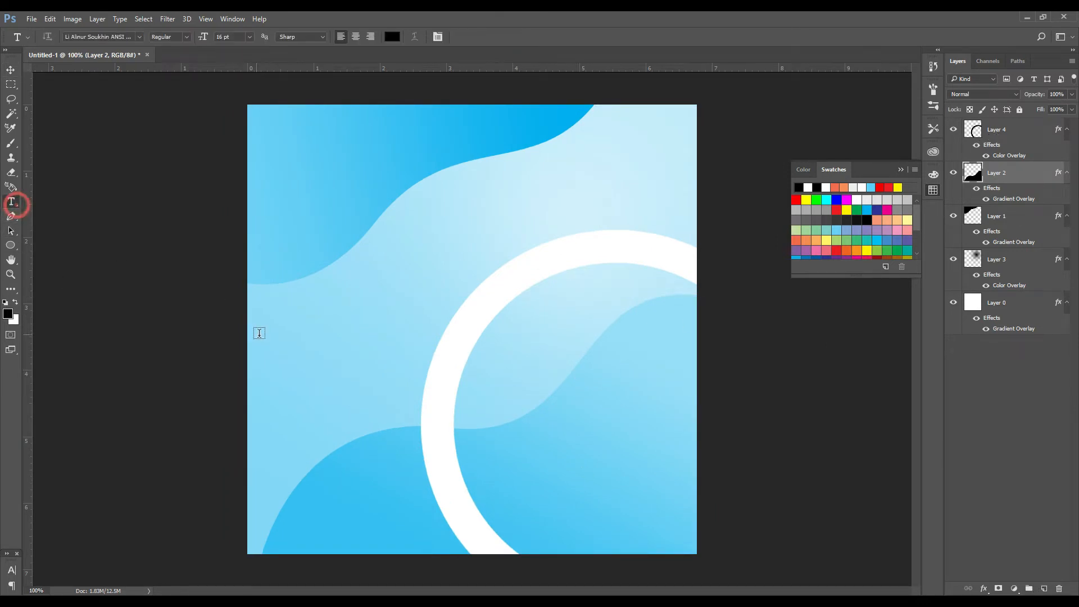
pyautogui.click(308, 344)
pyautogui.write('....')
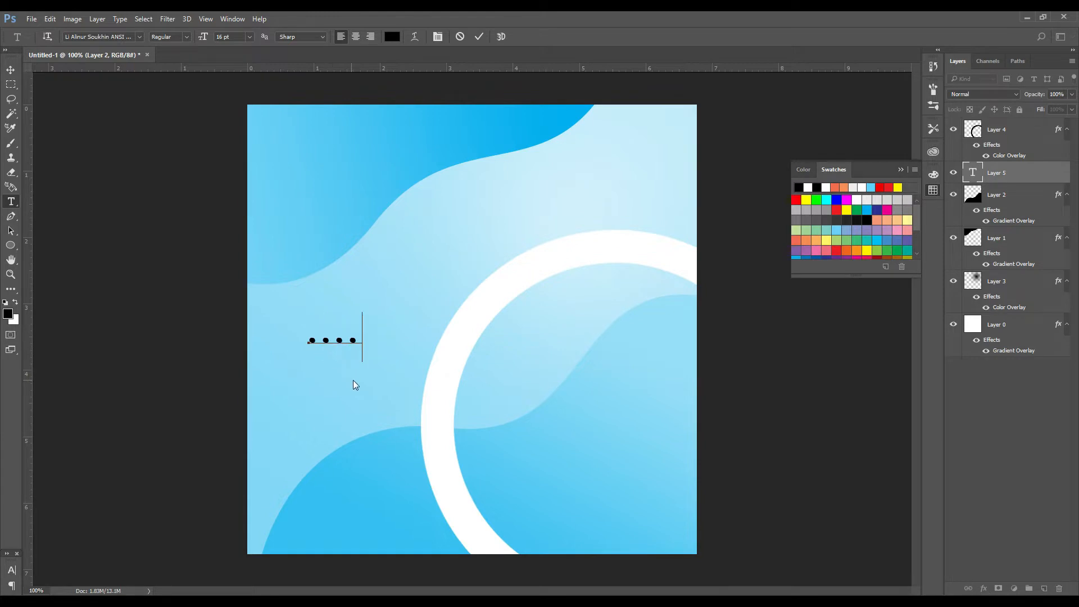
# Set the font of the dots to Segoe UI.
pyautogui.hotkey('ctrl', 'a')
pyautogui.click(114, 37)
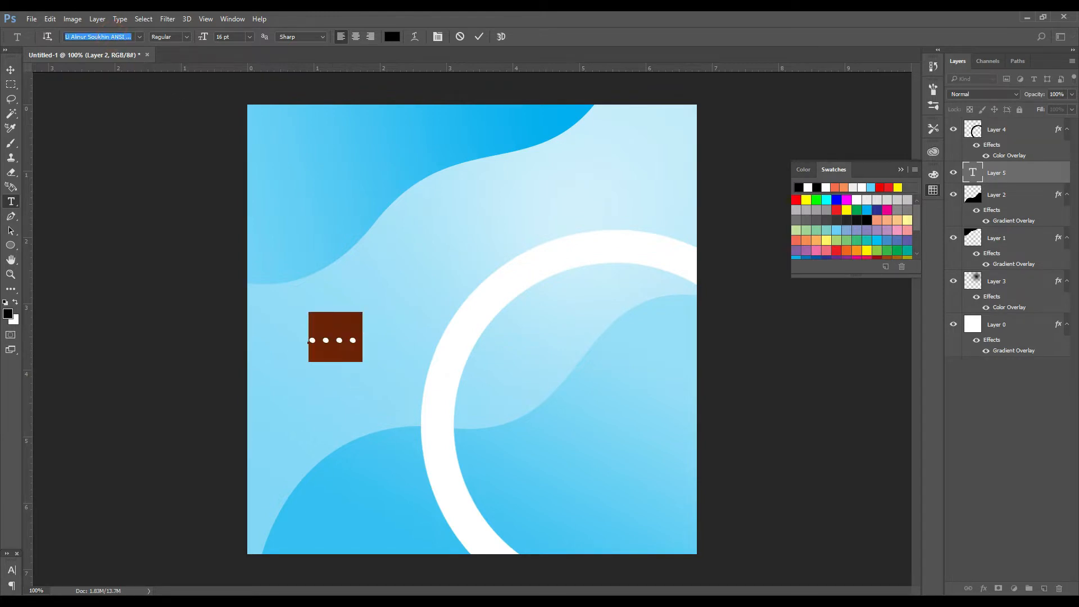
pyautogui.write('Arial')
pyautogui.press('Return')
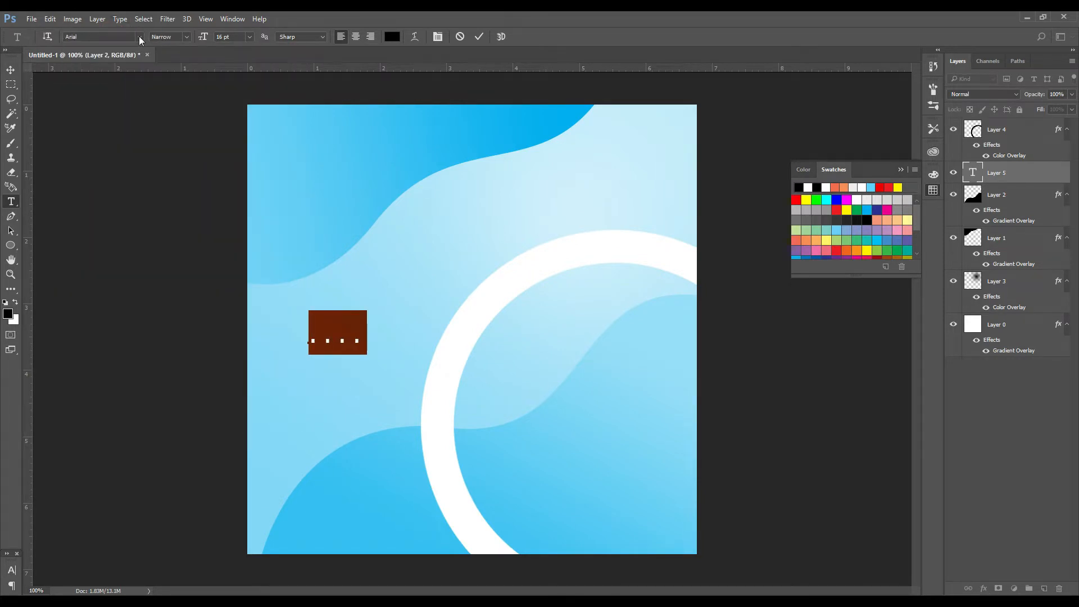
pyautogui.click(140, 38)
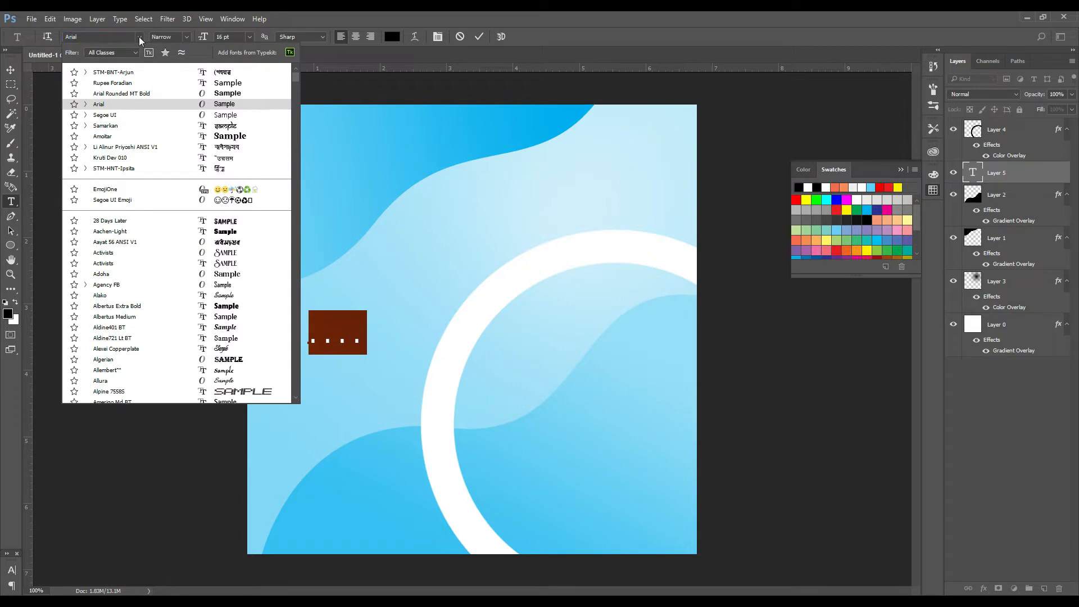
pyautogui.press('Down')
pyautogui.press('Return')
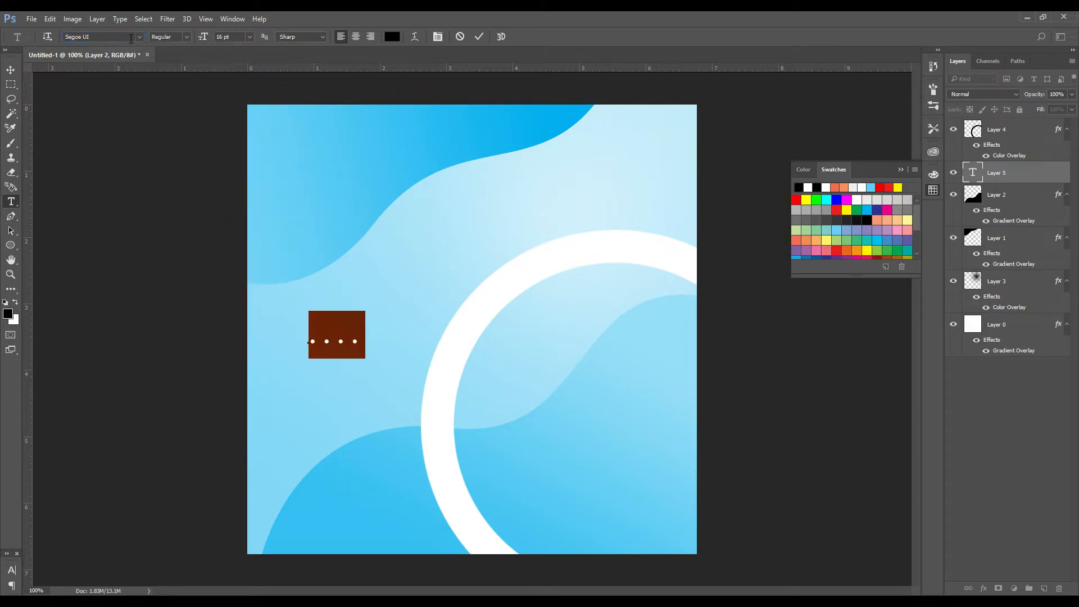
# Tighten the tracking of the dots and replace them with a row of 22 periods.
pyautogui.hotkey('alt', 'Left')
pyautogui.hotkey('alt', 'Left')
pyautogui.hotkey('alt', 'Left')
pyautogui.hotkey('alt', 'Left')
pyautogui.hotkey('alt', 'Left')
pyautogui.hotkey('alt', 'Left')
pyautogui.hotkey('alt', 'Left')
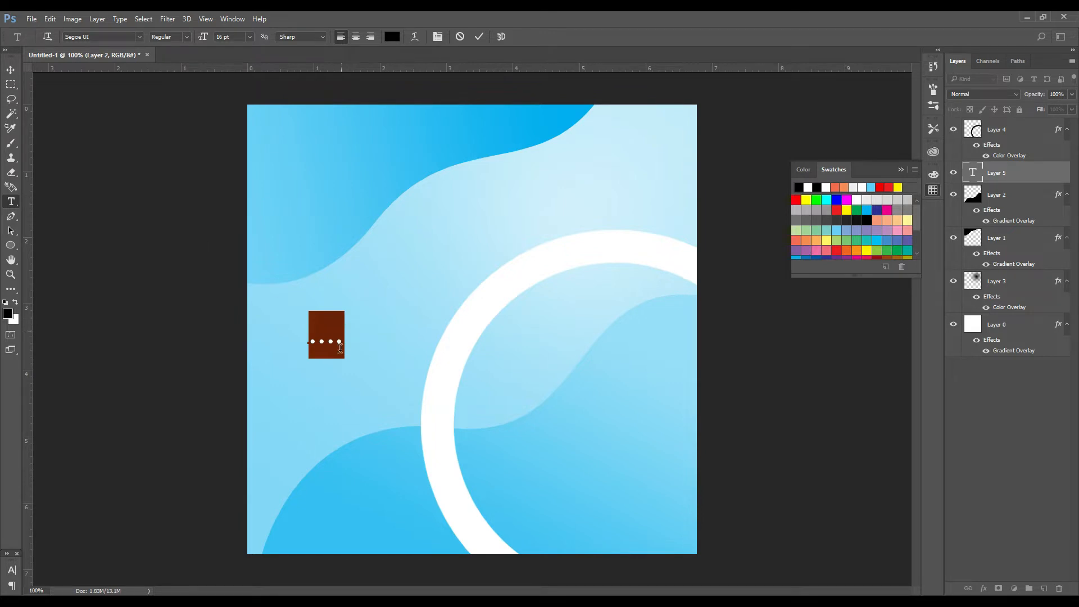
pyautogui.write('......................')
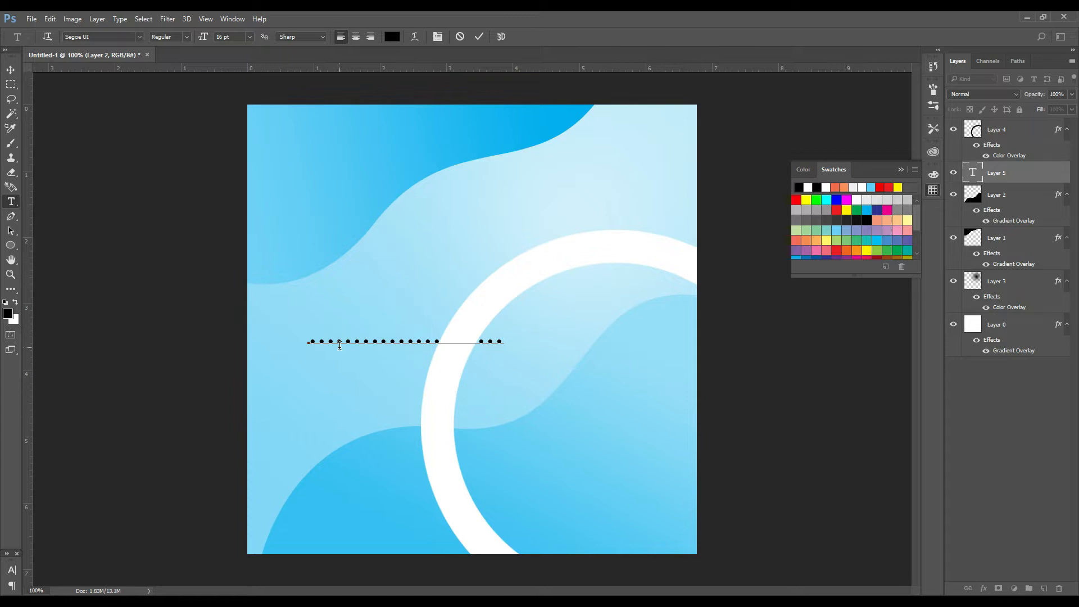
# Copy the dot row and paste it onto new lines until the text has five rows of dots.
pyautogui.hotkey('ctrl', 'a')
pyautogui.hotkey('ctrl', 'c')
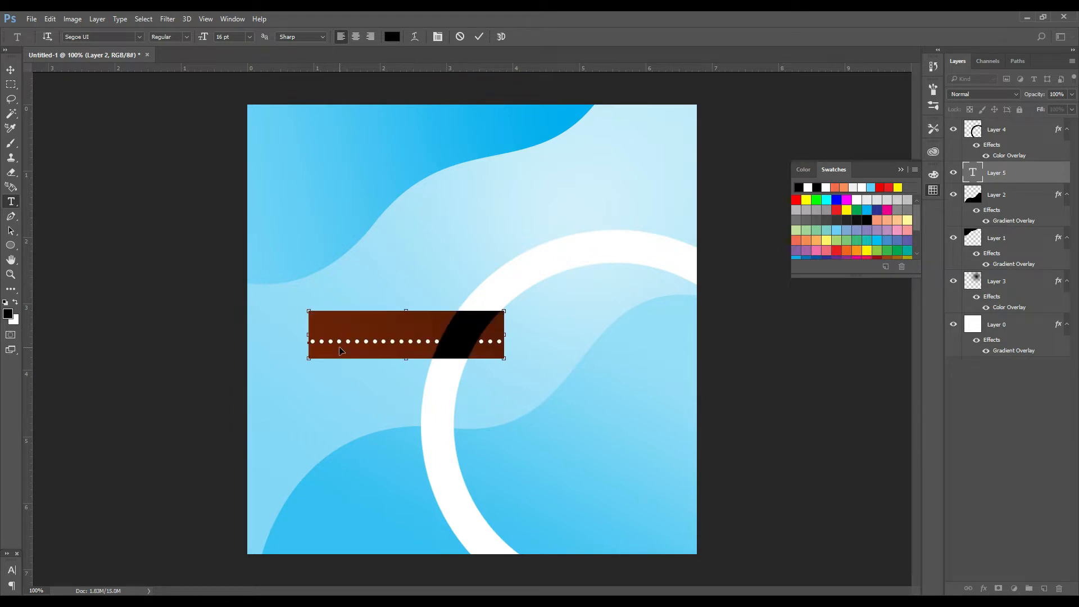
pyautogui.click(506, 345)
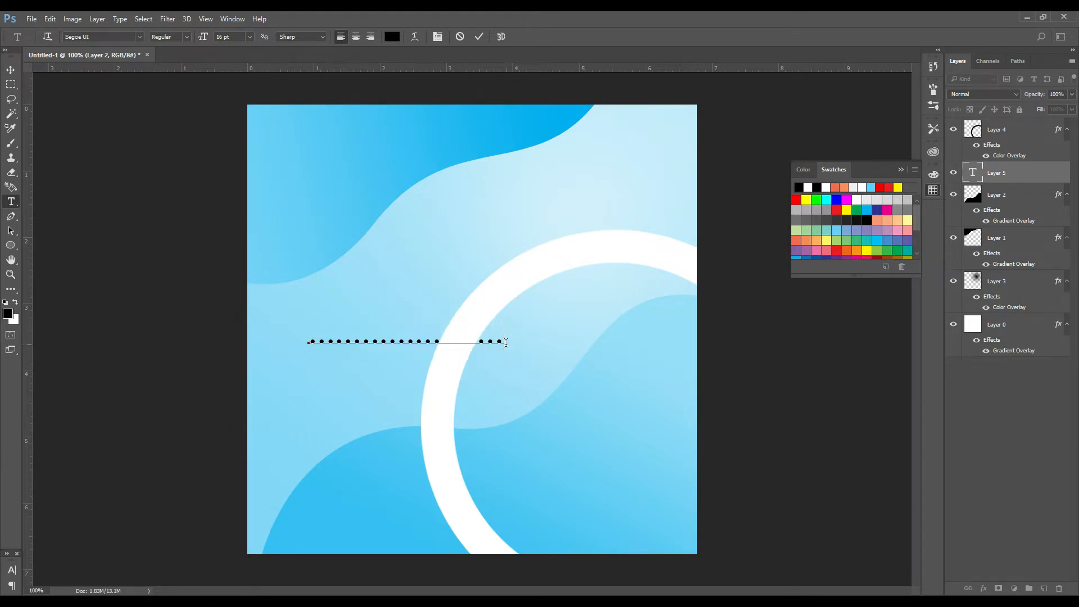
pyautogui.press('Return')
pyautogui.hotkey('ctrl', 'v')
pyautogui.press('Return')
pyautogui.hotkey('ctrl', 'v')
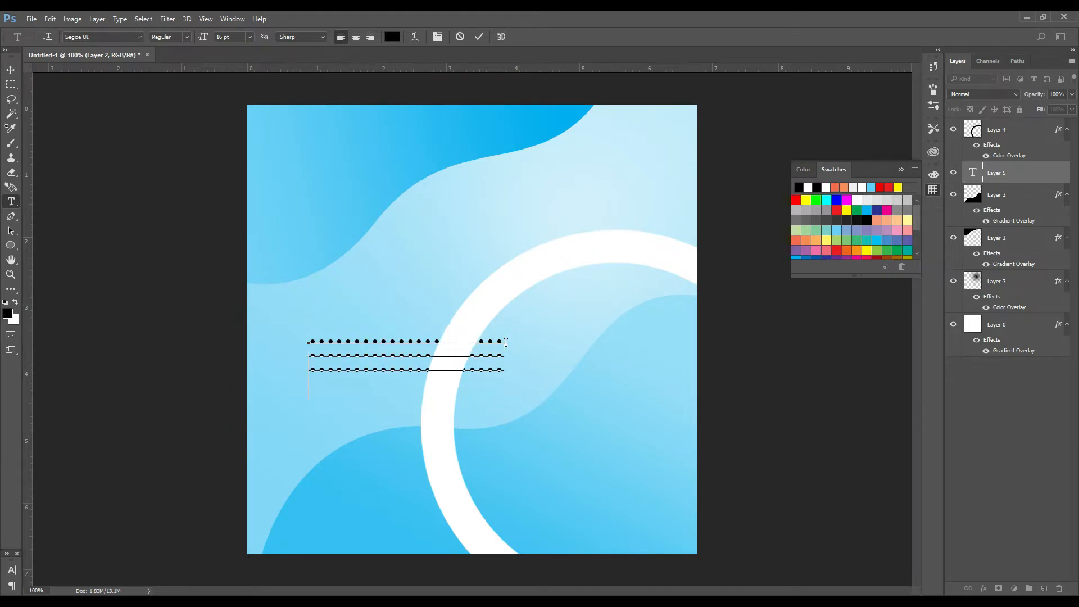
pyautogui.press('Return')
pyautogui.hotkey('ctrl', 'v')
pyautogui.press('Return')
pyautogui.hotkey('ctrl', 'v')
# Reduce the line spacing of the dot rows and paste further rows to make ten in total.
pyautogui.hotkey('ctrl', 'a')
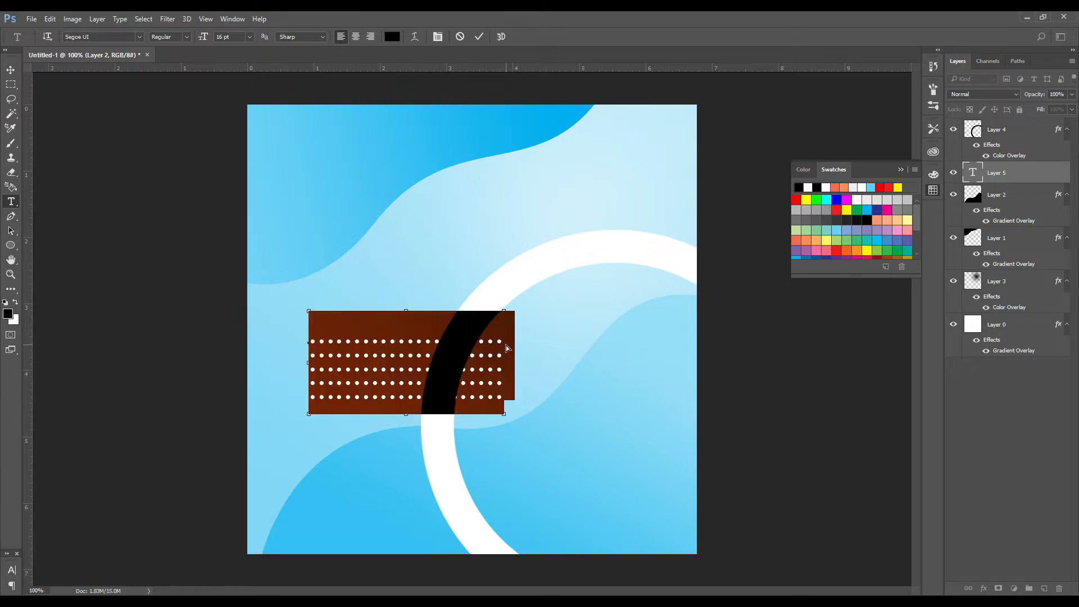
pyautogui.hotkey('alt', 'Up')
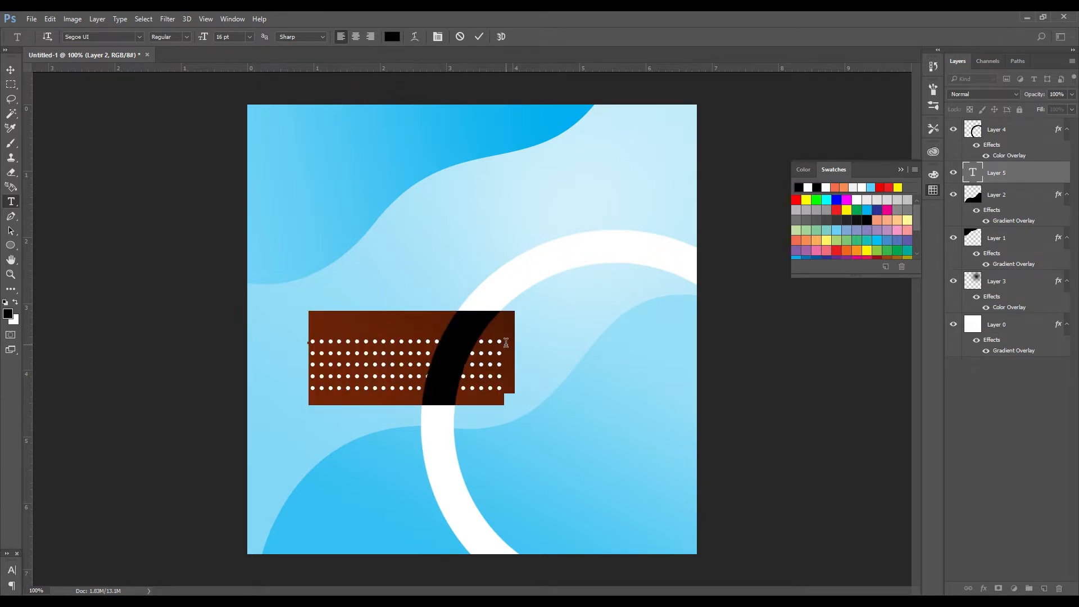
pyautogui.click(506, 343)
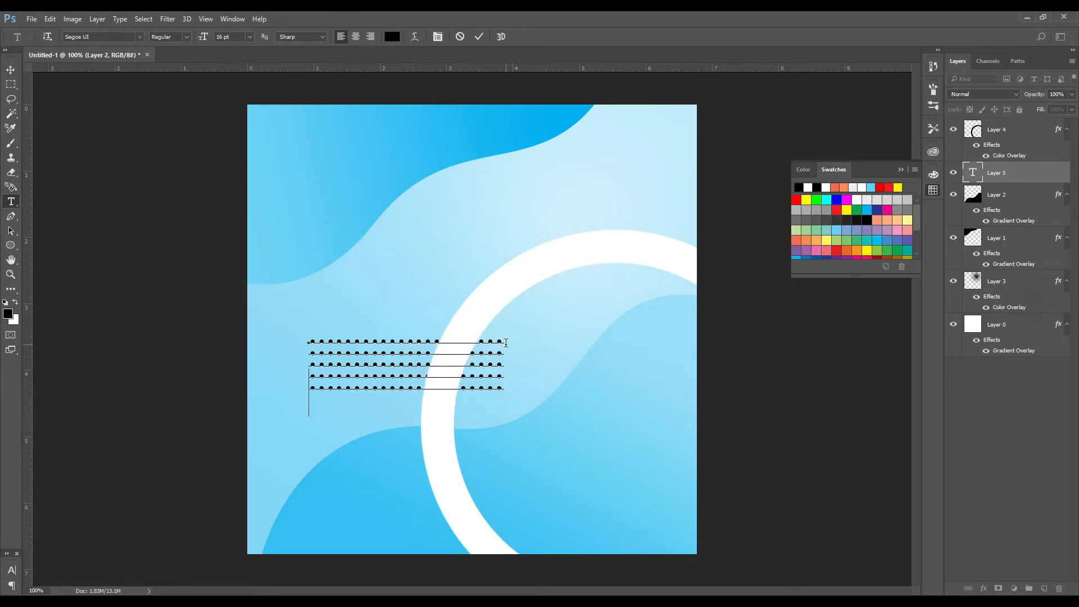
pyautogui.hotkey('ctrl', 'v')
pyautogui.hotkey('ctrl', 'v')
pyautogui.hotkey('ctrl', 'v')
pyautogui.hotkey('ctrl', 'v')
pyautogui.hotkey('ctrl', 'v')
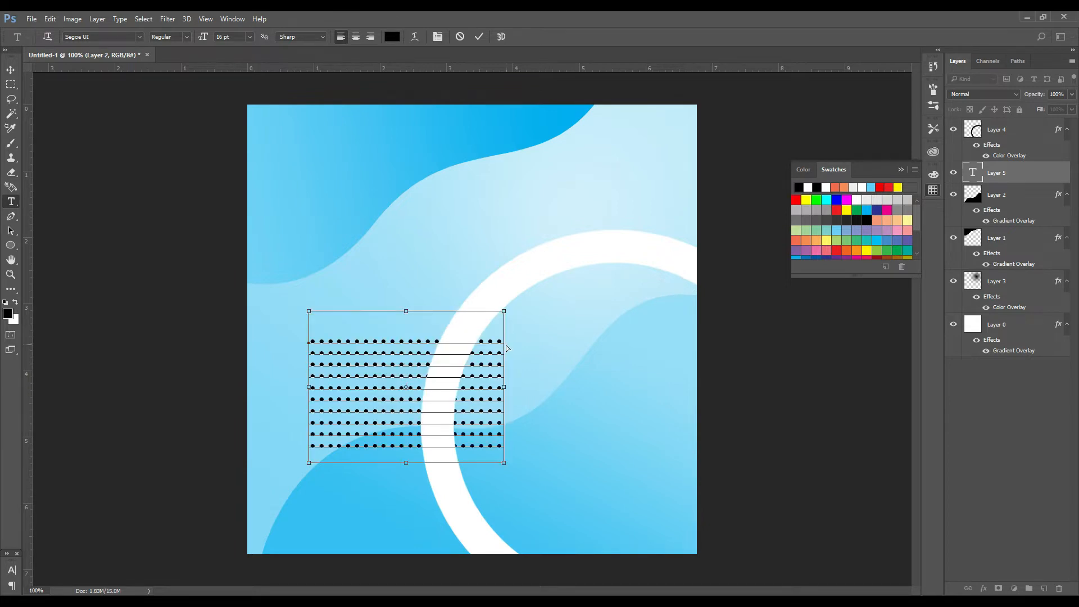
# Move the dot pattern against the canvas's left edge and enlarge it by about 2%, centred at about X 178 px, Y 418 px.
pyautogui.click(11, 70)
pyautogui.hotkey('ctrl', 't')
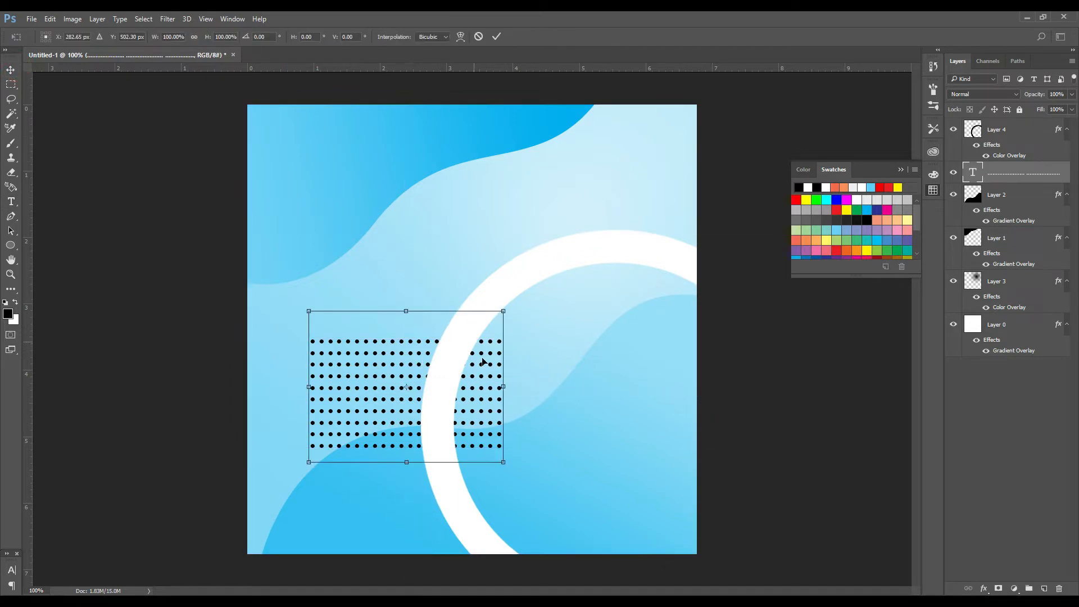
pyautogui.moveTo(478, 388); pyautogui.dragTo(419, 340)
pyautogui.moveTo(444, 415); pyautogui.dragTo(447, 417)
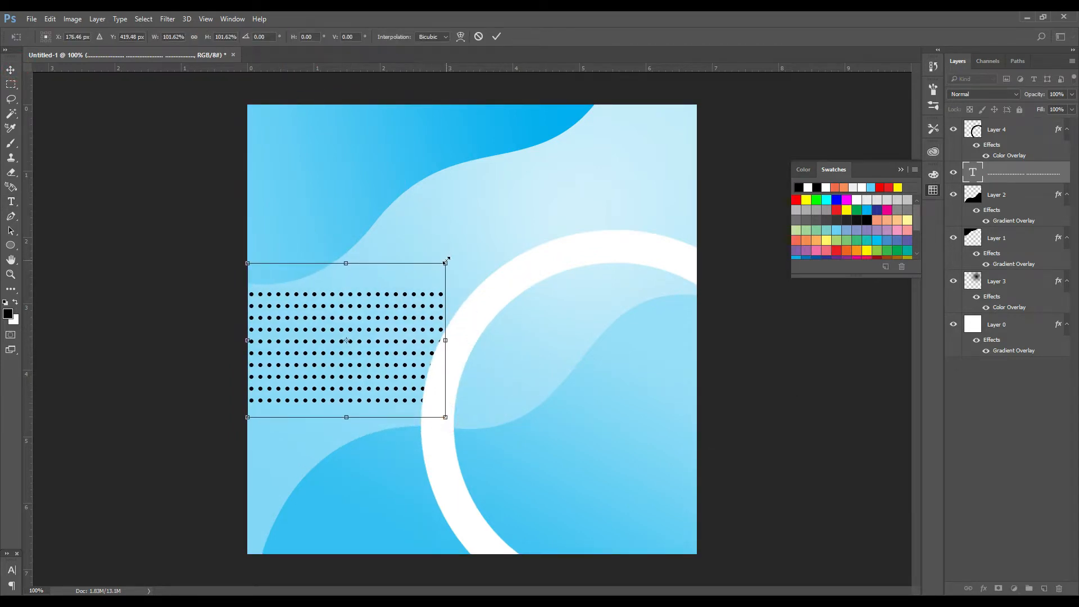
pyautogui.moveTo(446, 262); pyautogui.dragTo(448, 261)
pyautogui.press('Return')
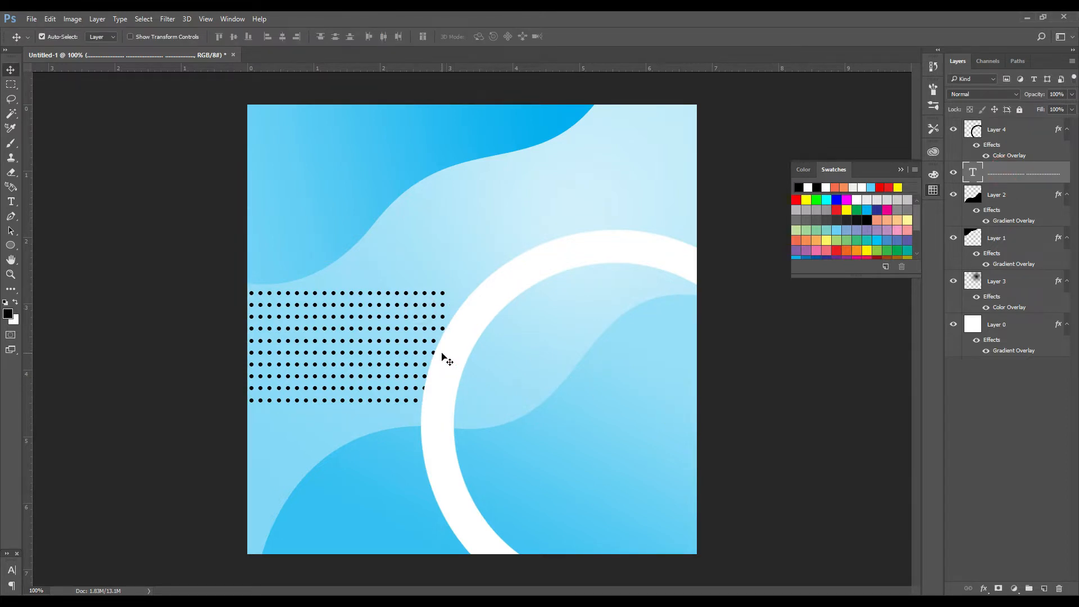
# Convert the dotted text layer to a smart object.
pyautogui.hotkey('ctrl', 't')
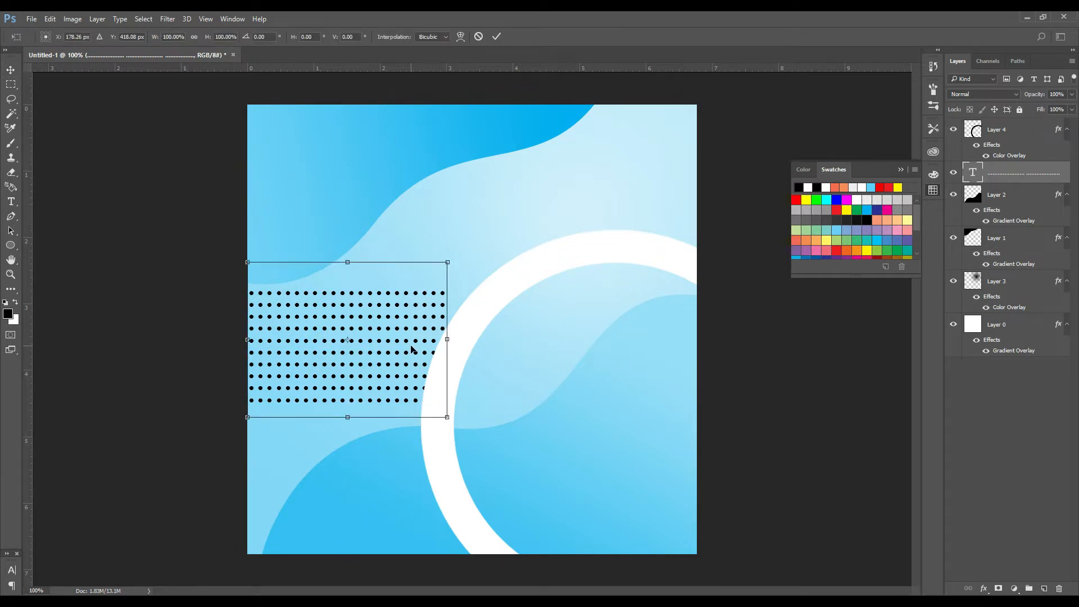
pyautogui.press('Return')
pyautogui.rightClick(998, 178)
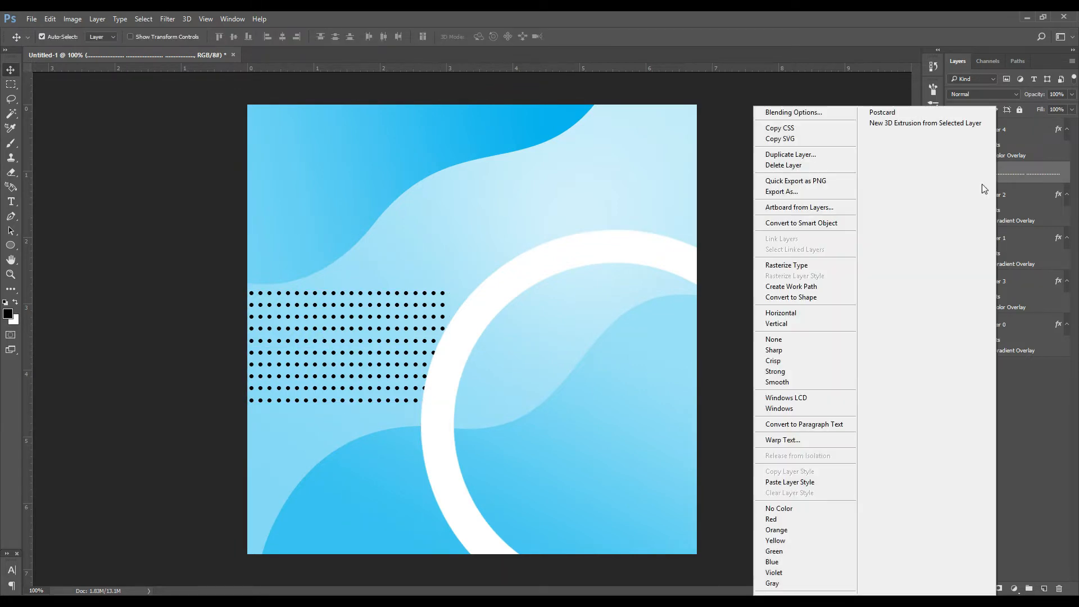
pyautogui.click(806, 223)
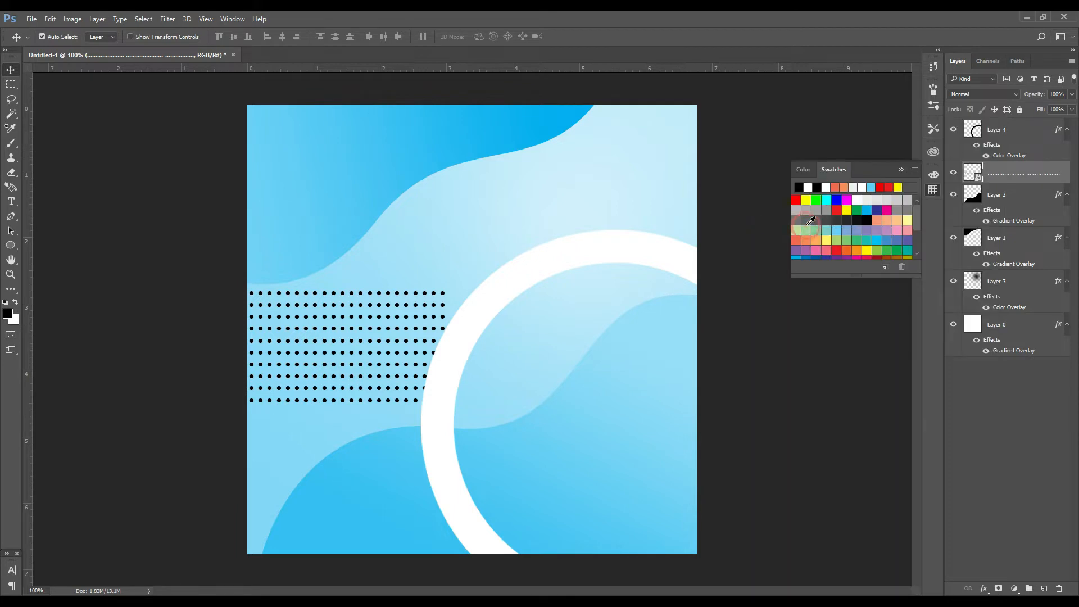
# Nudge the dot pattern right and warp it so its left edge bulges outward and its middle and right edge bow left.
pyautogui.hotkey('ctrl', 't')
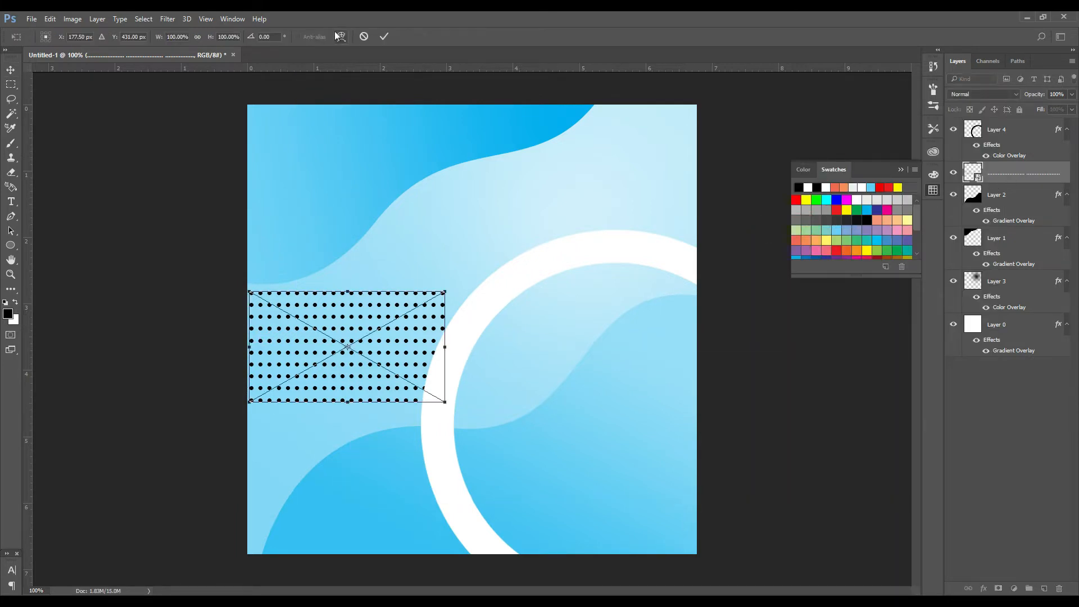
pyautogui.click(341, 36)
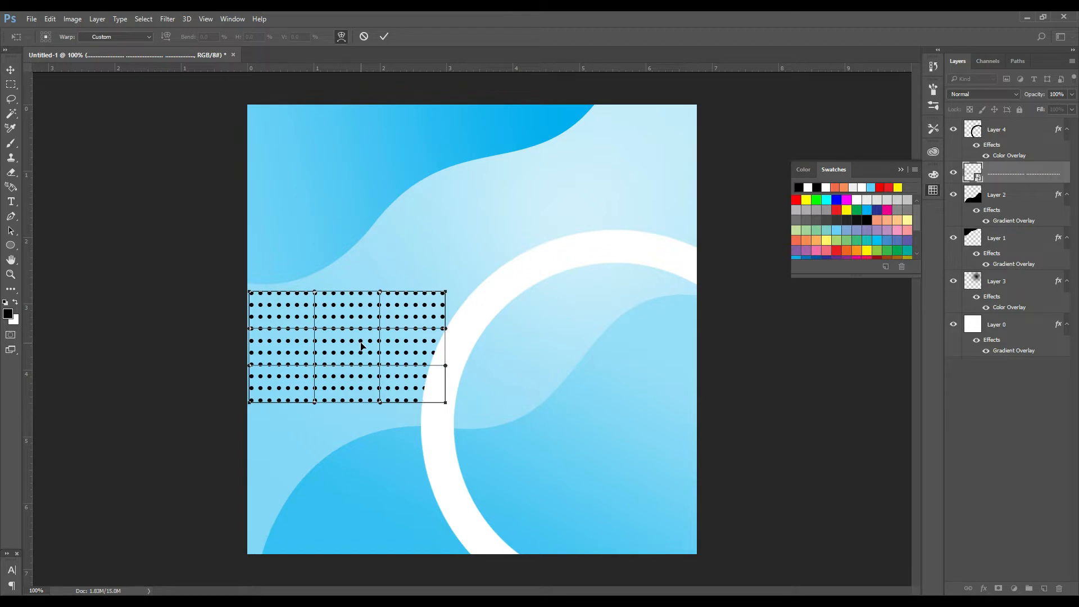
pyautogui.hotkey('shift', 'Right')
pyautogui.hotkey('shift', 'Right')
pyautogui.hotkey('shift', 'Right')
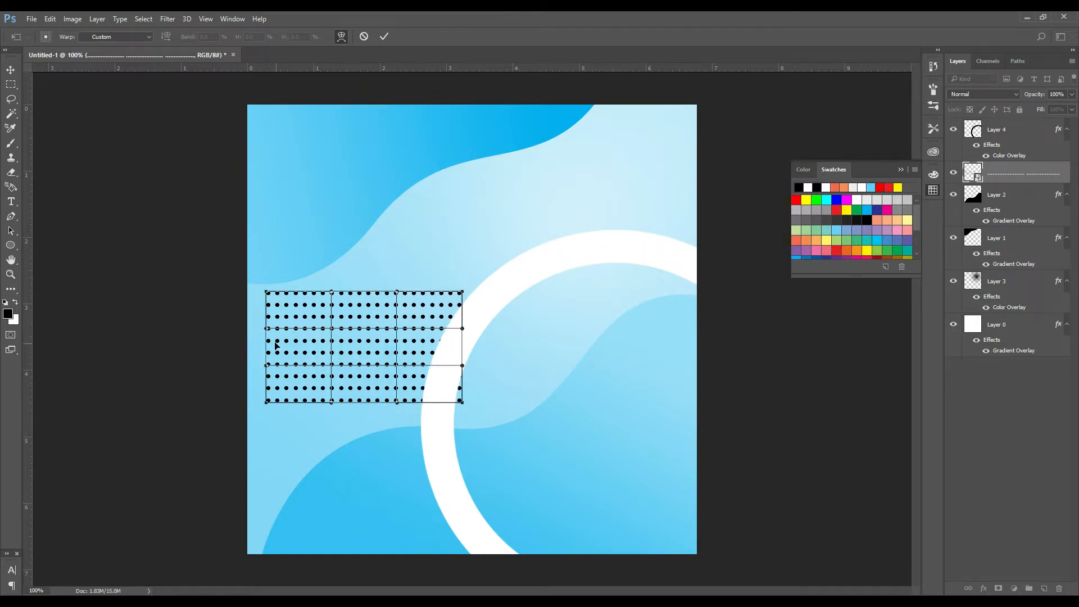
pyautogui.moveTo(275, 341); pyautogui.dragTo(271, 376)
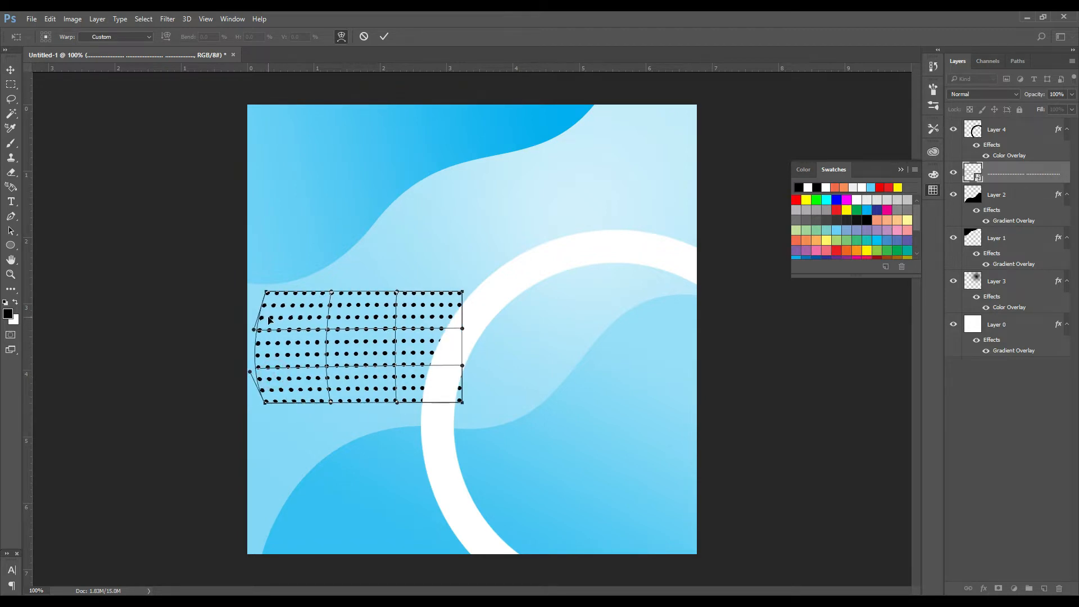
pyautogui.moveTo(269, 319); pyautogui.dragTo(266, 319)
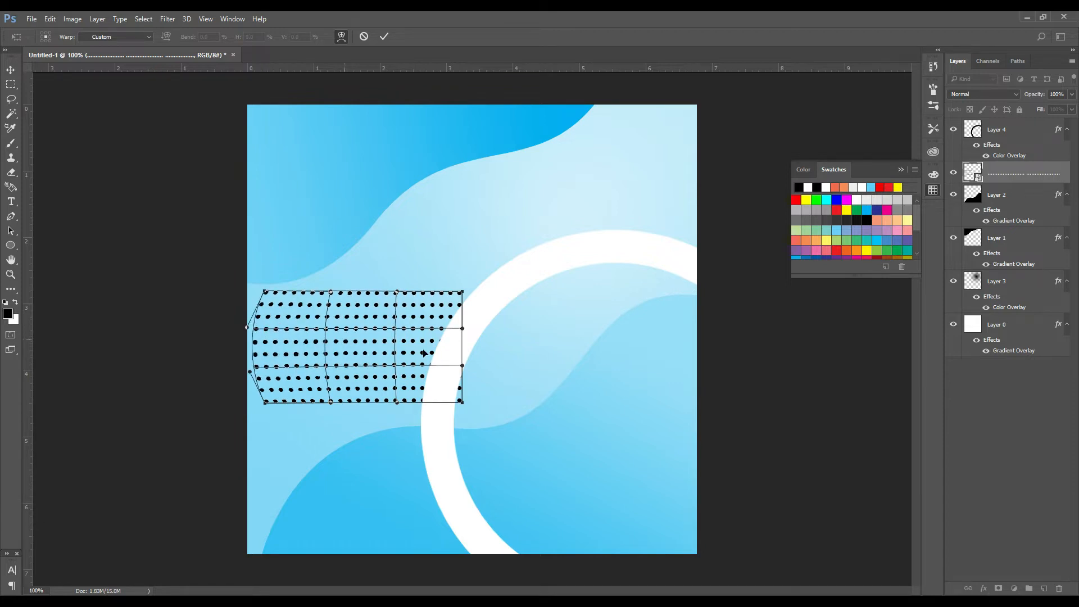
pyautogui.moveTo(453, 346); pyautogui.dragTo(444, 347)
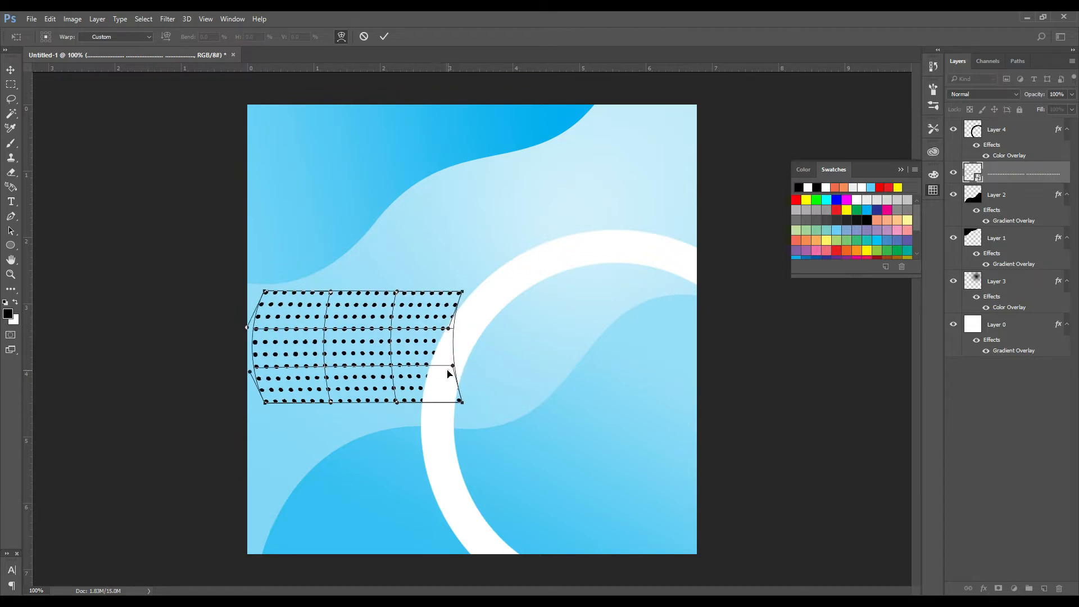
pyautogui.moveTo(364, 348); pyautogui.dragTo(352, 344)
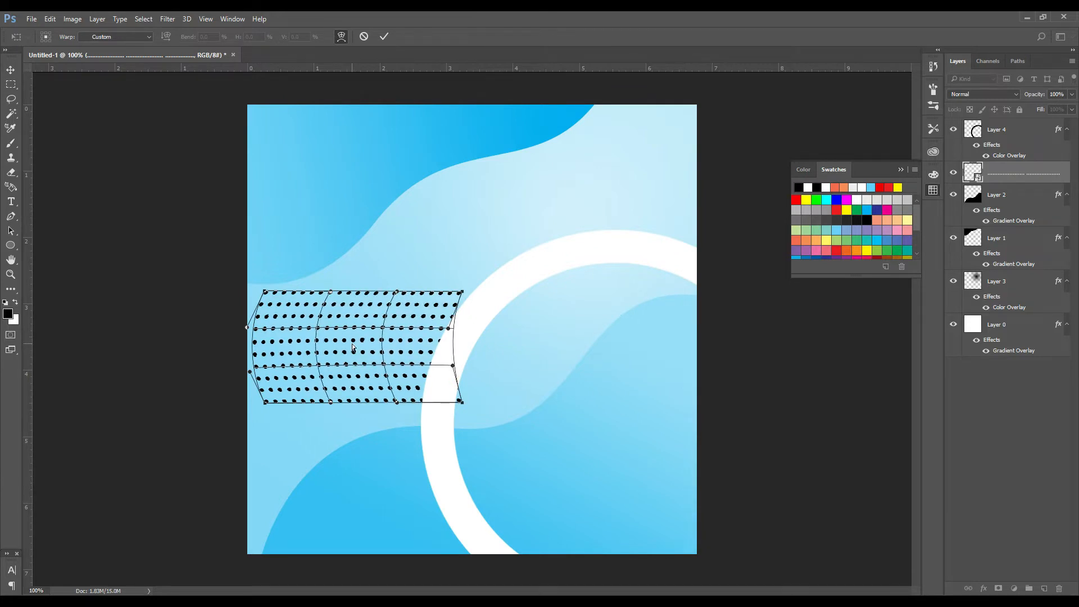
pyautogui.click(10, 69)
pyautogui.click(487, 236)
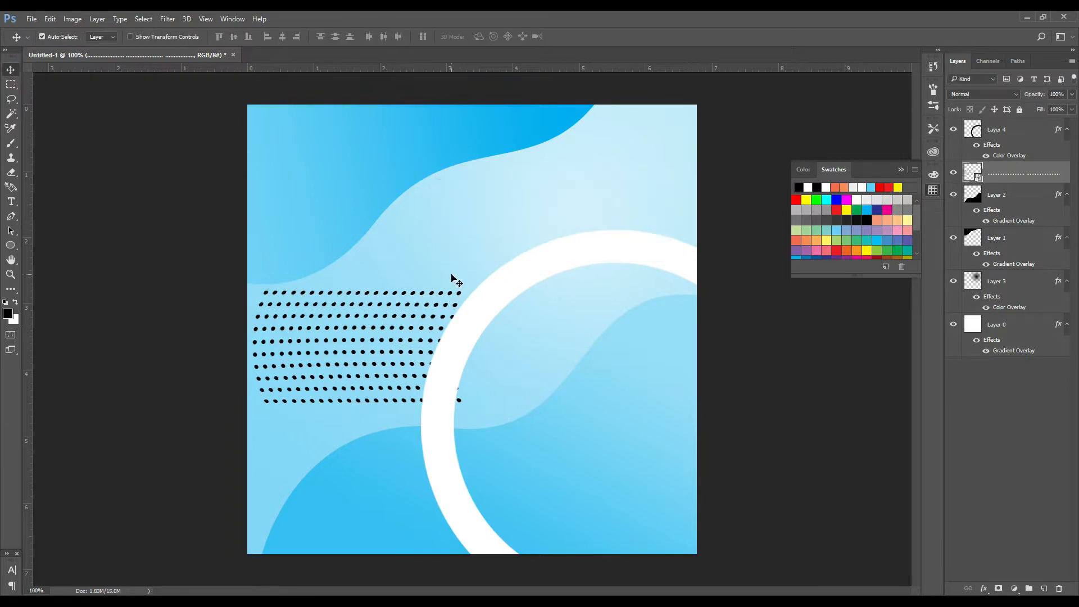
# Enlarge the warped dot pattern to about 118% and align it with the canvas's left edge.
pyautogui.hotkey('ctrl', 't')
pyautogui.moveTo(429, 315); pyautogui.dragTo(411, 321)
pyautogui.moveTo(442, 403); pyautogui.dragTo(474, 419)
pyautogui.moveTo(473, 289); pyautogui.dragTo(480, 287)
pyautogui.press('Return')
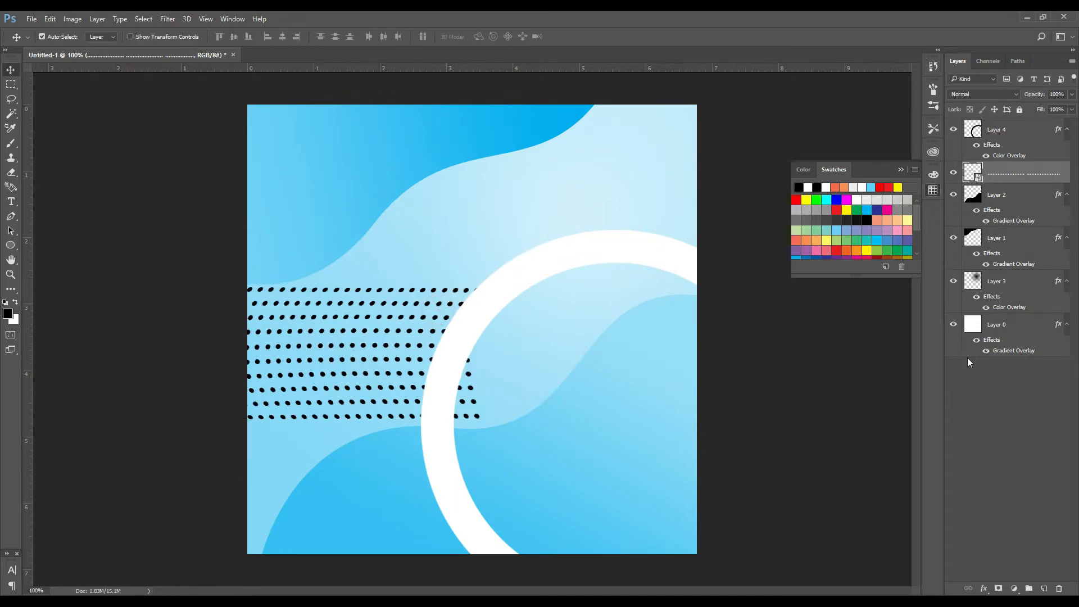
# Add a layer mask to the dot pattern and fade its right side with black-to-transparent radial gradients.
pyautogui.click(999, 588)
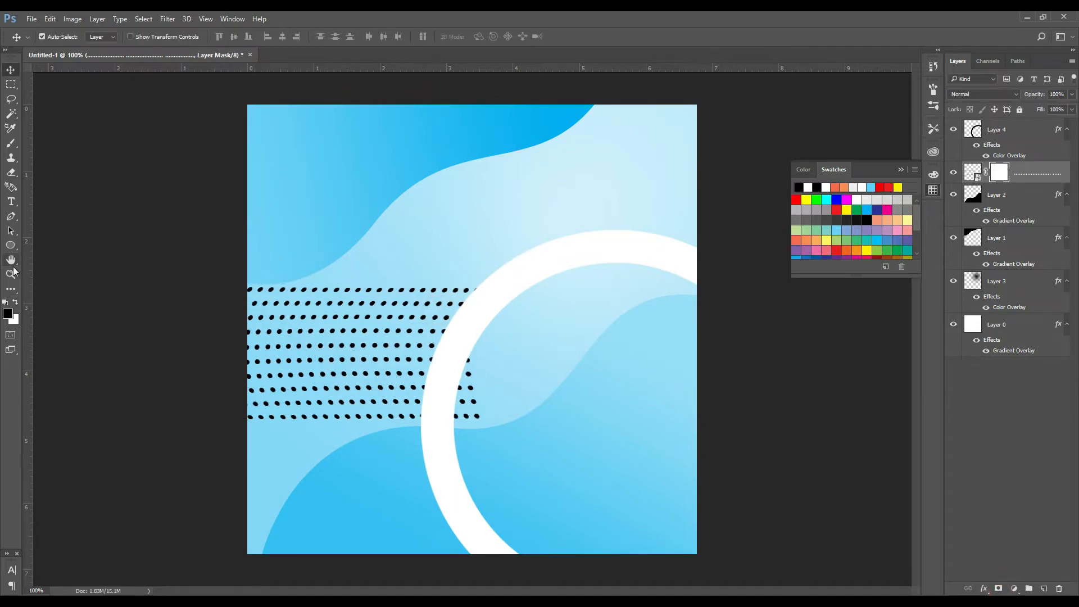
pyautogui.click(15, 287)
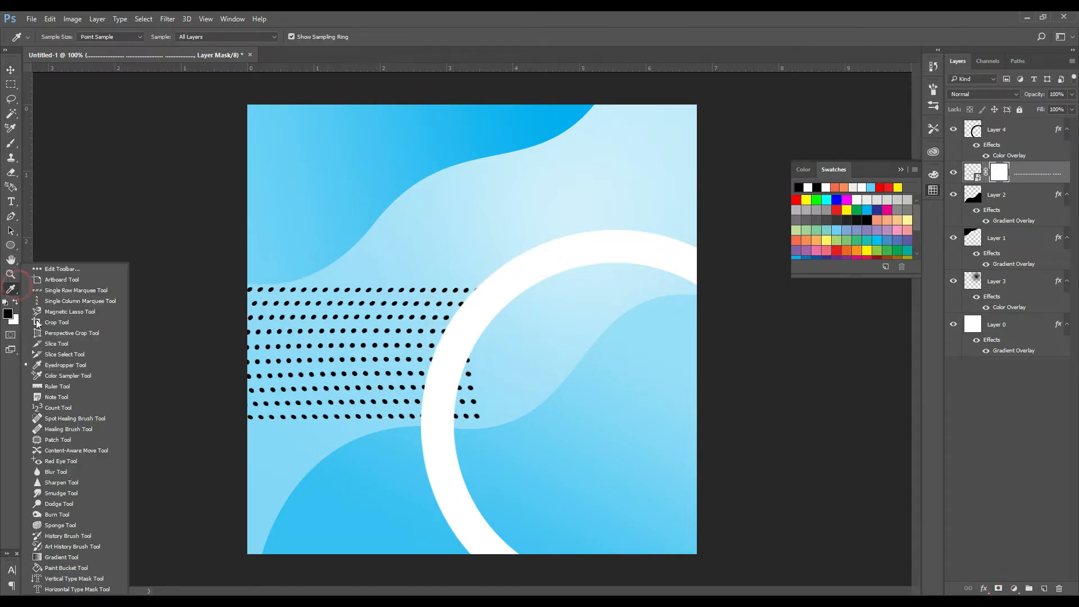
pyautogui.click(57, 558)
pyautogui.moveTo(517, 356); pyautogui.dragTo(513, 347)
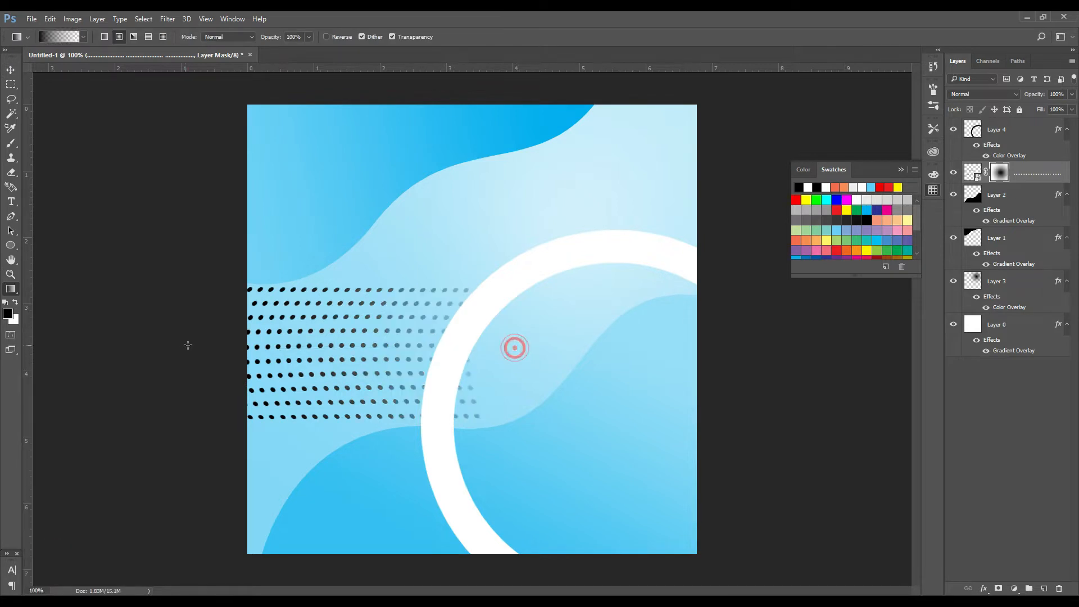
pyautogui.moveTo(236, 351); pyautogui.dragTo(474, 350)
# Apply a white Color Overlay at 100% opacity to the dot pattern.
pyautogui.click(969, 172)
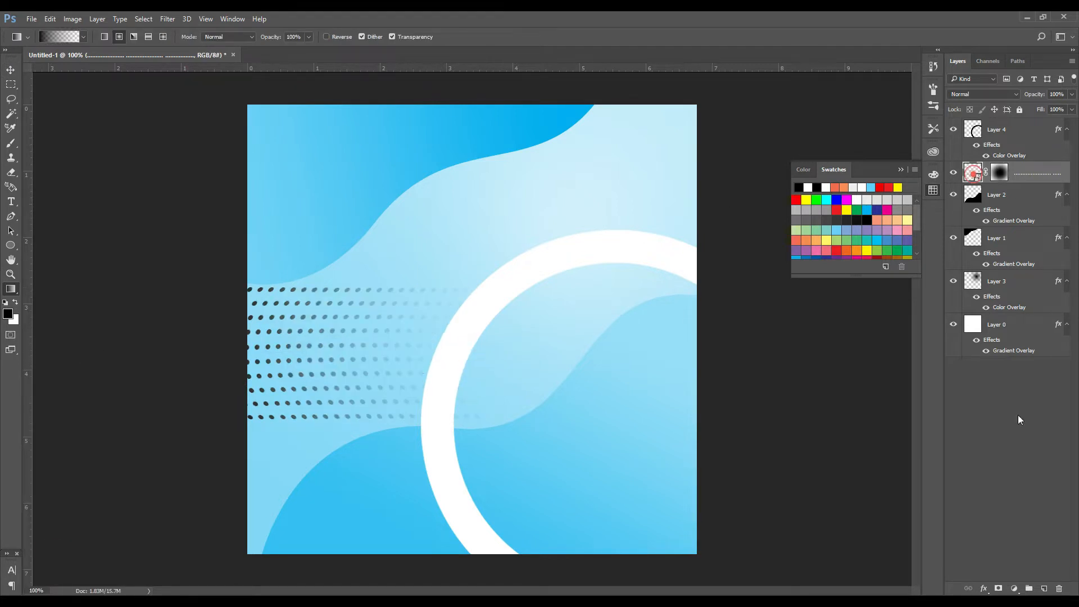
pyautogui.click(984, 589)
pyautogui.click(1002, 531)
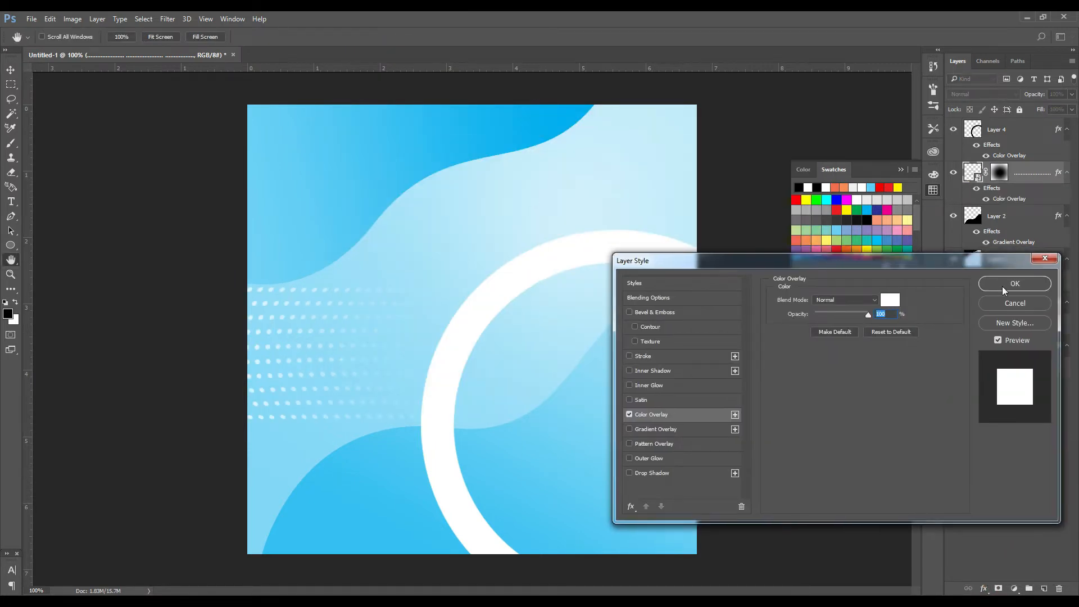
pyautogui.click(1004, 284)
# Duplicate the dot pattern to the canvas's right side and delete the copy's layer mask.
pyautogui.click(11, 71)
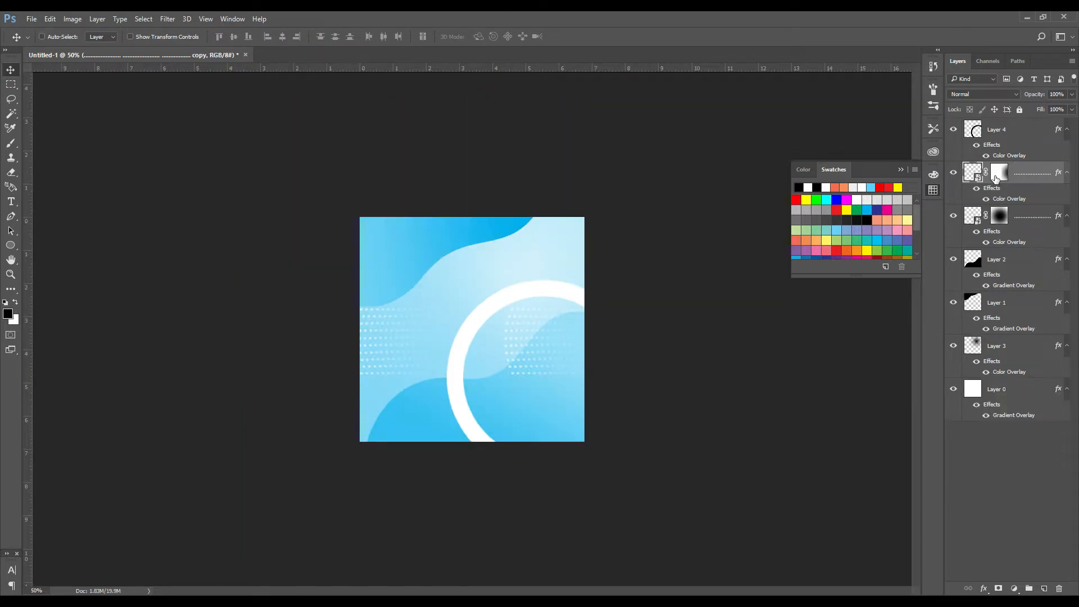
pyautogui.click(551, 255)
pyautogui.click(539, 275)
pyautogui.click(574, 251)
pyautogui.press('ctrl')
pyautogui.rightClick(1000, 175)
pyautogui.click(976, 195)
# Flip the copied dot pattern horizontally and shift it left so it fills the inside of the ring.
pyautogui.press('ctrl')
pyautogui.hotkey('ctrl', 'v')
pyautogui.rightClick(564, 330)
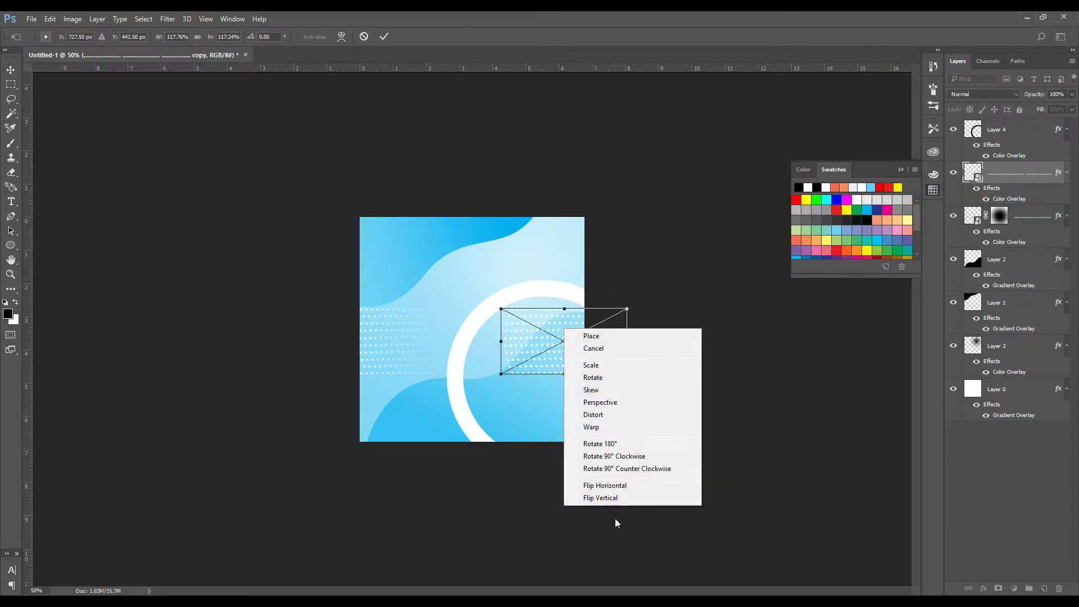
pyautogui.click(626, 487)
pyautogui.moveTo(562, 323); pyautogui.dragTo(539, 326)
pyautogui.press('Return')
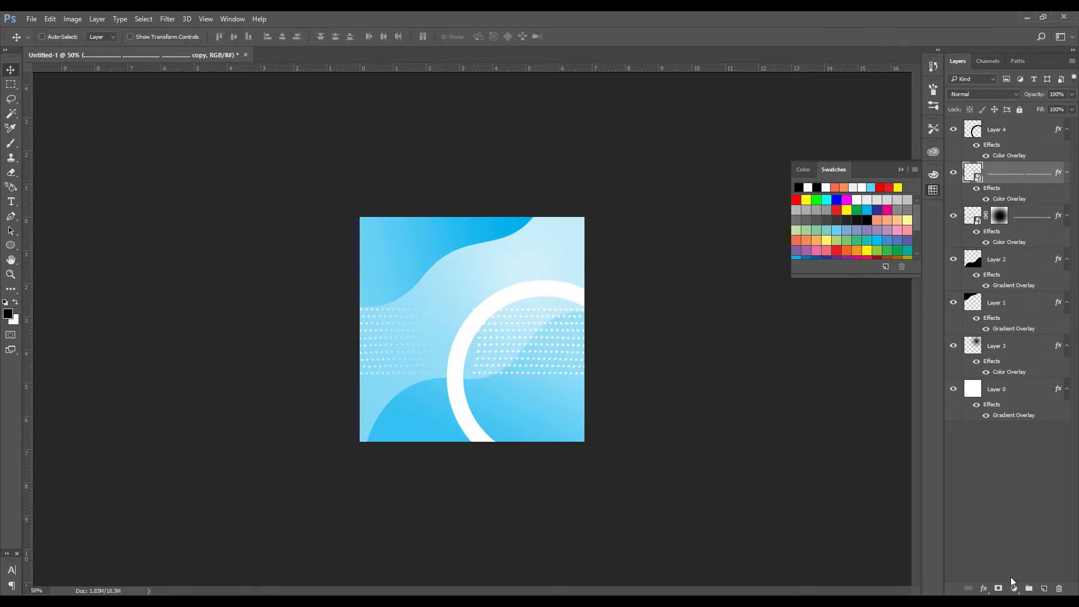
# Add a layer mask to the copied dots and fade their left side with a radial gradient centred on the ring's left edge.
pyautogui.click(999, 588)
pyautogui.press('g')
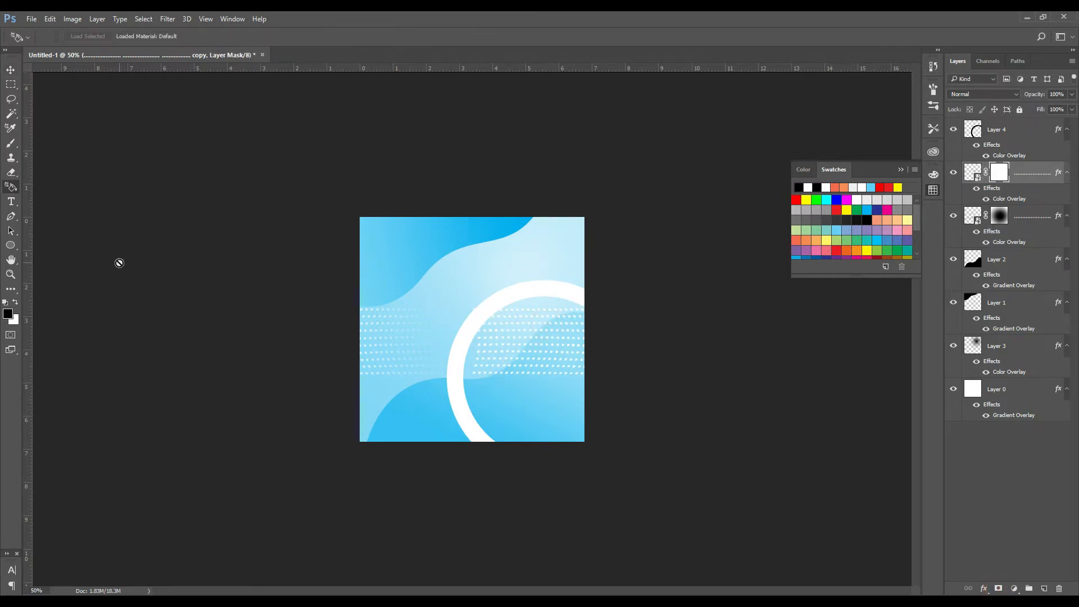
pyautogui.click(14, 289)
pyautogui.click(15, 289)
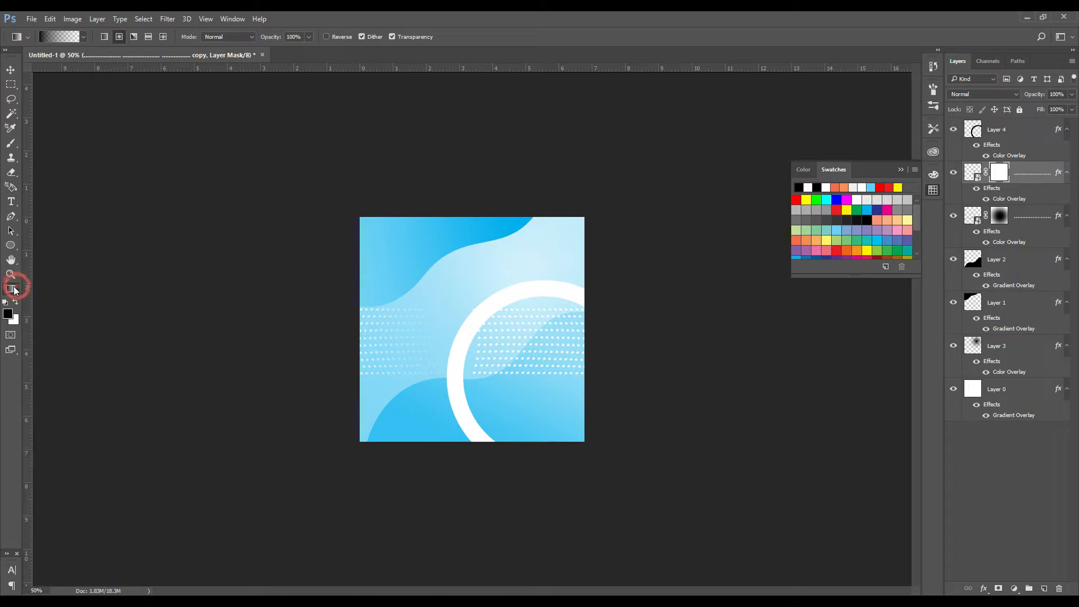
pyautogui.moveTo(470, 342); pyautogui.dragTo(695, 345)
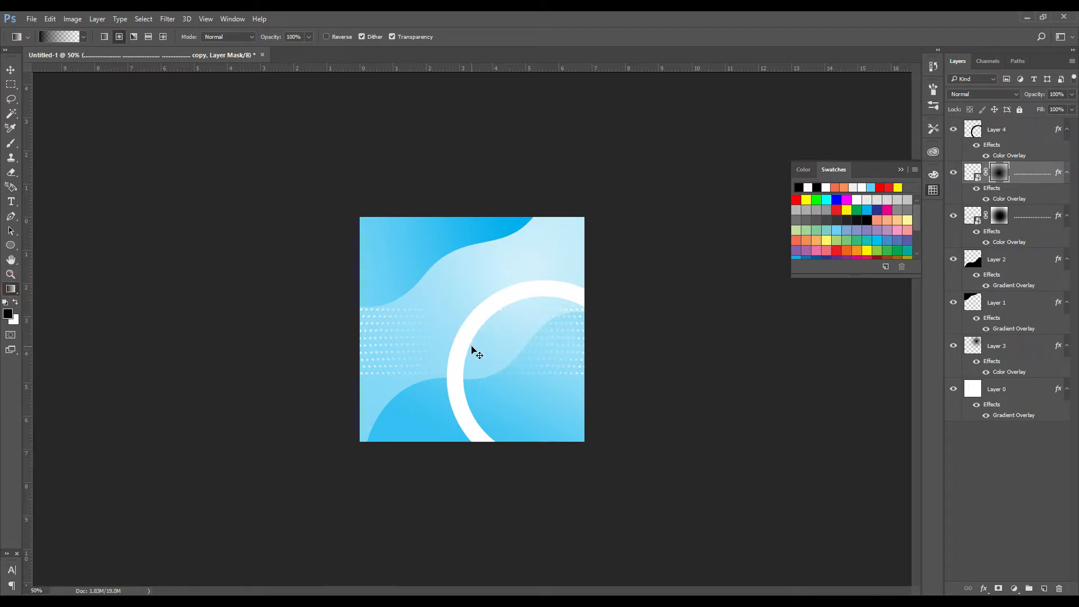
pyautogui.hotkey('ctrl', 'z')
pyautogui.moveTo(445, 344); pyautogui.dragTo(624, 351)
pyautogui.moveTo(446, 353); pyautogui.dragTo(654, 351)
# Save the design as Shoos.psd.
pyautogui.click(12, 69)
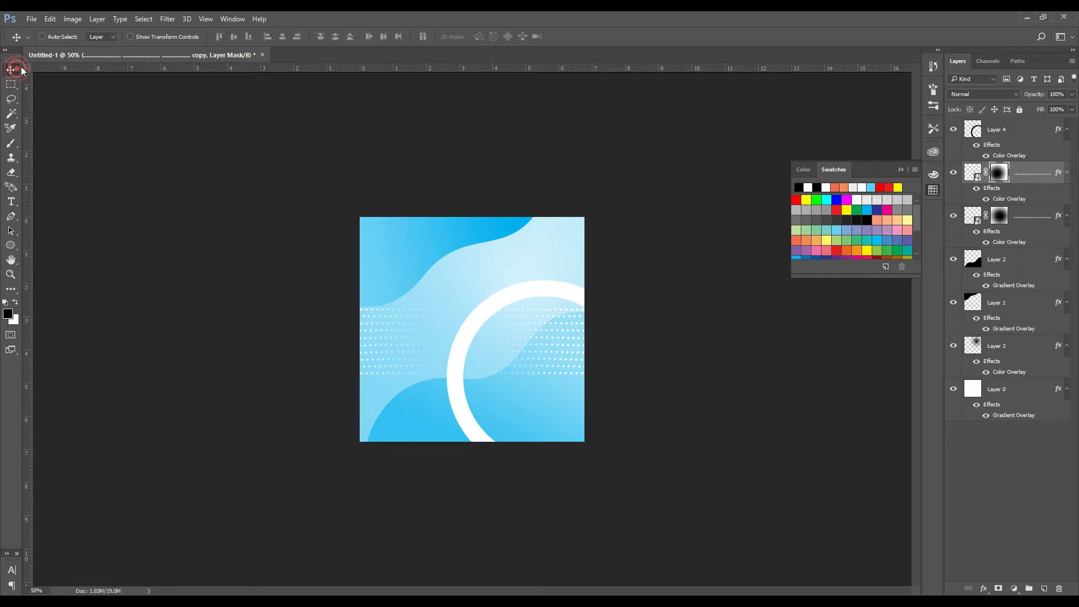
pyautogui.hotkey('ctrl', '+')
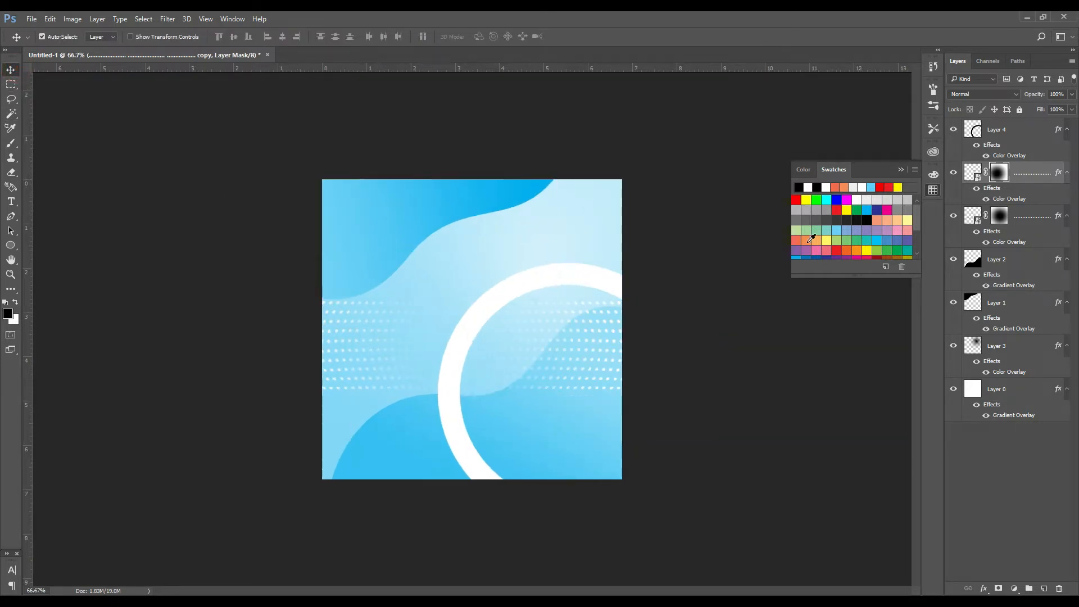
pyautogui.hotkey('ctrl', 's')
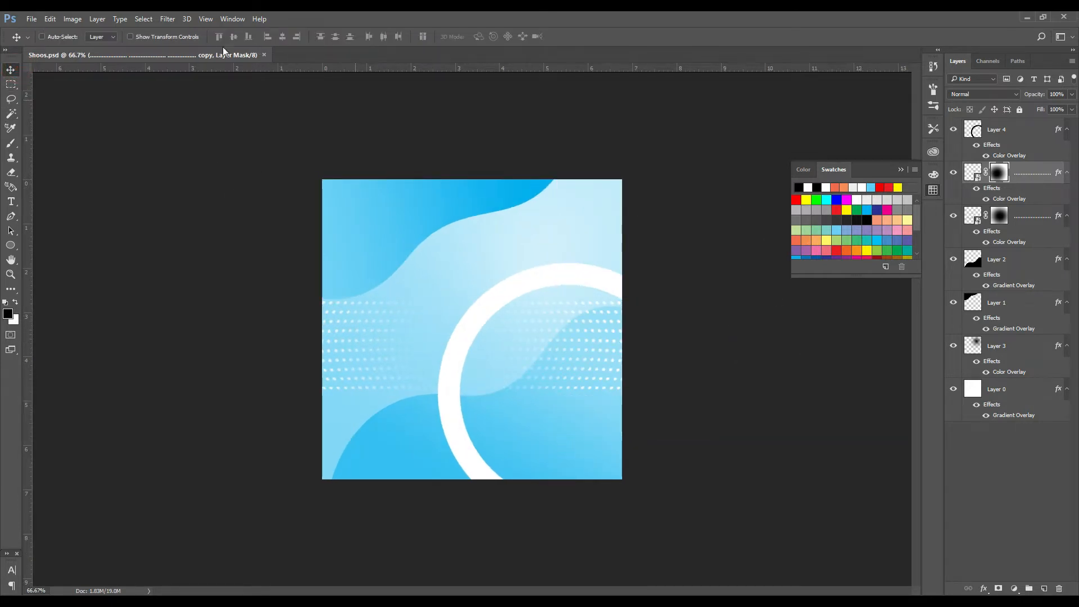
# Create a new layer directly above the lower-right wave's layer.
pyautogui.click(67, 37)
pyautogui.click(582, 444)
pyautogui.click(1044, 589)
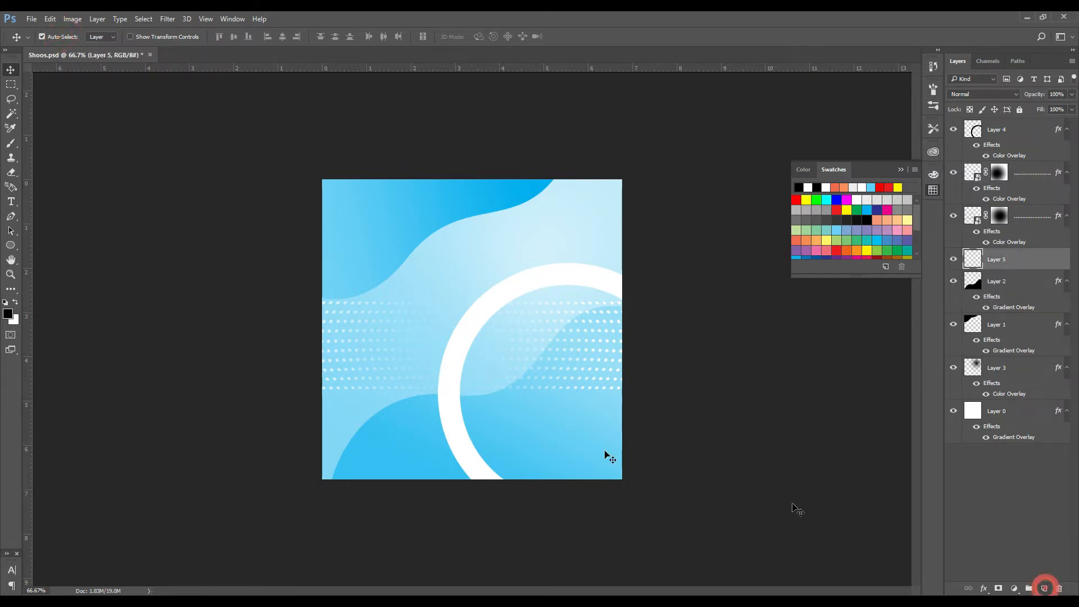
# Draw a linear black-to-transparent gradient on the new layer from the canvas's lower-right corner toward the centre.
pyautogui.press('g')
pyautogui.click(13, 291)
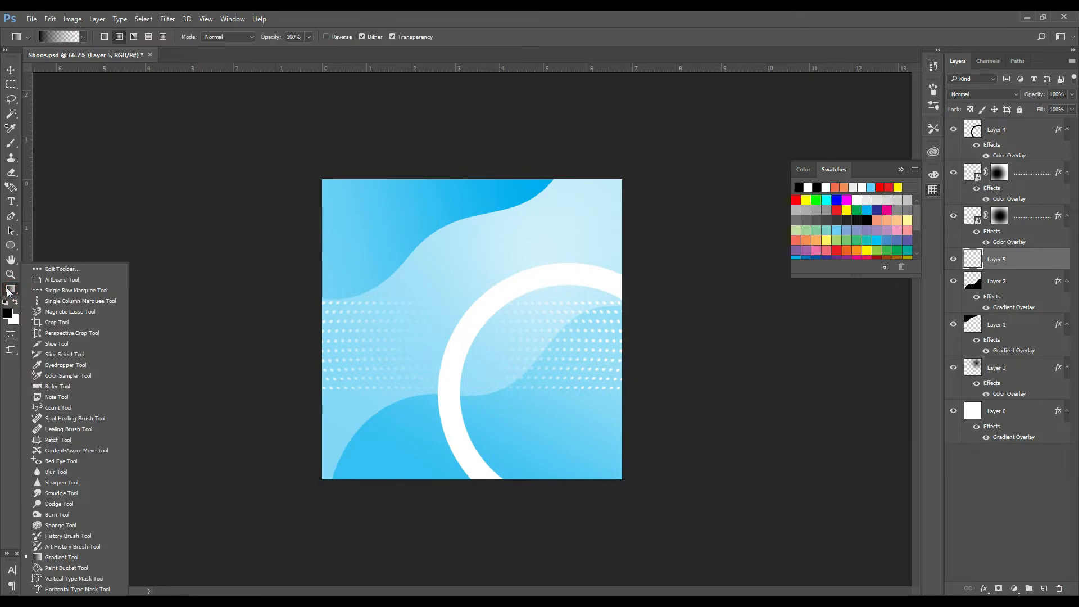
pyautogui.click(12, 290)
pyautogui.moveTo(631, 489); pyautogui.dragTo(489, 337)
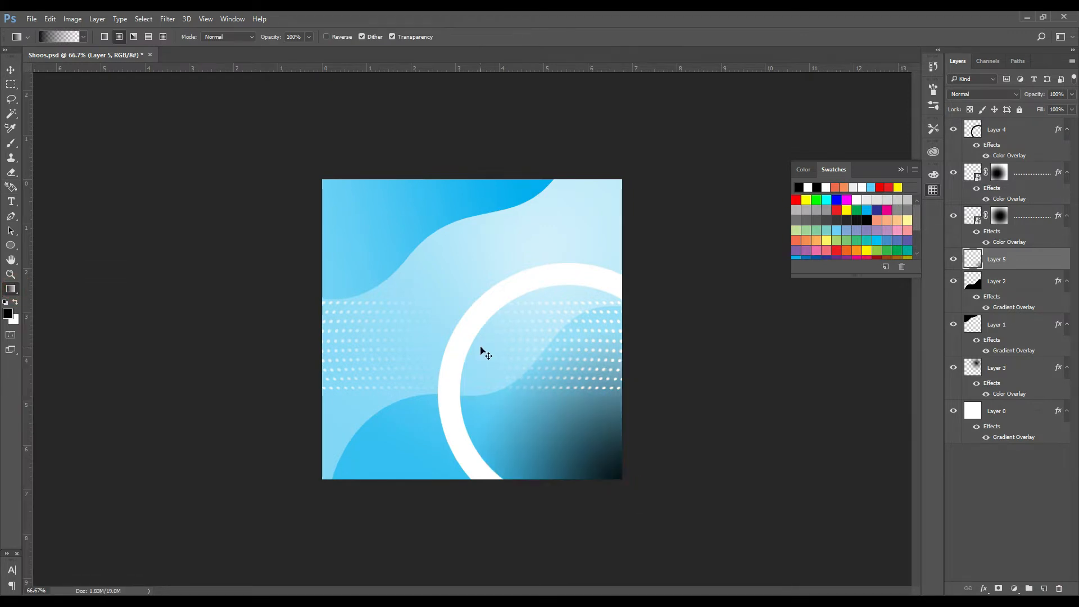
pyautogui.hotkey('ctrl', 'z')
pyautogui.click(104, 36)
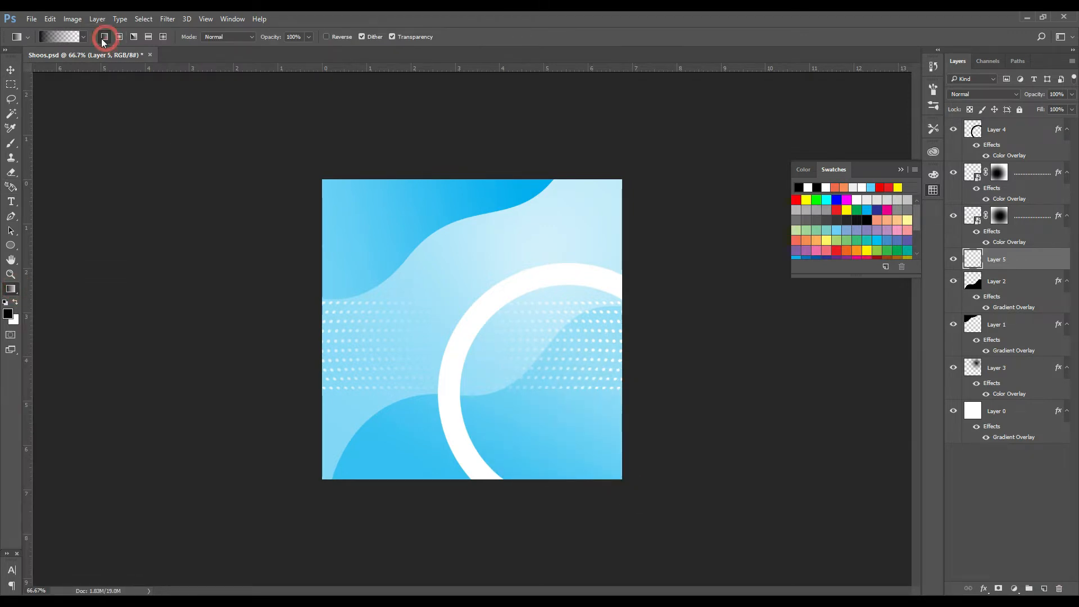
pyautogui.moveTo(626, 484); pyautogui.dragTo(522, 365)
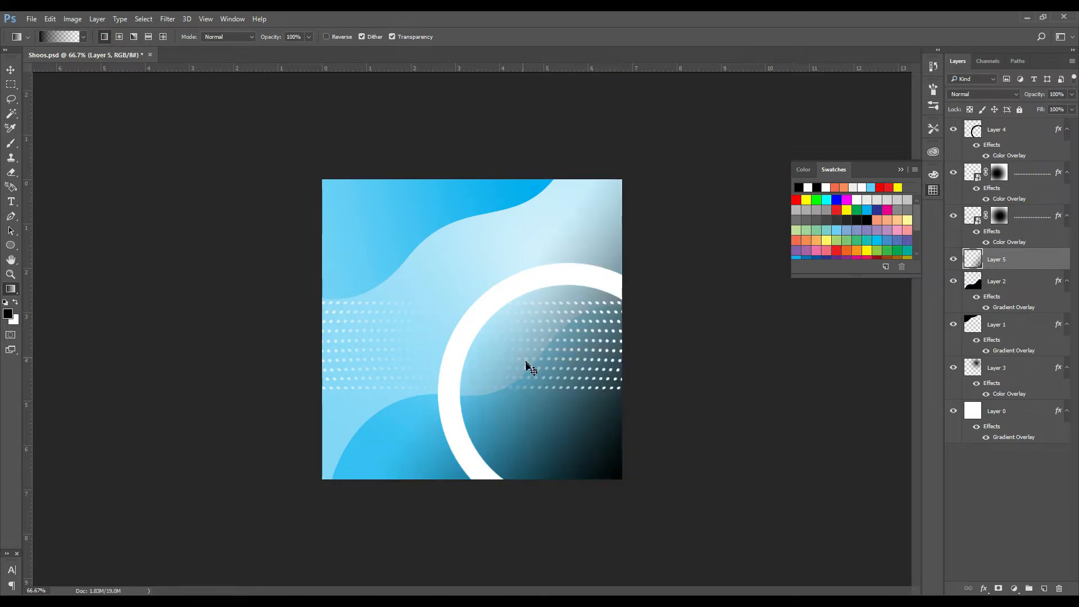
# Stretch the gradient layer leftward past the canvas's left edge so the shading spreads farther.
pyautogui.hotkey('ctrl', 't')
pyautogui.moveTo(359, 329); pyautogui.dragTo(208, 330)
pyautogui.press('Return')
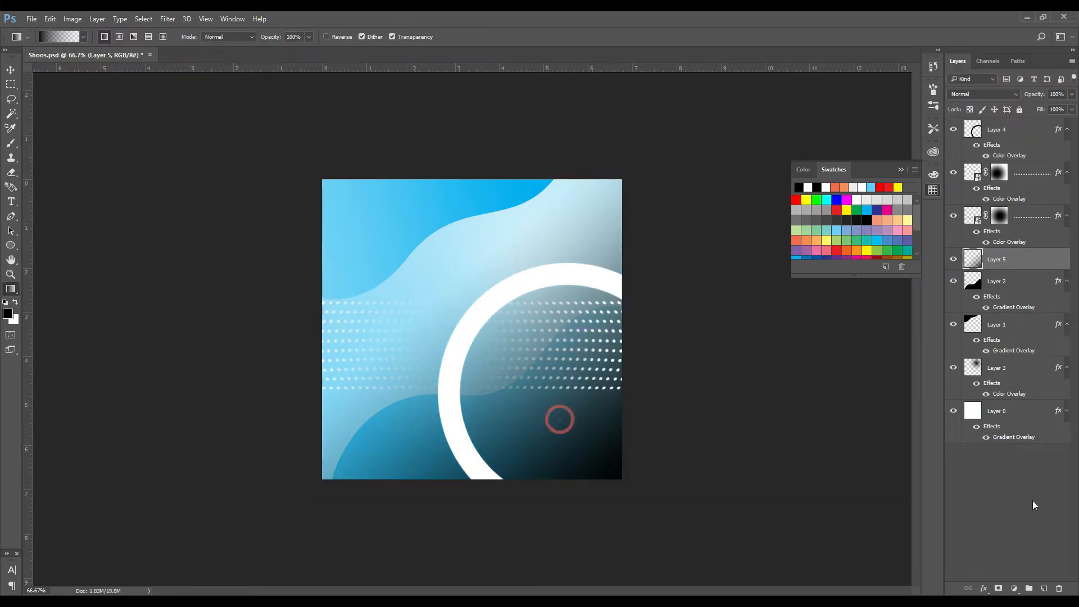
# Apply a Color Overlay in dark blue #2e3192 at 100% opacity to the gradient layer.
pyautogui.click(984, 589)
pyautogui.click(989, 531)
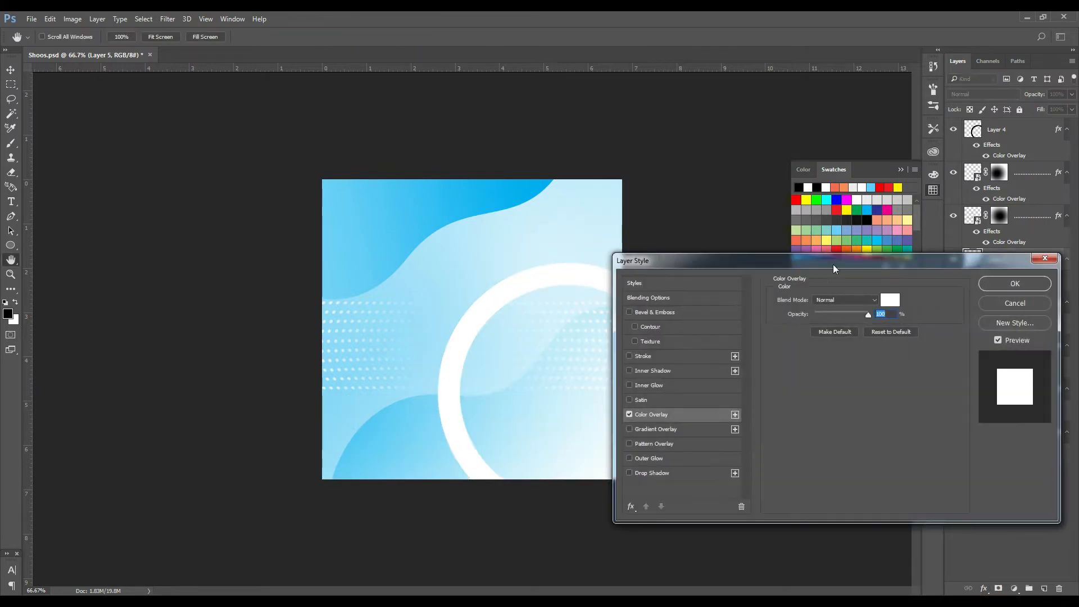
pyautogui.moveTo(833, 264); pyautogui.dragTo(877, 297)
pyautogui.click(932, 333)
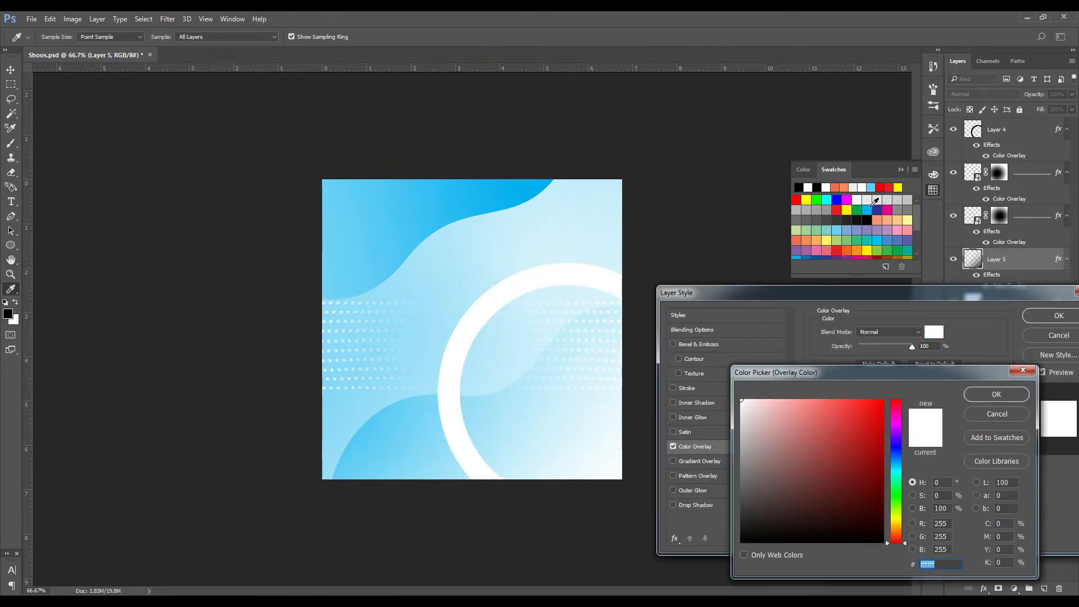
pyautogui.click(877, 210)
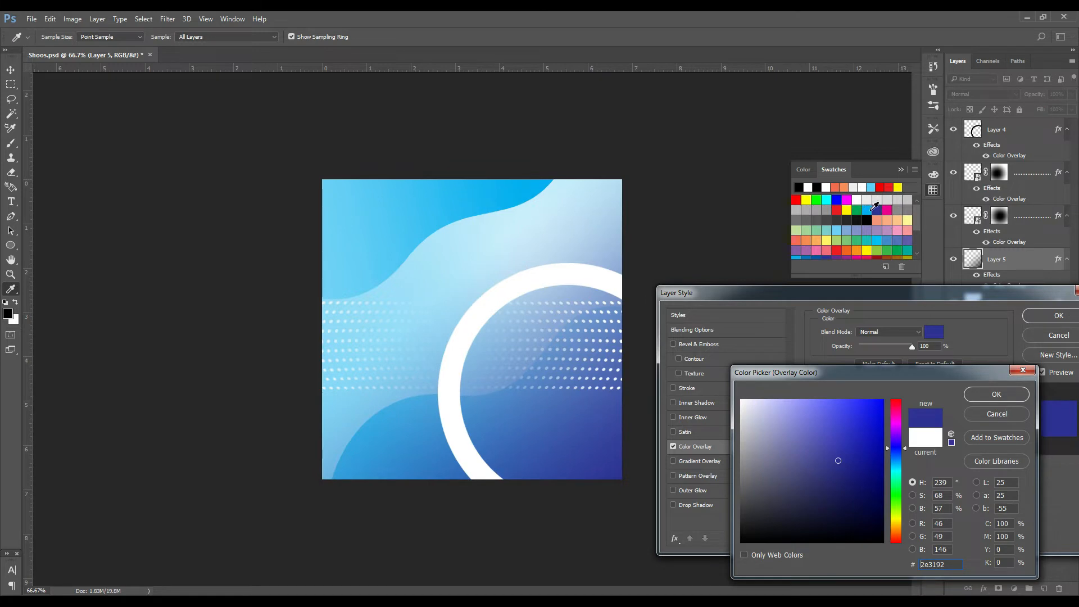
pyautogui.click(876, 207)
pyautogui.click(864, 239)
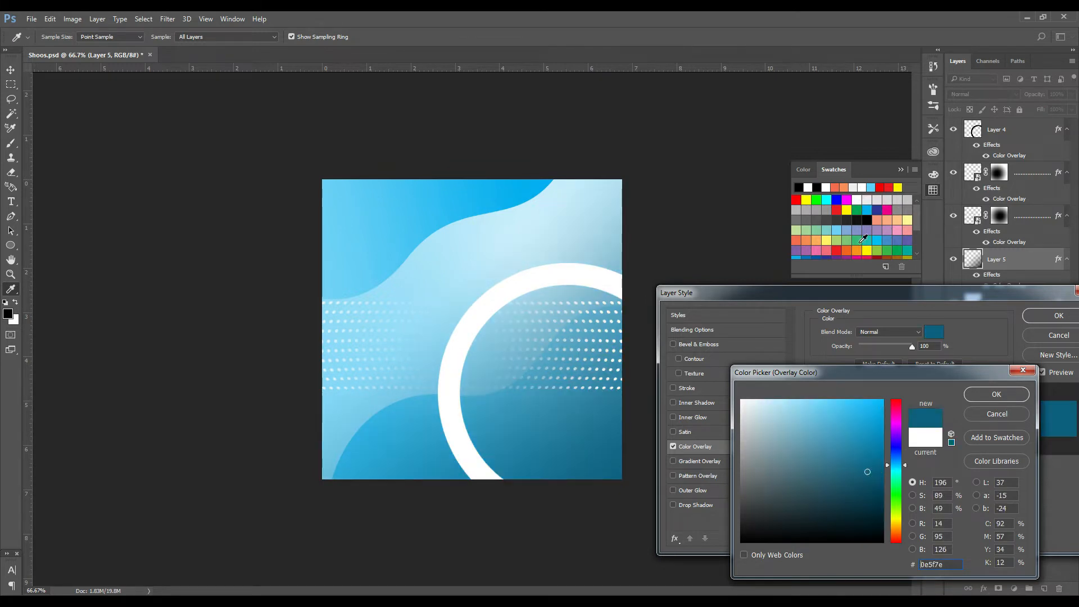
pyautogui.click(877, 210)
pyautogui.press('Return')
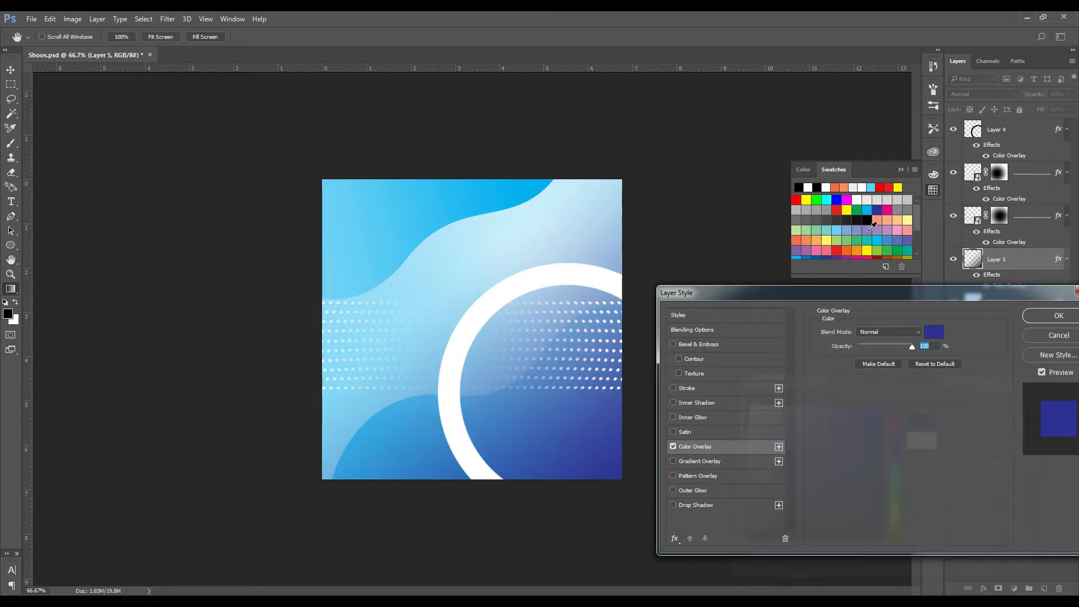
pyautogui.press('Return')
# Mask the dark blue shading layer to the lower-right wave's outline and fade its upper part with vertical black-to-transparent gradients on the mask.
pyautogui.keyDown('ctrl'); pyautogui.click(980, 298); pyautogui.keyUp('ctrl')
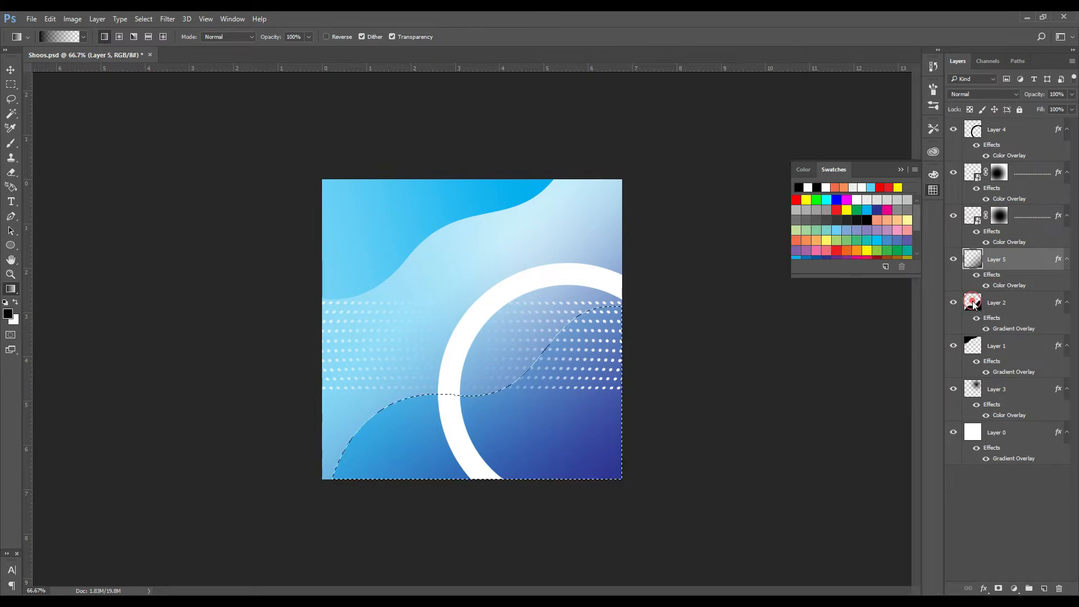
pyautogui.click(999, 588)
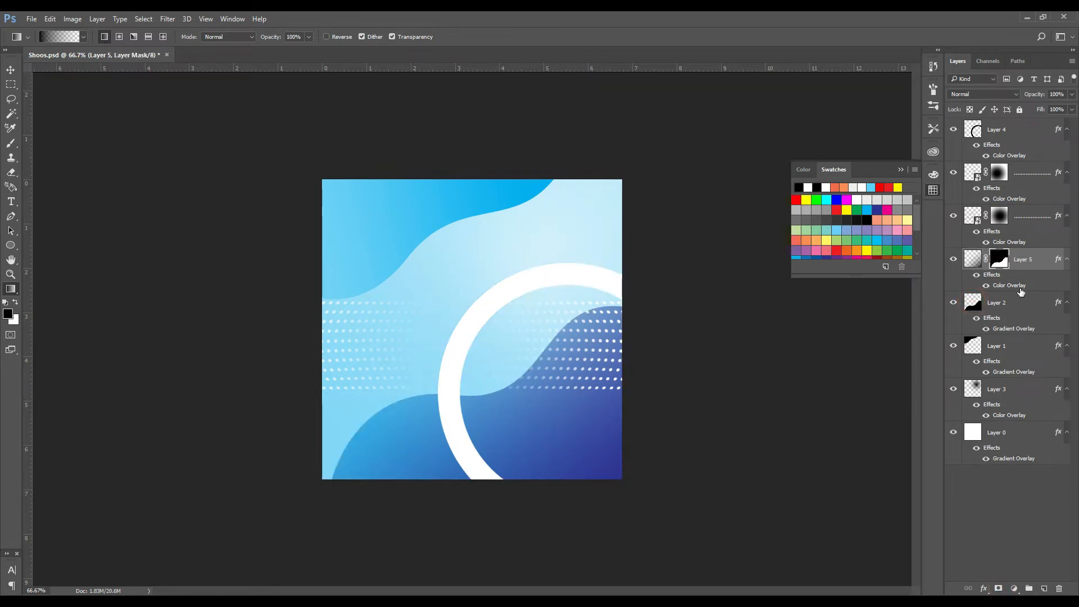
pyautogui.press('b')
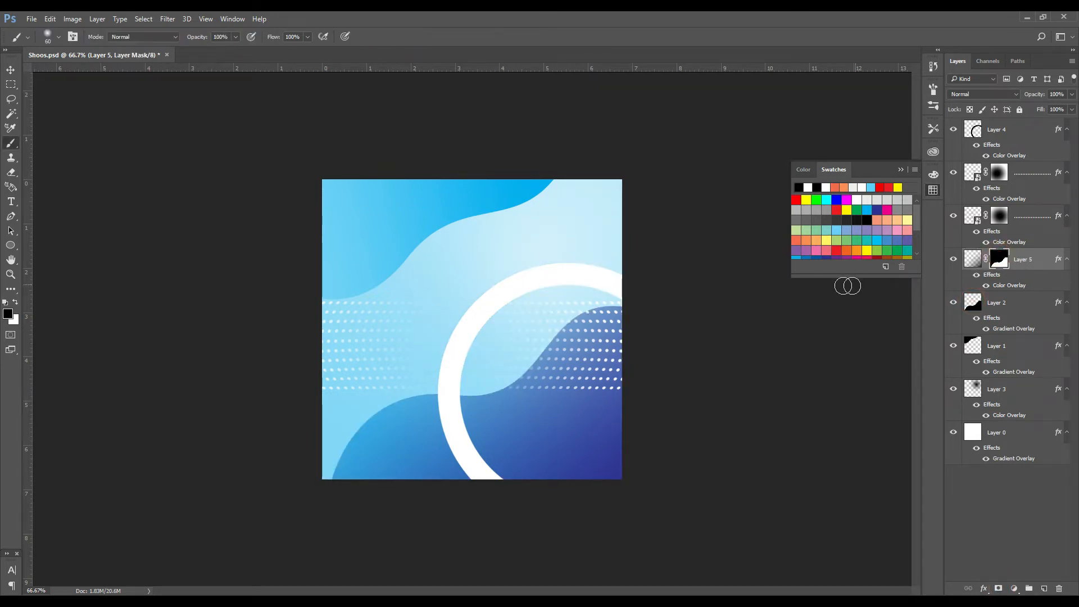
pyautogui.press('g')
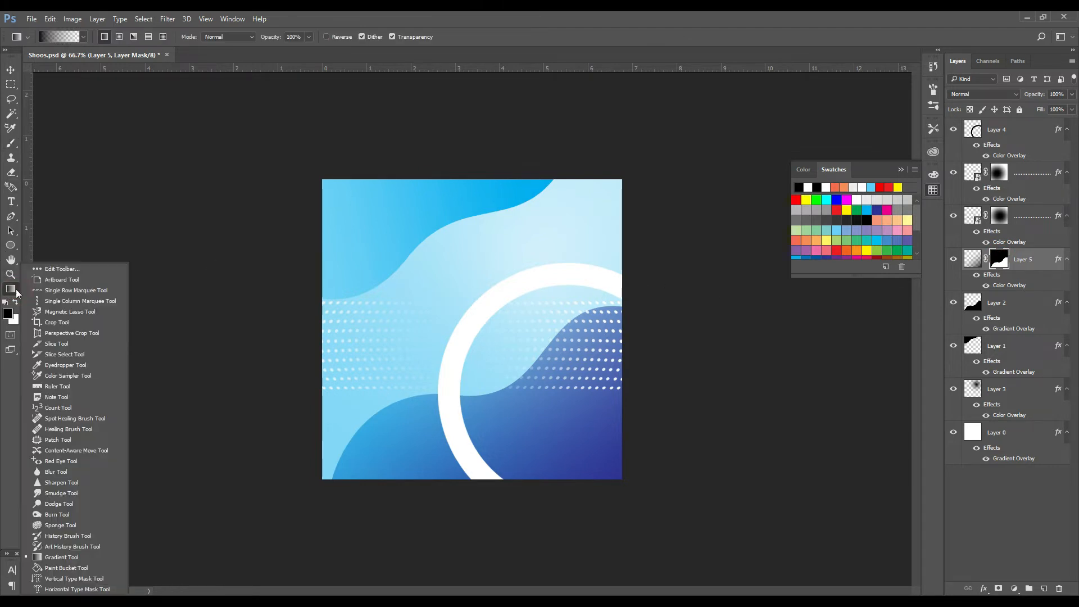
pyautogui.click(11, 289)
pyautogui.click(58, 557)
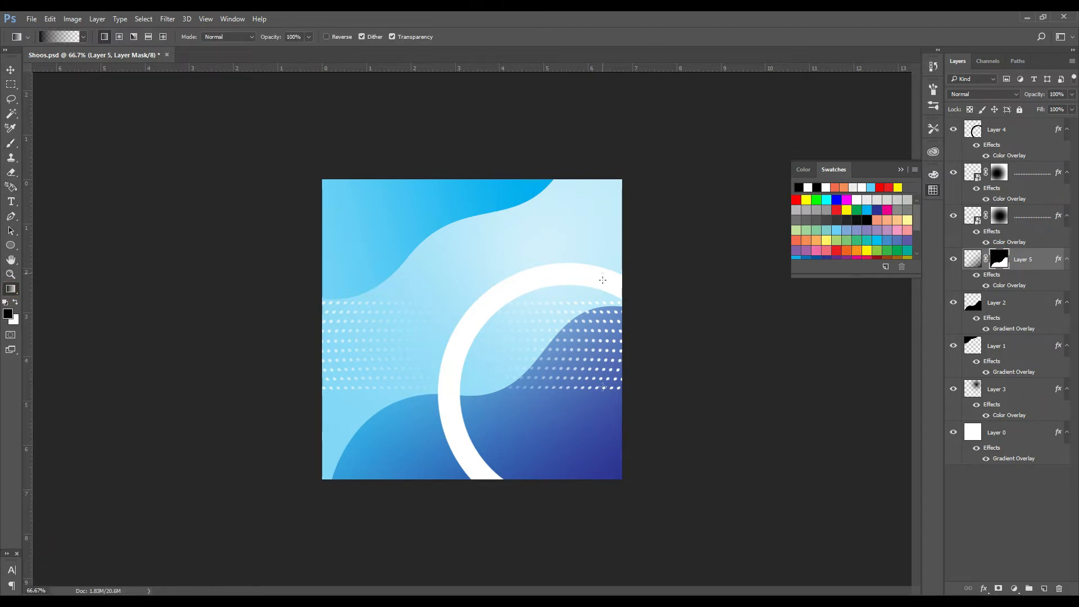
pyautogui.moveTo(602, 272); pyautogui.dragTo(589, 521)
pyautogui.moveTo(500, 244); pyautogui.dragTo(516, 511)
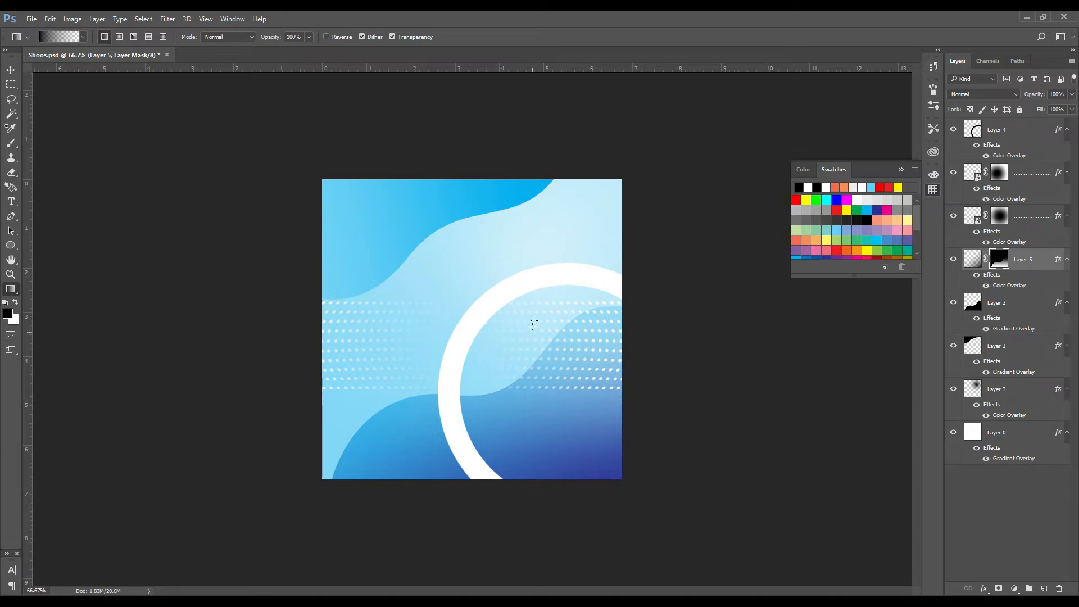
# Recolour the first stop of the background layer's Gradient Overlay with the medium blue sampled from the lower-left wave.
pyautogui.click(11, 70)
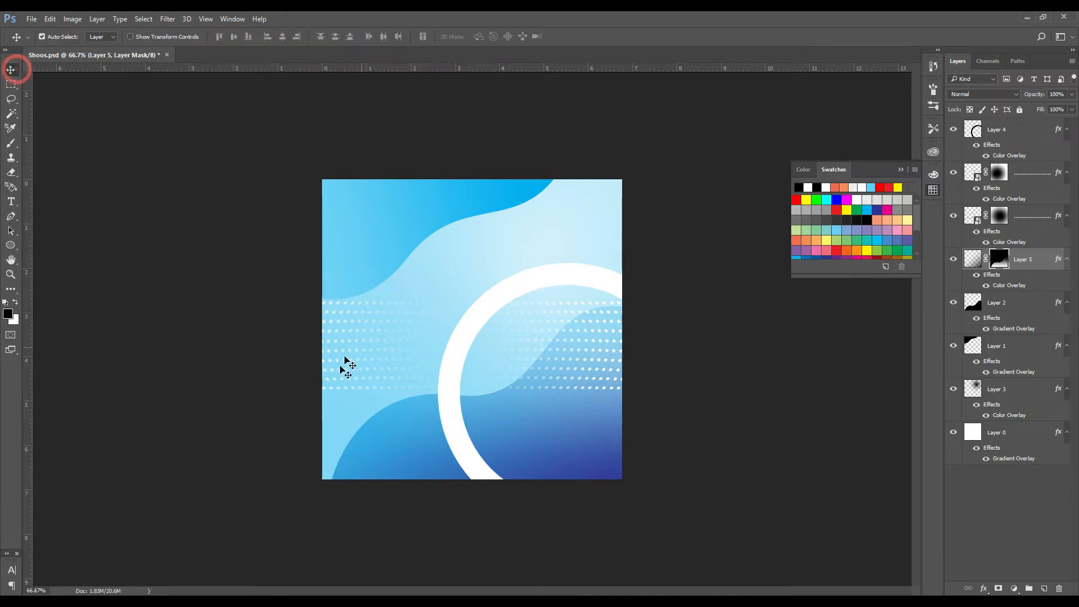
pyautogui.click(339, 409)
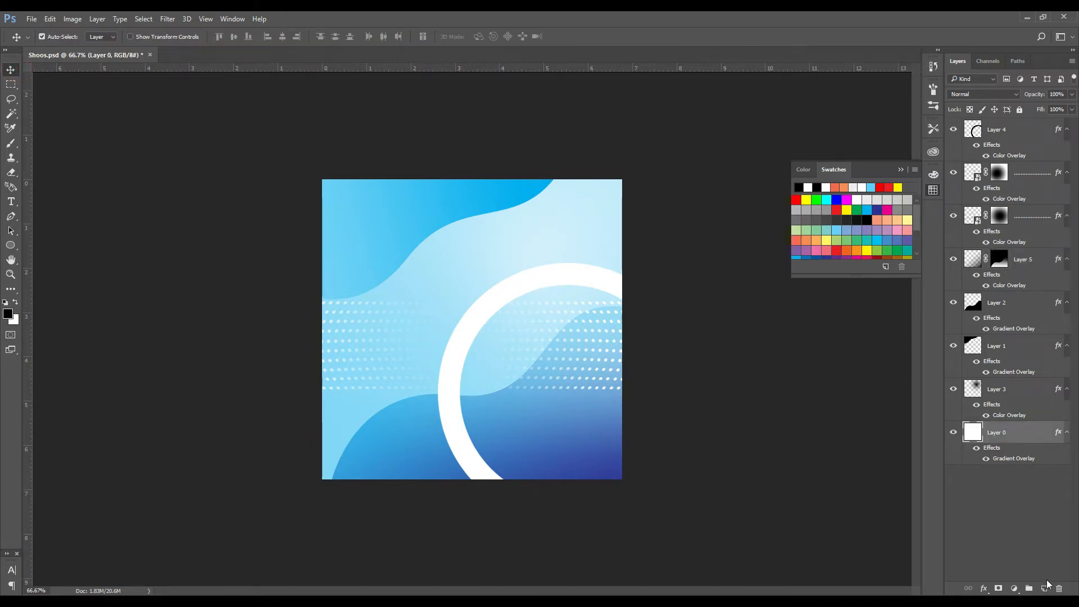
pyautogui.click(984, 588)
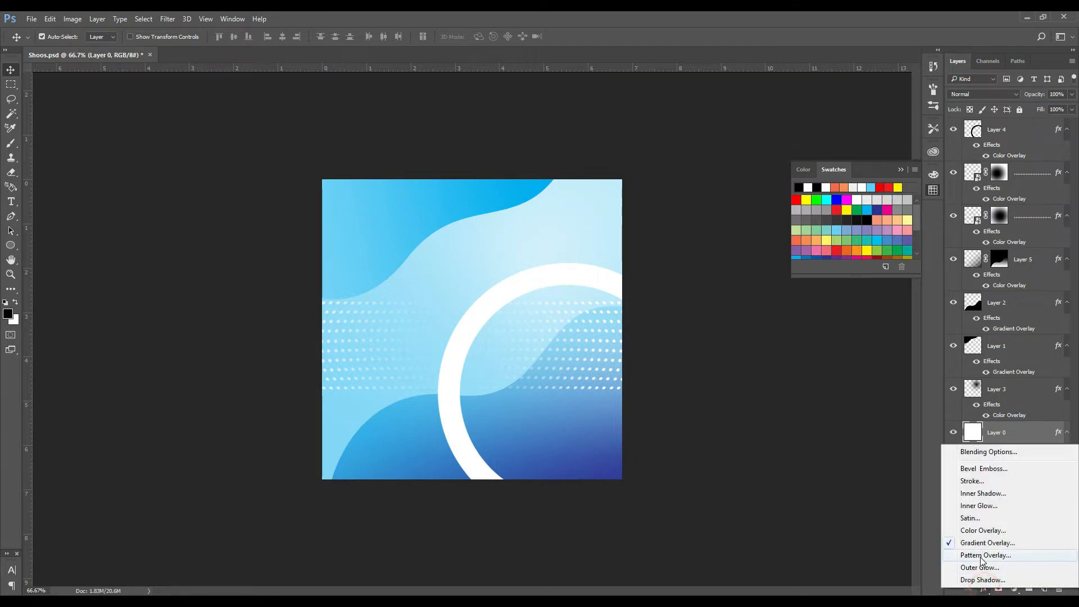
pyautogui.click(983, 545)
pyautogui.moveTo(544, 121); pyautogui.dragTo(927, 266)
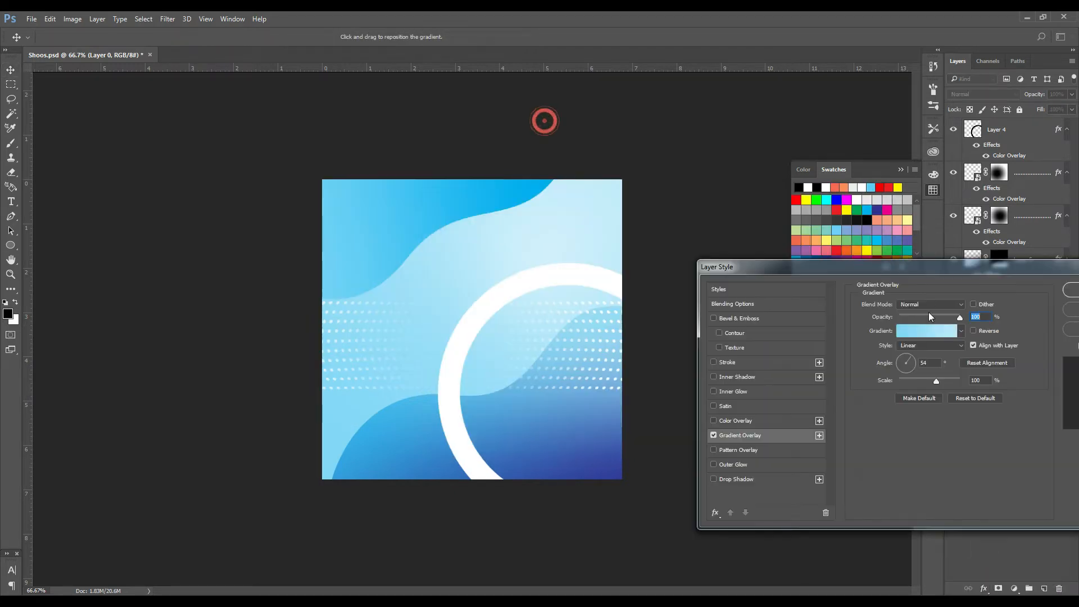
pyautogui.click(915, 332)
pyautogui.click(46, 336)
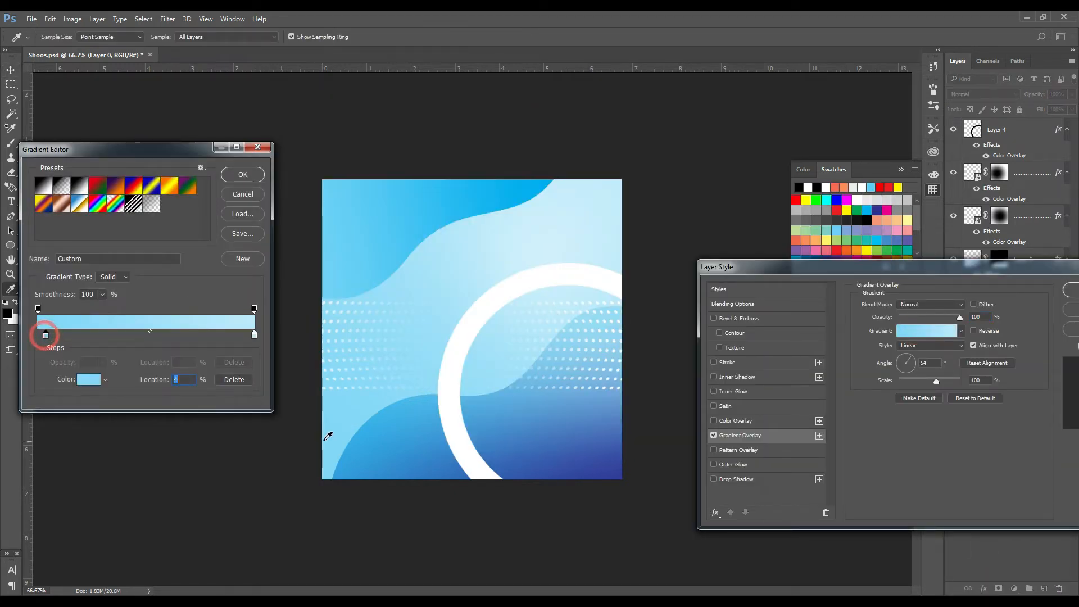
pyautogui.click(381, 433)
pyautogui.click(124, 321)
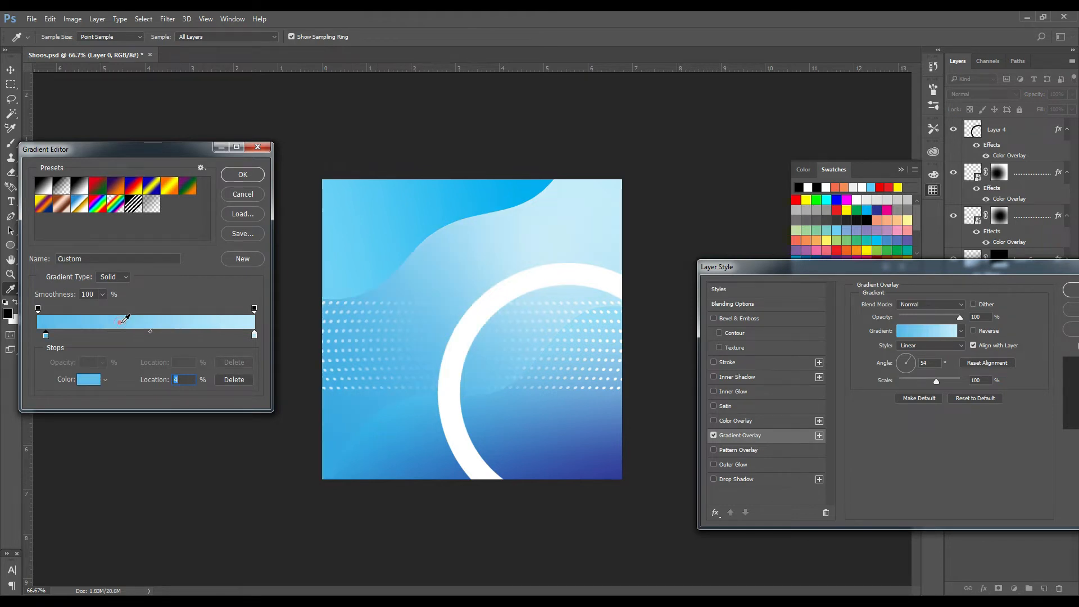
pyautogui.press('Return')
pyautogui.press('Return')
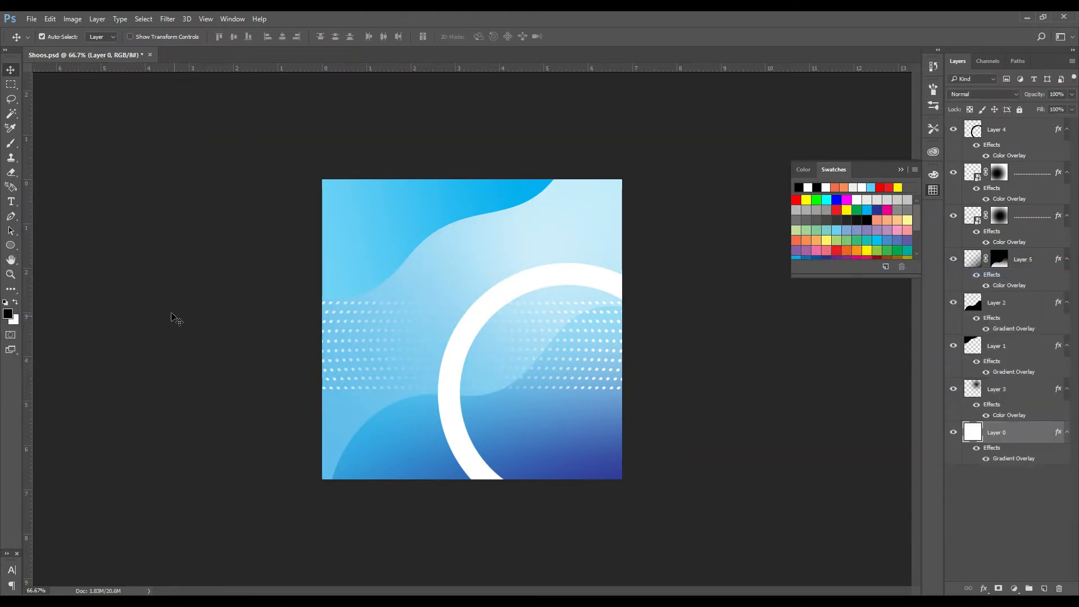
# Rework the lower dot-pattern layer's mask with a 900 px brush, dabbing black, white and black around the ring's upper area.
pyautogui.click(1005, 217)
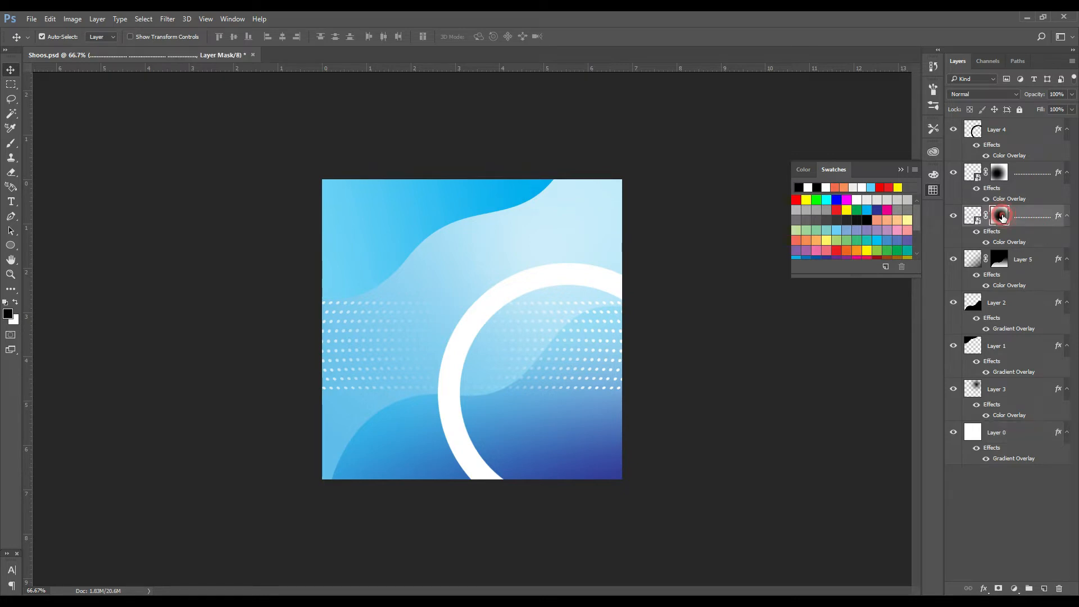
pyautogui.press('b')
pyautogui.press(']')
pyautogui.press(']')
pyautogui.press(']')
pyautogui.press(']')
pyautogui.press(']')
pyautogui.press(']')
pyautogui.press(']')
pyautogui.press(']')
pyautogui.press(']')
pyautogui.press(']')
pyautogui.press(']')
pyautogui.press(']')
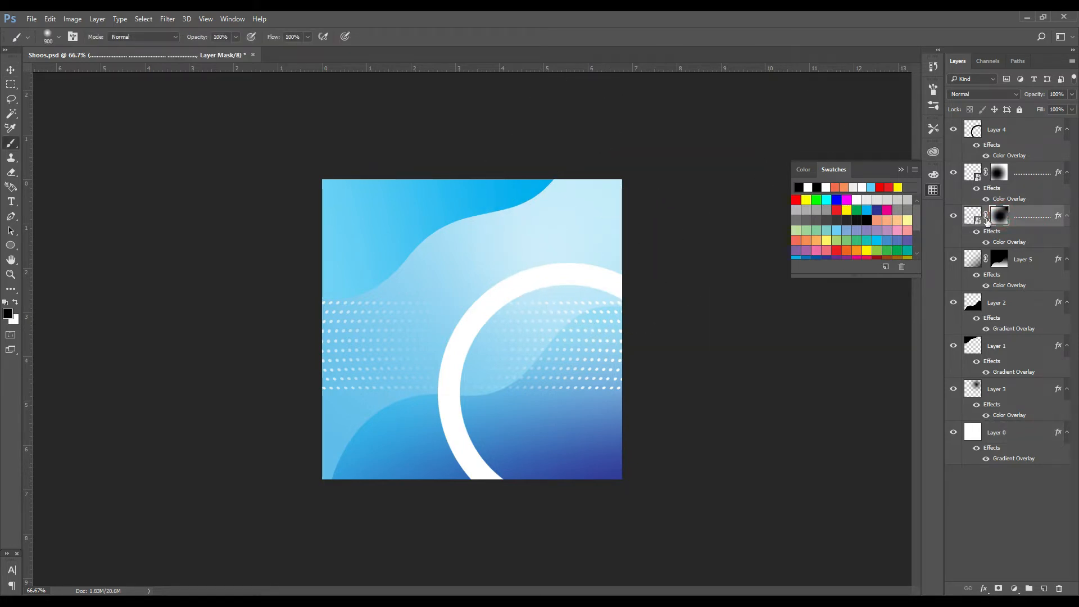
pyautogui.click(548, 287)
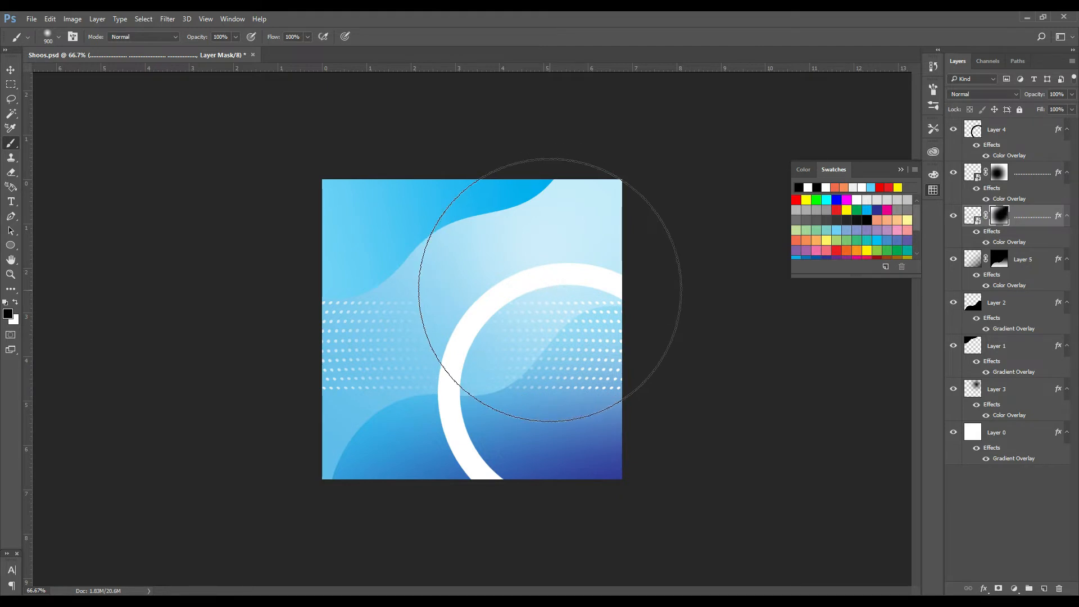
pyautogui.press('x')
pyautogui.click(571, 293)
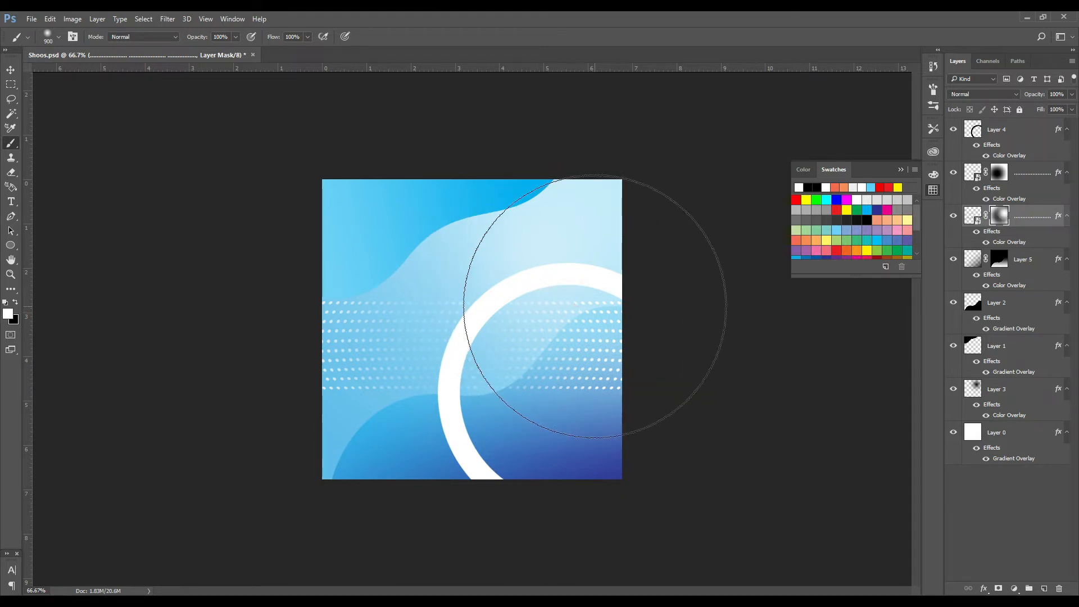
pyautogui.press('x')
pyautogui.click(667, 285)
pyautogui.press('v')
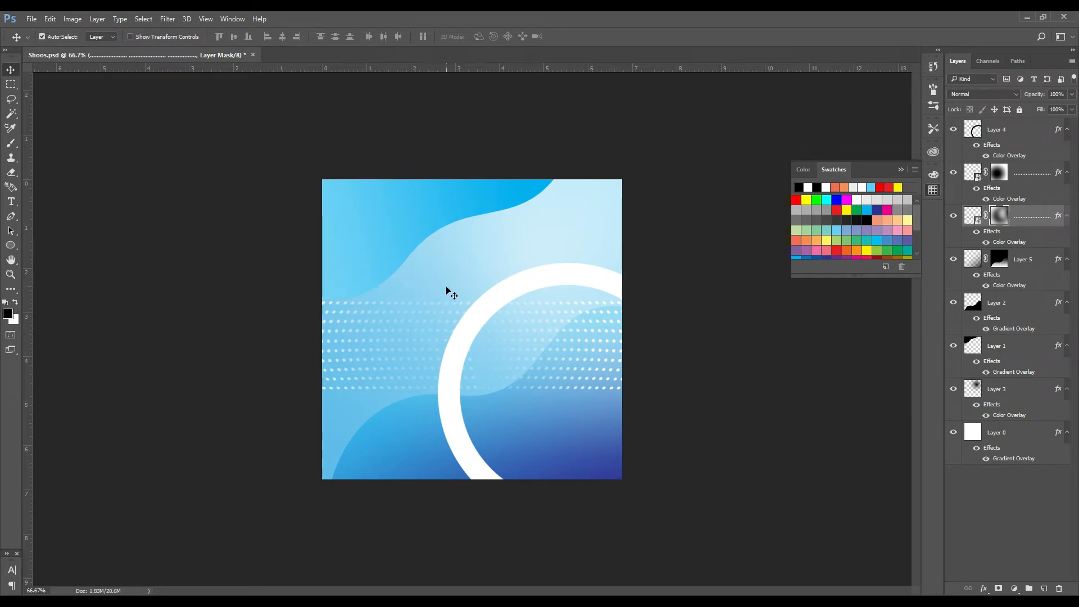
# Copy the shoe from Untitled-1.psd into Shoos.psd, directly above the white ring's layer.
pyautogui.click(1026, 130)
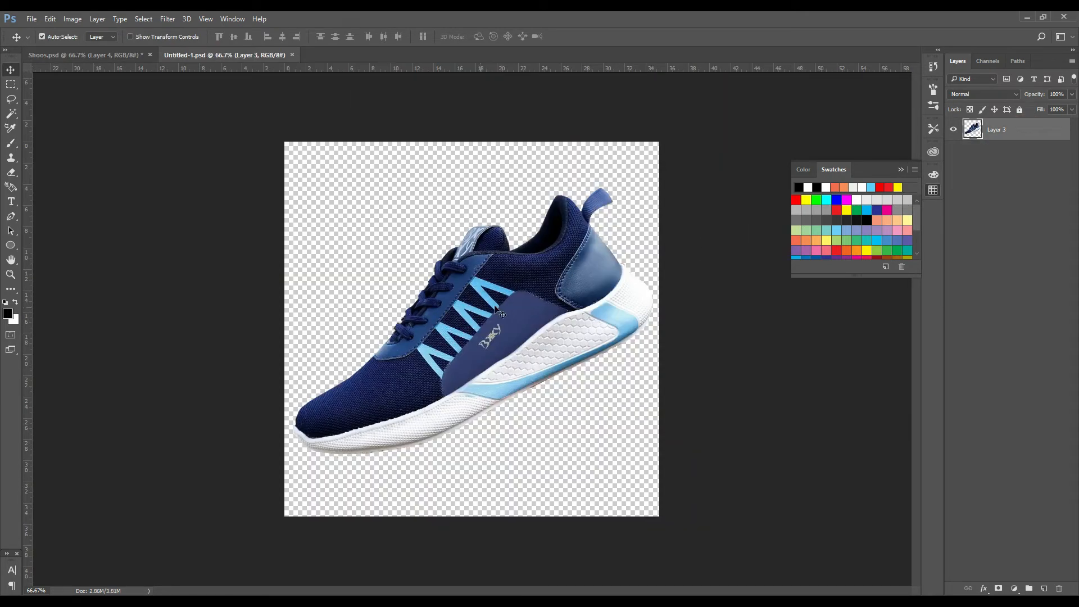
pyautogui.click(501, 305)
pyautogui.moveTo(165, 120); pyautogui.dragTo(486, 329)
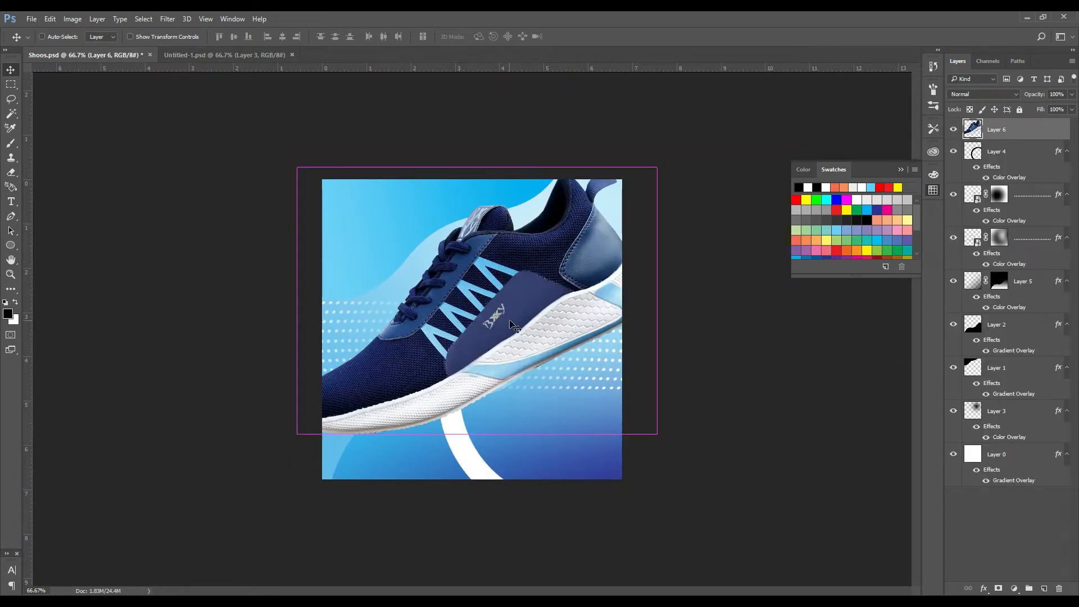
# Save Shoos.psd and close the Untitled-1.psd document.
pyautogui.hotkey('ctrl', 's')
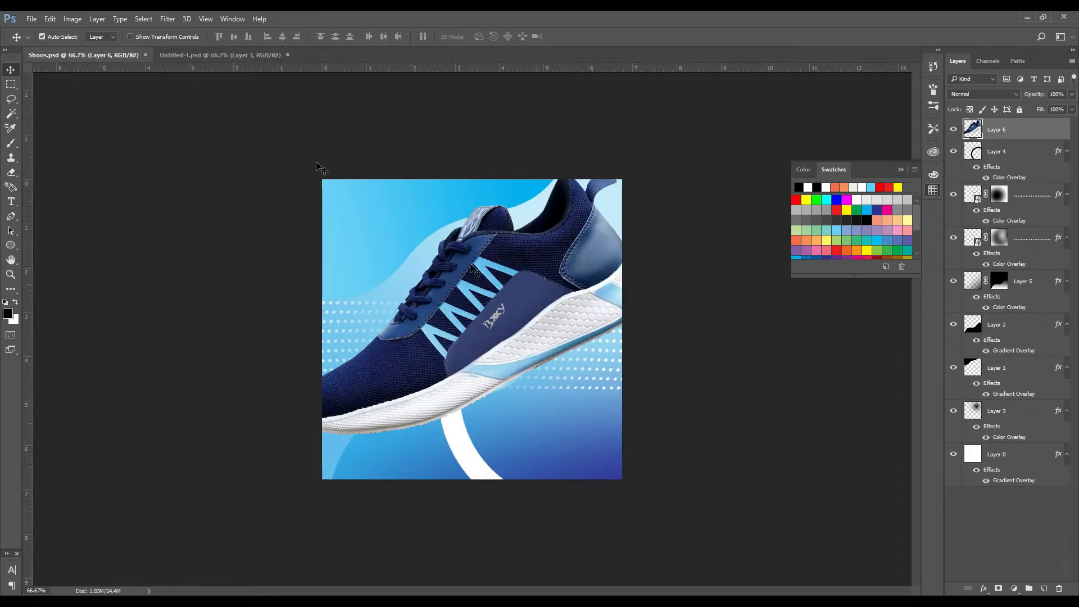
pyautogui.click(287, 55)
# Scale the shoe to about 69%, rotate it about 8° counter-clockwise and position it near the canvas centre.
pyautogui.hotkey('ctrl', 't')
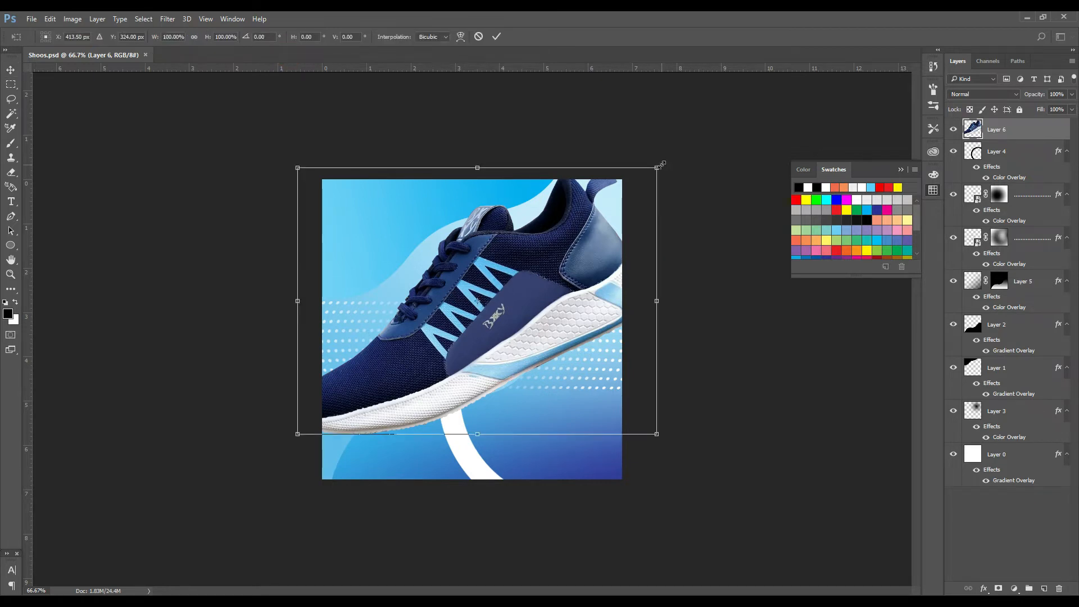
pyautogui.moveTo(659, 165); pyautogui.dragTo(604, 206)
pyautogui.moveTo(550, 282); pyautogui.dragTo(557, 321)
pyautogui.moveTo(631, 270); pyautogui.dragTo(618, 243)
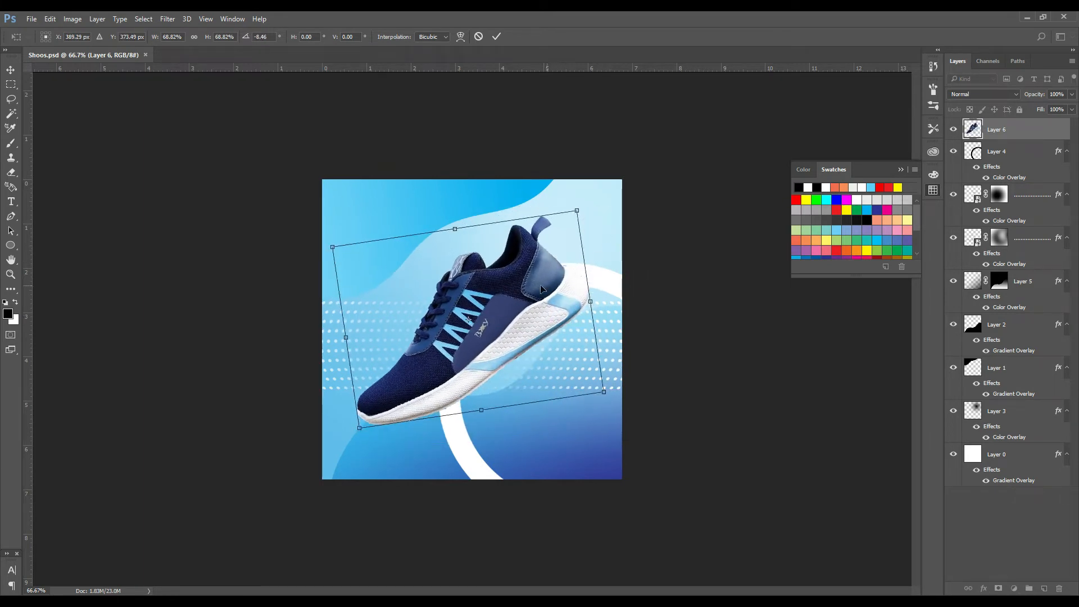
pyautogui.moveTo(543, 289); pyautogui.dragTo(541, 288)
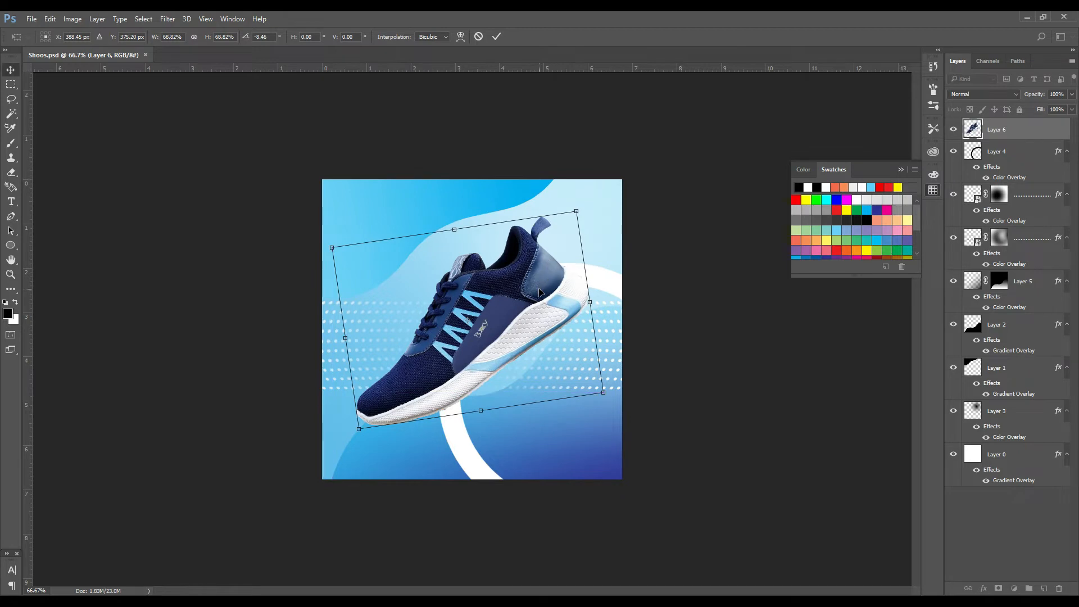
pyautogui.press('Return')
# Rotate the shoe about 5° further counter-clockwise and centre it on the canvas at X 400 px, Y 400 px.
pyautogui.hotkey('ctrl', 't')
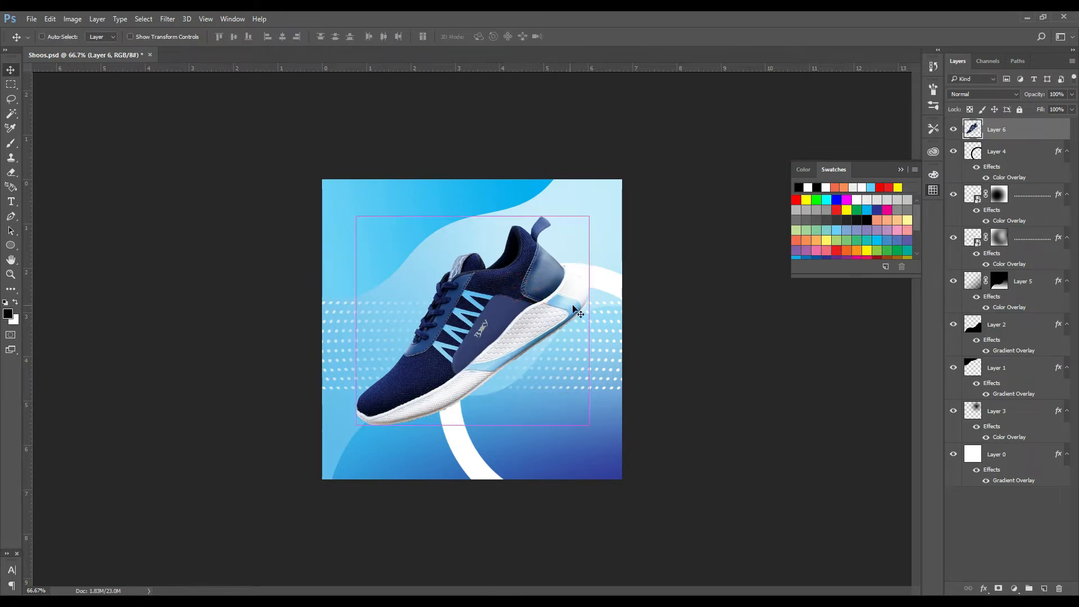
pyautogui.moveTo(687, 221)
pyautogui.mouseDown()
pyautogui.moveTo(665, 200)
pyautogui.moveTo(673, 208)
pyautogui.mouseUp()
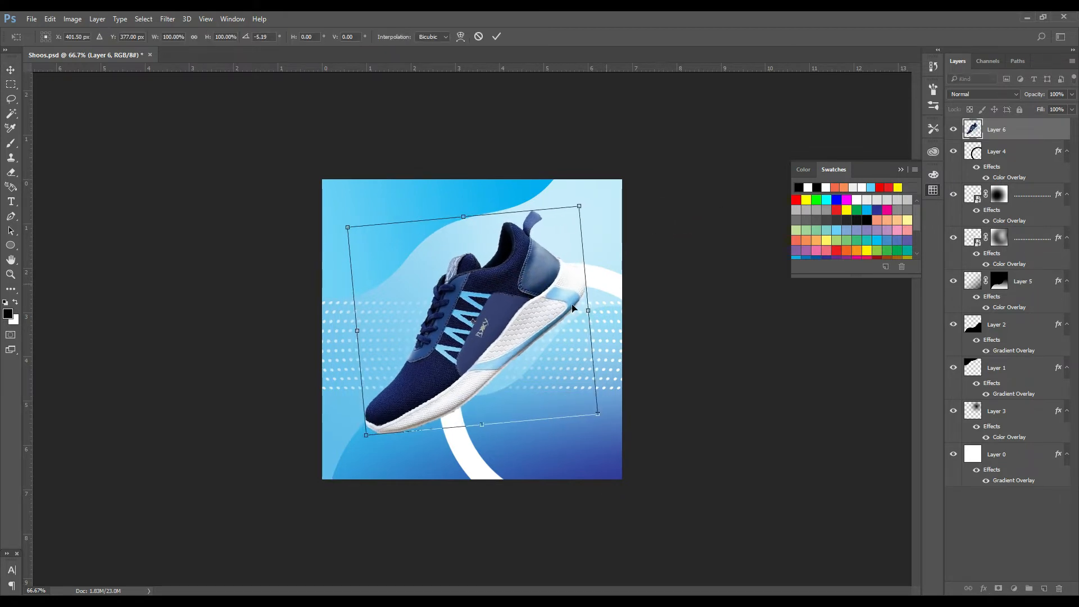
pyautogui.moveTo(554, 292); pyautogui.dragTo(556, 301)
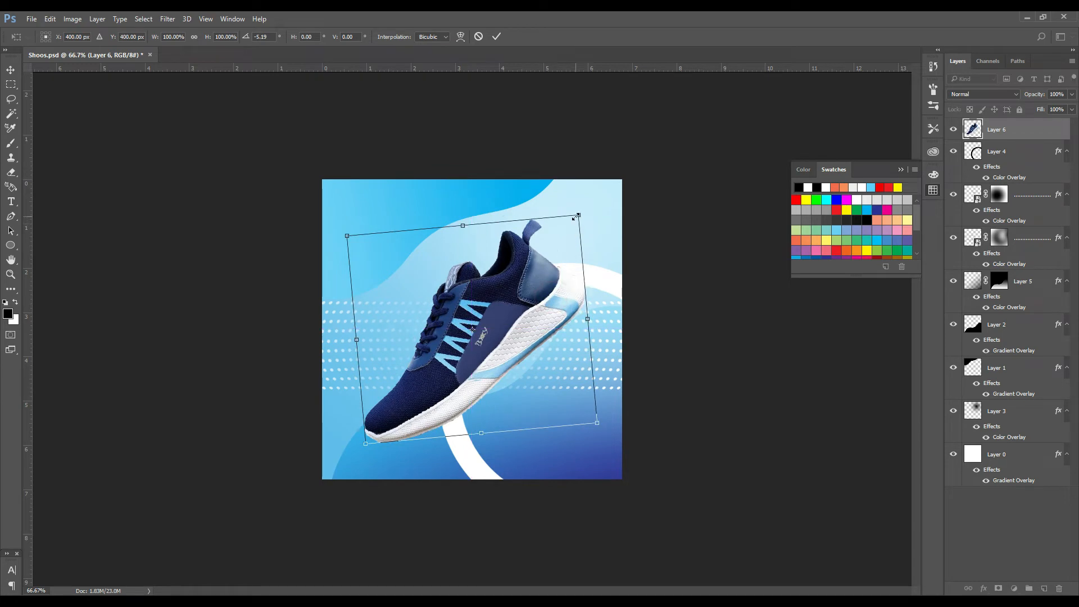
pyautogui.moveTo(575, 217); pyautogui.dragTo(578, 215)
pyautogui.press('Return')
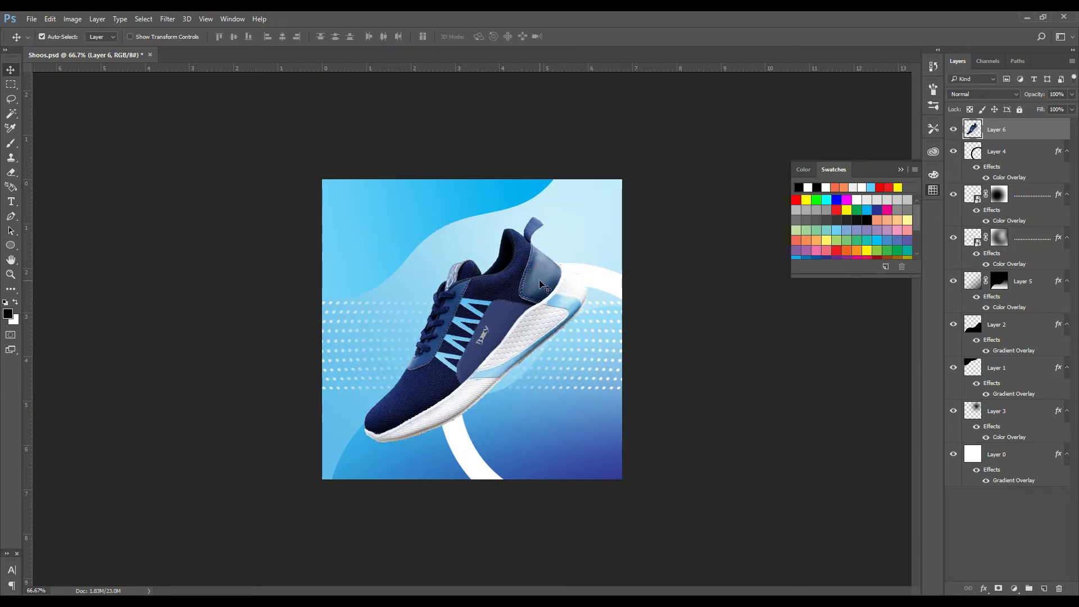
# Shift the shoe slightly left and rotate it about 2° further counter-clockwise.
pyautogui.hotkey('ctrl', '+')
pyautogui.hotkey('ctrl', 't')
pyautogui.moveTo(553, 263); pyautogui.dragTo(546, 263)
pyautogui.moveTo(644, 181); pyautogui.dragTo(654, 161)
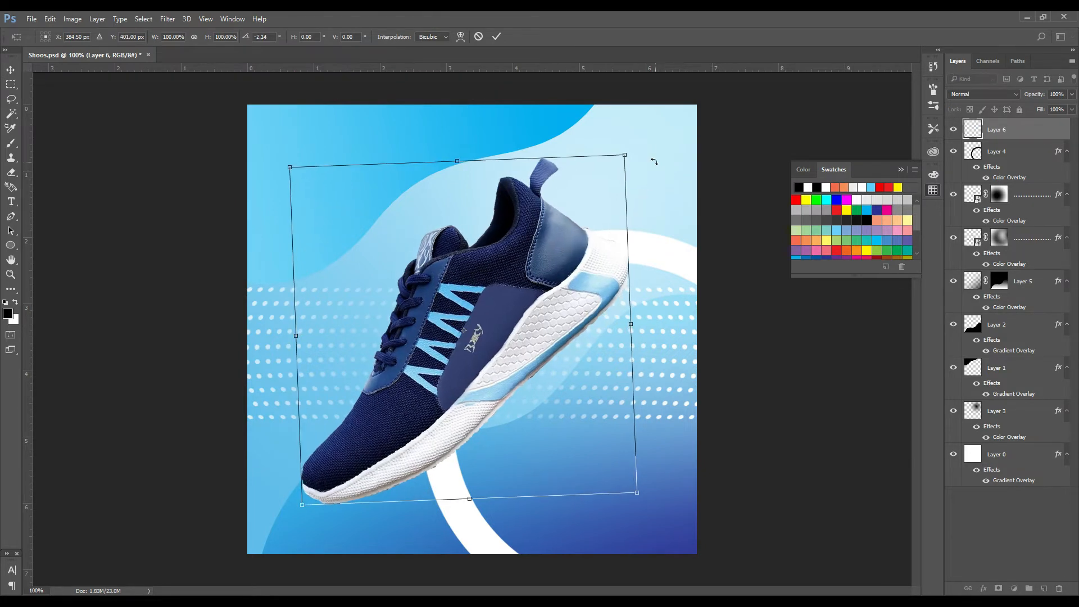
pyautogui.doubleClick(516, 256)
# Draw a filled black circle over the shoe's upper part on a new top layer.
pyautogui.click(11, 245)
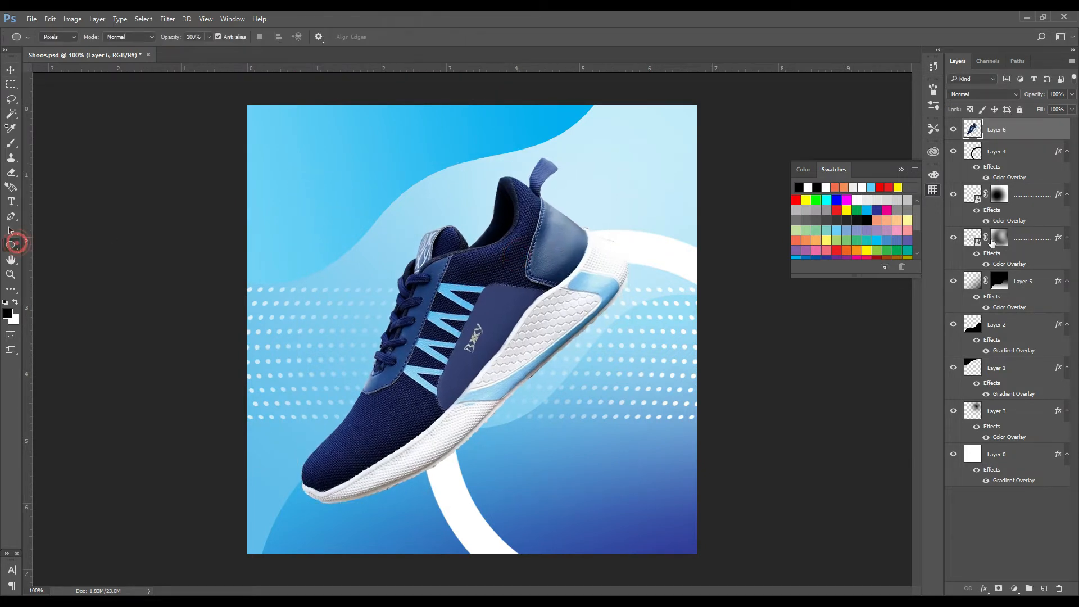
pyautogui.click(1044, 588)
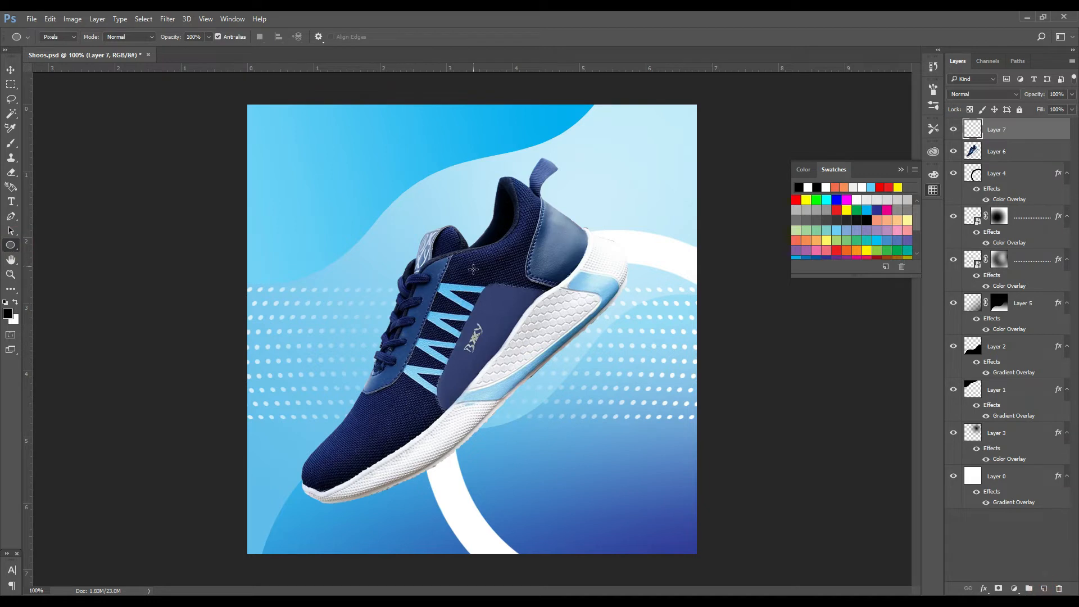
pyautogui.moveTo(451, 241)
pyautogui.mouseDown()
pyautogui.moveTo(458, 233)
pyautogui.moveTo(558, 320)
pyautogui.moveTo(548, 339)
pyautogui.mouseUp()
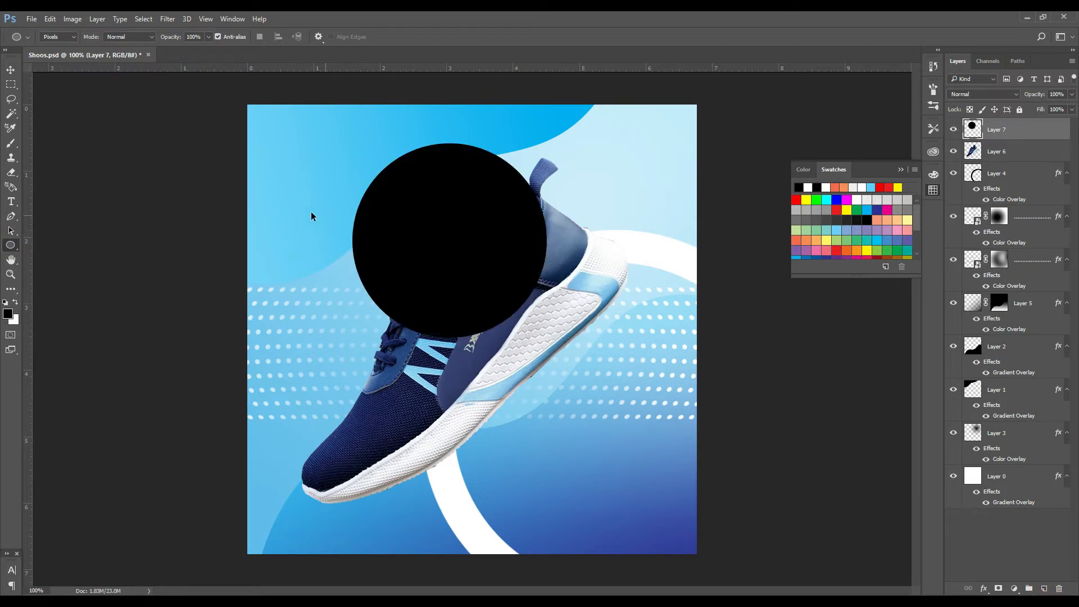
# Shrink the black circle and place it in the canvas's upper-left area, nudging the shoe slightly right and down to suit.
pyautogui.click(11, 71)
pyautogui.moveTo(470, 234); pyautogui.dragTo(418, 194)
pyautogui.hotkey('ctrl', 't')
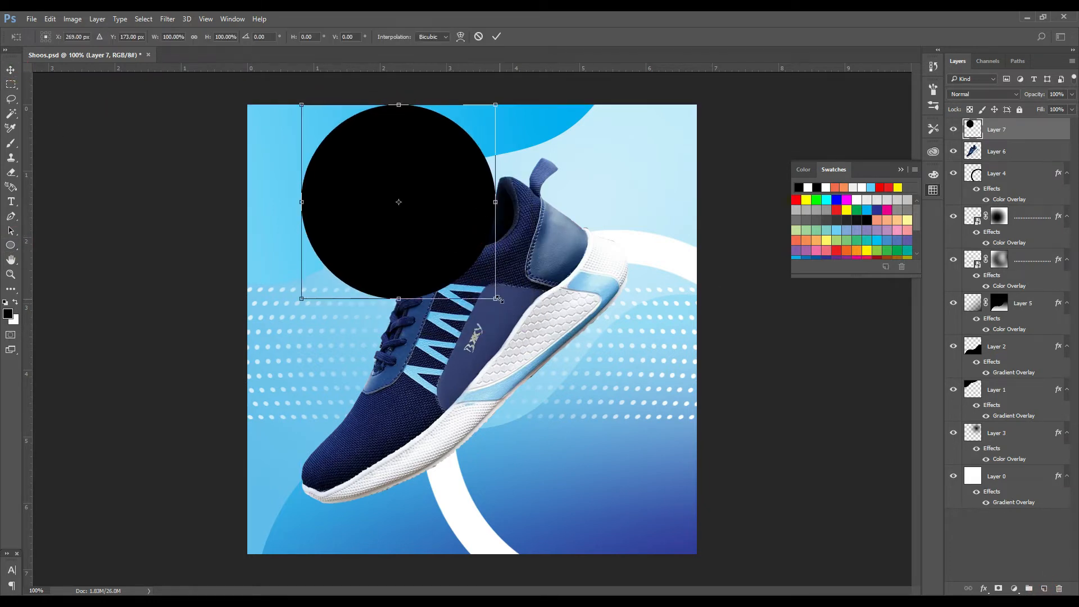
pyautogui.moveTo(498, 300); pyautogui.dragTo(414, 238)
pyautogui.press('Return')
pyautogui.moveTo(521, 317); pyautogui.dragTo(538, 325)
pyautogui.moveTo(385, 227); pyautogui.dragTo(398, 232)
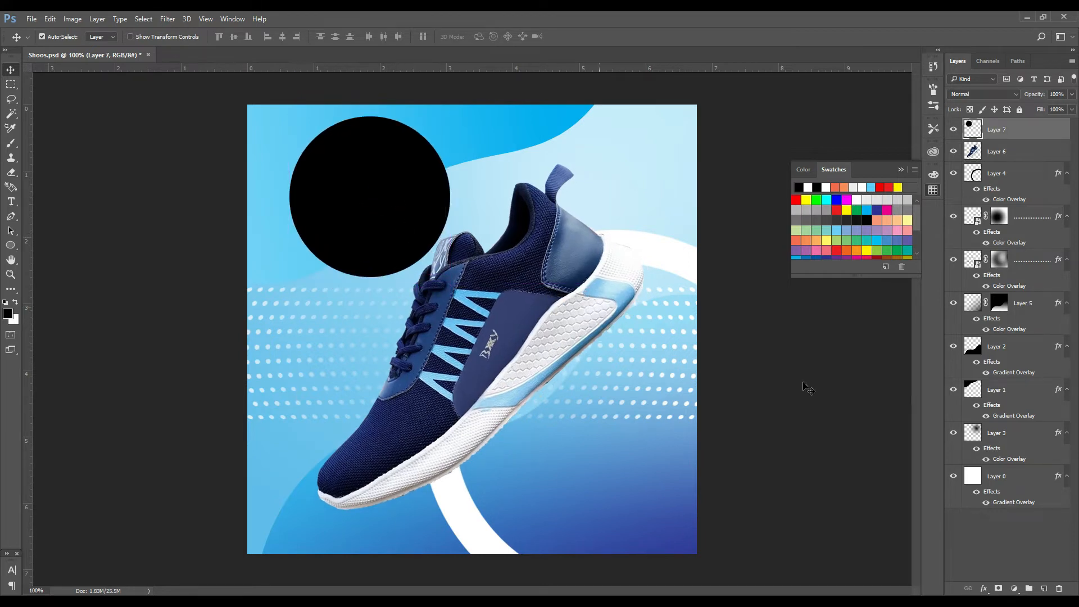
# Give the black circle a bright yellow Color Overlay instead of a gradient.
pyautogui.click(984, 588)
pyautogui.click(988, 545)
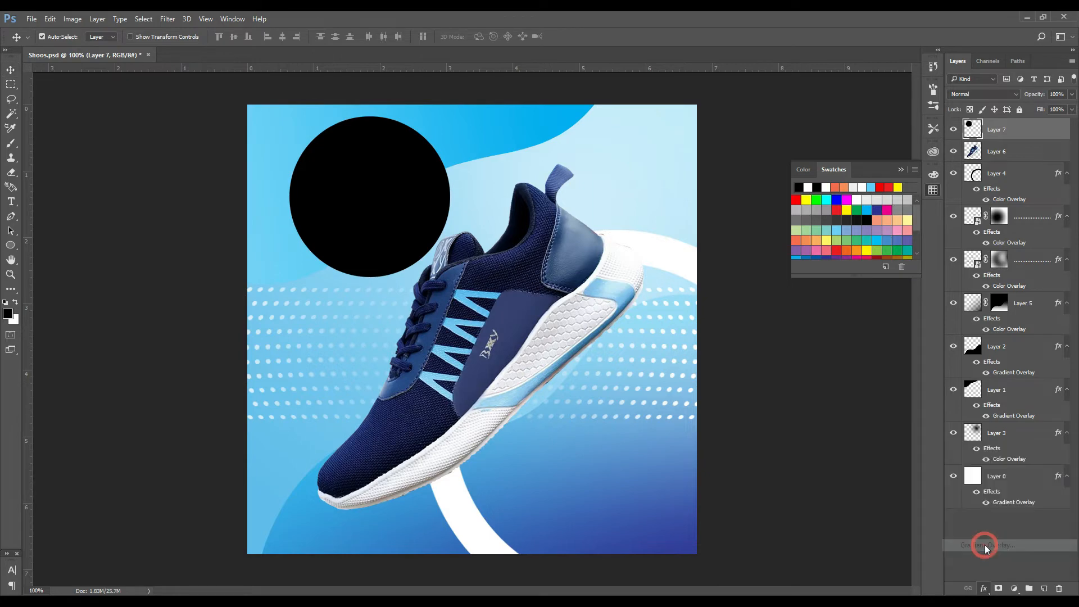
pyautogui.click(331, 290)
pyautogui.click(347, 276)
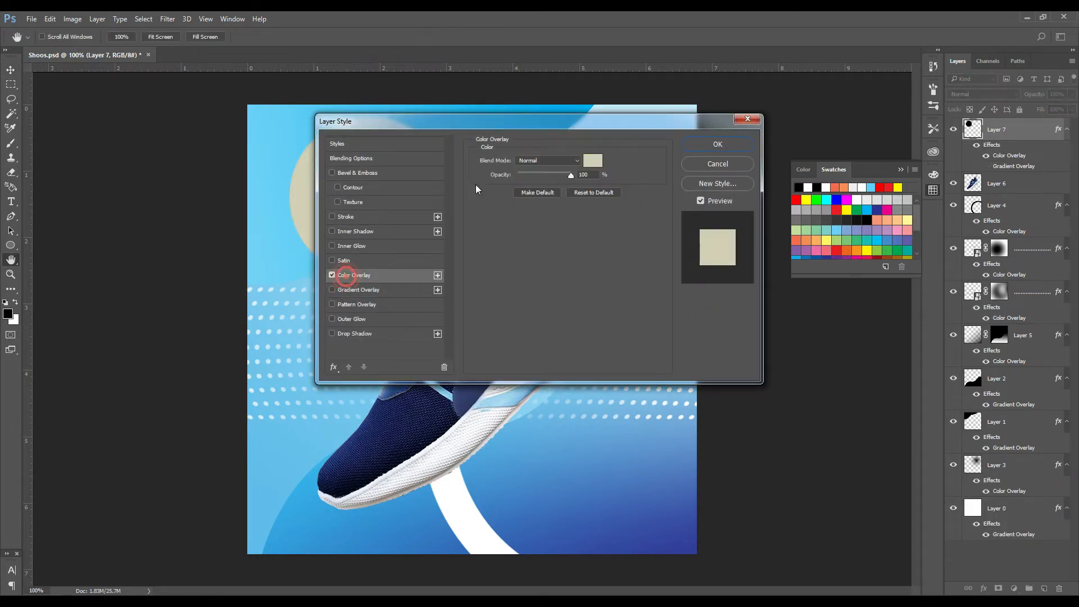
pyautogui.moveTo(493, 122); pyautogui.dragTo(691, 304)
pyautogui.click(790, 338)
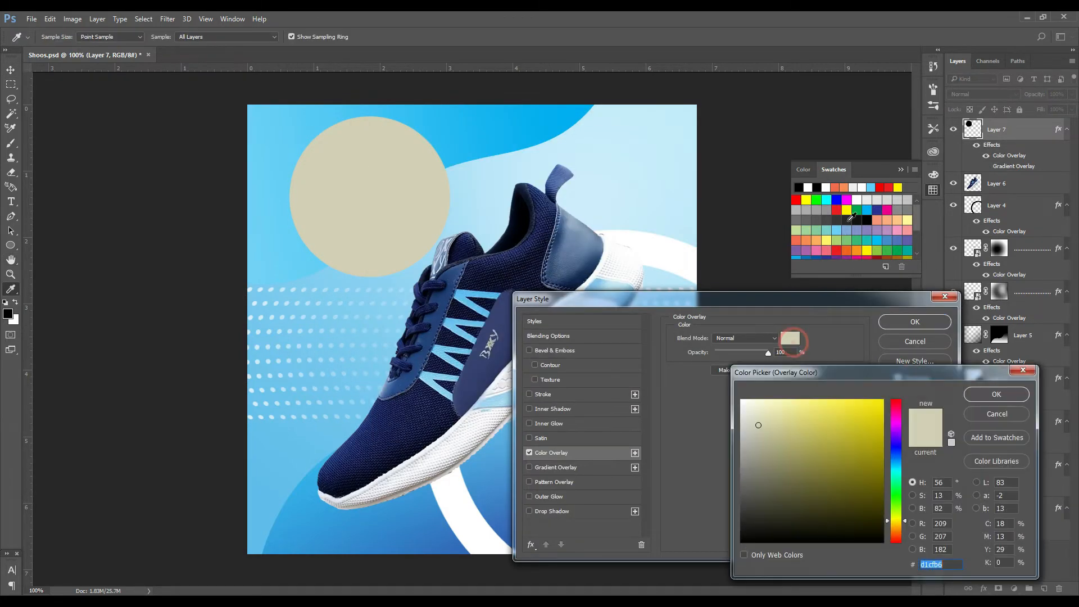
pyautogui.click(846, 210)
pyautogui.press('Return')
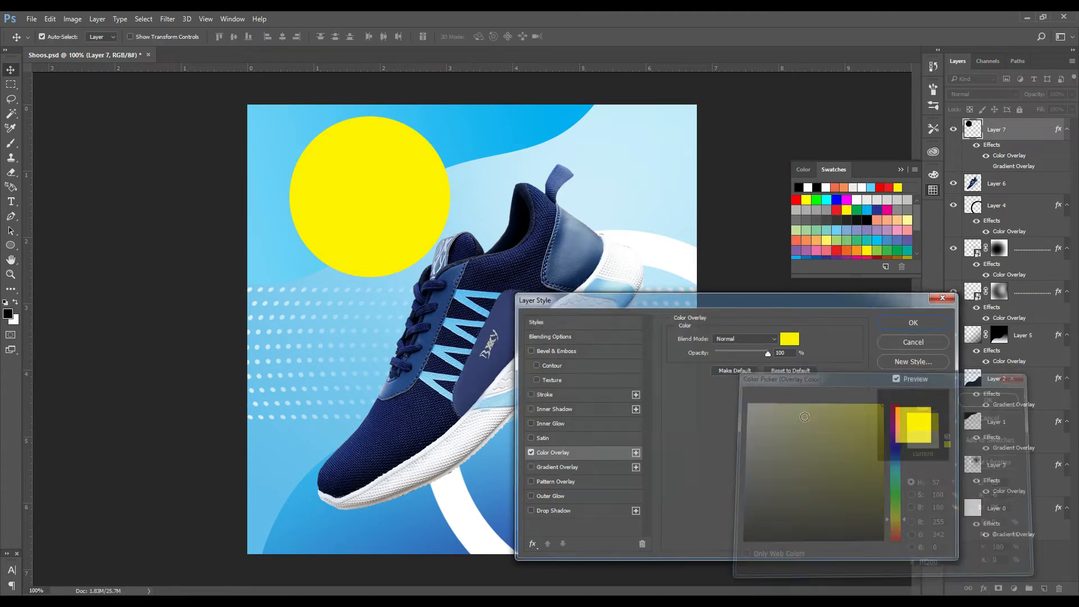
pyautogui.press('Return')
# In the upper-left wave's Gradient Overlay, set the end colour stop at 100% to the bright blue sampled from the wave.
pyautogui.click(267, 128)
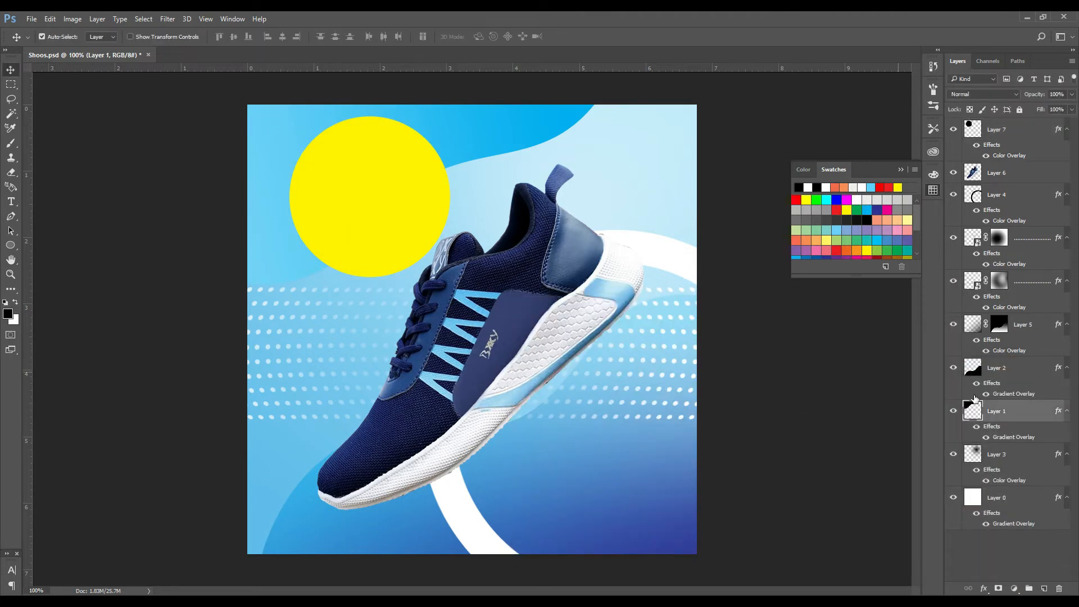
pyautogui.click(983, 587)
pyautogui.click(1028, 558)
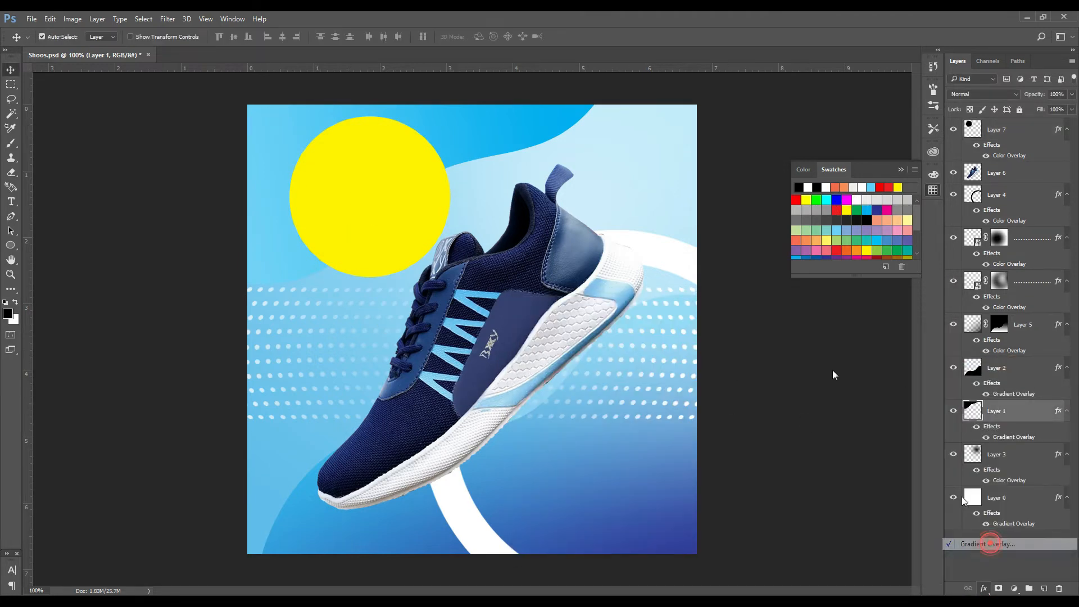
pyautogui.click(763, 365)
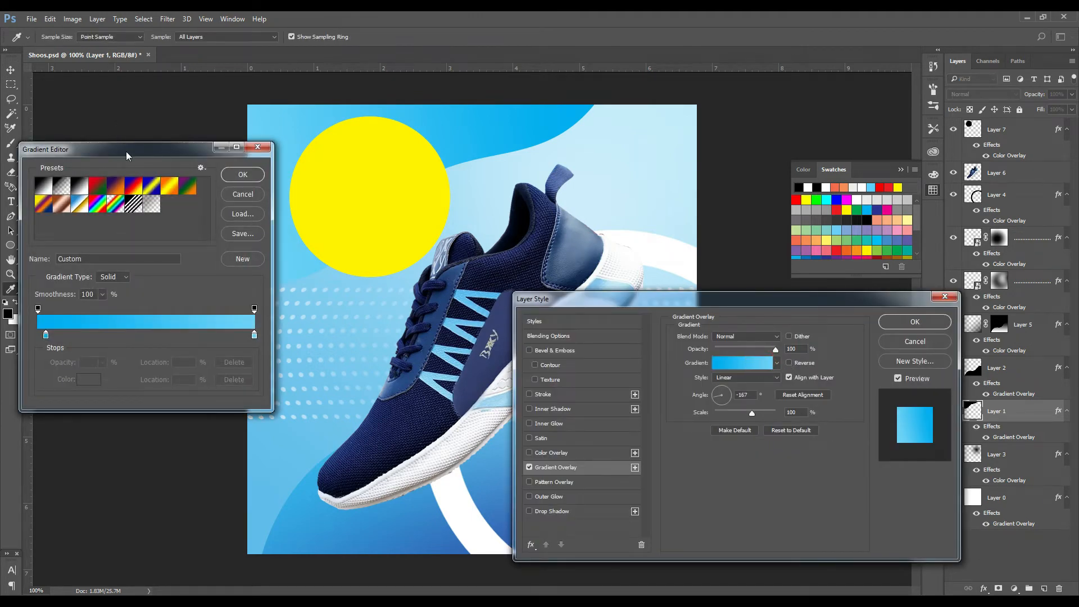
pyautogui.moveTo(127, 156); pyautogui.dragTo(684, 347)
pyautogui.click(811, 526)
pyautogui.click(506, 114)
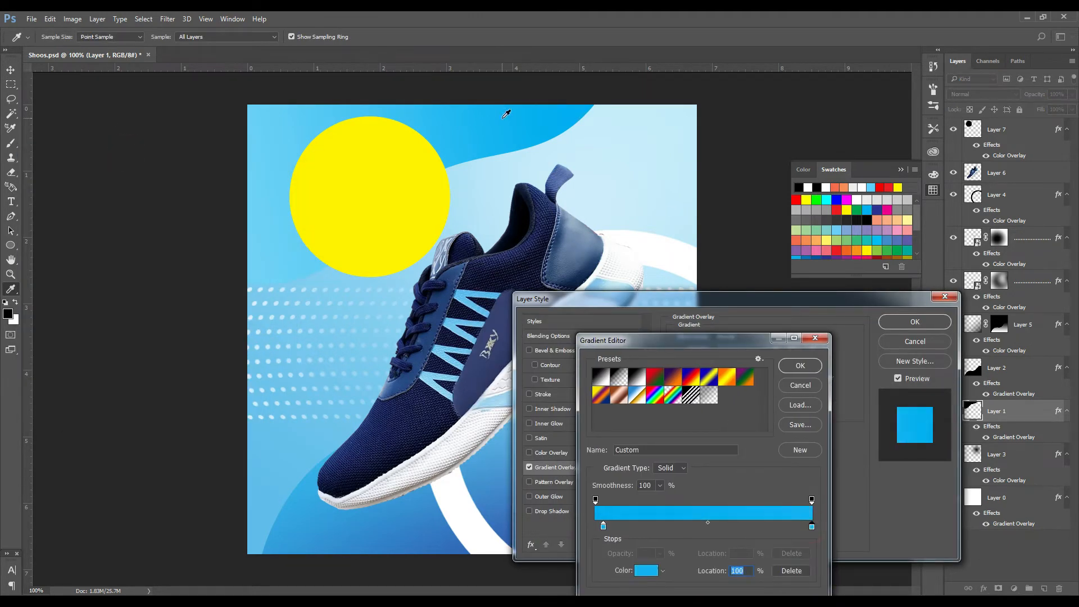
pyautogui.click(504, 116)
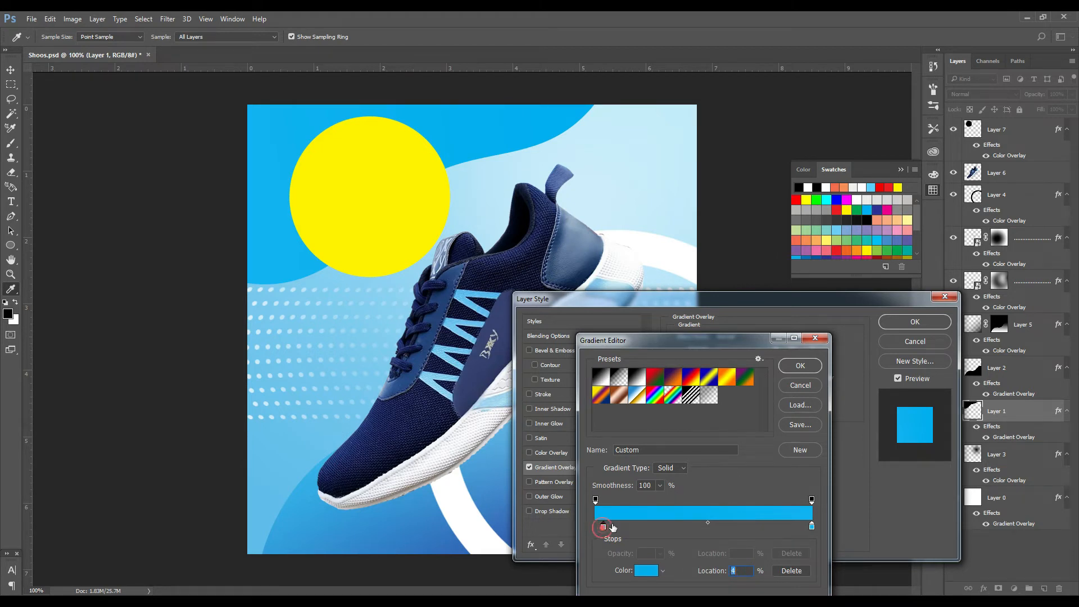
# Set the wave gradient's start stop to dark blue, soften it by sampling the gradient's slightly lighter blue, and apply the style.
pyautogui.click(880, 209)
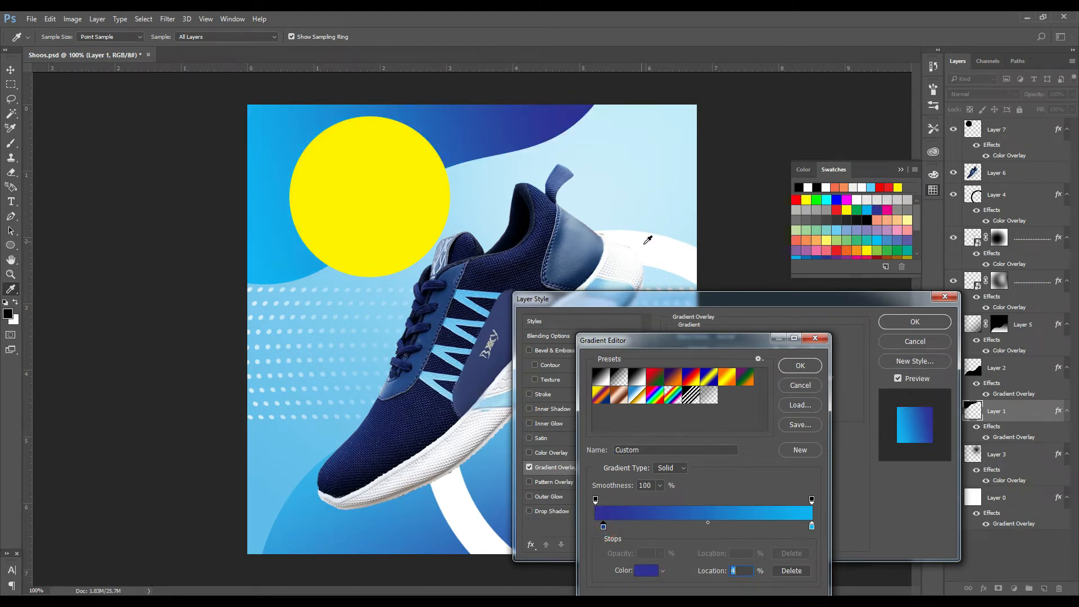
pyautogui.click(656, 510)
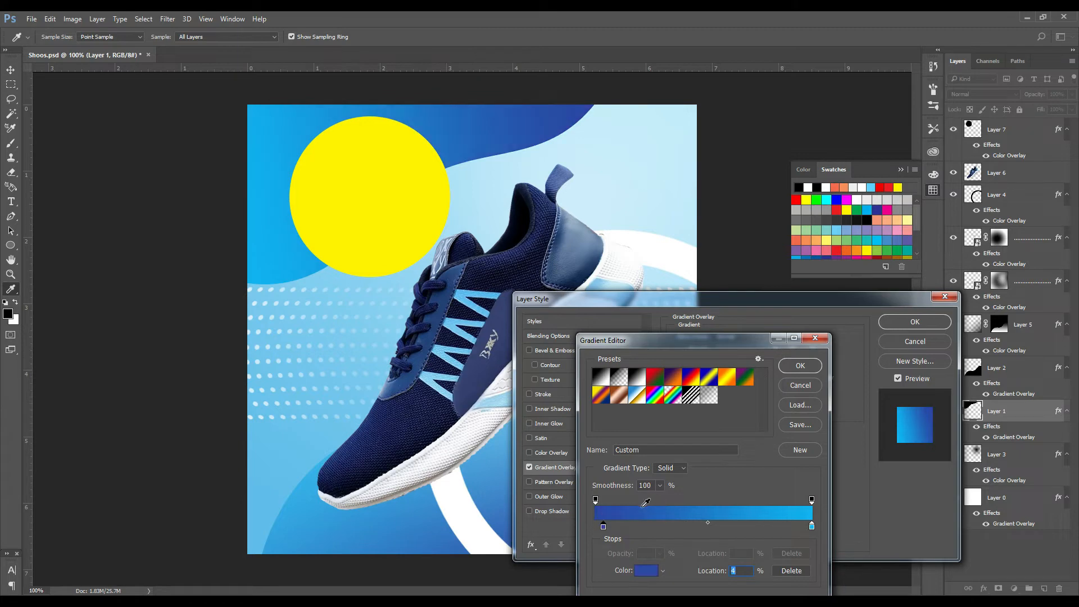
pyautogui.press('Return')
pyautogui.press('Return')
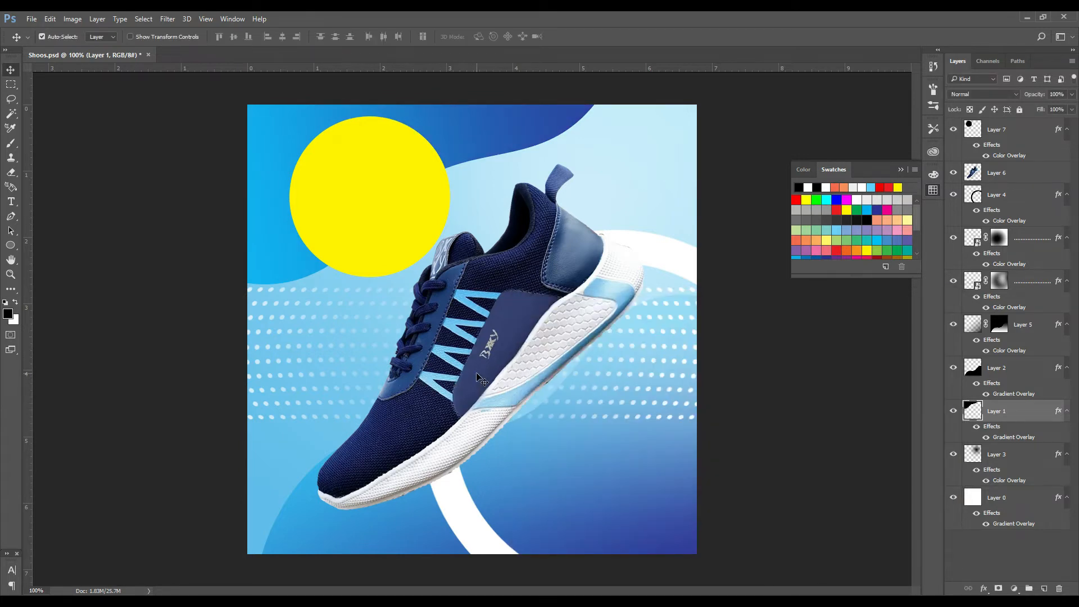
# Reduce the opacity of Layer 3, the soft glow in the canvas's upper-right area, to 21%.
pyautogui.click(655, 182)
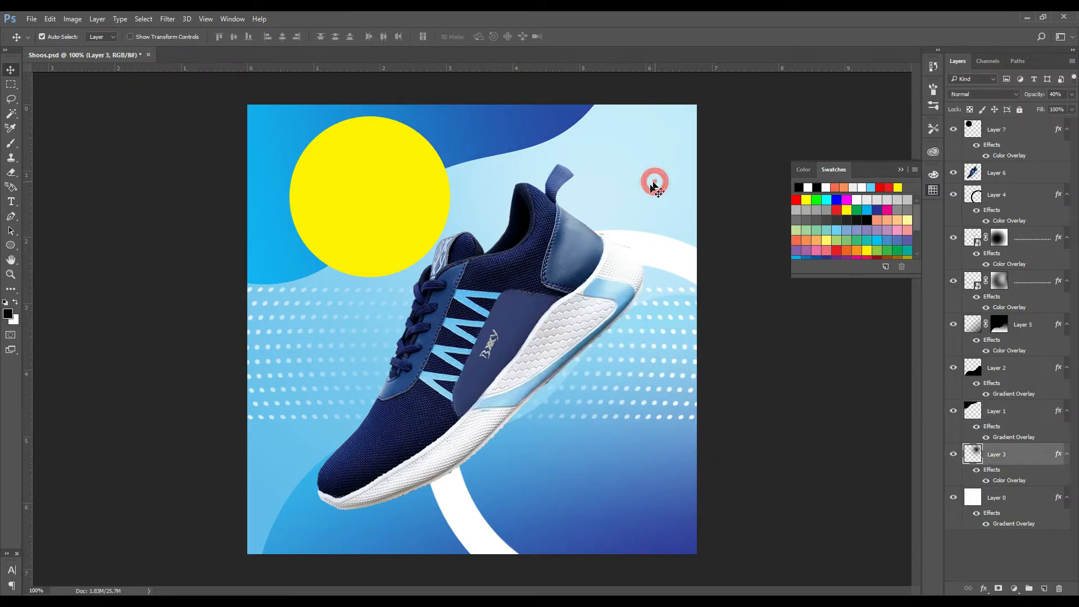
pyautogui.click(1072, 94)
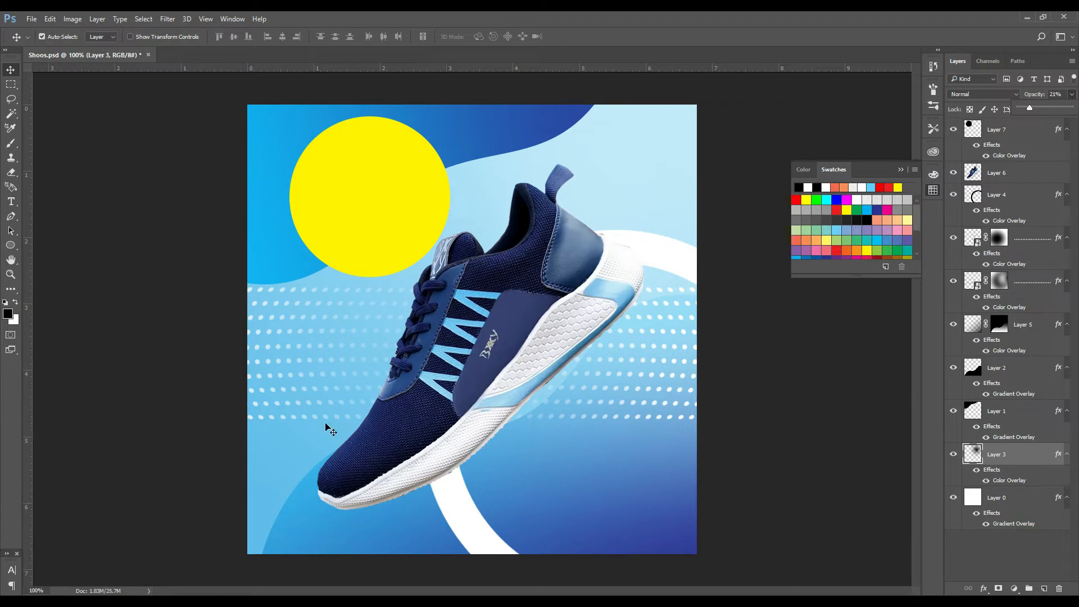
# On a new layer above Layer 0, draw a black-to-transparent gradient from the lower-left corner and scale it to about 128% wide, 107% high.
pyautogui.click(291, 460)
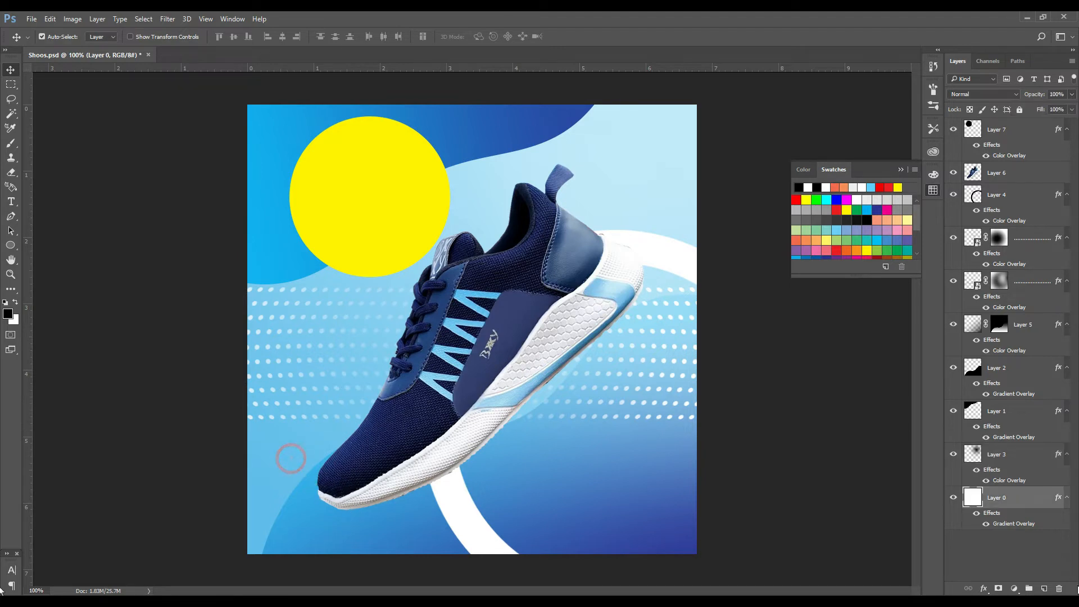
pyautogui.click(1044, 588)
pyautogui.press('g')
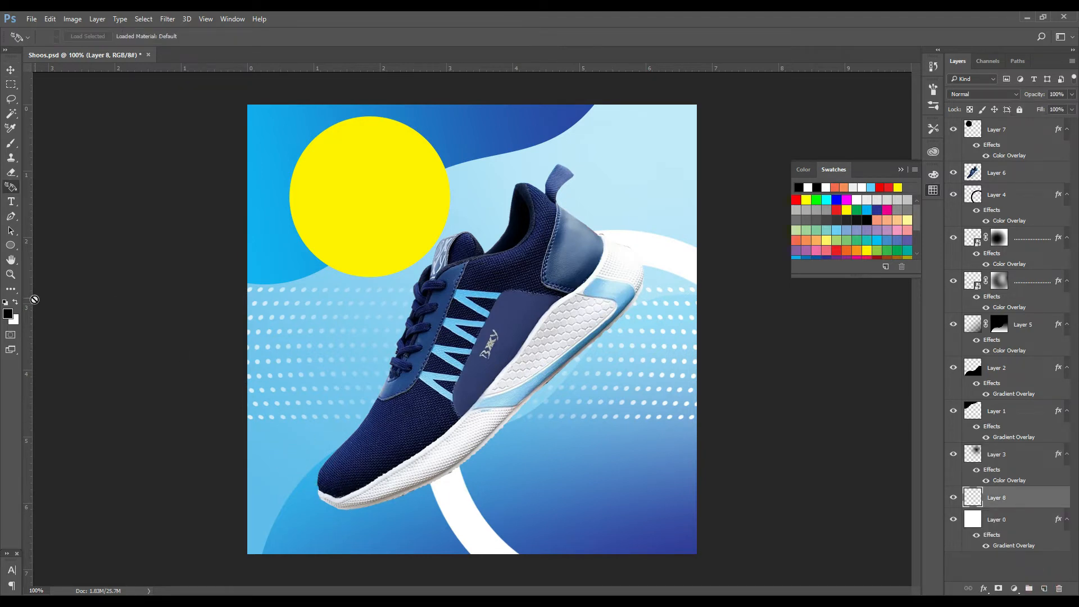
pyautogui.click(16, 293)
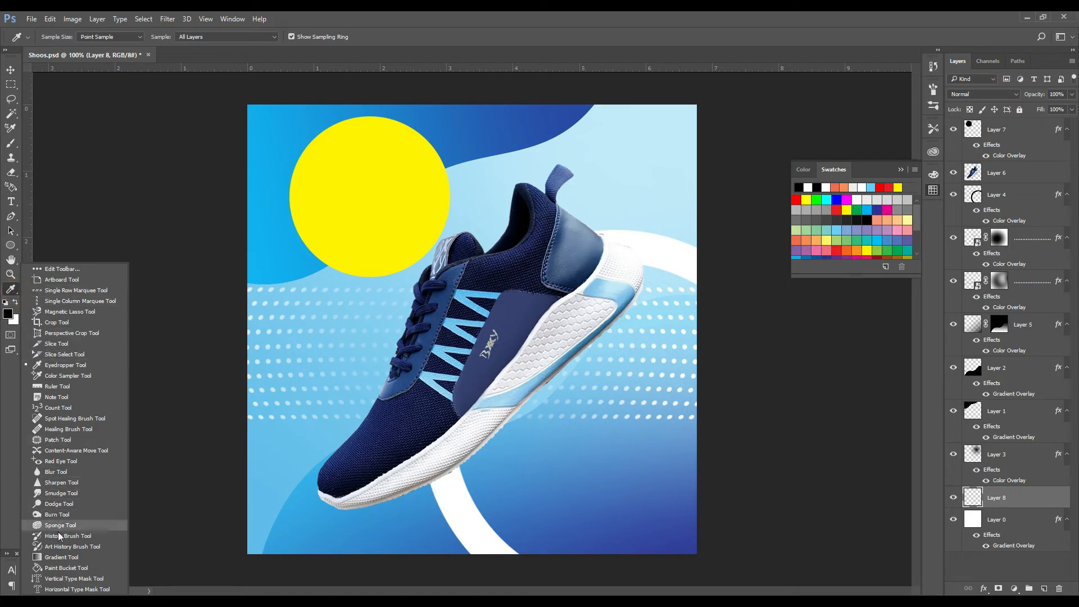
pyautogui.click(64, 557)
pyautogui.moveTo(276, 563)
pyautogui.mouseDown()
pyautogui.moveTo(469, 390)
pyautogui.moveTo(587, 401)
pyautogui.mouseUp()
pyautogui.hotkey('ctrl', 't')
pyautogui.moveTo(588, 250); pyautogui.dragTo(609, 229)
pyautogui.press('Return')
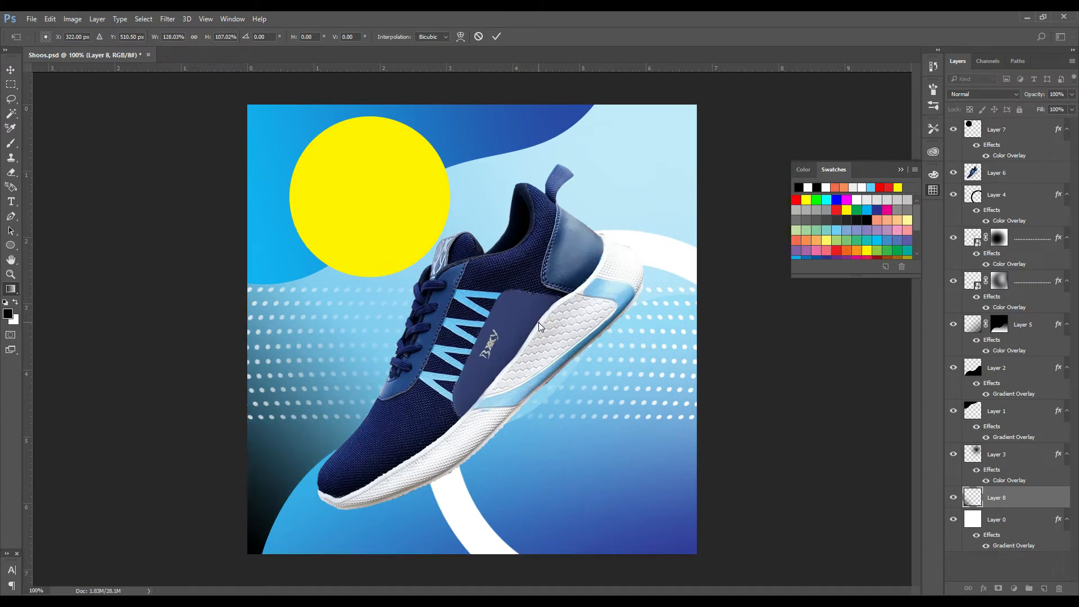
# Apply a purple Color Overlay (#aa54f2) to the new lower-left gradient layer.
pyautogui.press('v')
pyautogui.click(985, 588)
pyautogui.click(968, 534)
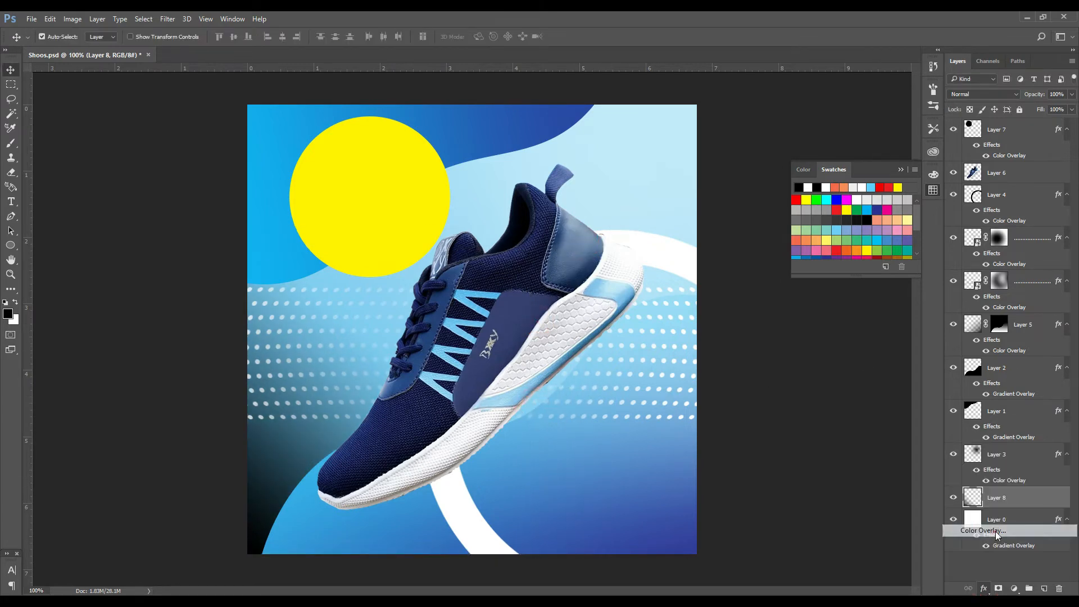
pyautogui.click(788, 340)
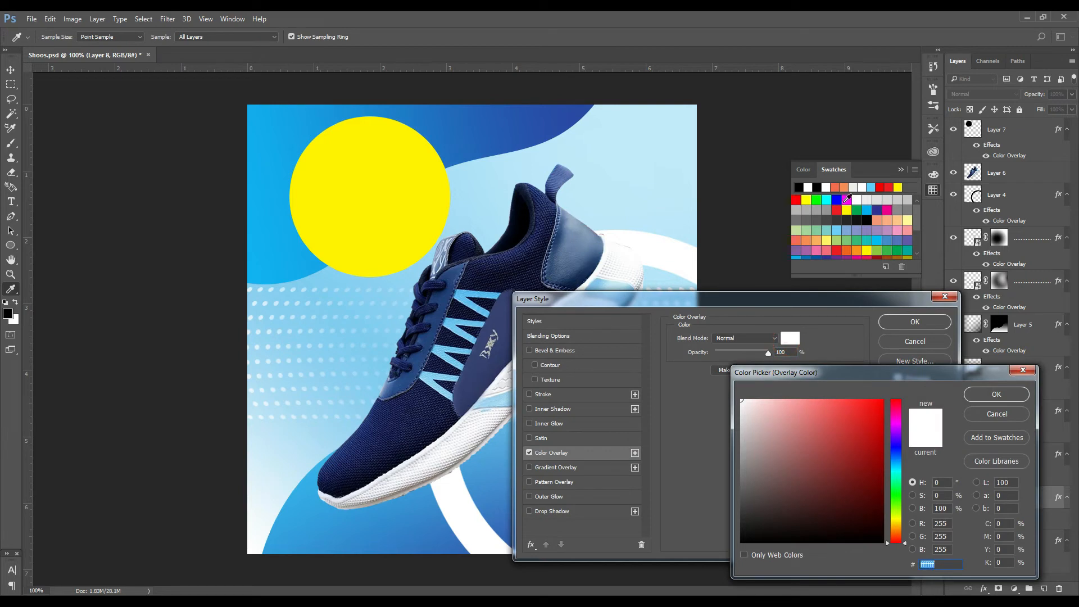
pyautogui.moveTo(898, 465); pyautogui.dragTo(897, 435)
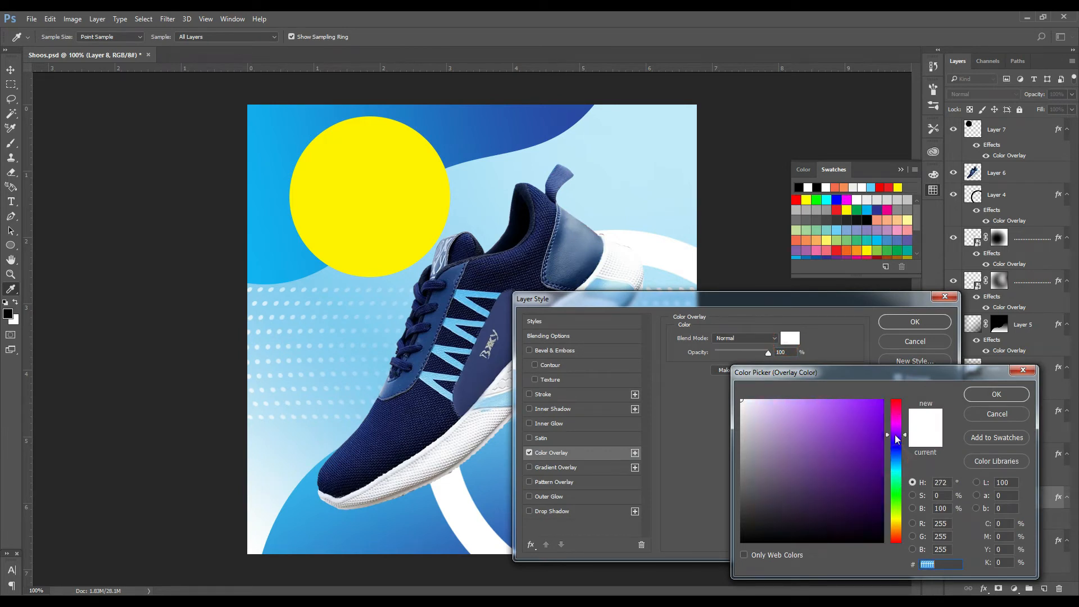
pyautogui.click(805, 408)
pyautogui.click(787, 414)
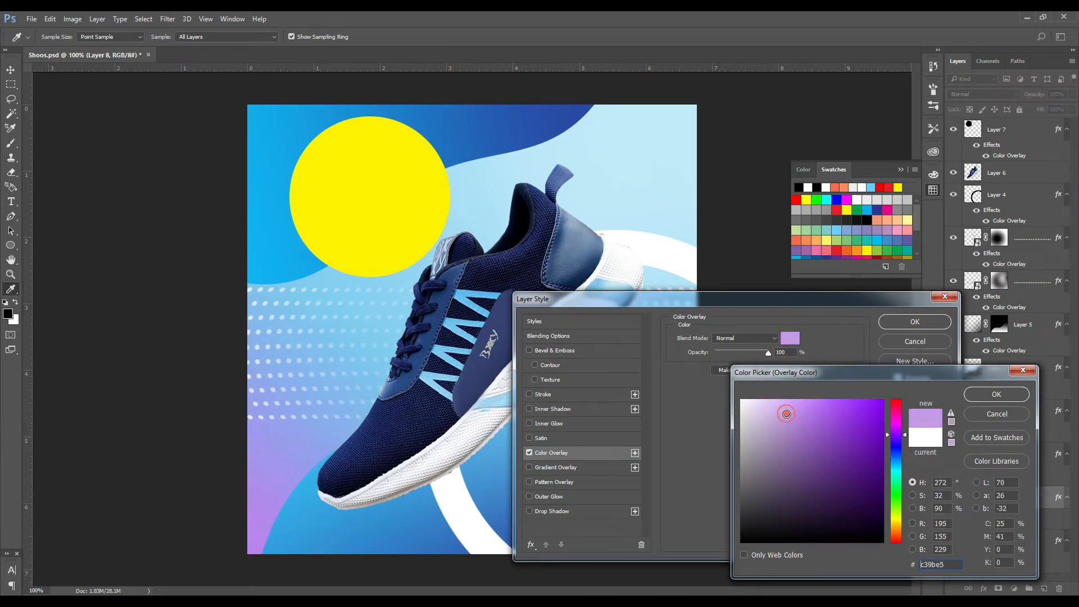
pyautogui.click(832, 403)
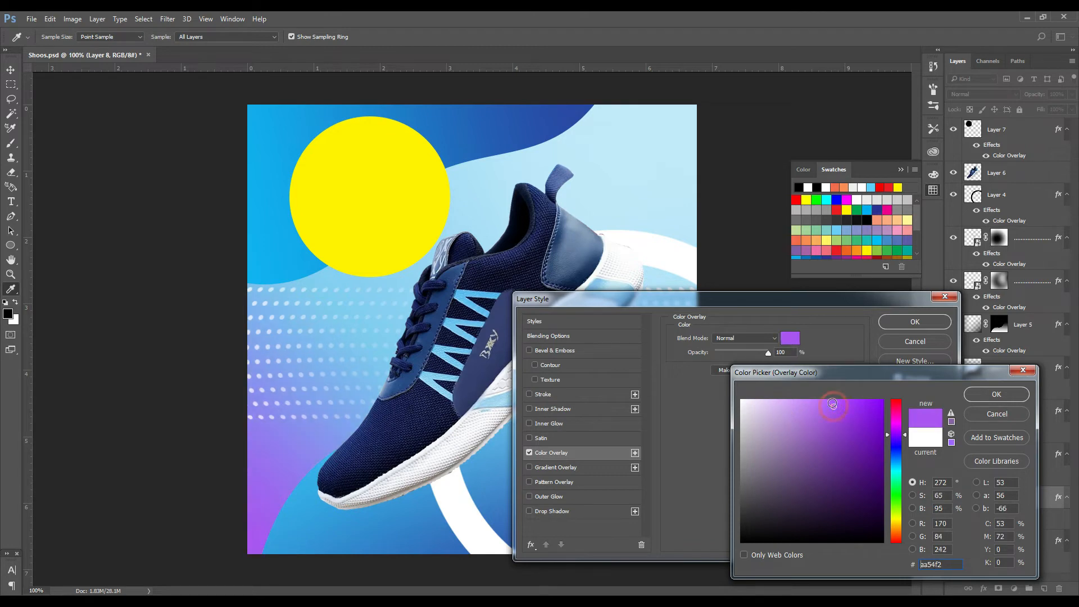
pyautogui.press('Return')
pyautogui.press('Return')
# Enlarge the purple gradient layer to about 244% wide and 142% high.
pyautogui.hotkey('ctrl', '-')
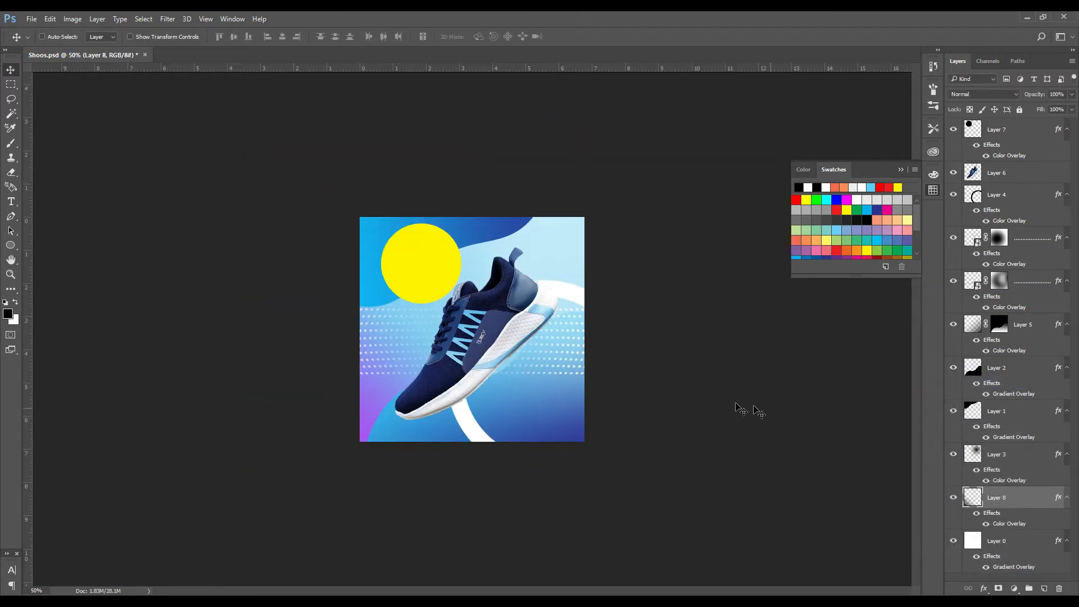
pyautogui.hotkey('ctrl', 't')
pyautogui.moveTo(541, 360); pyautogui.dragTo(605, 360)
pyautogui.moveTo(606, 280); pyautogui.dragTo(658, 224)
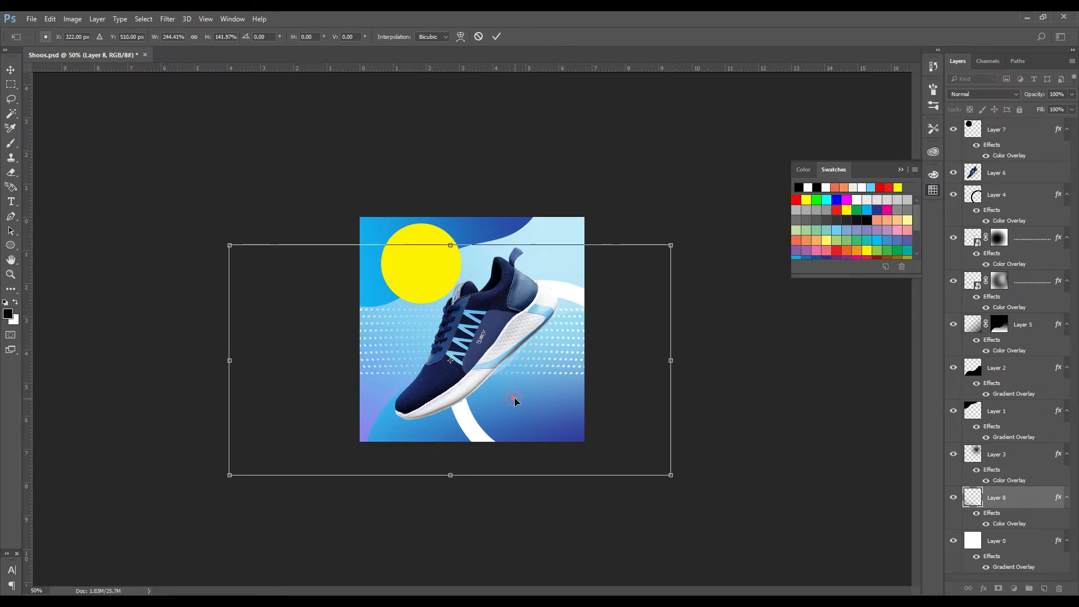
pyautogui.press('Return')
# Bring the purple gradient layer to the top of the layer stack and adjust its placement slightly.
pyautogui.hotkey('ctrl', 'shift', ']')
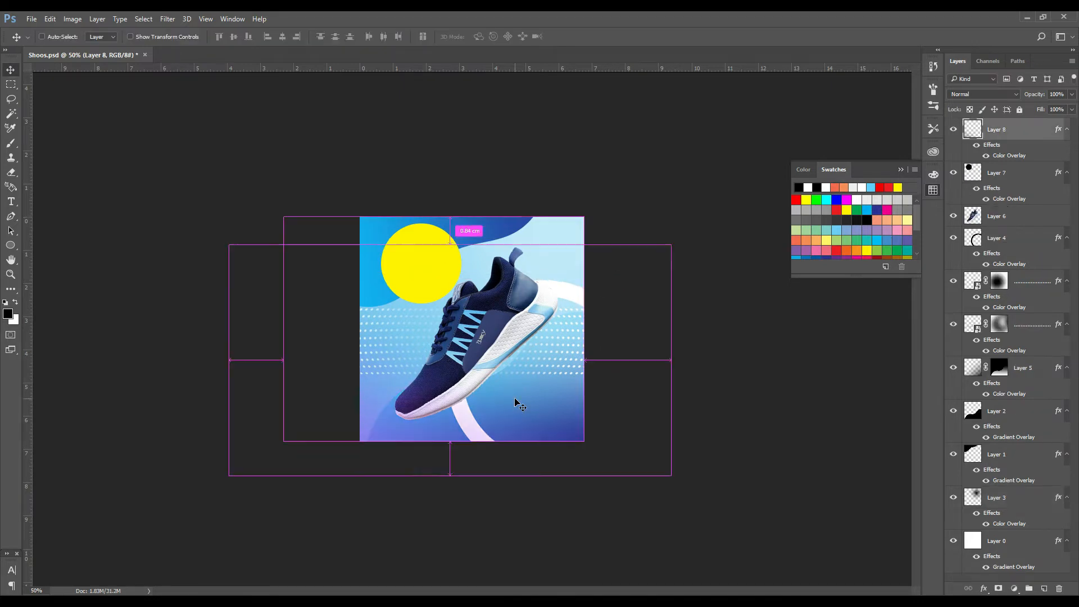
pyautogui.hotkey('ctrl', '+')
pyautogui.hotkey('ctrl', 't')
pyautogui.moveTo(392, 464)
pyautogui.mouseDown()
pyautogui.moveTo(418, 454)
pyautogui.moveTo(391, 465)
pyautogui.mouseUp()
pyautogui.press('Return')
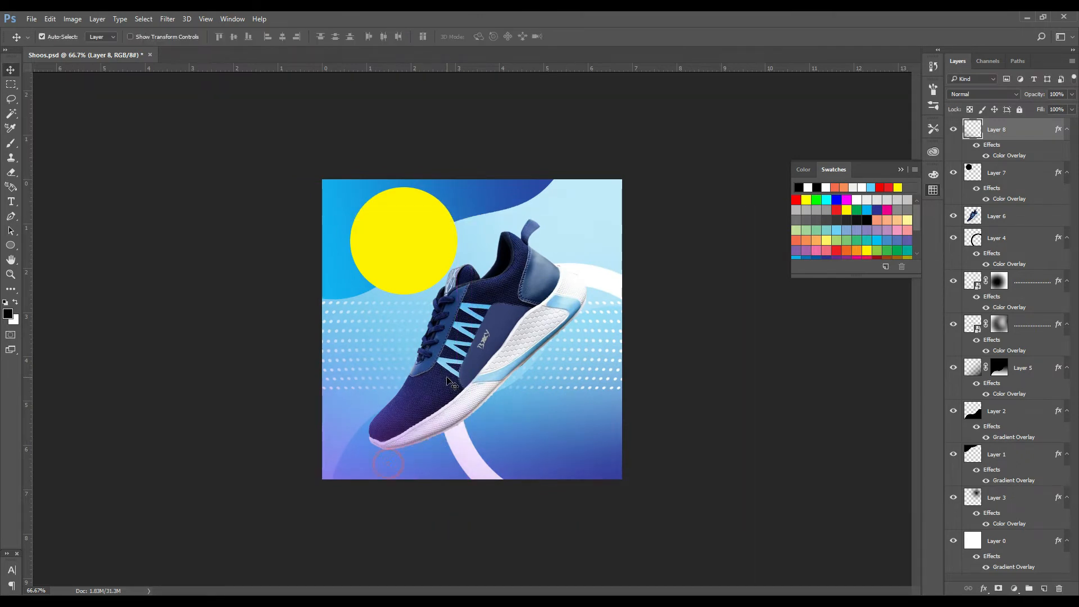
pyautogui.hotkey('ctrl', '+')
# Dab a soft black spot with a 20 px brush under the shoe's toe on a new layer placed directly beneath the shoe.
pyautogui.click(543, 269)
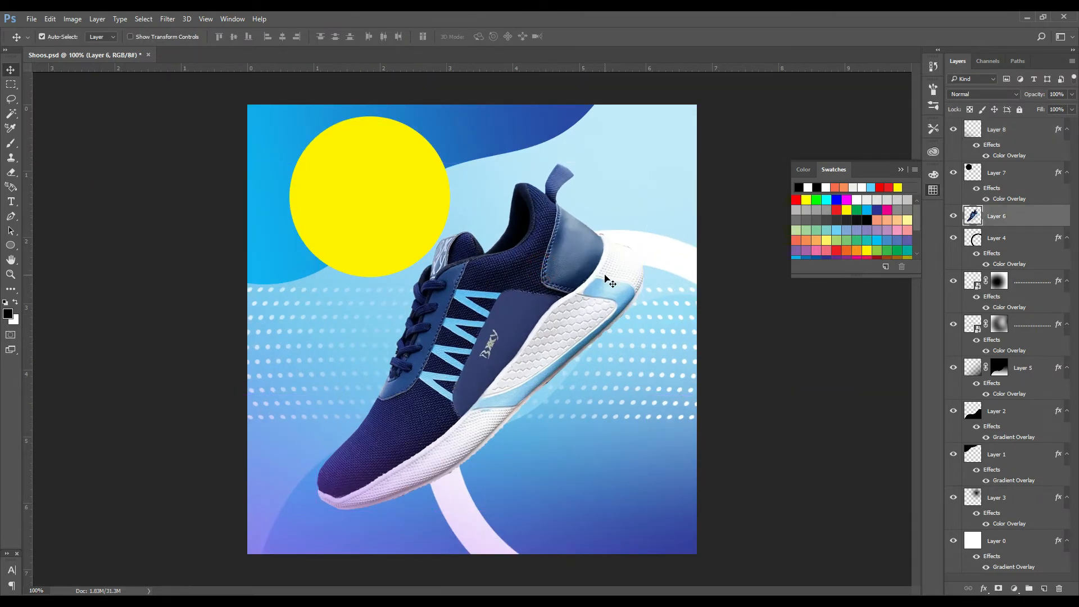
pyautogui.hotkey('ctrl', 'j')
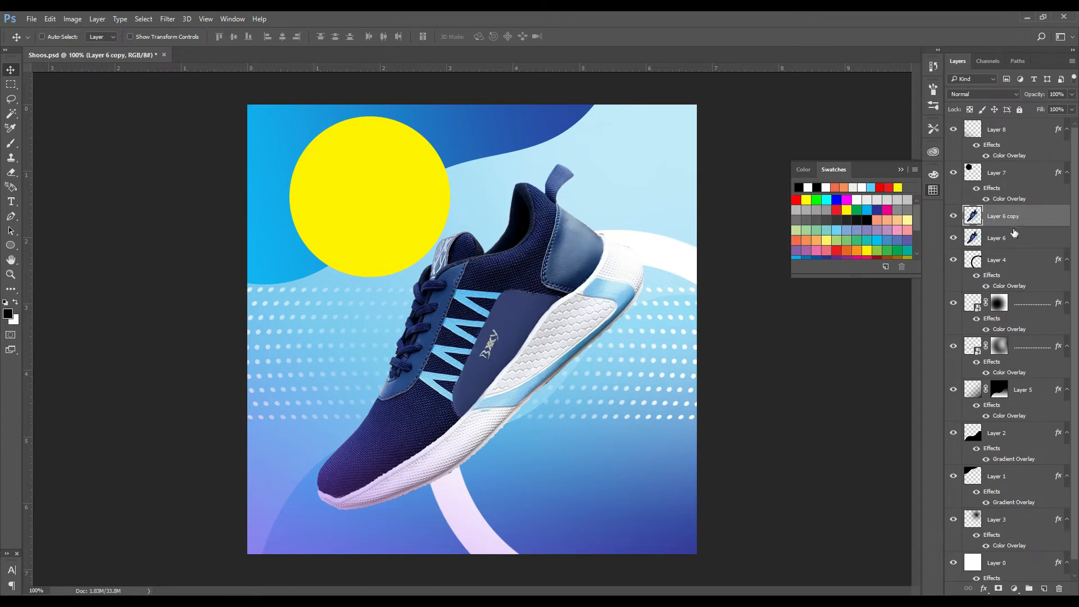
pyautogui.hotkey('ctrl', 'z')
pyautogui.click(1044, 588)
pyautogui.press('b')
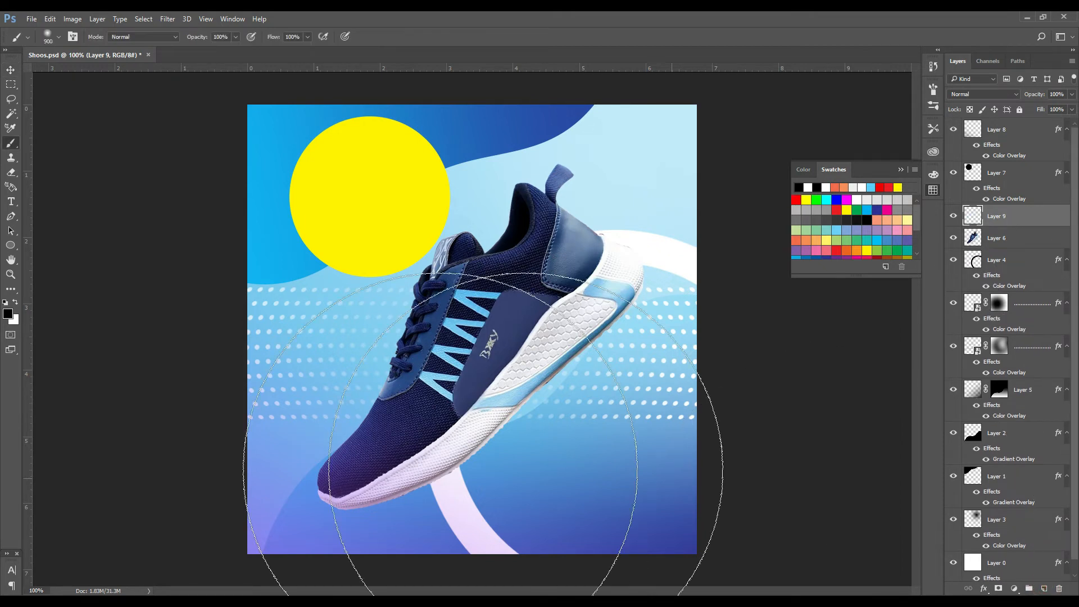
pyautogui.press('[')
pyautogui.press('[')
pyautogui.press('[')
pyautogui.press('[')
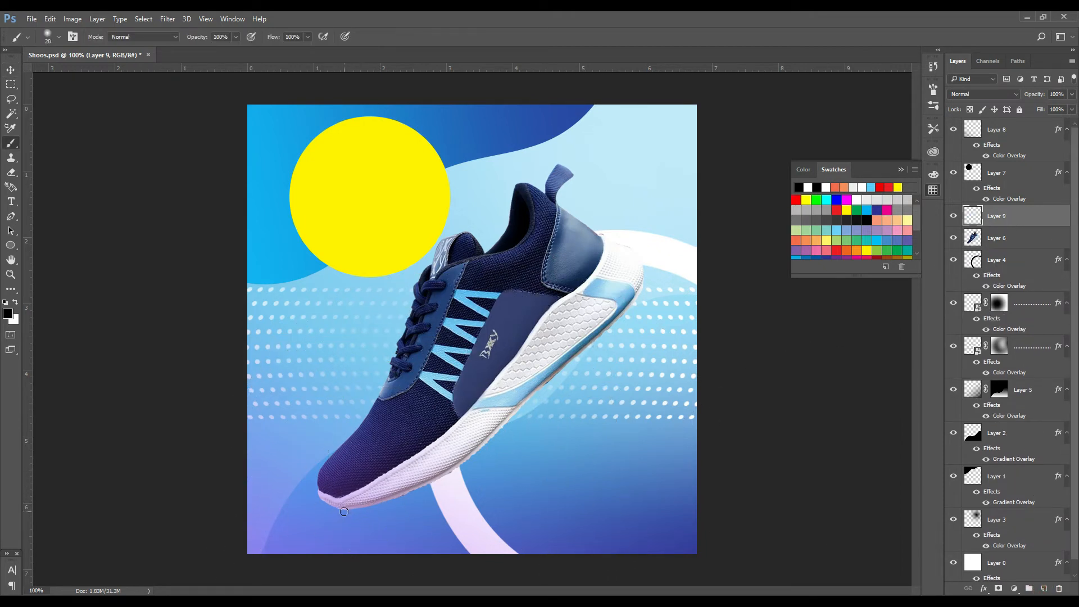
pyautogui.hotkey('ctrl', '[')
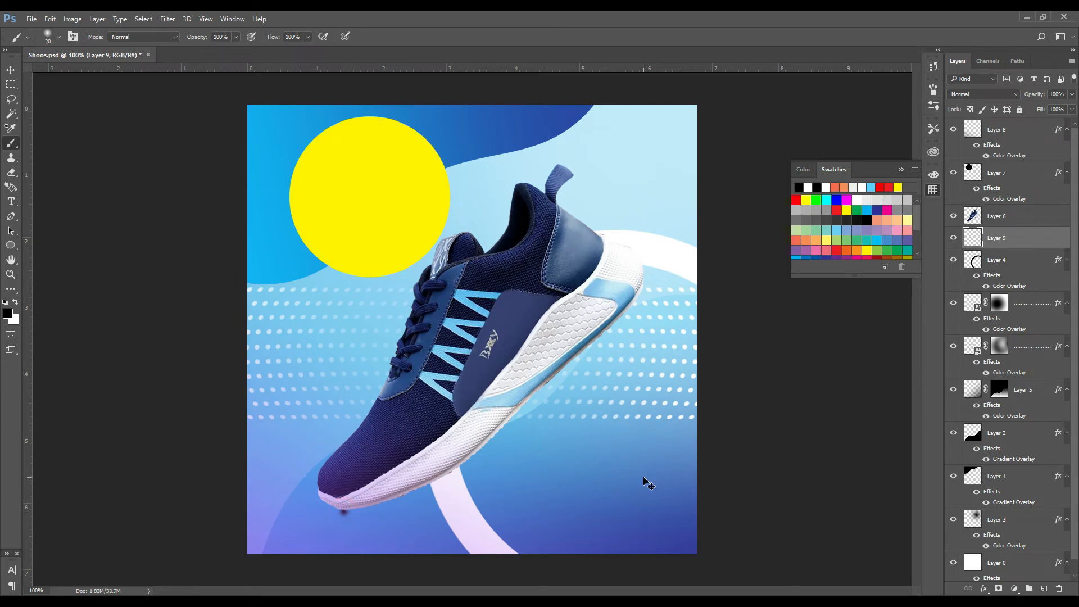
# Stretch the black spot horizontally into a wide, flat shadow and position it under the shoe's toe.
pyautogui.click(9, 72)
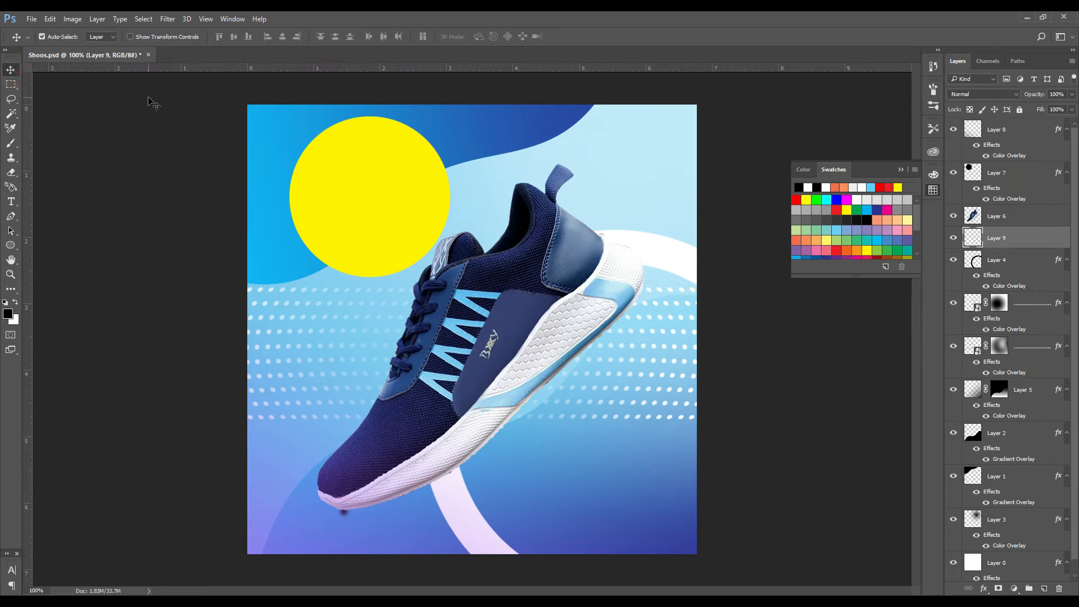
pyautogui.hotkey('ctrl', 't')
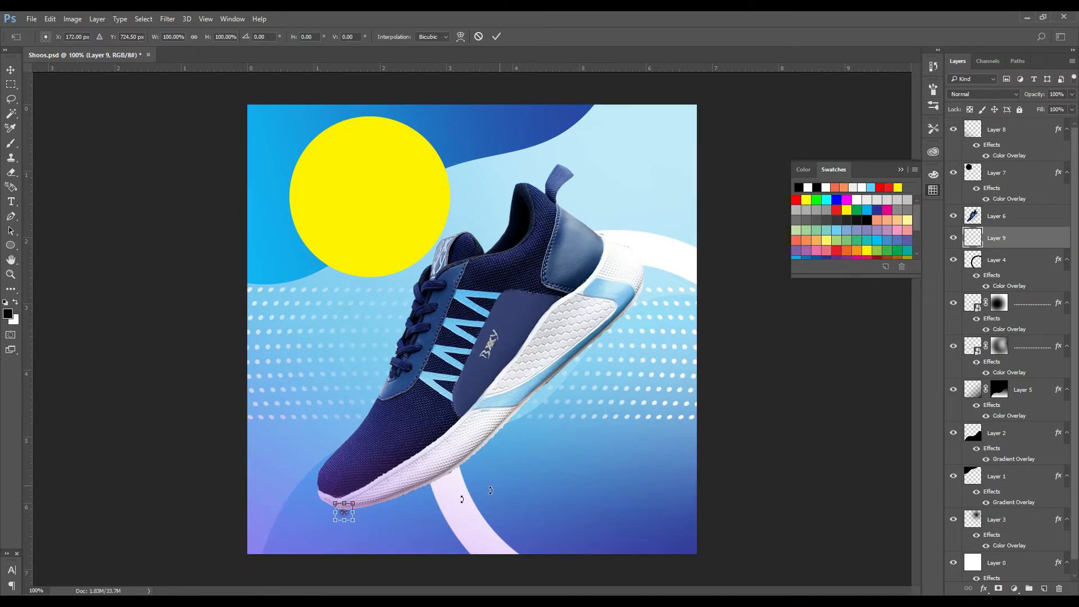
pyautogui.moveTo(354, 514); pyautogui.dragTo(538, 491)
pyautogui.moveTo(437, 513); pyautogui.dragTo(444, 509)
pyautogui.press('Return')
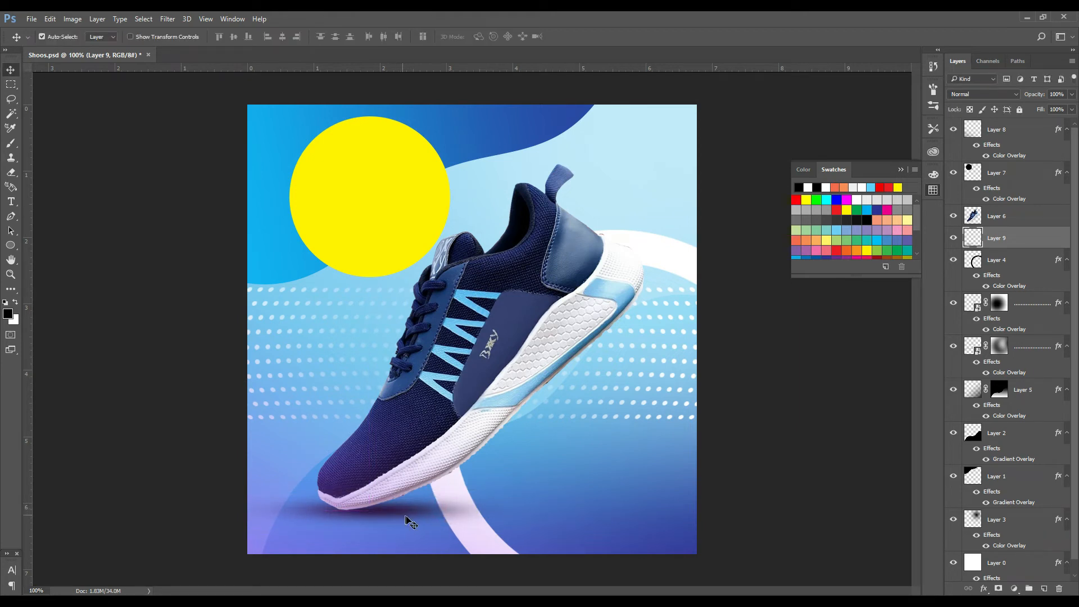
# Add a mask to the shadow layer, fade the shadow's end beyond the toe with a soft 400 px black brush, and save.
pyautogui.click(998, 589)
pyautogui.press('b')
pyautogui.press(']')
pyautogui.press(']')
pyautogui.press(']')
pyautogui.press(']')
pyautogui.press(']')
pyautogui.press(']')
pyautogui.press(']')
pyautogui.press(']')
pyautogui.press(']')
pyautogui.press(']')
pyautogui.press(']')
pyautogui.press(']')
pyautogui.press(']')
pyautogui.press(']')
pyautogui.press(']')
pyautogui.press(']')
pyautogui.press(']')
pyautogui.press(']')
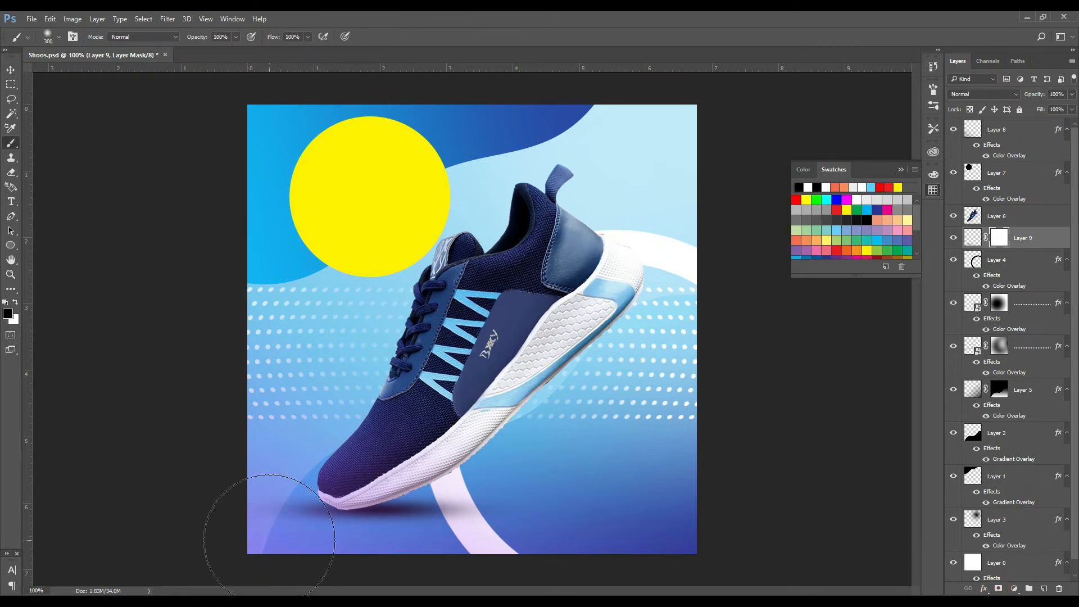
pyautogui.click(269, 540)
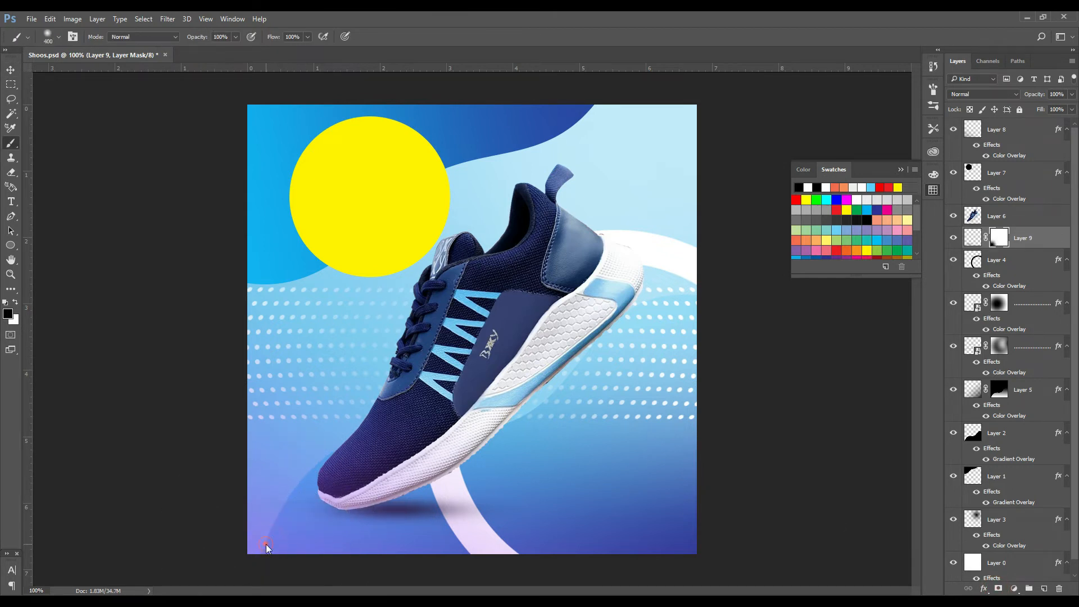
pyautogui.press('v')
pyautogui.hotkey('ctrl', 's')
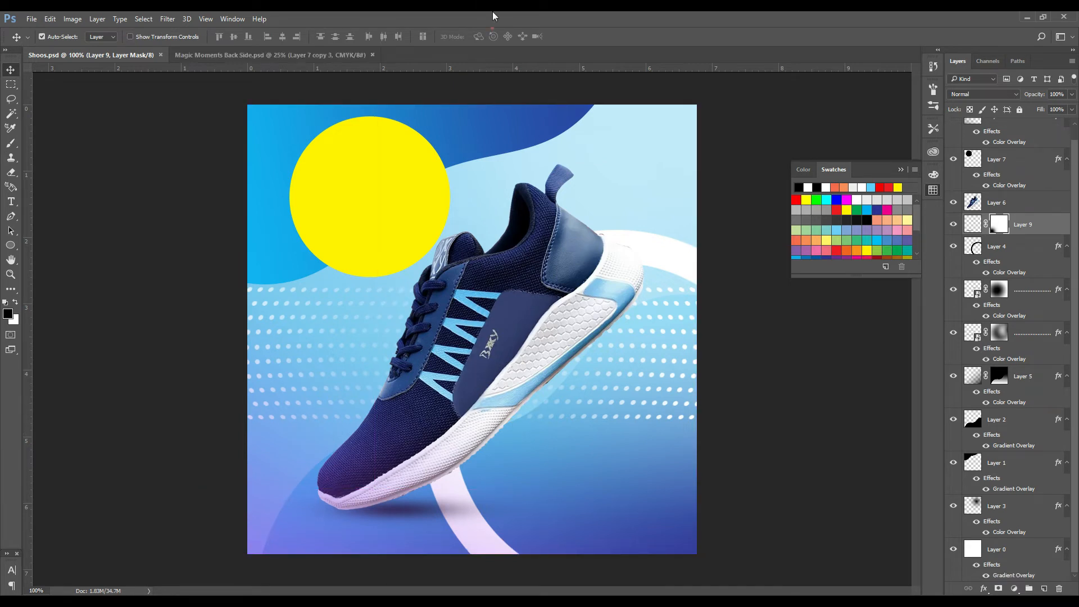
# Draw a narrow vertical rounded bar with 32 px corner radius beside the yellow circle on a new layer.
pyautogui.click(10, 245)
pyautogui.click(51, 257)
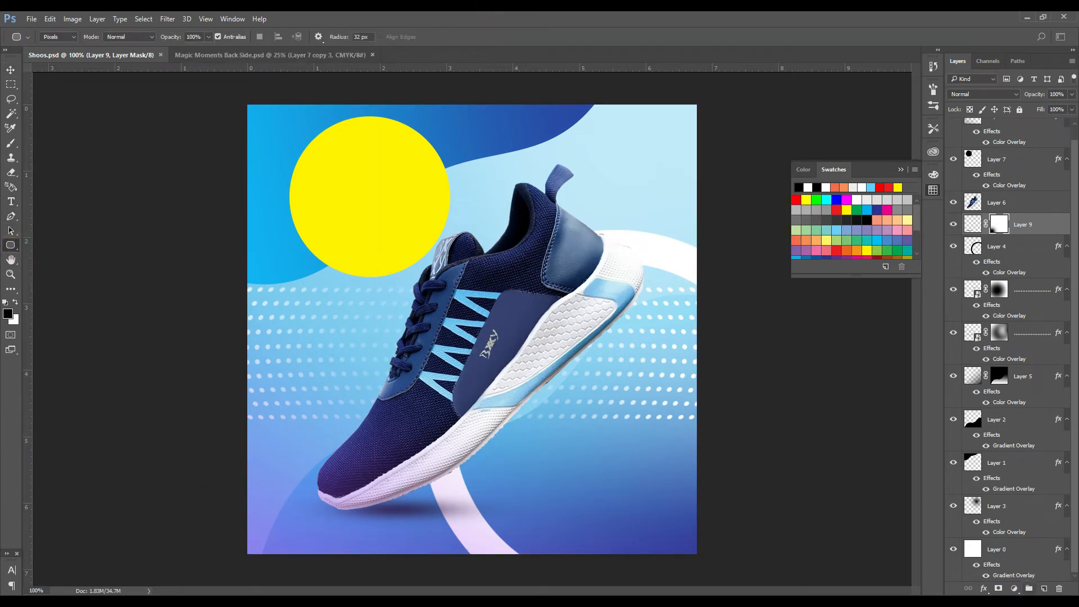
pyautogui.click(1046, 588)
pyautogui.moveTo(266, 136); pyautogui.dragTo(272, 234)
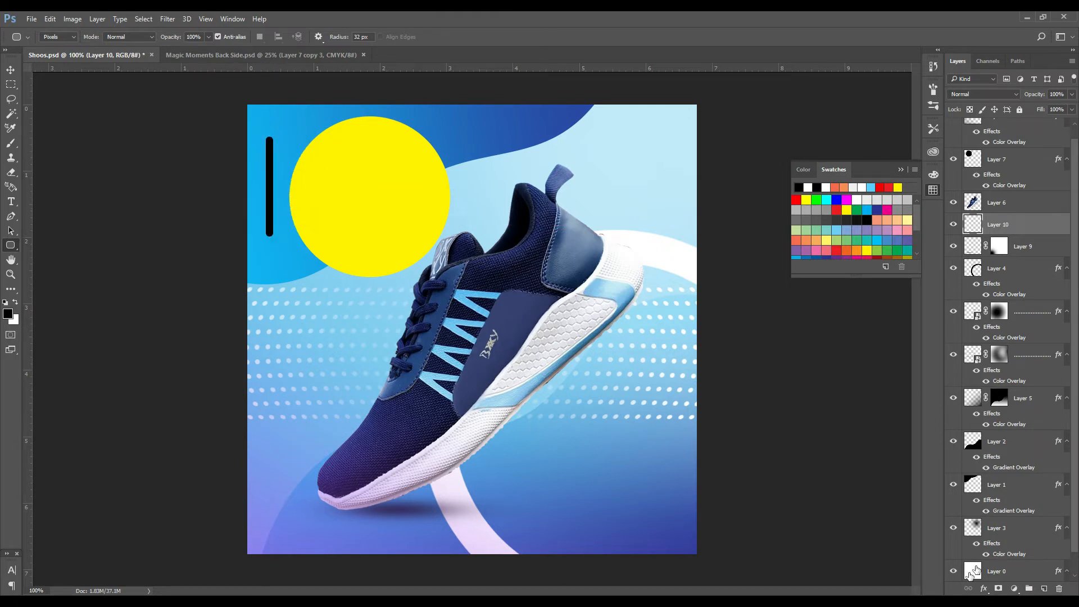
# Give the rounded bar a white (ffffff) color overlay.
pyautogui.click(983, 589)
pyautogui.click(1006, 533)
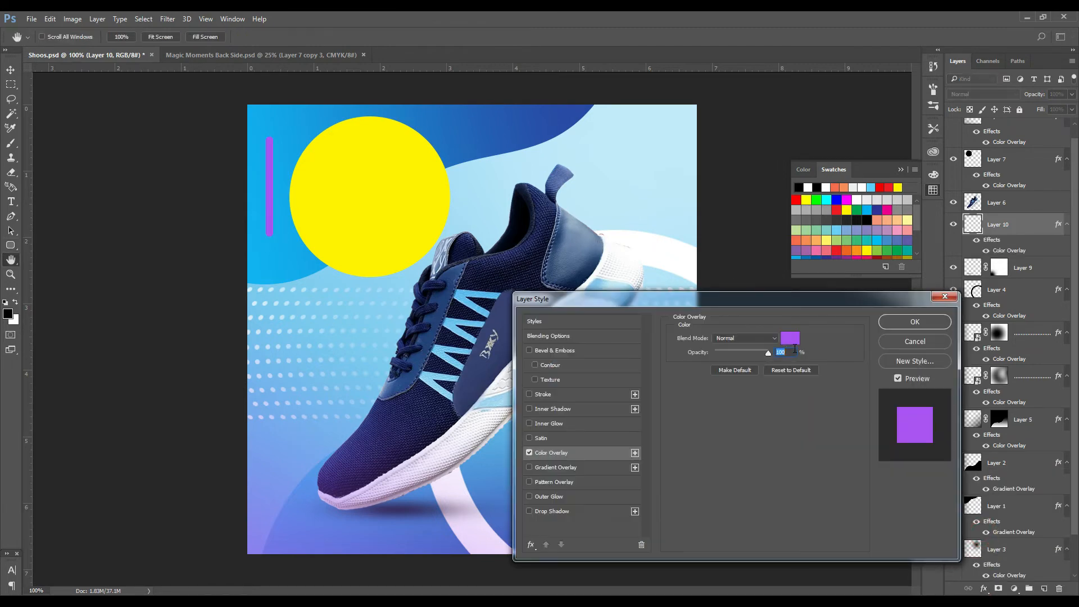
pyautogui.click(790, 338)
pyautogui.write('ffffff')
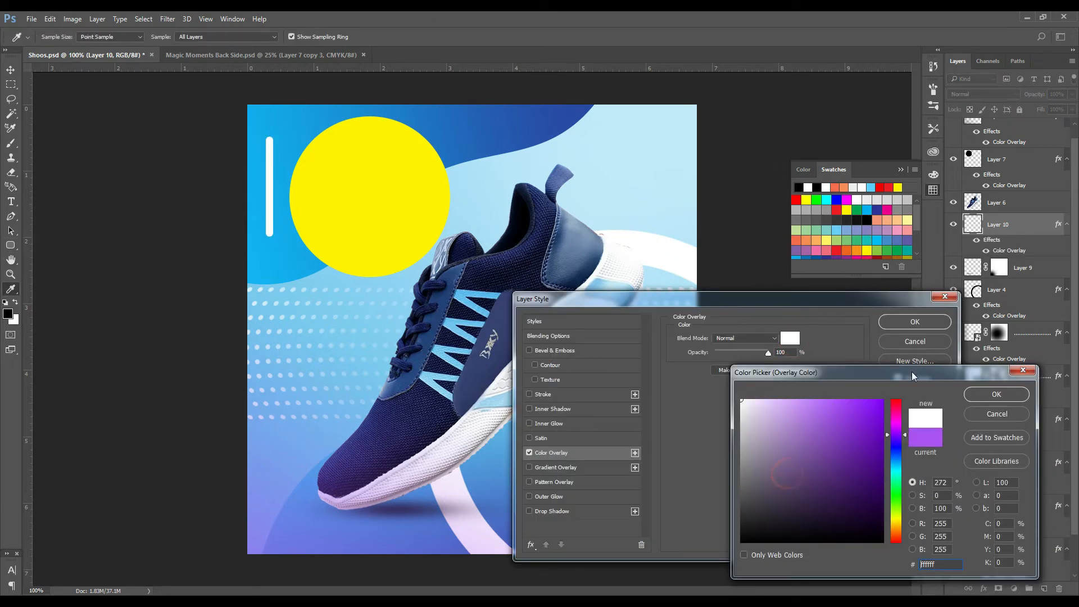
pyautogui.click(989, 394)
pyautogui.click(915, 322)
pyautogui.click(11, 69)
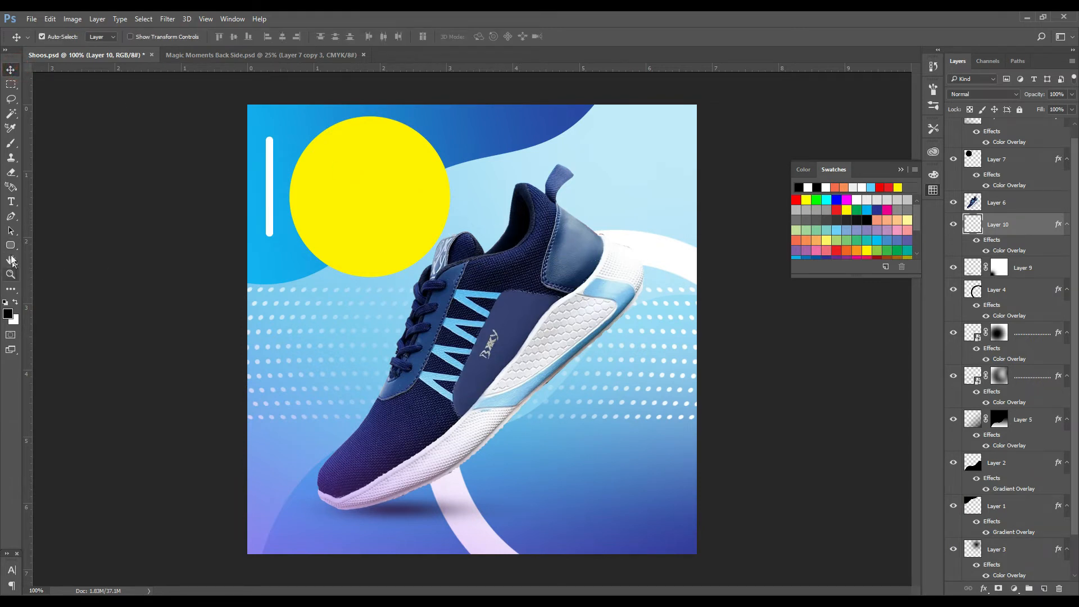
# Draw a filled black square in the light blue area above the shoe's heel, on a new layer at the top of the stack.
pyautogui.click(13, 246)
pyautogui.click(44, 244)
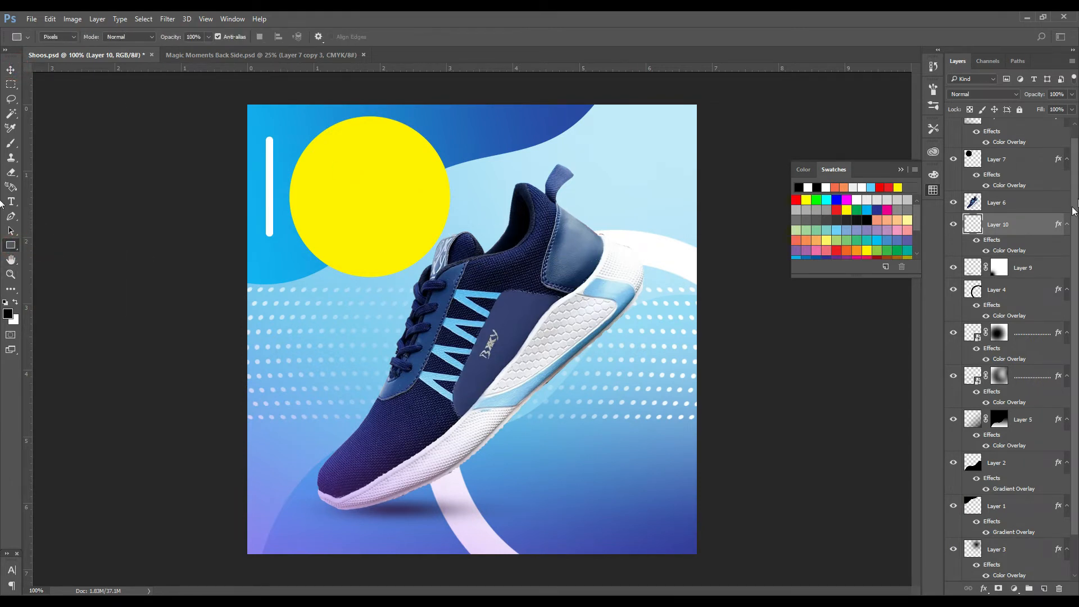
pyautogui.scroll(1, 1076, 194)
pyautogui.click(1006, 129)
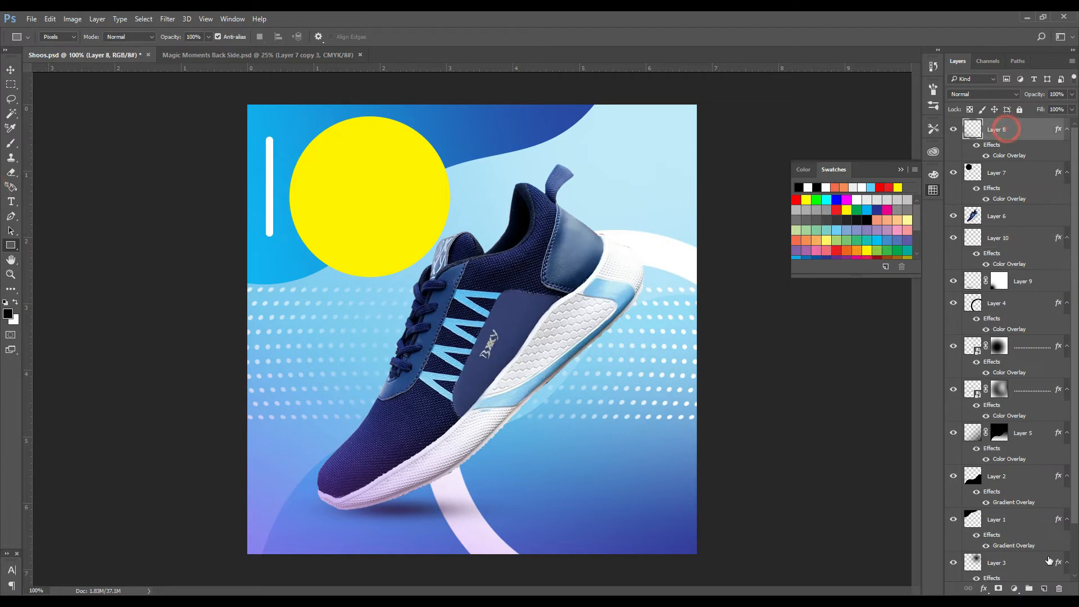
pyautogui.click(1044, 589)
pyautogui.hotkey('ctrl', '+')
pyautogui.moveTo(660, 237); pyautogui.dragTo(497, 329)
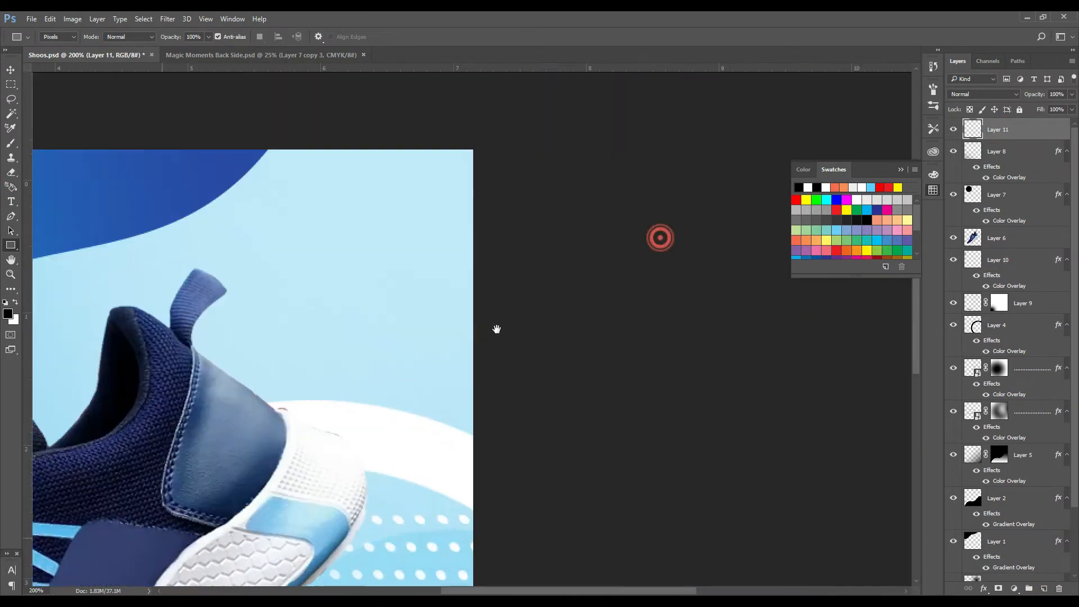
pyautogui.moveTo(399, 327); pyautogui.dragTo(741, 202)
pyautogui.moveTo(743, 201); pyautogui.dragTo(611, 258)
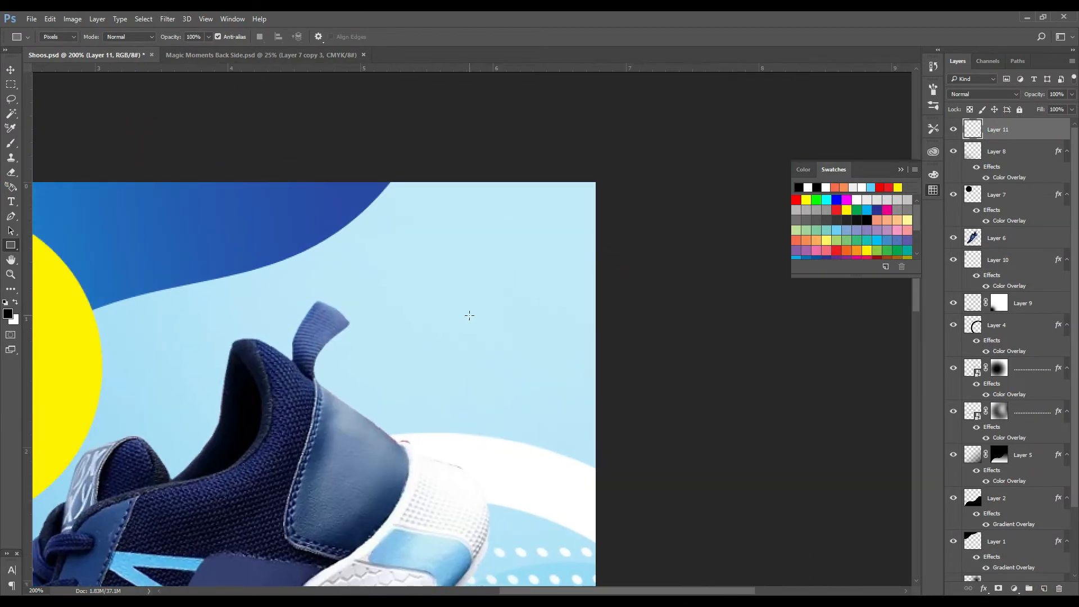
pyautogui.moveTo(470, 316); pyautogui.dragTo(548, 390)
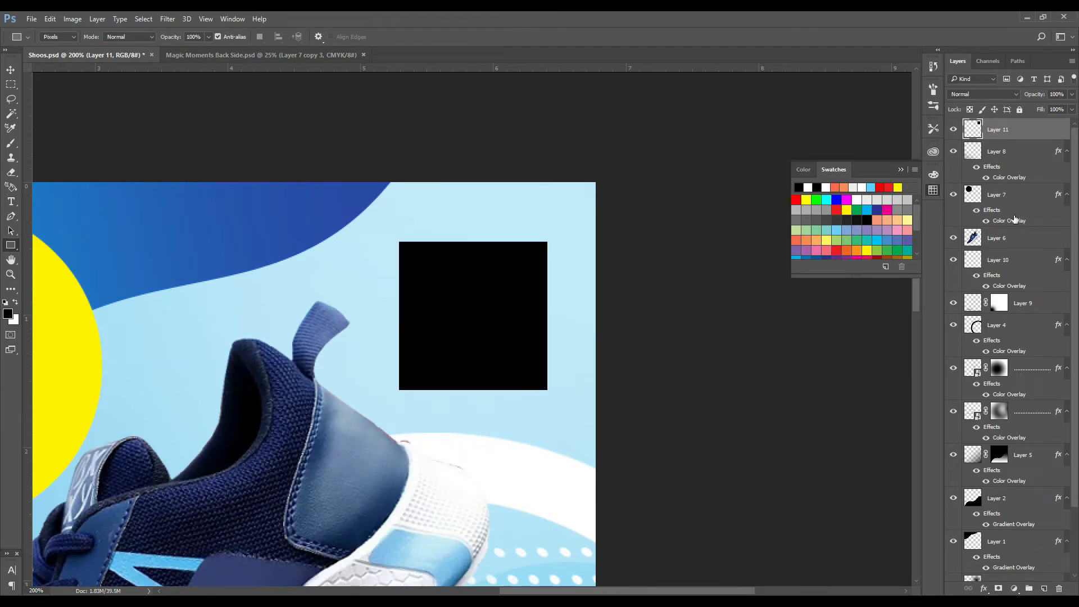
# Turn the black square into a thin outline by contracting its selection, deleting the inside and deselecting.
pyautogui.keyDown('ctrl'); pyautogui.click(971, 131); pyautogui.keyUp('ctrl')
pyautogui.click(143, 19)
pyautogui.moveTo(205, 164)
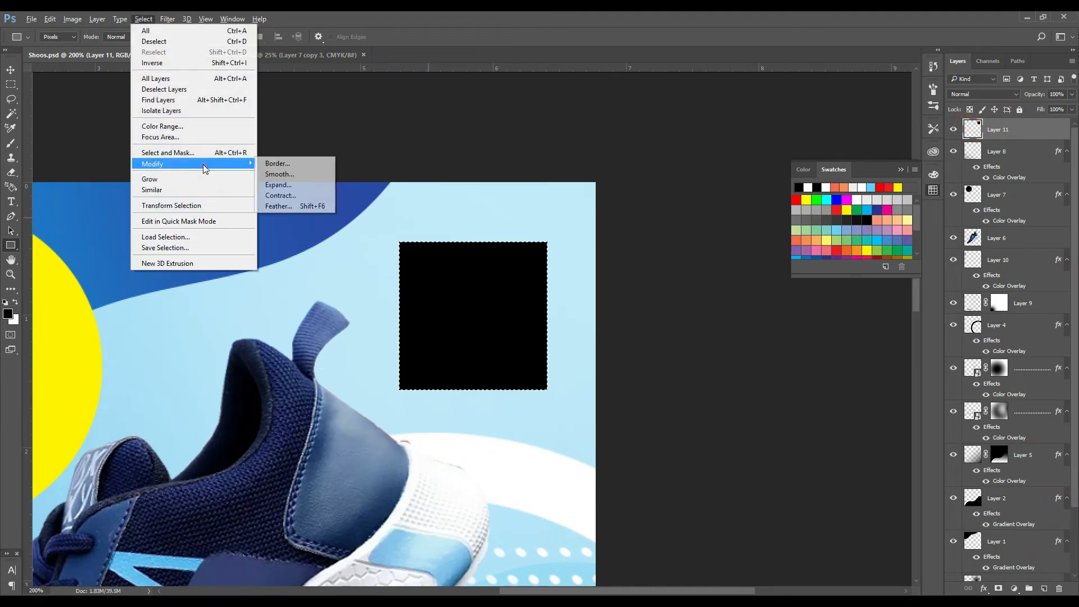
pyautogui.click(285, 197)
pyautogui.press('Return')
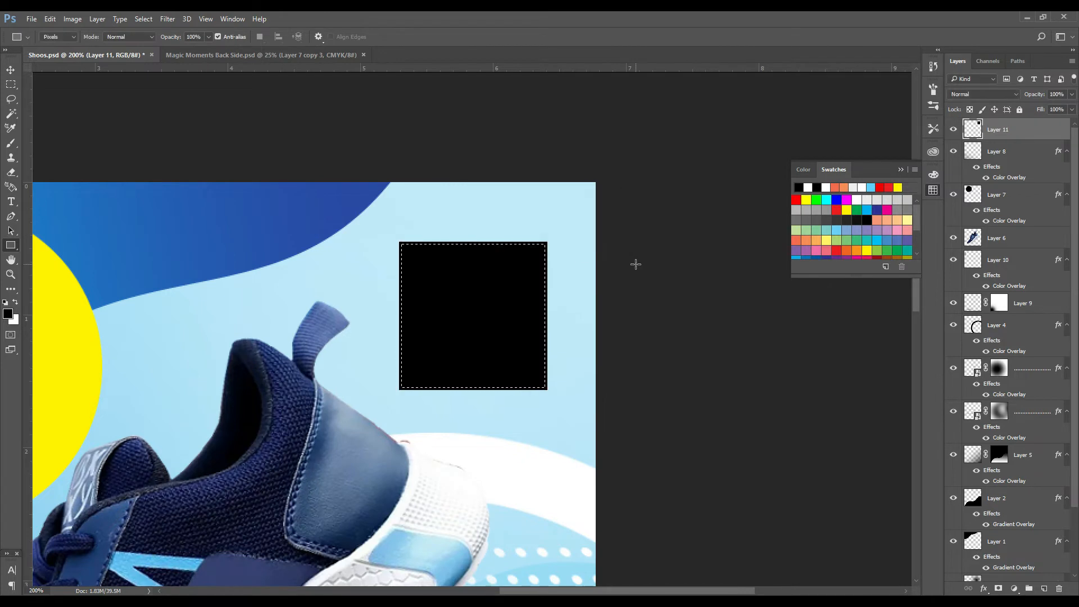
pyautogui.press('Delete')
pyautogui.hotkey('ctrl', 'd')
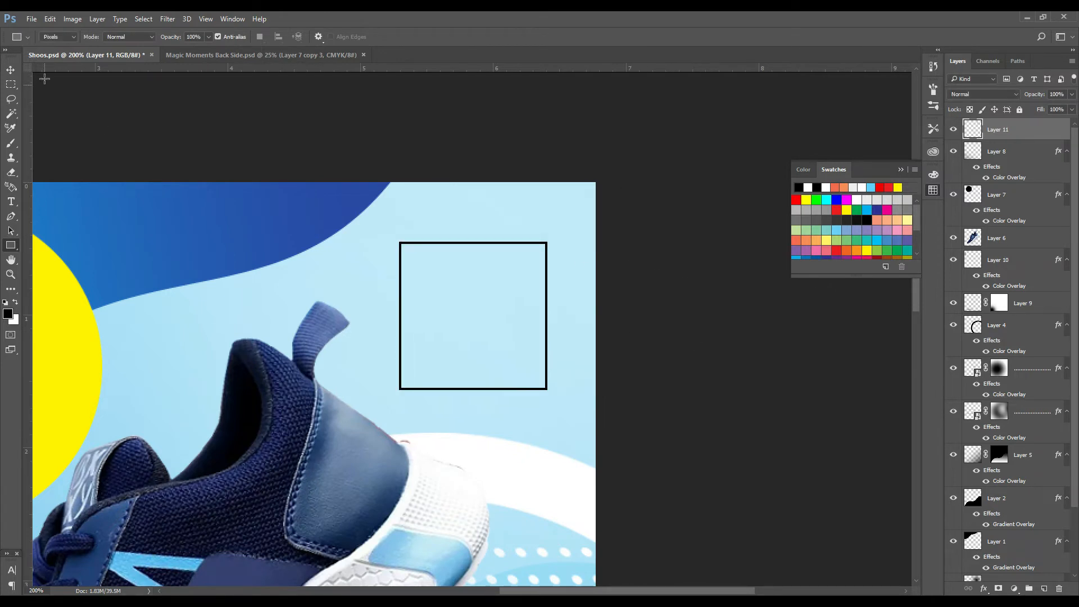
# Scale the square outline to 78.79% and move it closer to the artwork's upper-right corner.
pyautogui.click(10, 69)
pyautogui.hotkey('ctrl', 't')
pyautogui.moveTo(546, 242); pyautogui.dragTo(529, 259)
pyautogui.moveTo(508, 297); pyautogui.dragTo(522, 271)
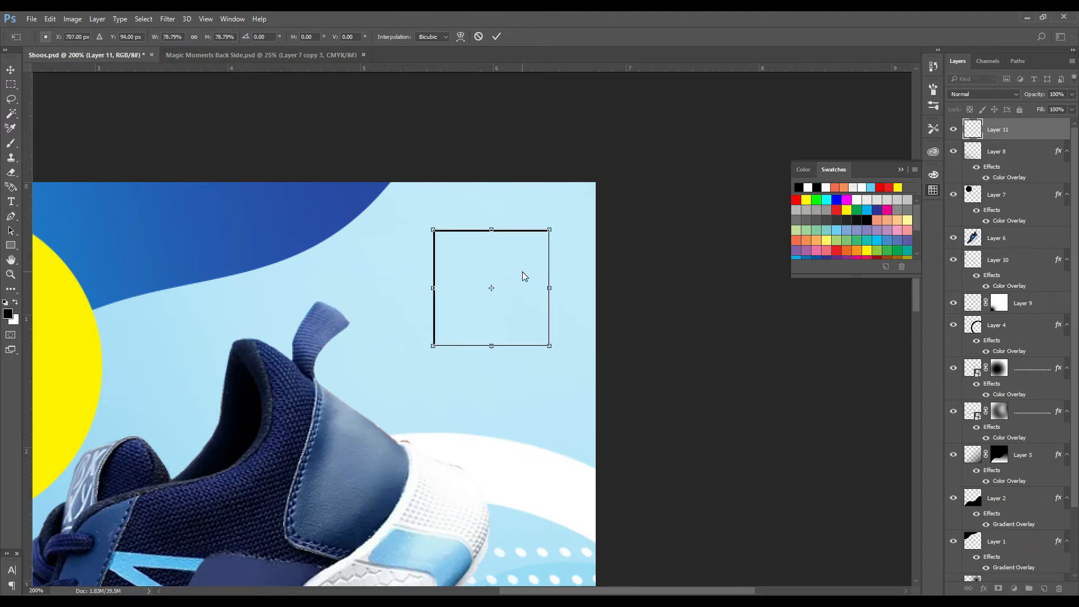
pyautogui.press('Return')
# Add the two-line text "YOUR LOGO" in black Segoe UI at 16 pt near the square outline and center-align it.
pyautogui.press('t')
pyautogui.click(466, 319)
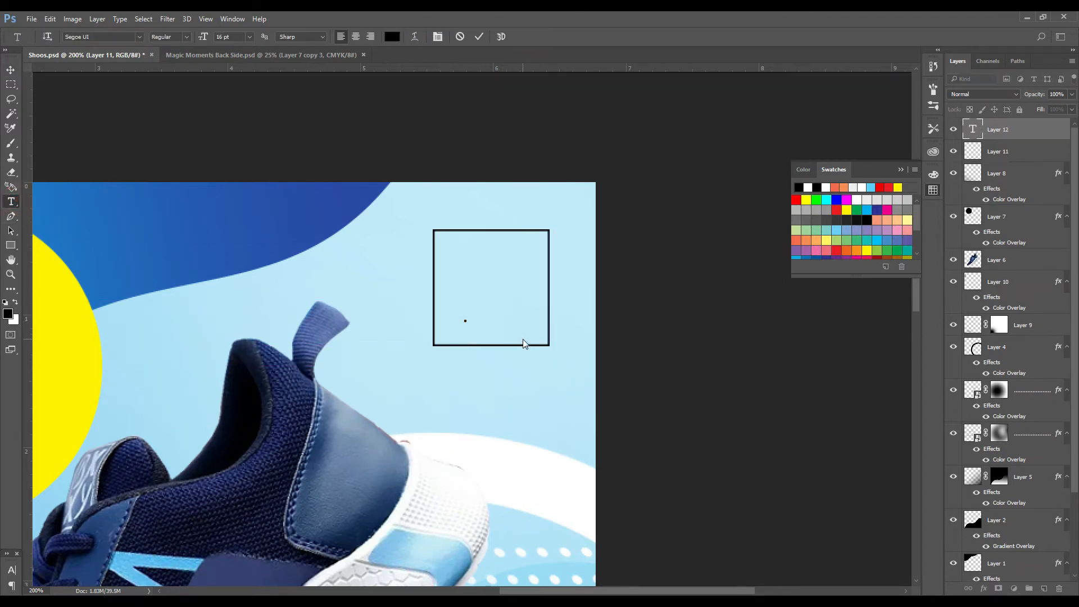
pyautogui.write('YOU  ')
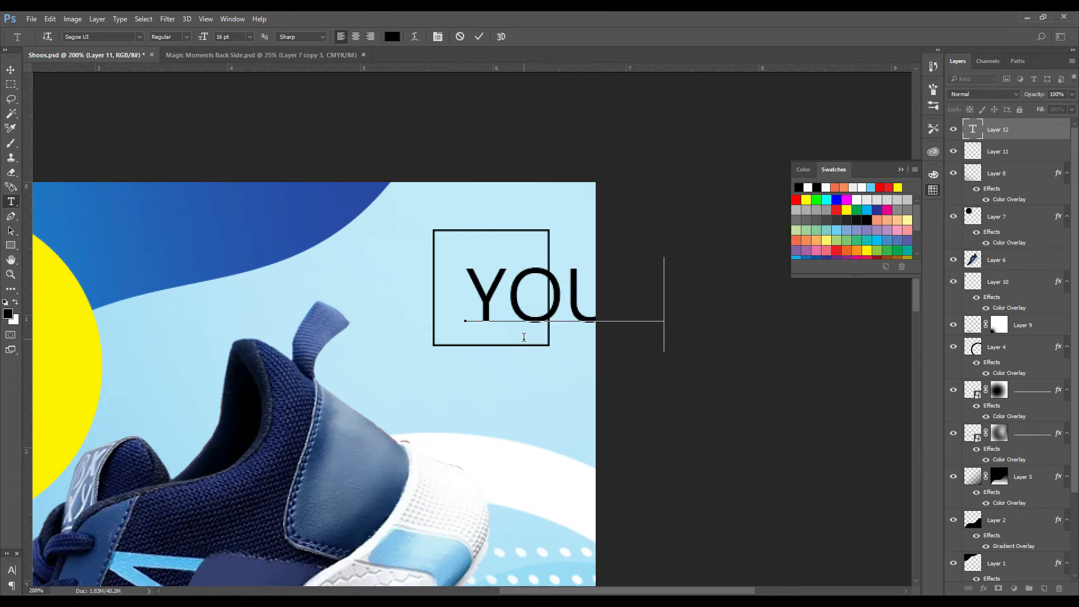
pyautogui.write('LOOK')
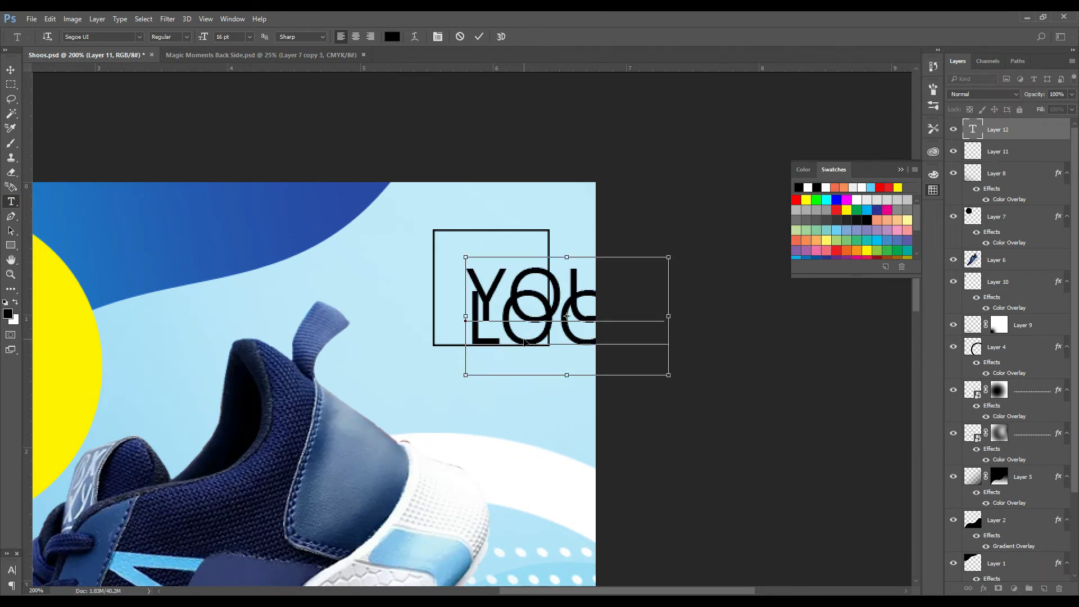
pyautogui.hotkey('ctrl', 'a')
pyautogui.hotkey('ctrl', 'shift', 'c')
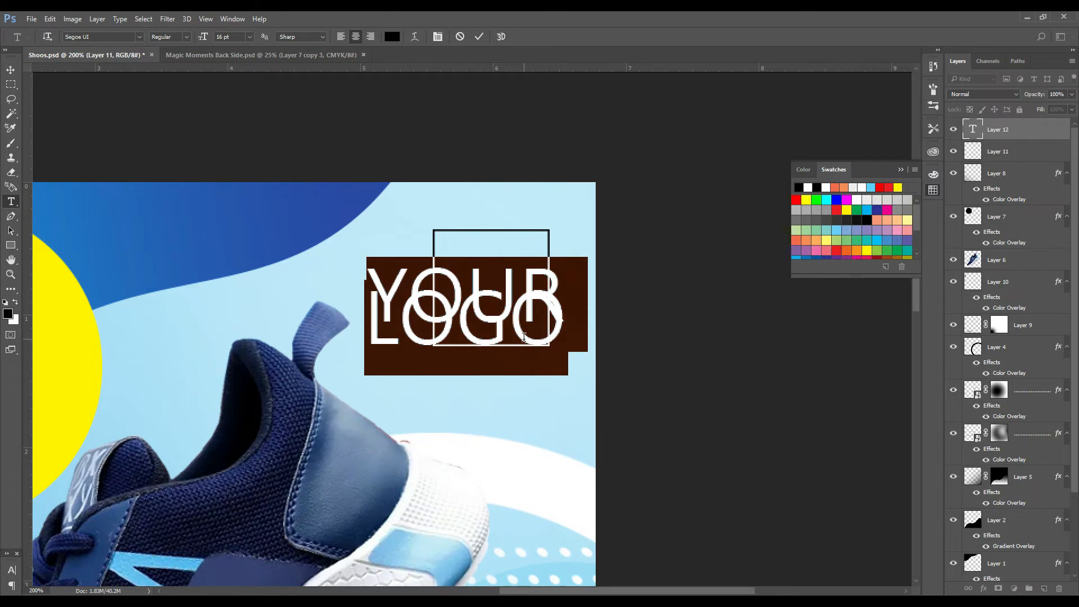
# Increase the line spacing of the YOUR LOGO text until its two lines no longer overlap.
pyautogui.hotkey('alt', 'Down')
pyautogui.hotkey('alt', 'Down')
pyautogui.hotkey('alt', 'Down')
pyautogui.hotkey('alt', 'Down')
pyautogui.hotkey('alt', 'Down')
pyautogui.hotkey('alt', 'Down')
pyautogui.hotkey('alt', 'Down')
pyautogui.hotkey('alt', 'Down')
pyautogui.hotkey('alt', 'Down')
pyautogui.hotkey('alt', 'Down')
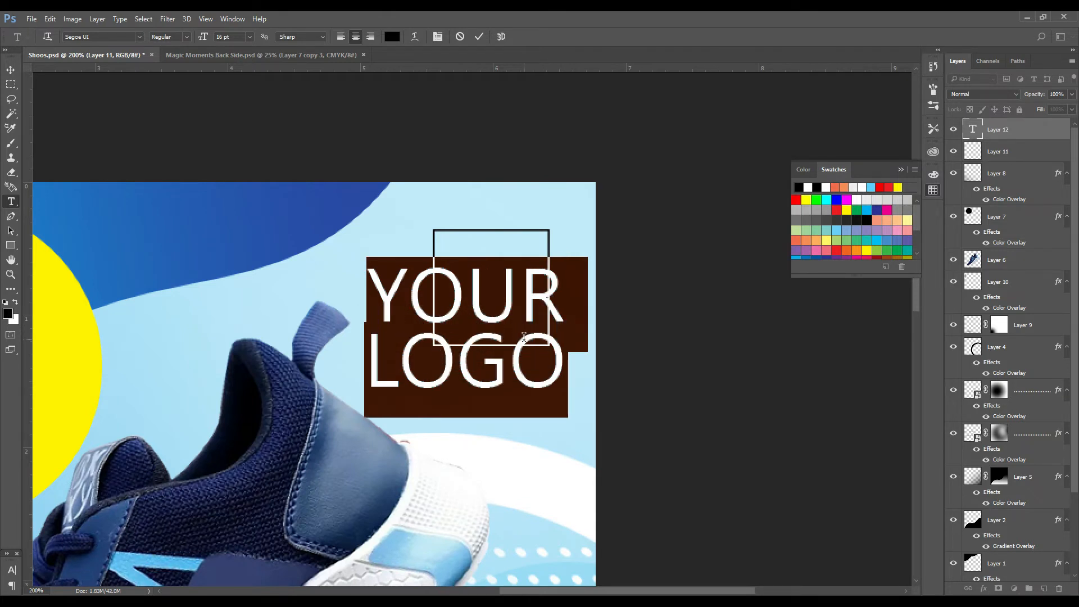
pyautogui.hotkey('alt', 'Down')
pyautogui.hotkey('alt', 'Down')
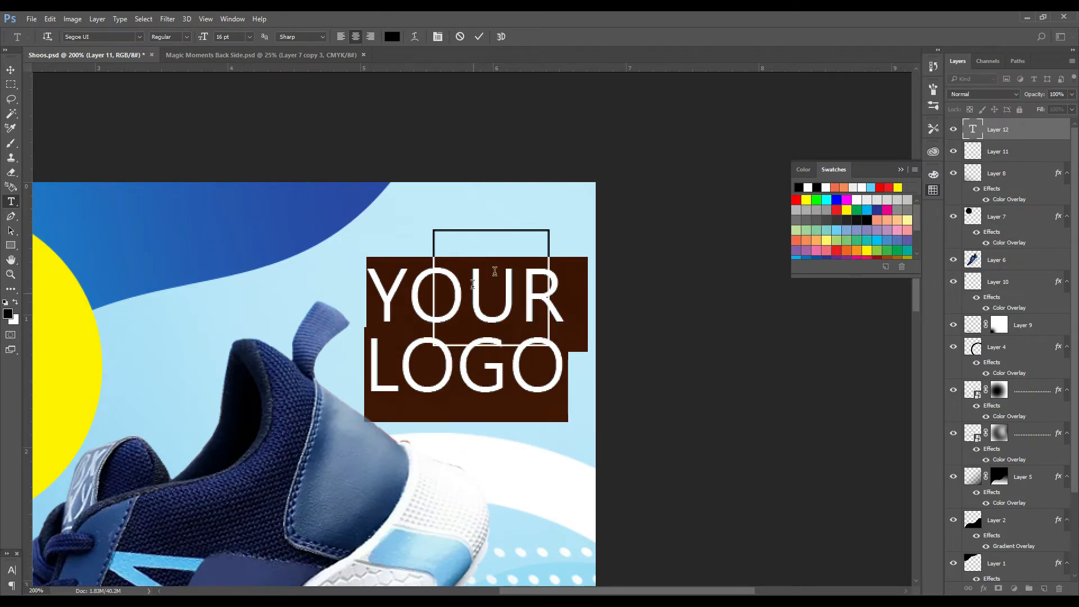
# Scale the YOUR LOGO text to about 49% and center it inside the square outline.
pyautogui.click(11, 70)
pyautogui.hotkey('ctrl', 't')
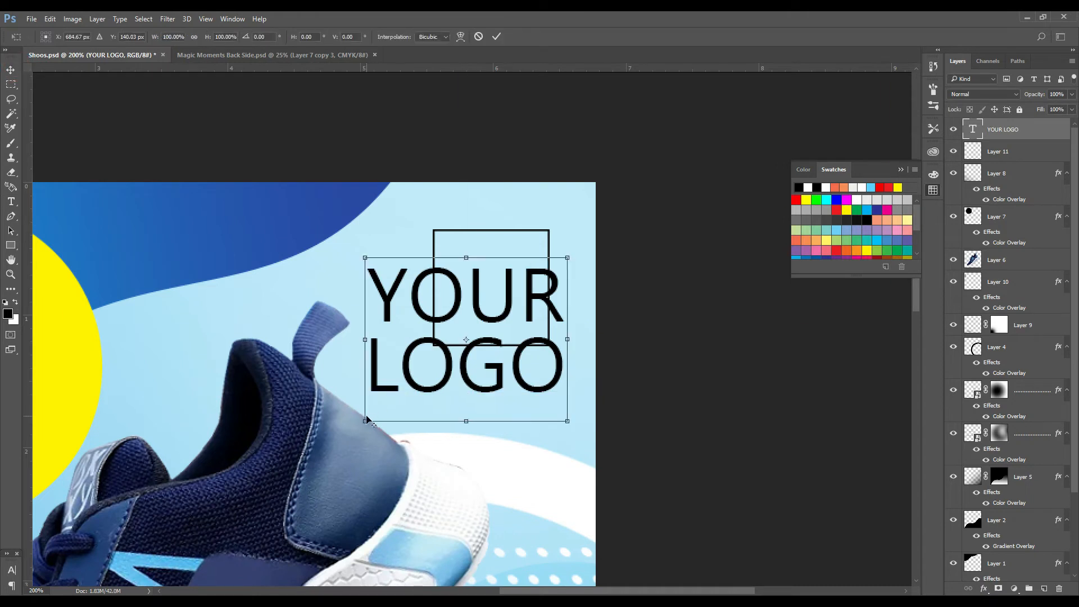
pyautogui.moveTo(365, 419); pyautogui.dragTo(415, 393)
pyautogui.moveTo(507, 299); pyautogui.dragTo(514, 280)
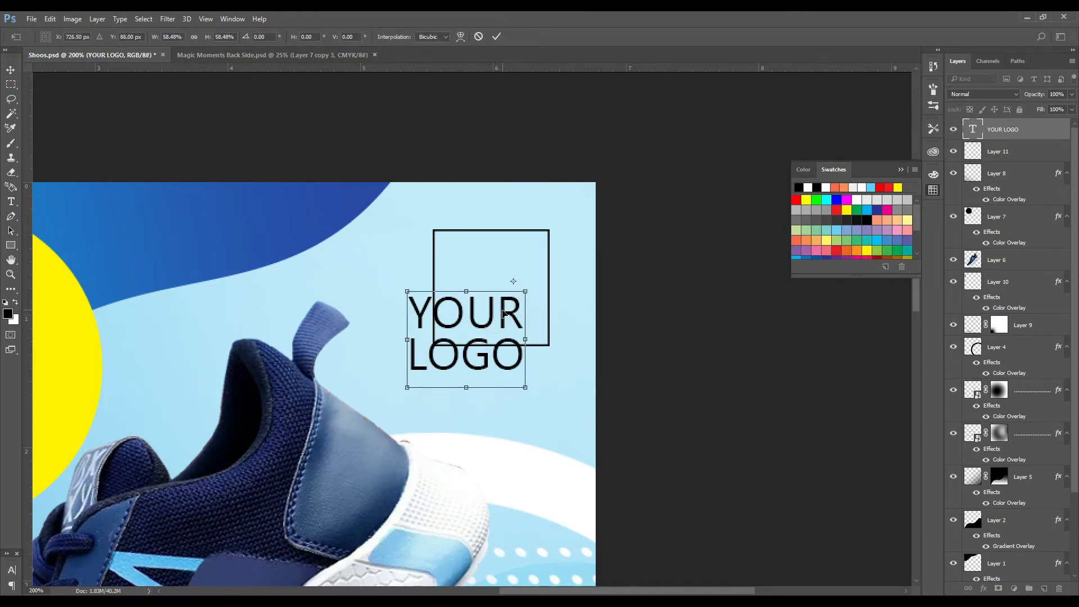
pyautogui.hotkey('ctrl', 'z')
pyautogui.moveTo(506, 372); pyautogui.dragTo(533, 314)
pyautogui.moveTo(554, 239); pyautogui.dragTo(539, 248)
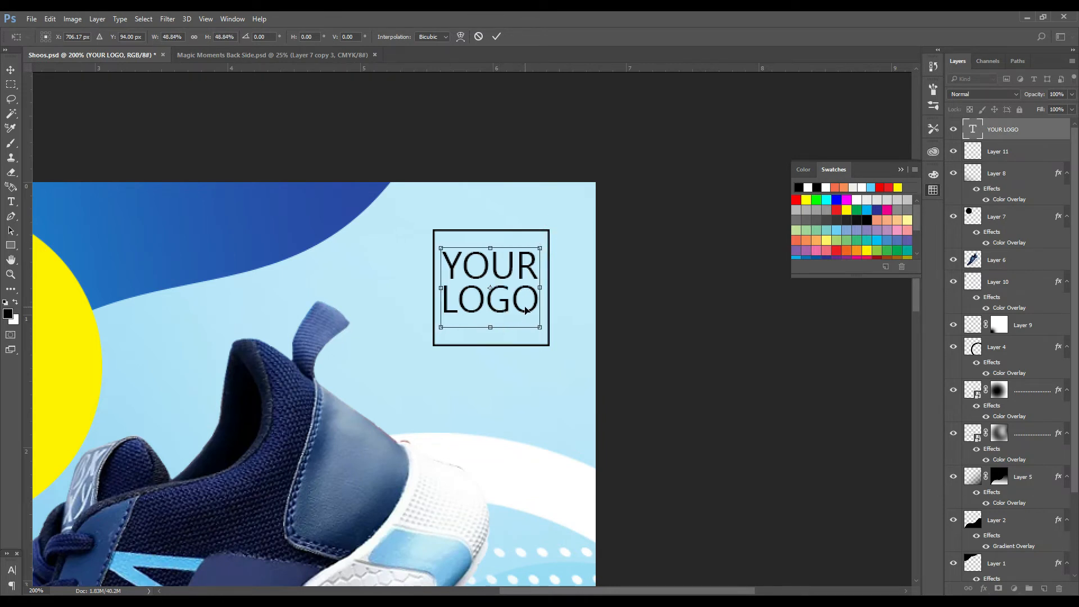
pyautogui.press('Return')
pyautogui.press('Down')
pyautogui.press('Down')
pyautogui.press('Down')
pyautogui.press('Down')
pyautogui.press('Down')
pyautogui.press('Down')
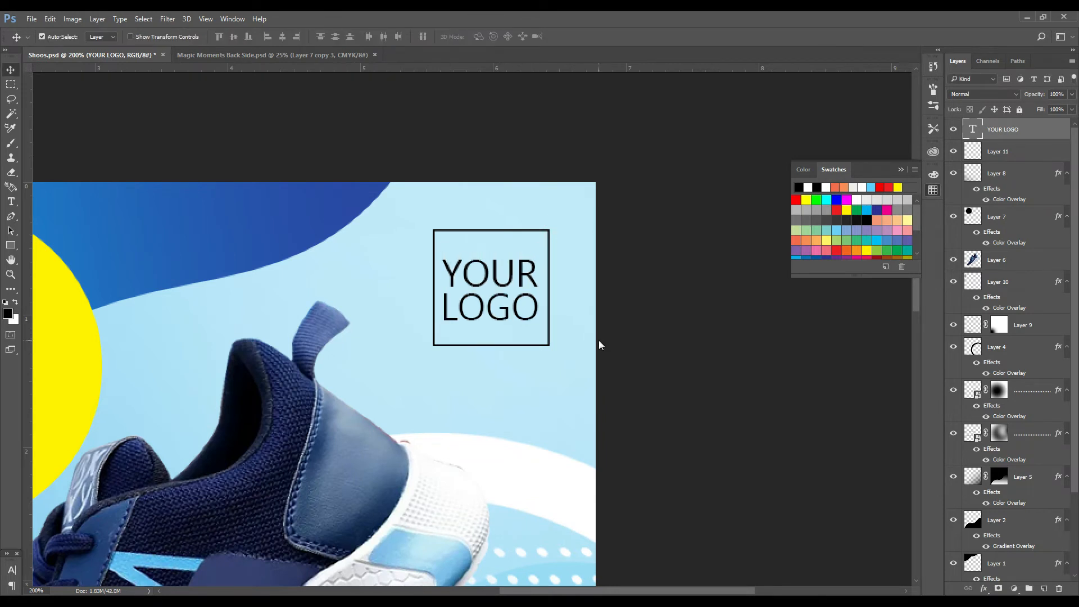
pyautogui.press('Right')
# Set the YOUR LOGO text to Bold and slightly adjust its size with a transform.
pyautogui.click(10, 201)
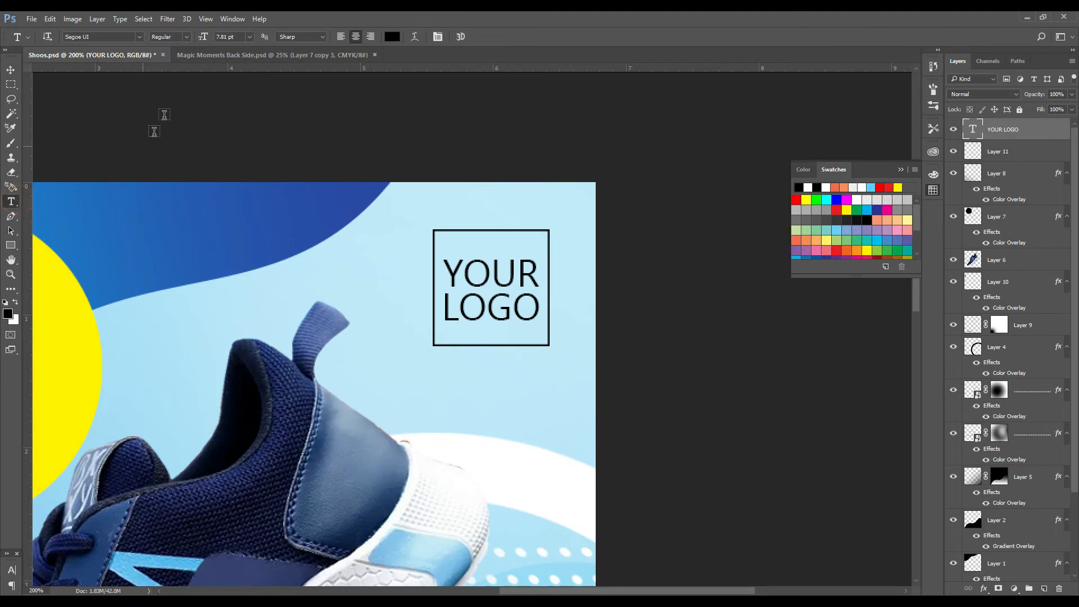
pyautogui.click(186, 37)
pyautogui.click(169, 115)
pyautogui.click(11, 70)
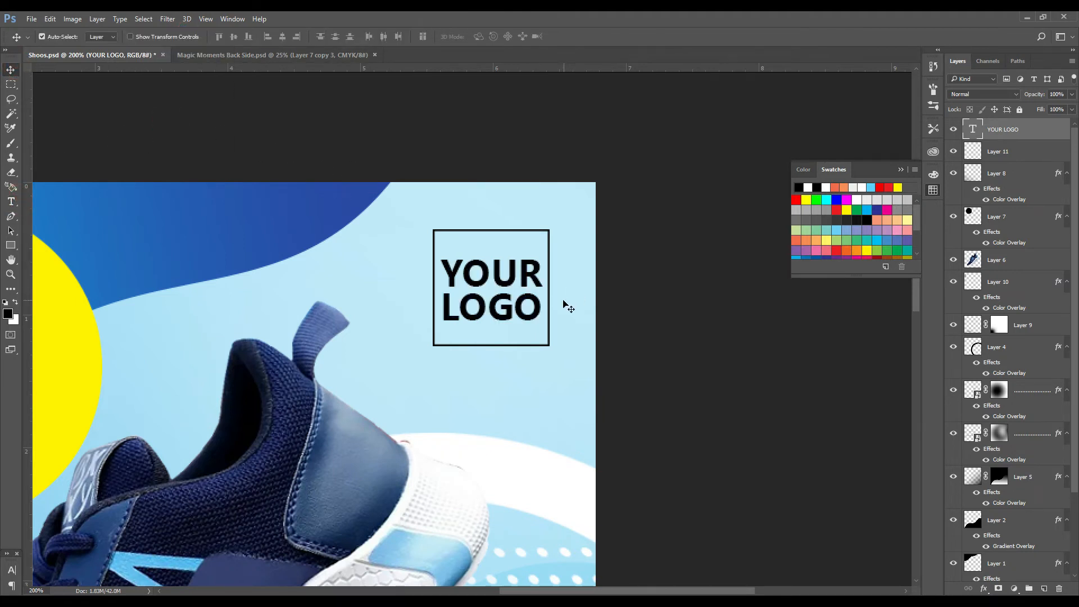
pyautogui.hotkey('ctrl', 't')
pyautogui.moveTo(493, 256); pyautogui.dragTo(493, 257)
pyautogui.press('Return')
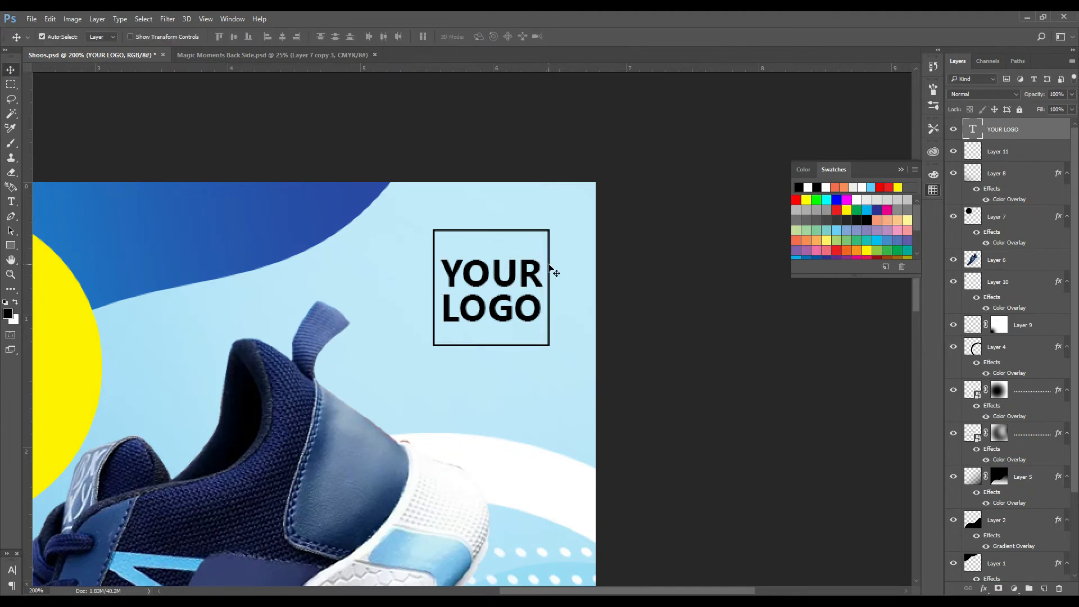
# Save the document with the finished logo placeholder.
pyautogui.hotkey('ctrl', '-')
pyautogui.hotkey('ctrl', '-')
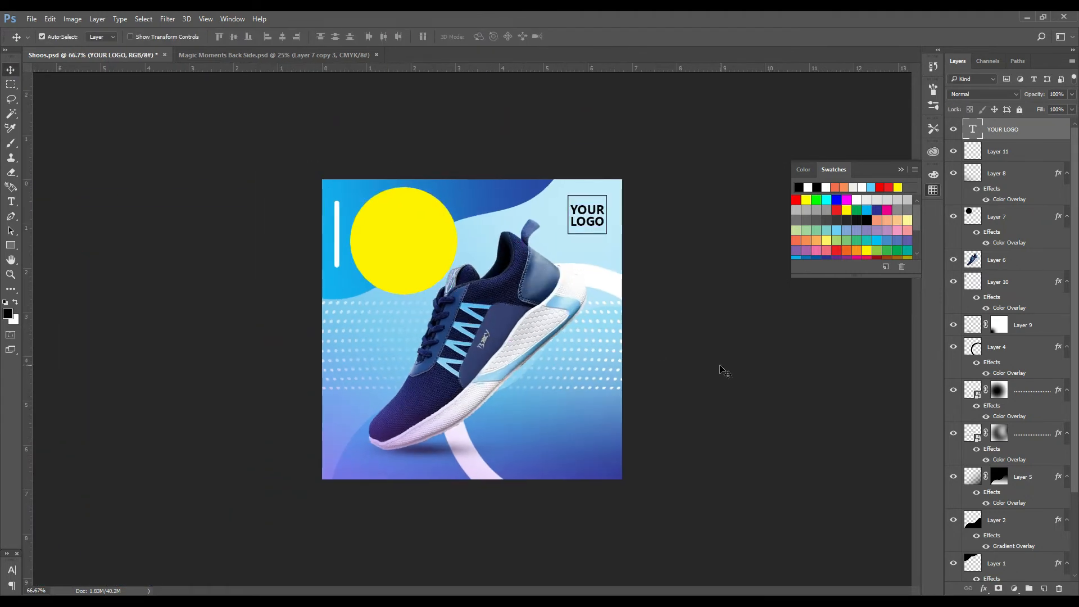
pyautogui.hotkey('ctrl', 's')
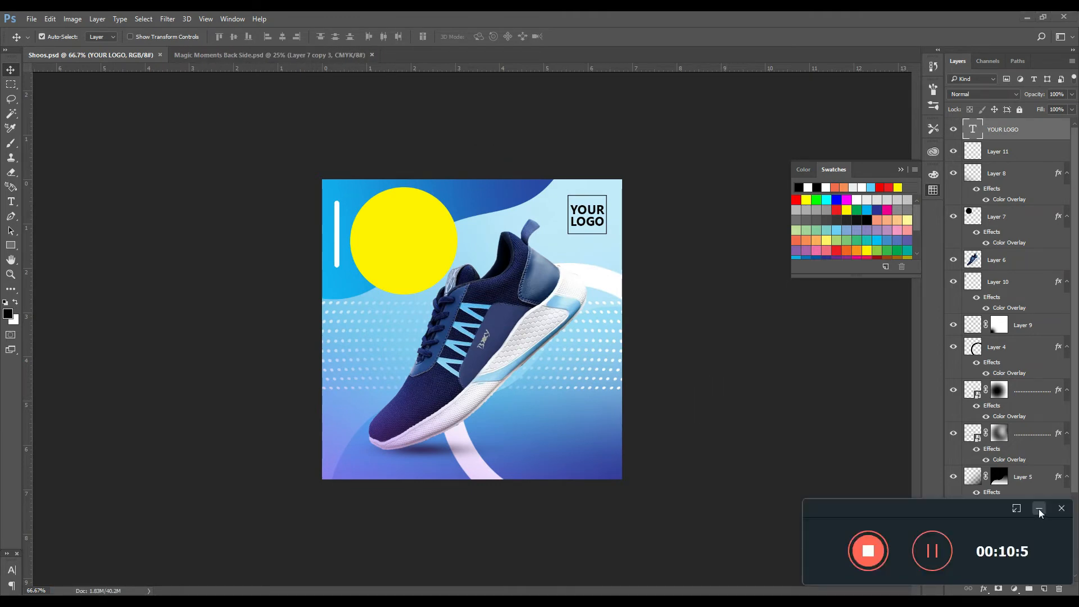
pyautogui.click(1039, 508)
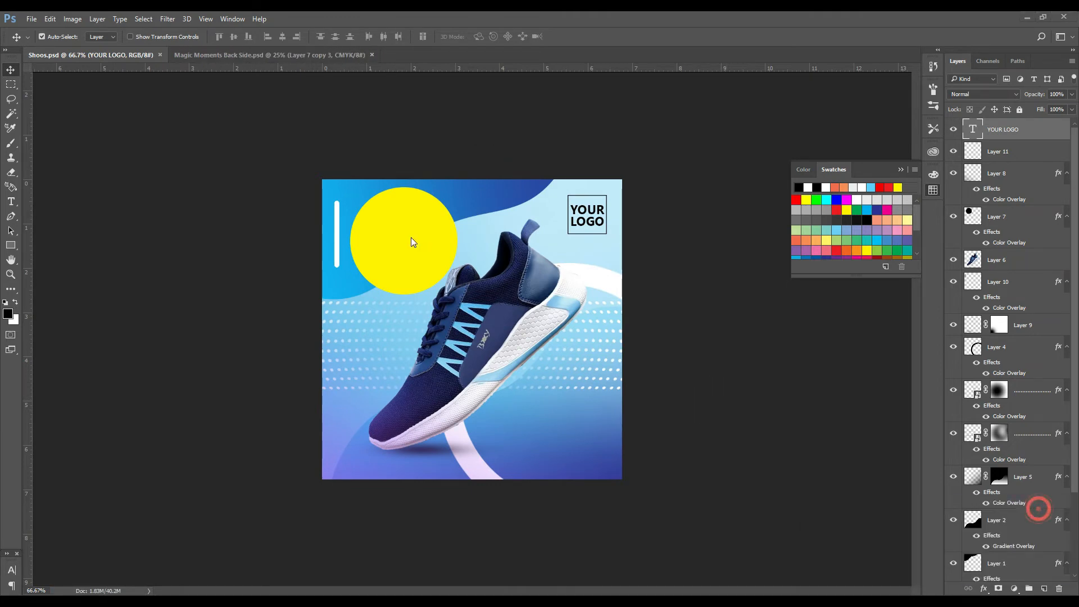
# Copy the YOUR LOGO text onto the yellow circle and replace its wording with "BEST".
pyautogui.click(417, 239)
pyautogui.hotkey('ctrl', '+')
pyautogui.hotkey('ctrl', '+')
pyautogui.scroll(5, 417, 242)
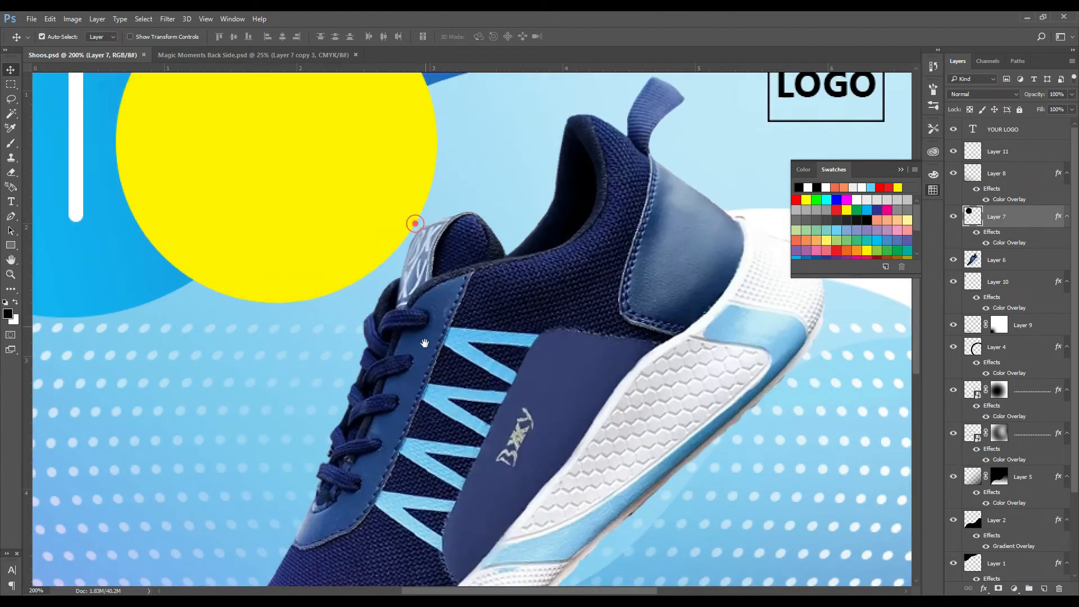
pyautogui.moveTo(788, 104); pyautogui.dragTo(310, 163)
pyautogui.click(13, 204)
pyautogui.hotkey('ctrl', 'a')
pyautogui.write('BEST')
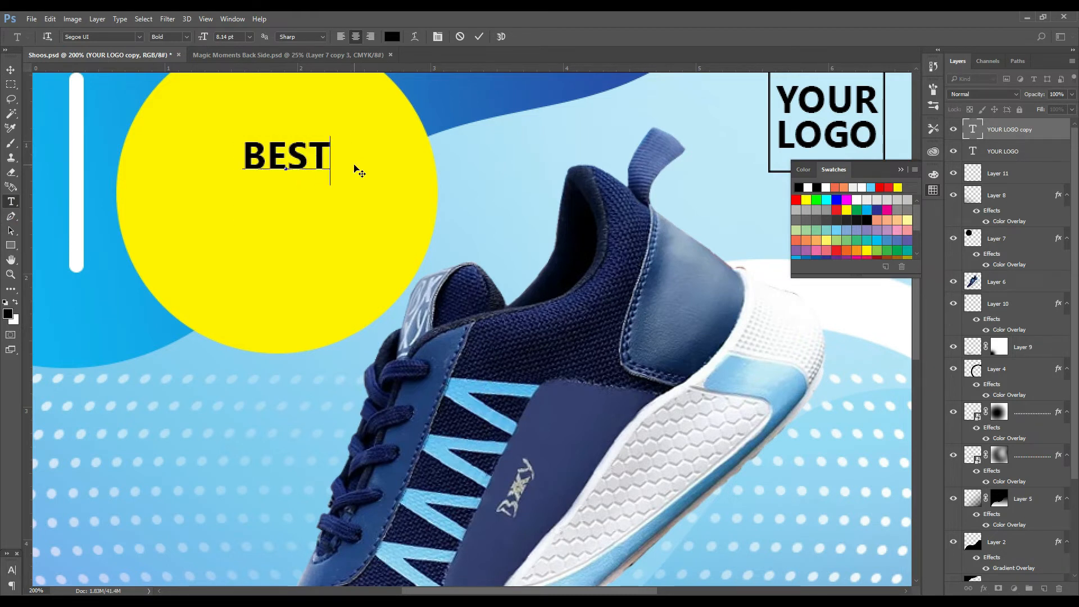
# Add "SELLER" as a second line below "BEST" and left-align the two lines of text.
pyautogui.press('Return')
pyautogui.write('SELLER')
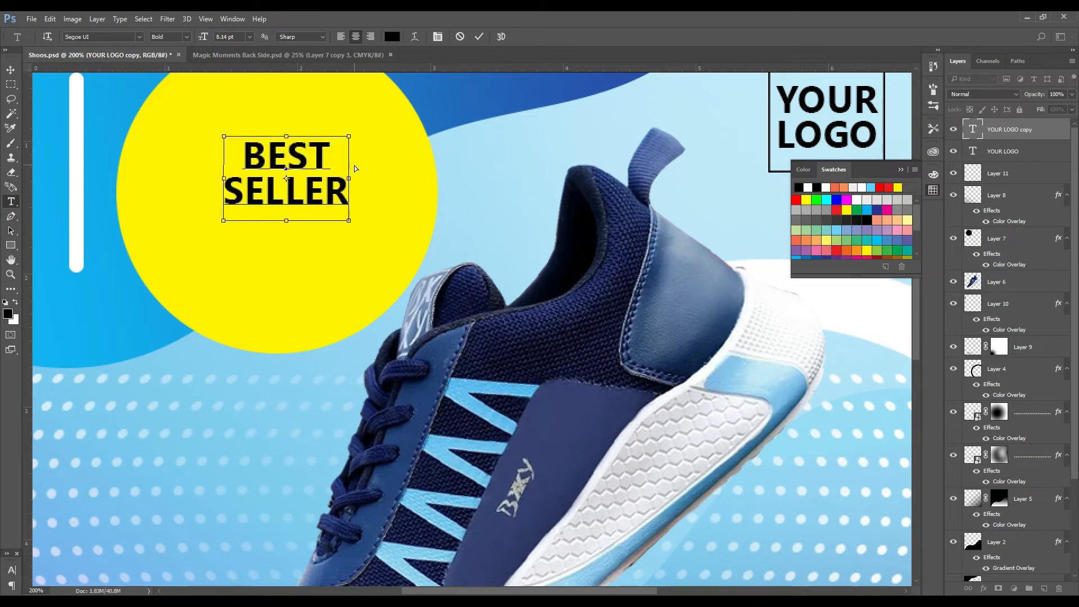
pyautogui.hotkey('ctrl', 'a')
pyautogui.hotkey('ctrl', 'shift', 'l')
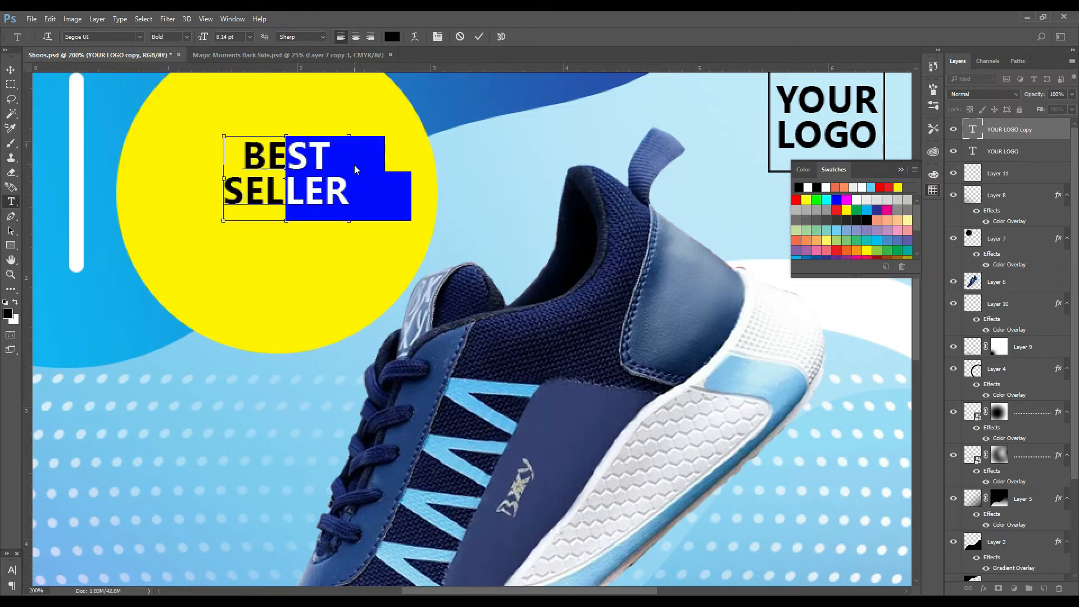
pyautogui.click(10, 69)
pyautogui.hotkey('ctrl', '-')
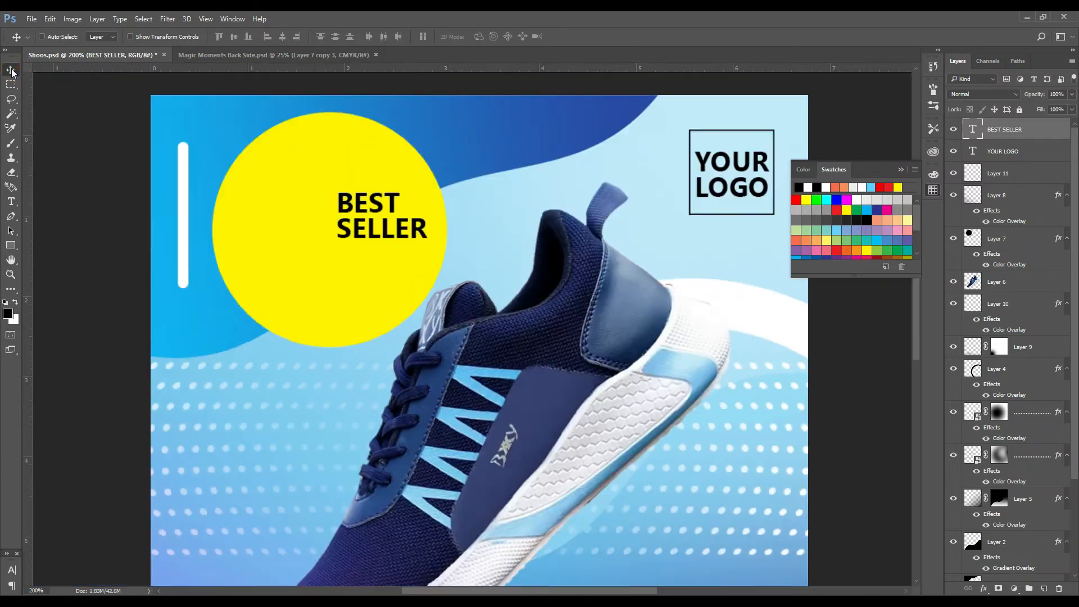
# Scale the BEST SELLER text to about 201%, position it inside the yellow circle and save the document.
pyautogui.hotkey('ctrl', 't')
pyautogui.moveTo(369, 210); pyautogui.dragTo(312, 251)
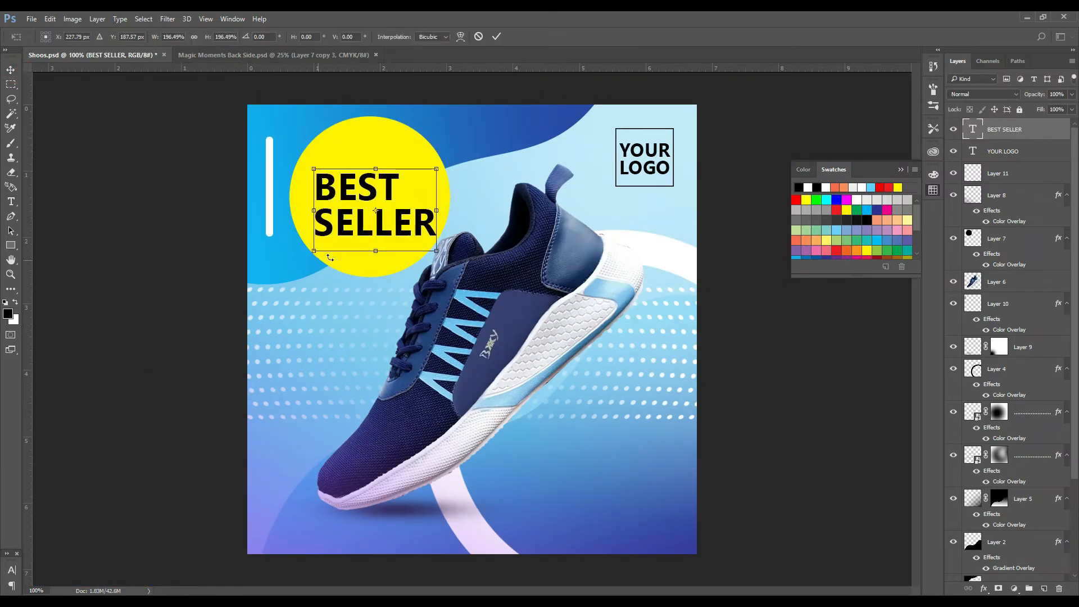
pyautogui.moveTo(417, 230); pyautogui.dragTo(439, 244)
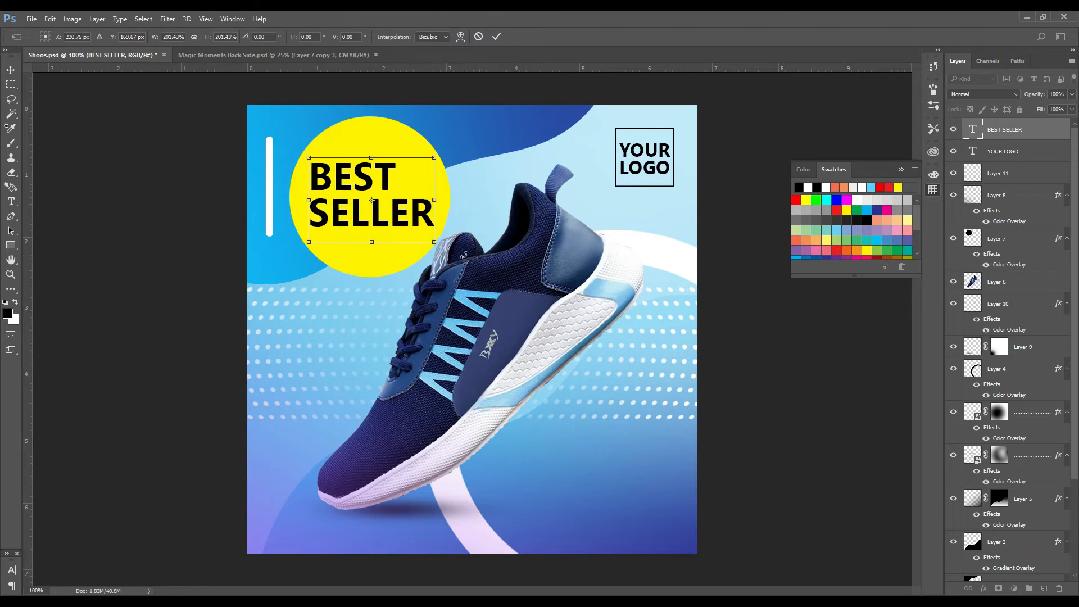
pyautogui.press('Return')
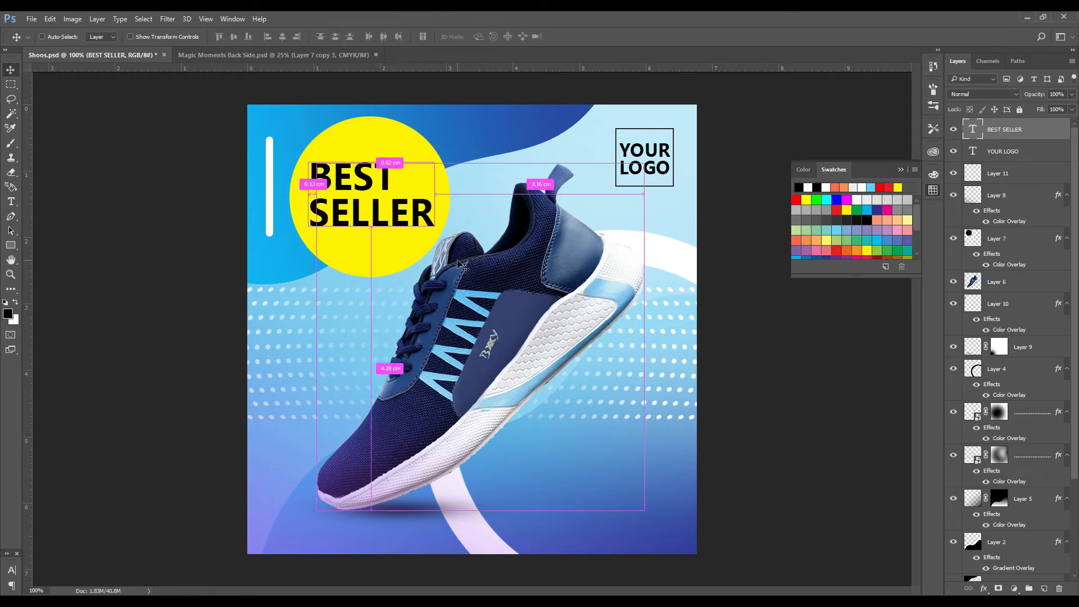
pyautogui.hotkey('ctrl', 's')
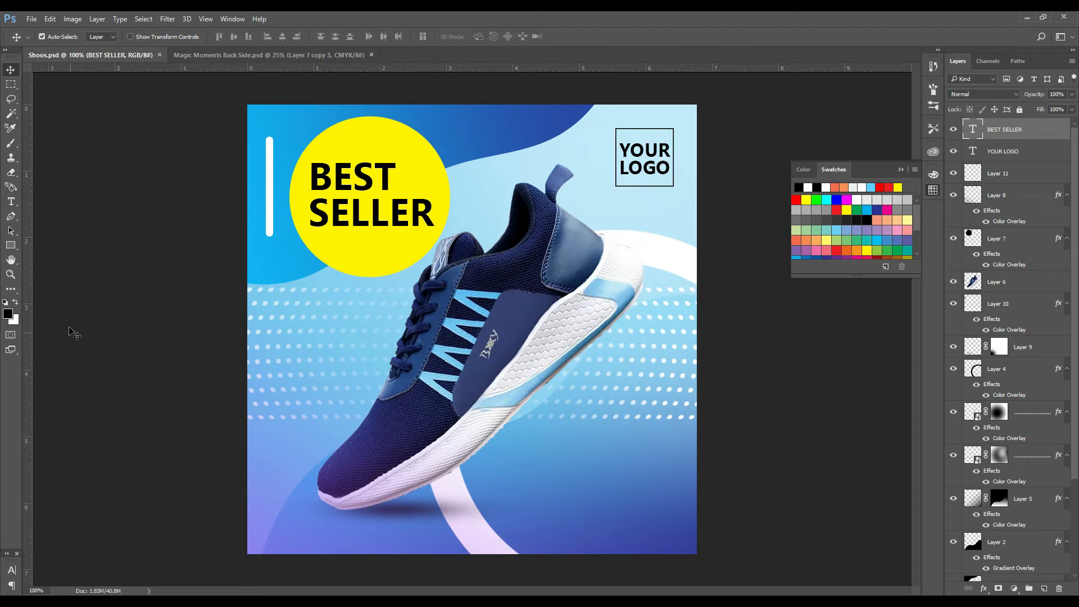
# Add a new layer, try a black rounded rectangle with a 32 px radius in the canvas's lower-right corner, and undo it.
pyautogui.click(15, 248)
pyautogui.click(50, 257)
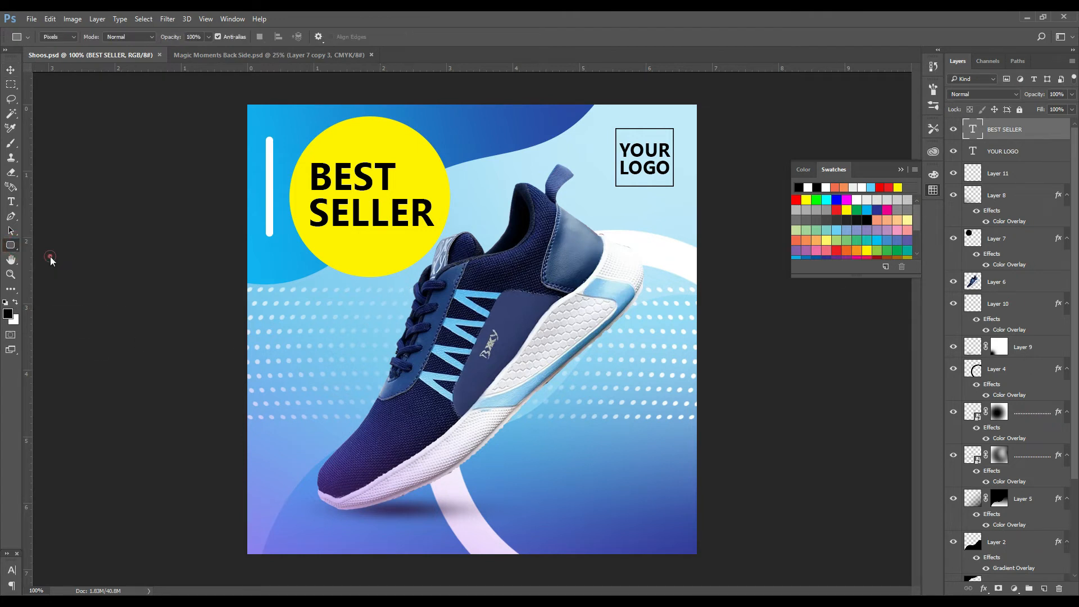
pyautogui.click(1045, 589)
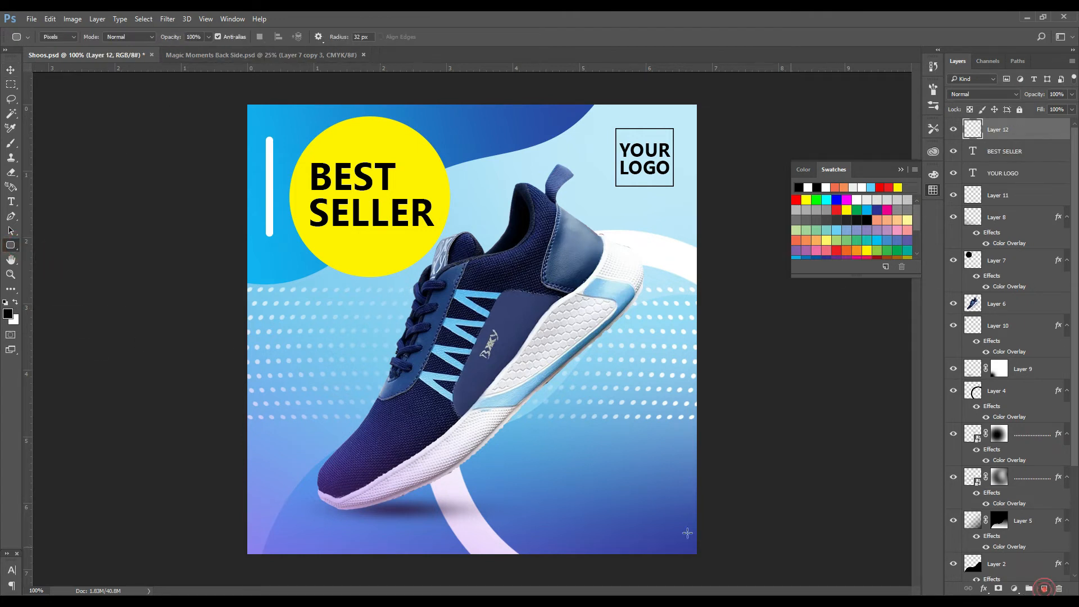
pyautogui.moveTo(503, 490); pyautogui.dragTo(678, 532)
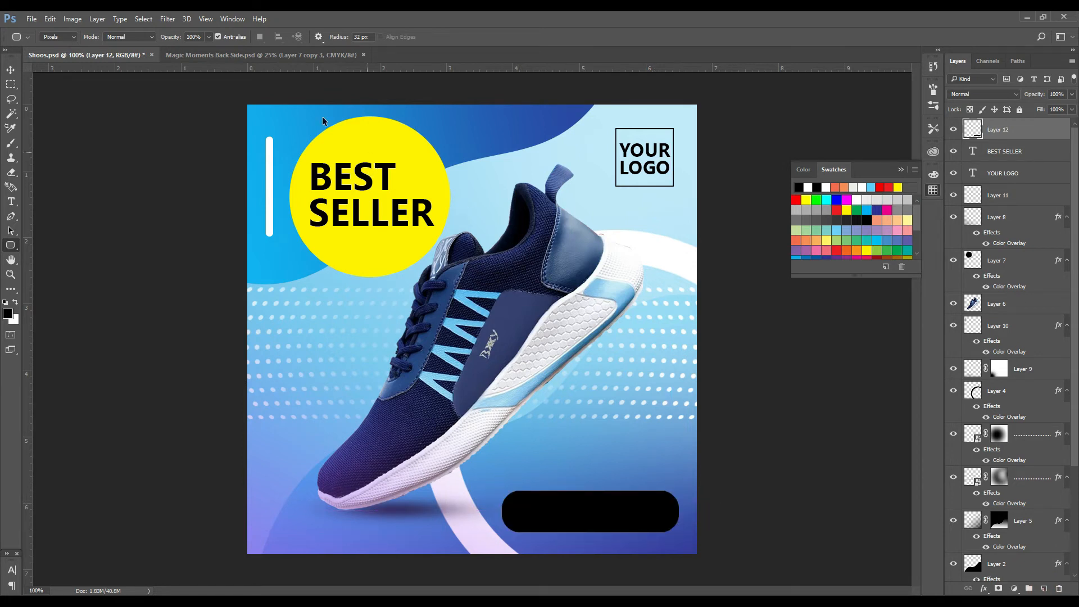
pyautogui.hotkey('ctrl', 'z')
# Increase the corner radius, draw a black pill-shaped bar in the canvas's lower-right corner and nudge it slightly up.
pyautogui.press('Return')
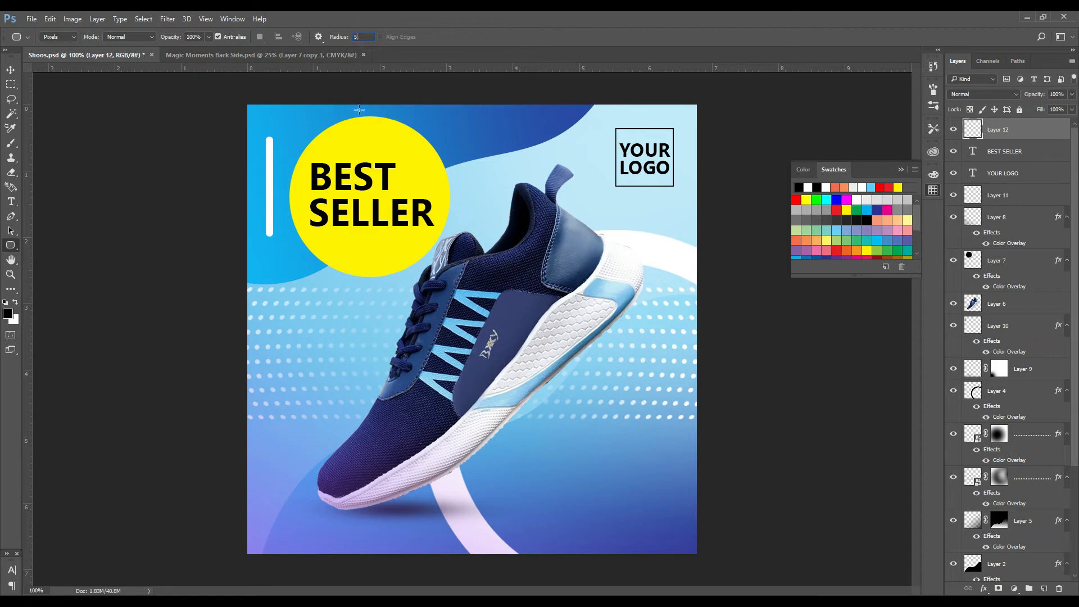
pyautogui.write('555555')
pyautogui.press('Return')
pyautogui.moveTo(502, 494); pyautogui.dragTo(676, 532)
pyautogui.click(11, 71)
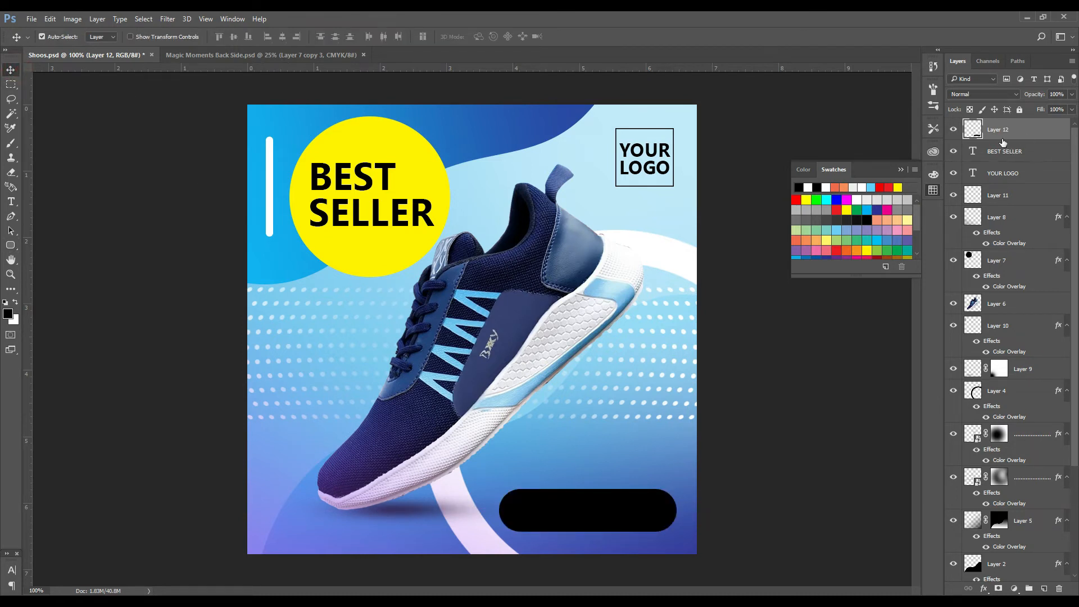
pyautogui.click(954, 130)
pyautogui.click(954, 130)
pyautogui.press('Up')
# Add a Gradient Overlay to the pill bar and give its starting colour stop a purple swatch at location 3%.
pyautogui.click(983, 588)
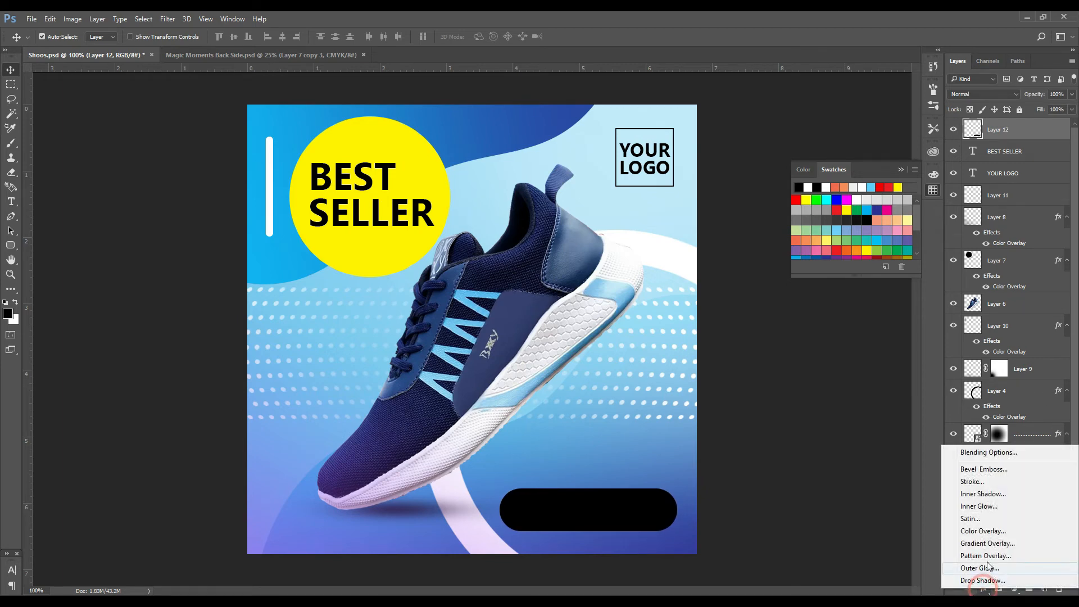
pyautogui.click(968, 555)
pyautogui.moveTo(614, 302); pyautogui.dragTo(144, 70)
pyautogui.click(318, 199)
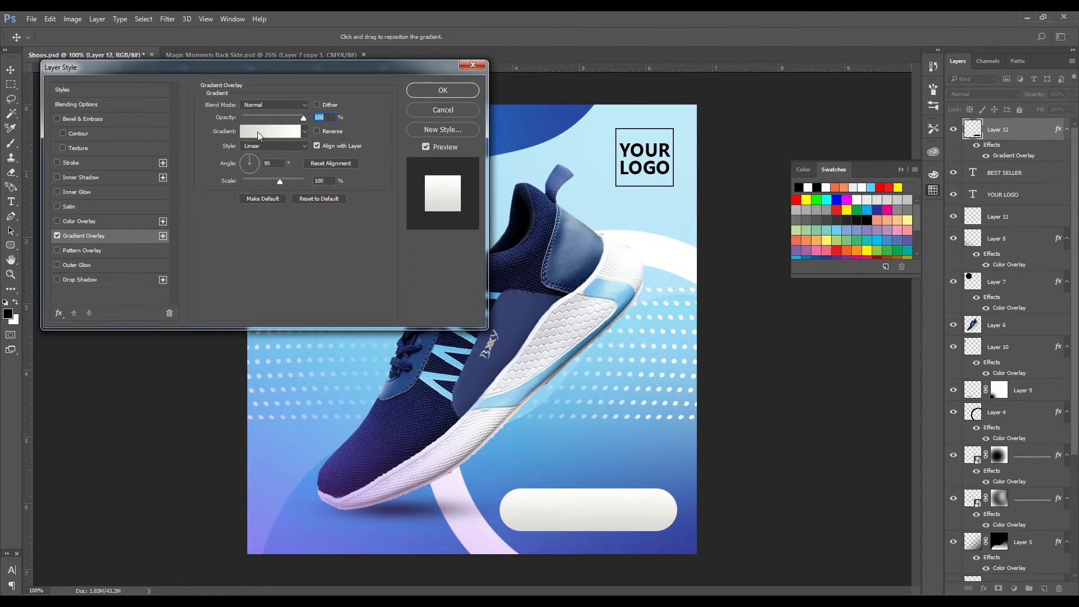
pyautogui.click(263, 132)
pyautogui.moveTo(431, 307); pyautogui.dragTo(437, 307)
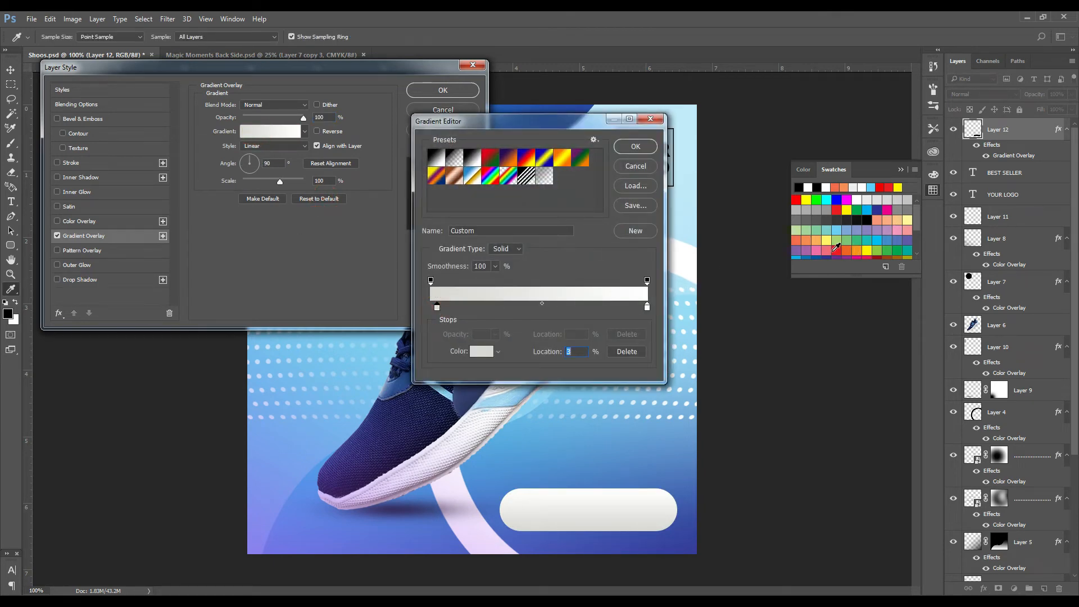
pyautogui.click(798, 249)
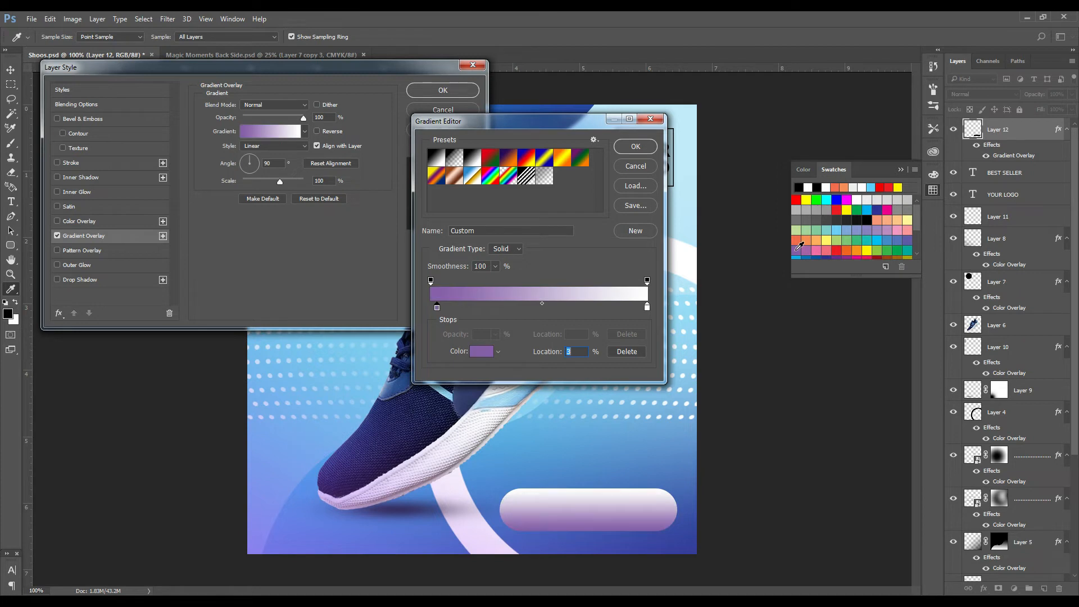
# Set the gradient's end colour stop at 100% to a light violet.
pyautogui.click(647, 307)
pyautogui.click(812, 248)
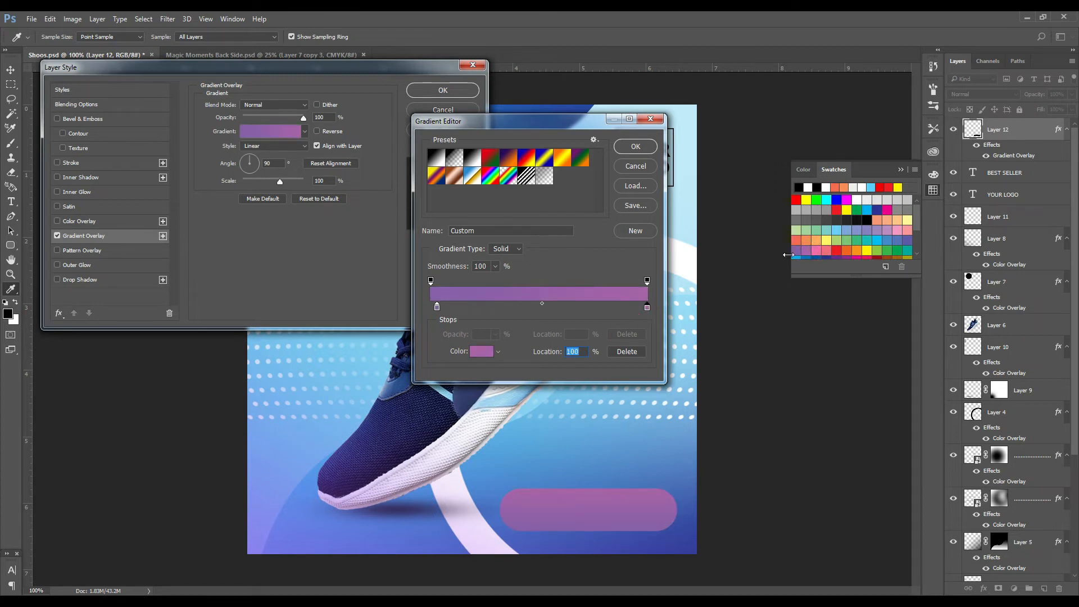
pyautogui.click(481, 351)
pyautogui.click(793, 401)
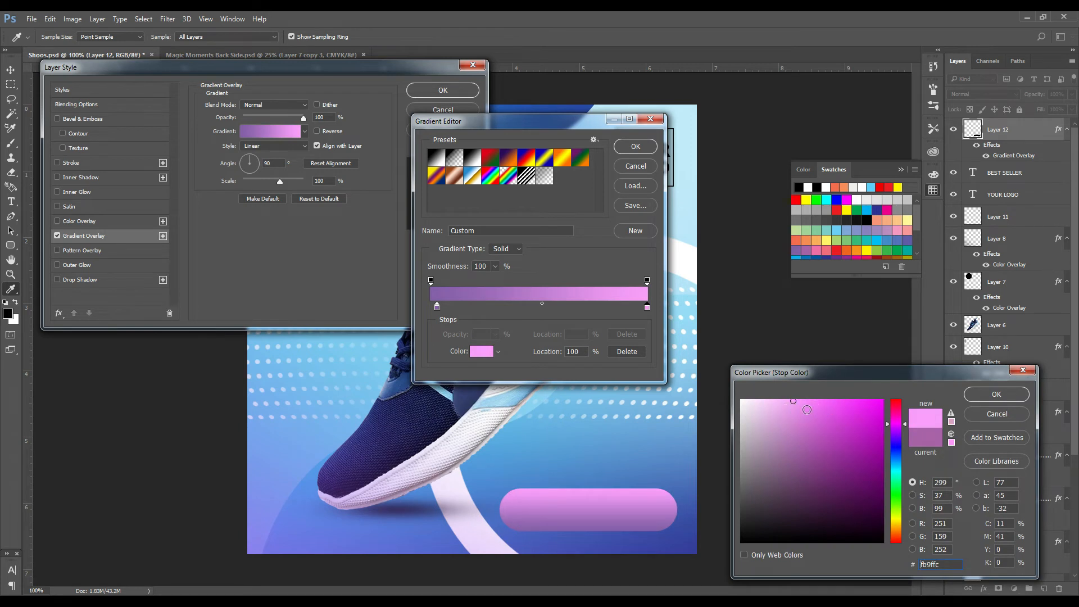
pyautogui.click(806, 410)
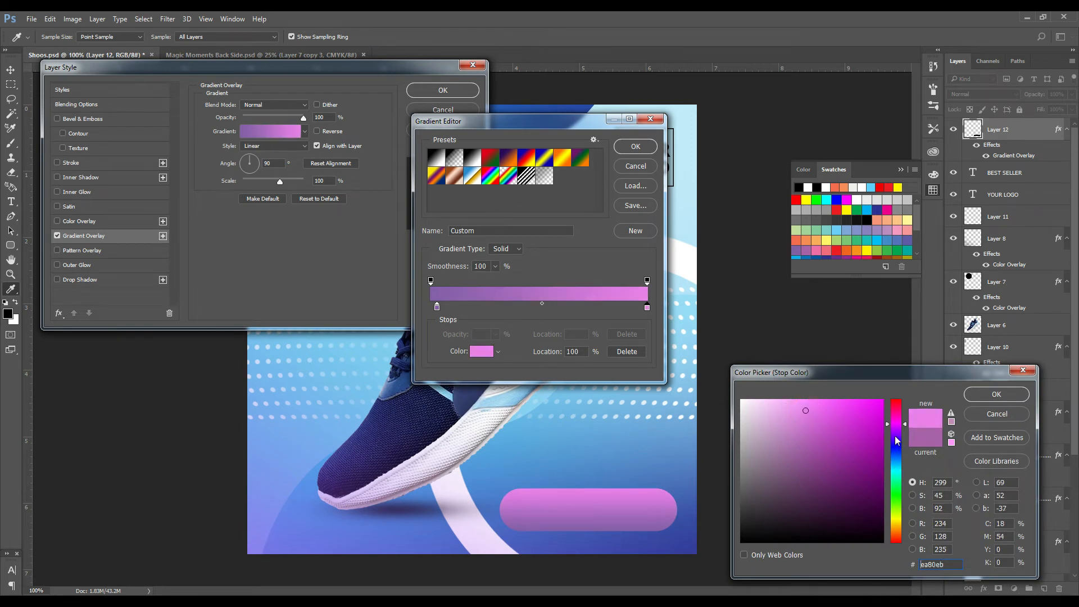
pyautogui.click(896, 437)
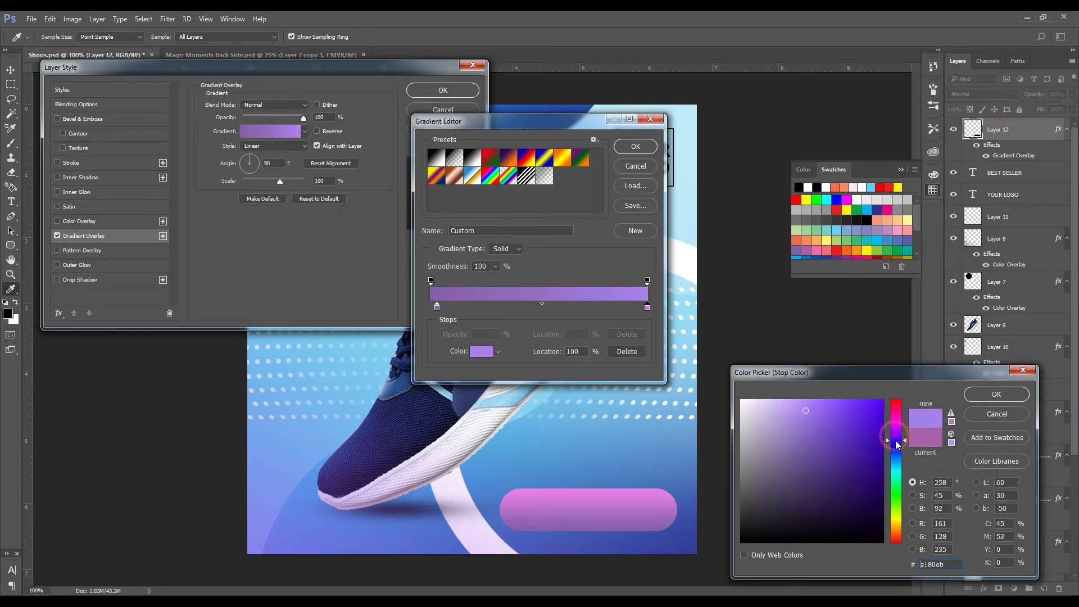
pyautogui.click(437, 309)
pyautogui.press('Return')
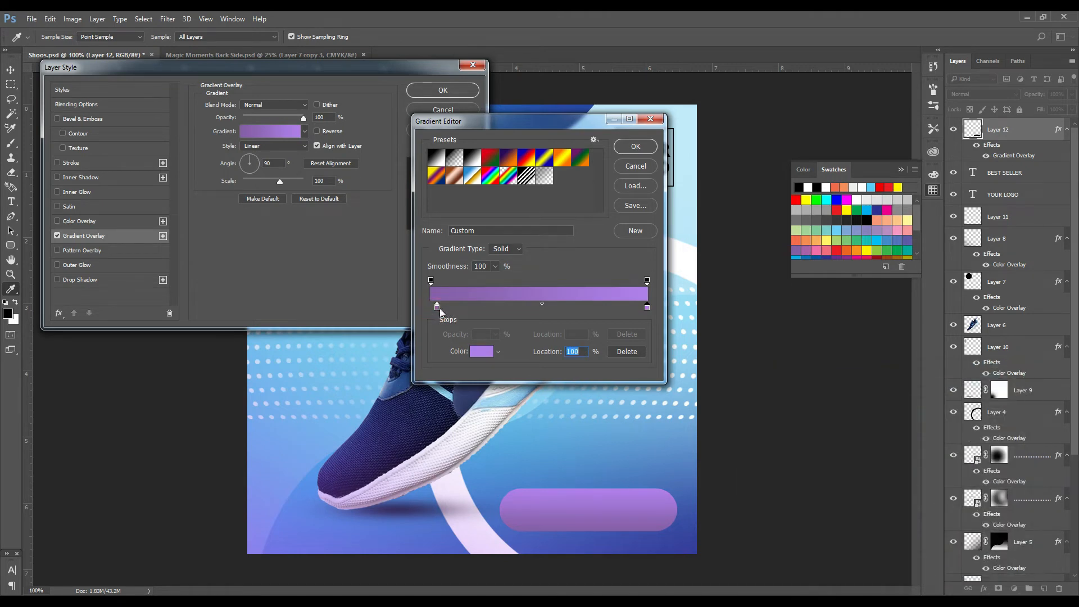
# Move the gradient's starting stop to 7%, set it to a dark purple and apply the layer style.
pyautogui.moveTo(439, 308); pyautogui.dragTo(444, 309)
pyautogui.click(482, 352)
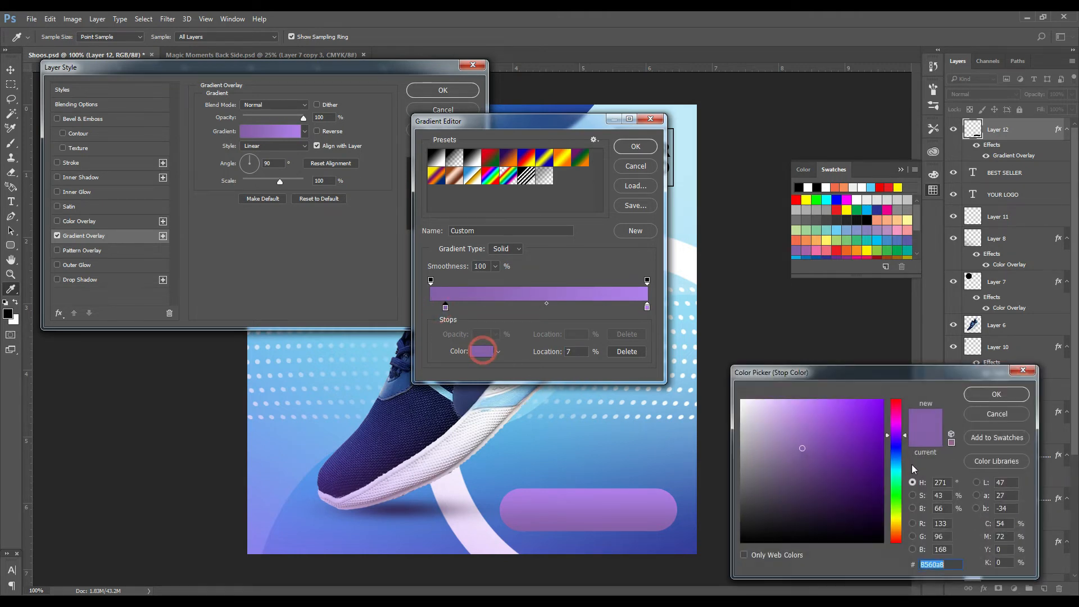
pyautogui.moveTo(847, 457); pyautogui.dragTo(862, 475)
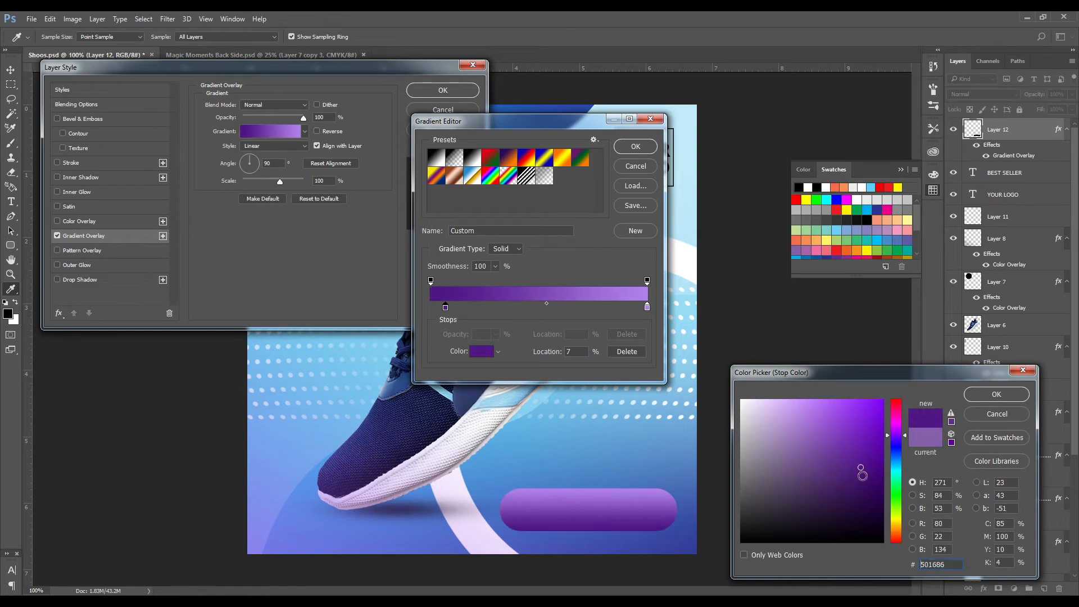
pyautogui.press('Return')
pyautogui.press('Return')
pyautogui.press('Return')
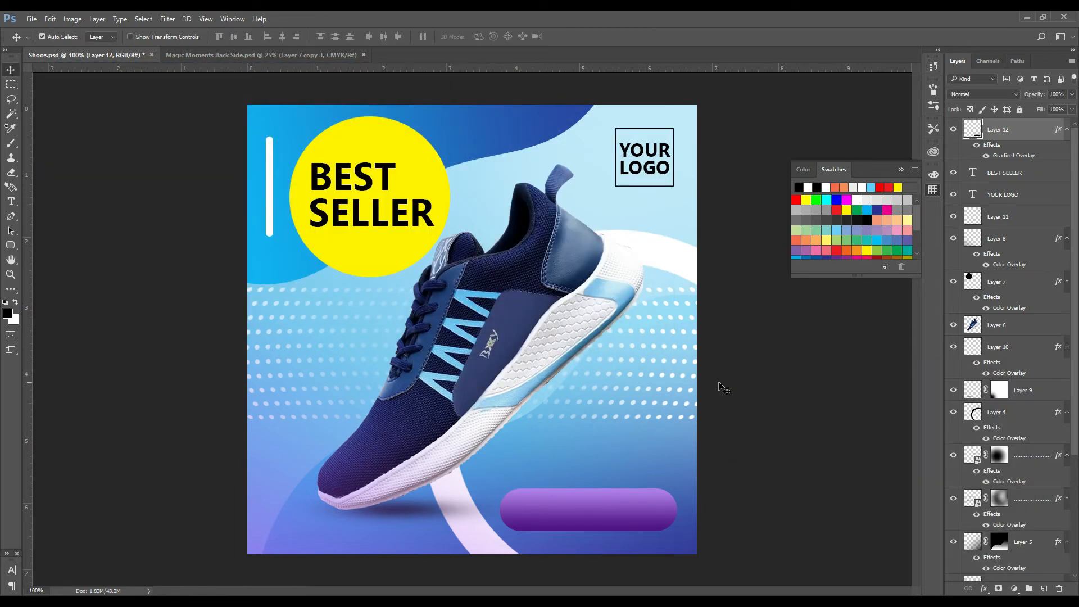
# Copy the BEST SELLER text onto the purple pill, bring it above the pill's layer and fill it with white.
pyautogui.moveTo(342, 181); pyautogui.dragTo(566, 522)
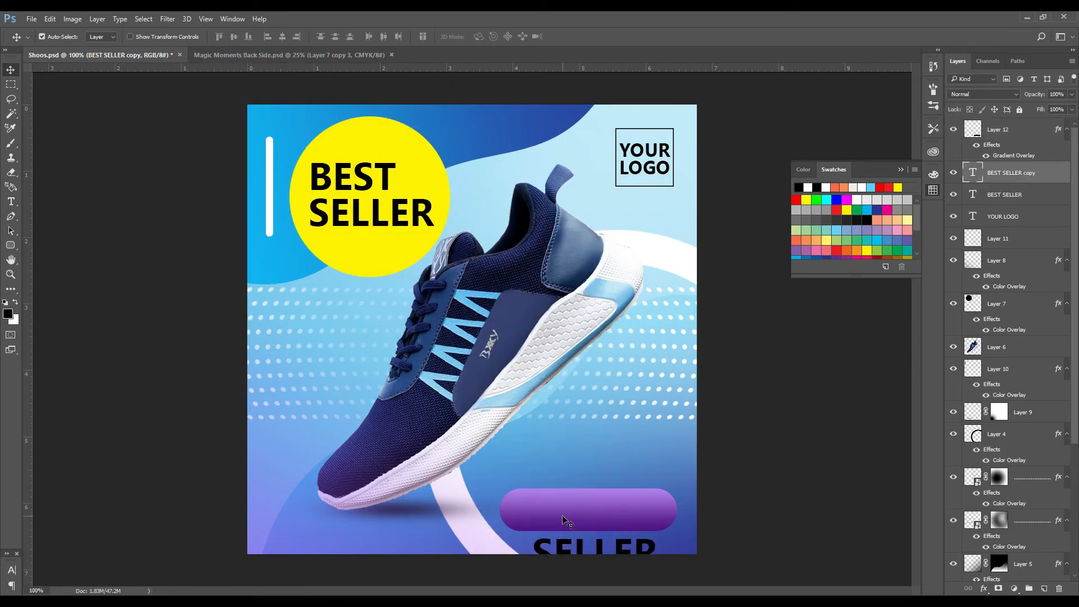
pyautogui.hotkey('ctrl', ']')
pyautogui.hotkey('ctrl', 'BackSpace')
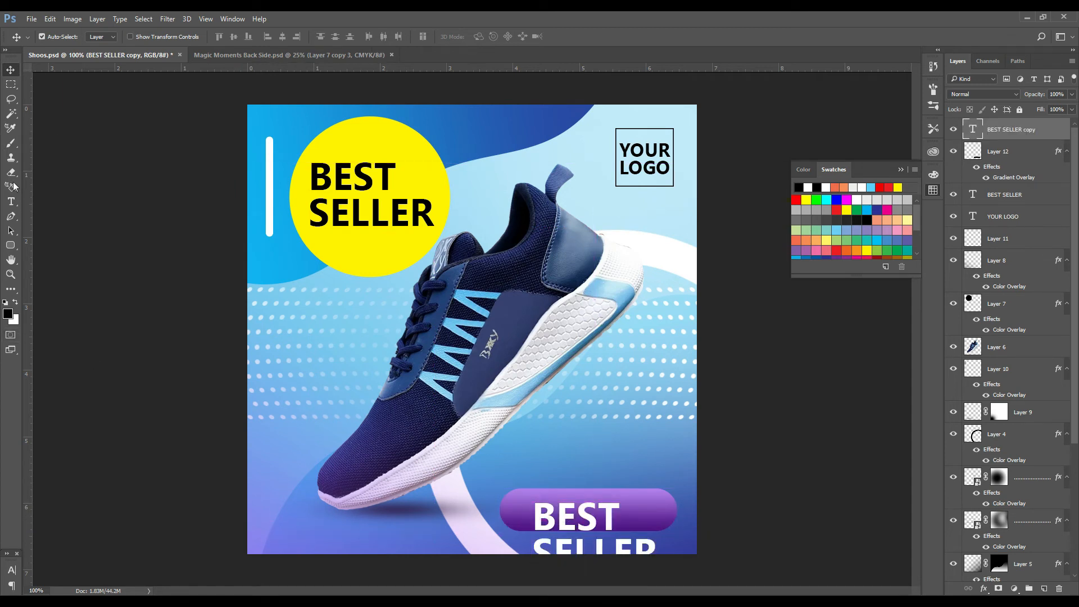
# Replace the wording of the white text copy on the pill with "SHOP NOW".
pyautogui.press('t')
pyautogui.click(579, 516)
pyautogui.hotkey('ctrl', 'a')
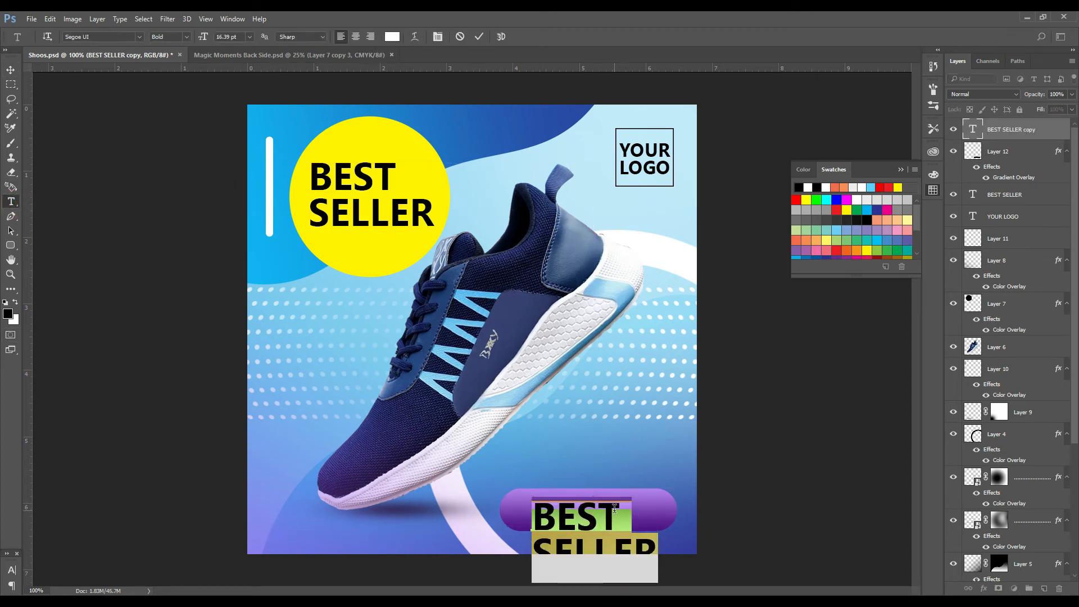
pyautogui.write('SHOP ')
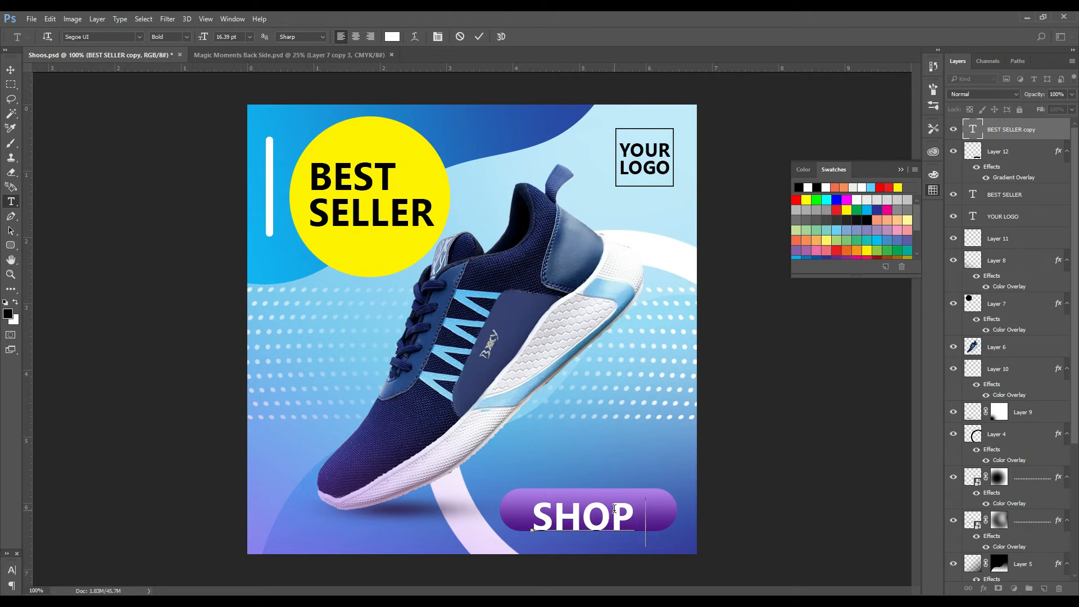
pyautogui.write('NO')
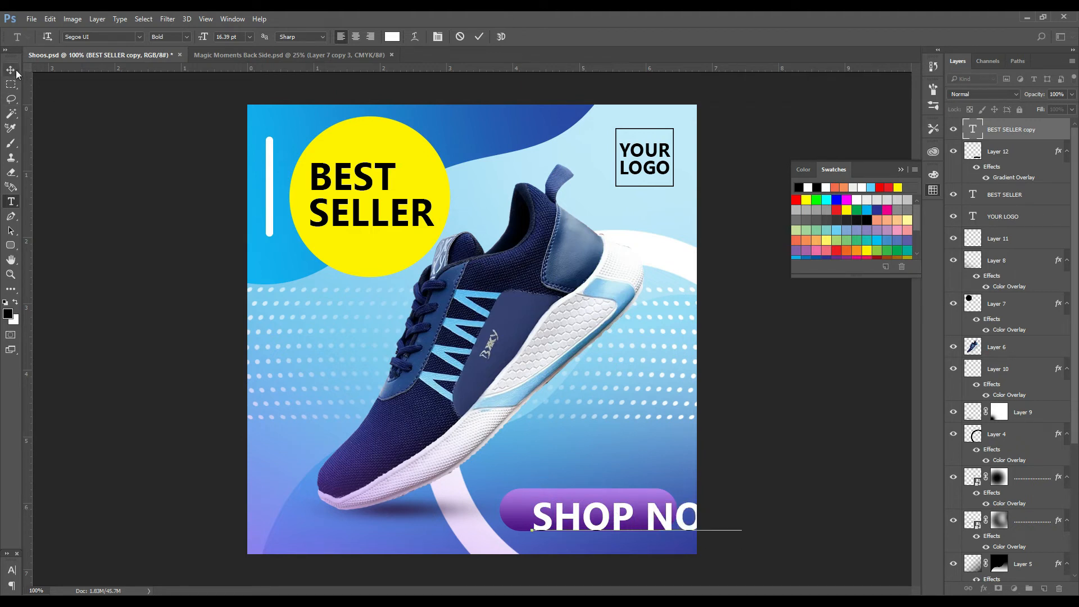
# Scale the SHOP NOW text to about 73% so it fits inside the purple pill.
pyautogui.click(11, 70)
pyautogui.moveTo(713, 525); pyautogui.dragTo(677, 529)
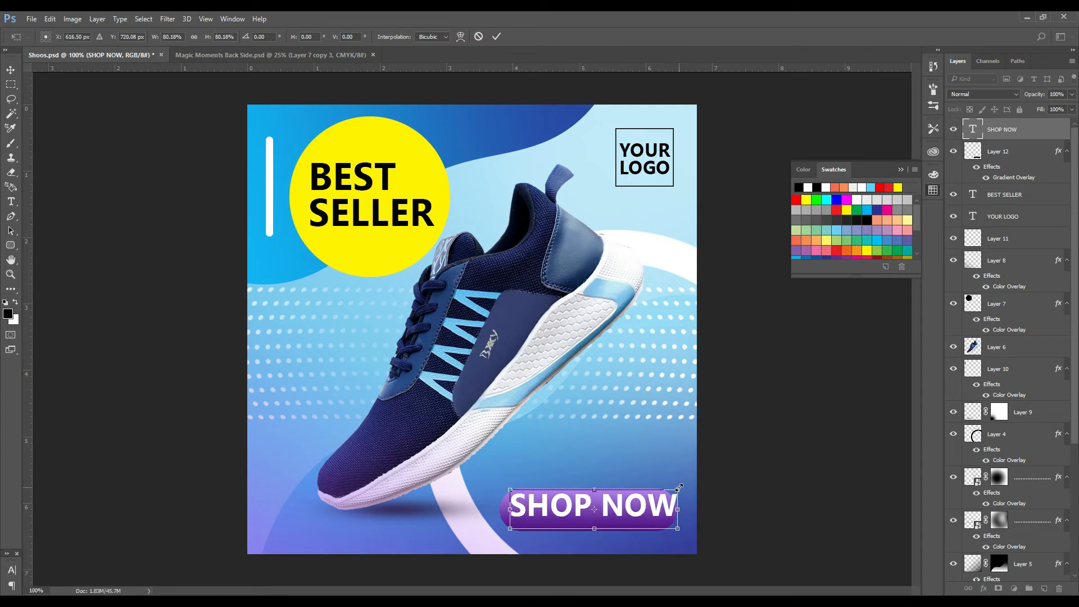
pyautogui.moveTo(679, 487); pyautogui.dragTo(663, 485)
pyautogui.press('Return')
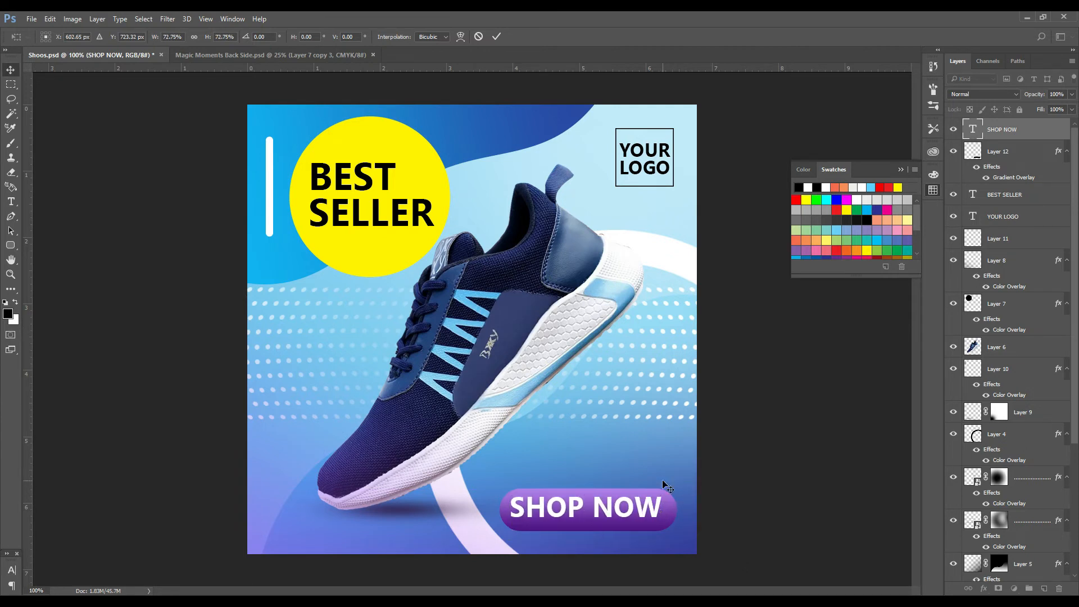
# Nudge the SHOP NOW text down and right until it is centered in the pill, and save the document.
pyautogui.press('Down')
pyautogui.press('Down')
pyautogui.press('Down')
pyautogui.press('Right')
pyautogui.press('Right')
pyautogui.press('Right')
pyautogui.press('Right')
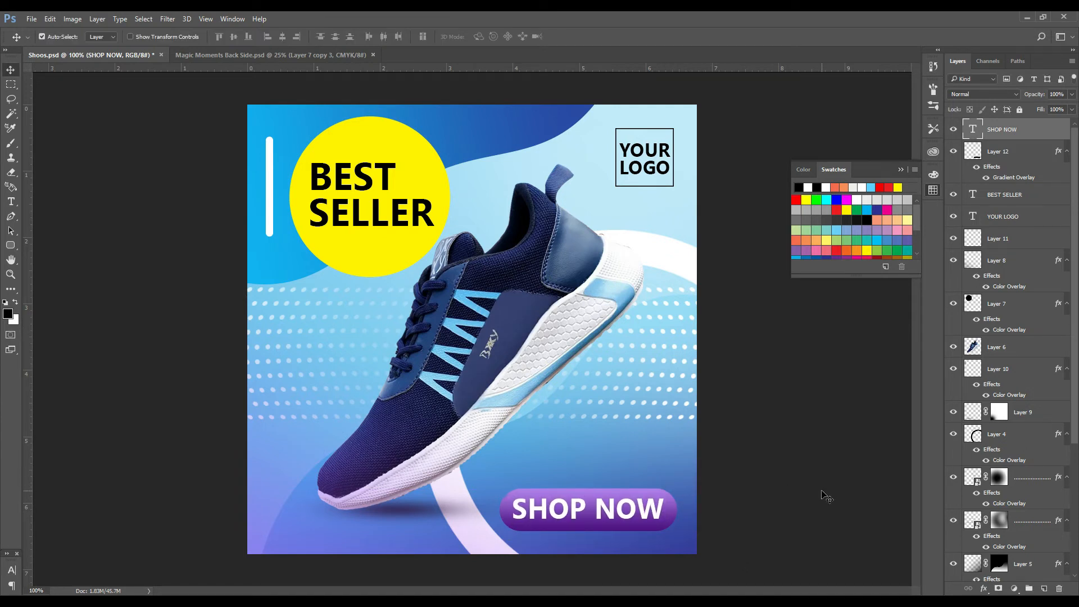
pyautogui.press('Right')
pyautogui.press('Right')
pyautogui.press('Right')
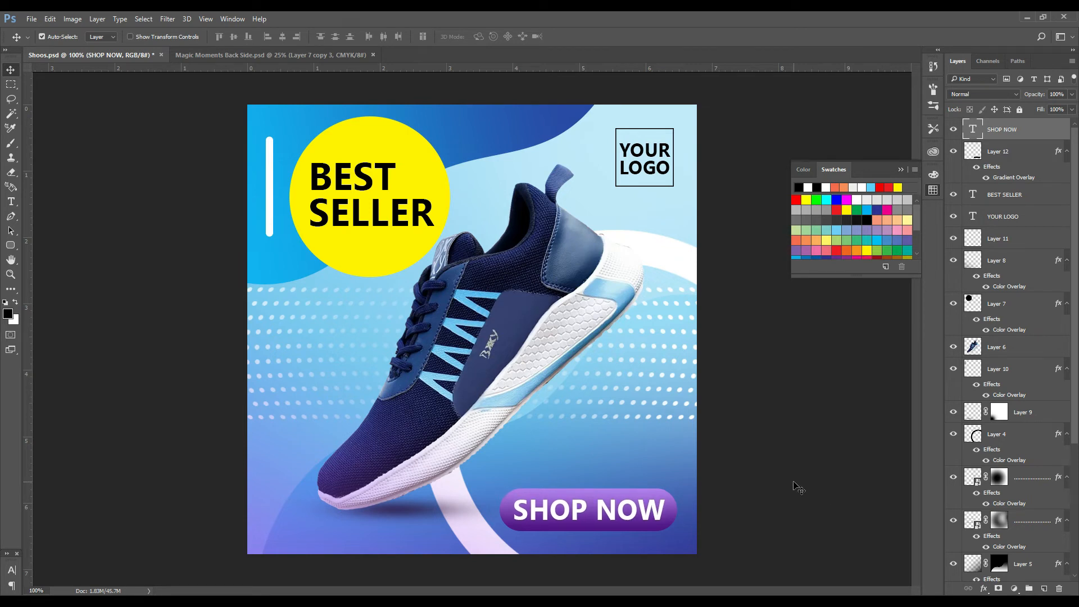
pyautogui.press('Down')
pyautogui.press('Down')
pyautogui.press('Down')
pyautogui.press('Right')
pyautogui.press('Right')
pyautogui.hotkey('ctrl', 's')
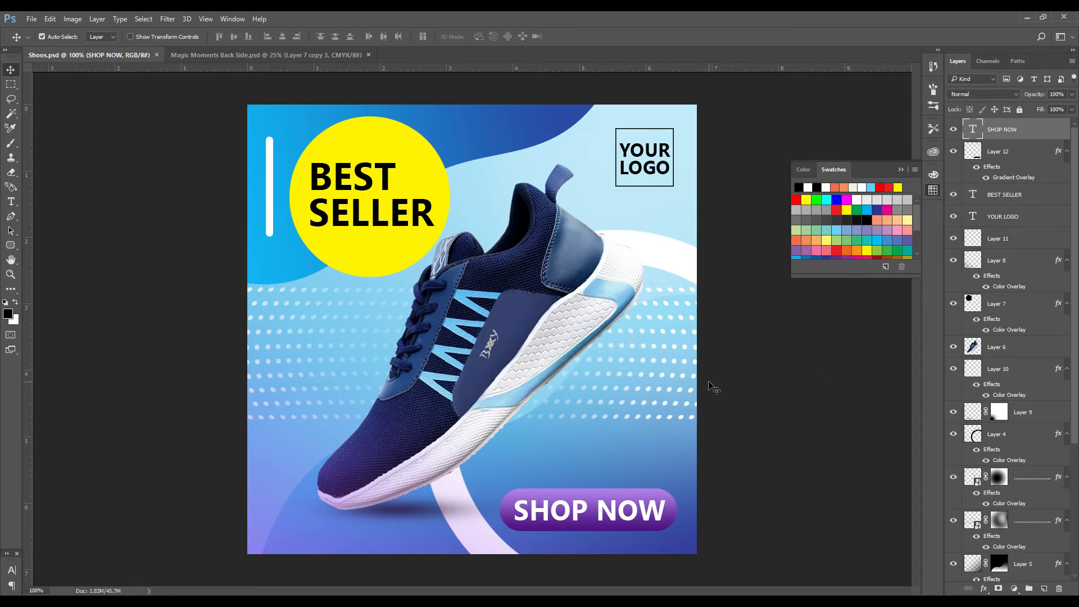
# Copy the SHOP NOW text to the area below the shoe's toe and scale the copy down to small lettering.
pyautogui.moveTo(656, 491); pyautogui.dragTo(390, 518)
pyautogui.hotkey('ctrl', 't')
pyautogui.press('Return')
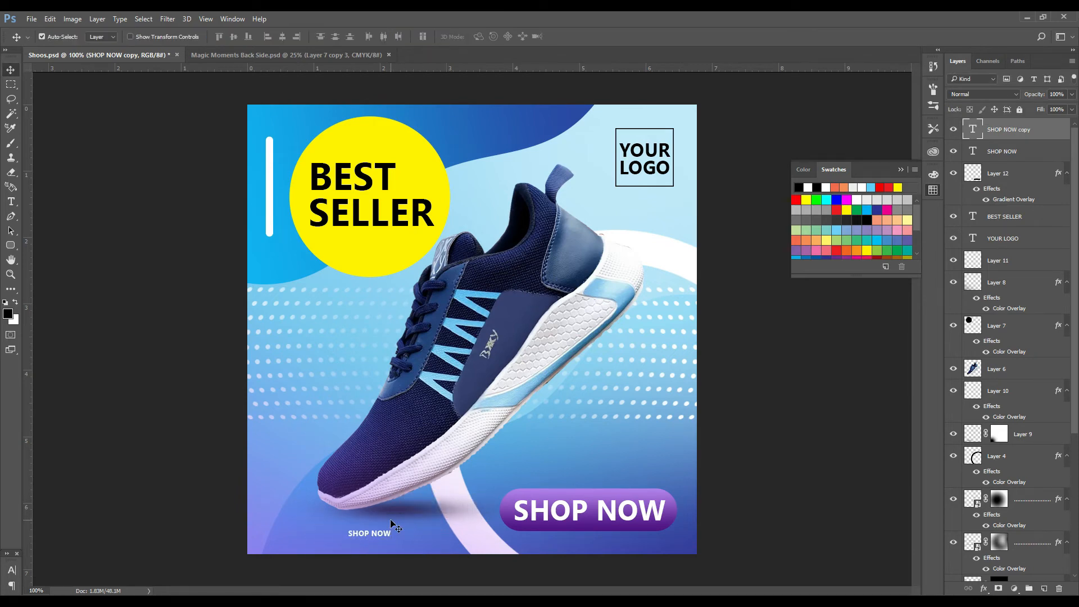
# Make the small SHOP NOW copy below the shoe's toe black and set its font style to Regular.
pyautogui.hotkey('ctrl', '+')
pyautogui.hotkey('ctrl', '+')
pyautogui.hotkey('ctrl', '+')
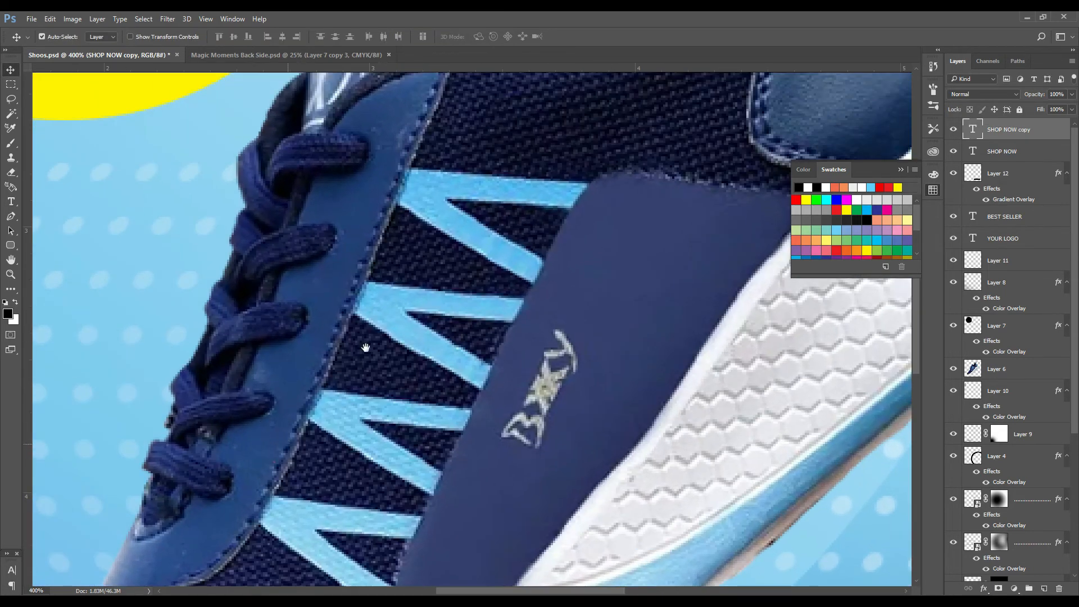
pyautogui.moveTo(365, 347); pyautogui.dragTo(470, 304)
pyautogui.moveTo(516, 342); pyautogui.dragTo(419, 381)
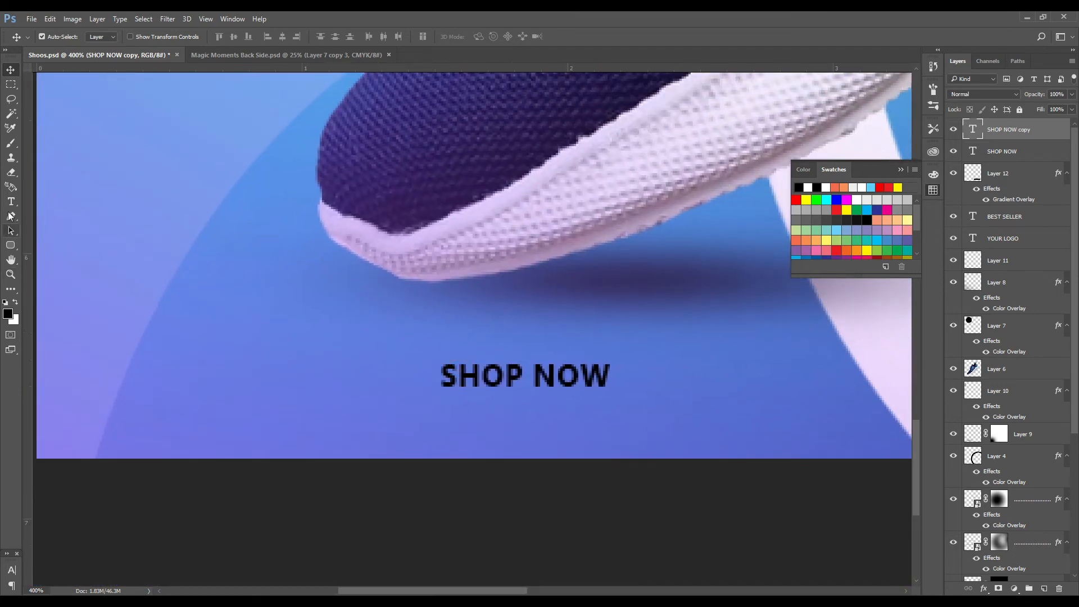
pyautogui.click(11, 202)
pyautogui.click(159, 41)
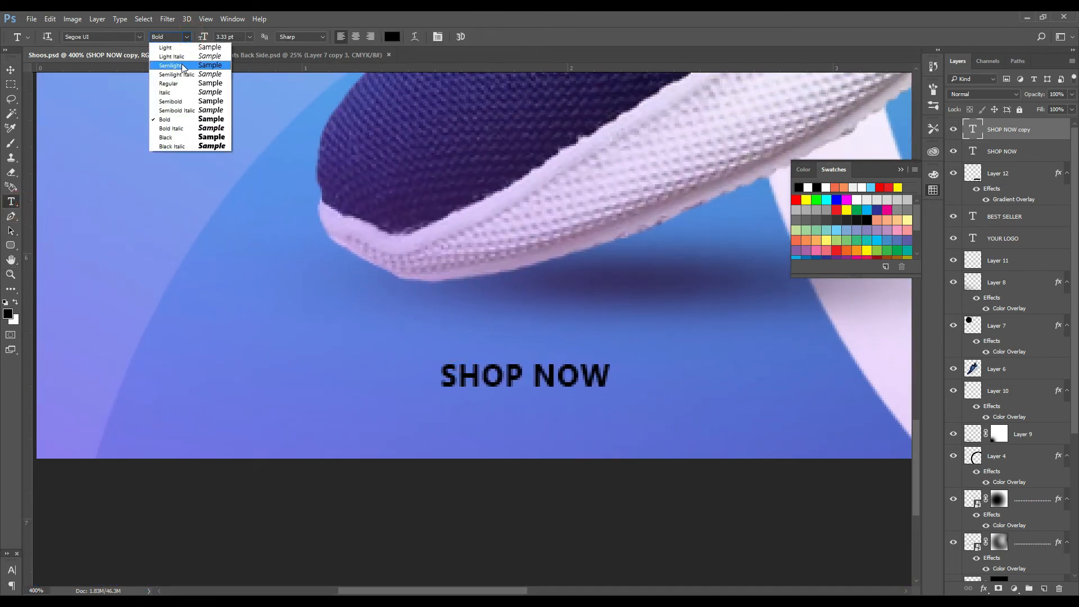
pyautogui.click(179, 83)
# Replace the small text's wording with "Your website" and move it toward the lower-left corner of the ad.
pyautogui.click(507, 371)
pyautogui.hotkey('ctrl', 'a')
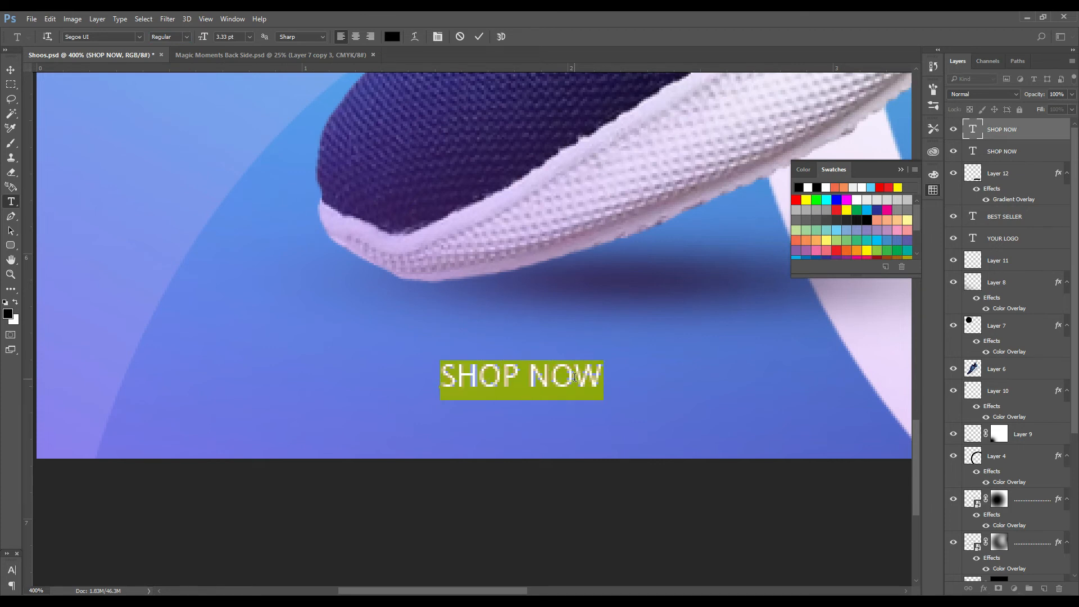
pyautogui.write('Your')
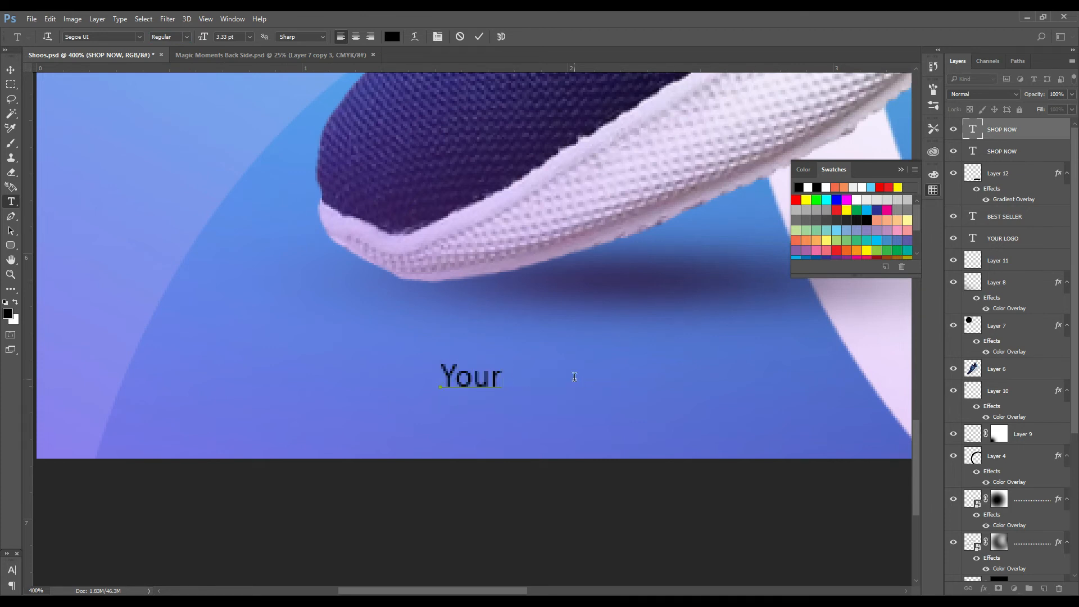
pyautogui.write(' W')
pyautogui.press('BackSpace')
pyautogui.write('website')
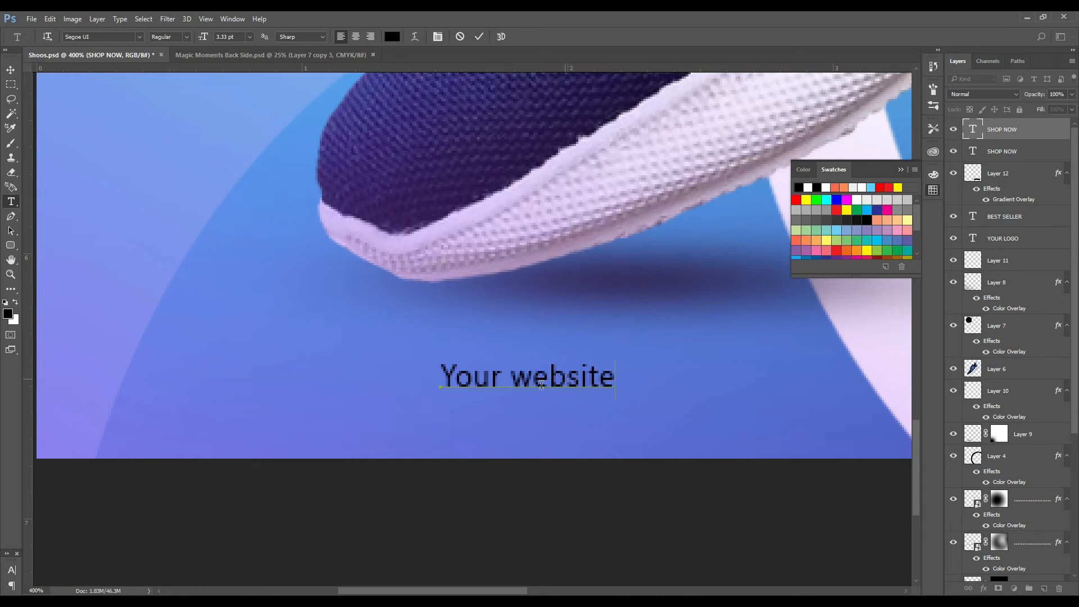
pyautogui.click(10, 69)
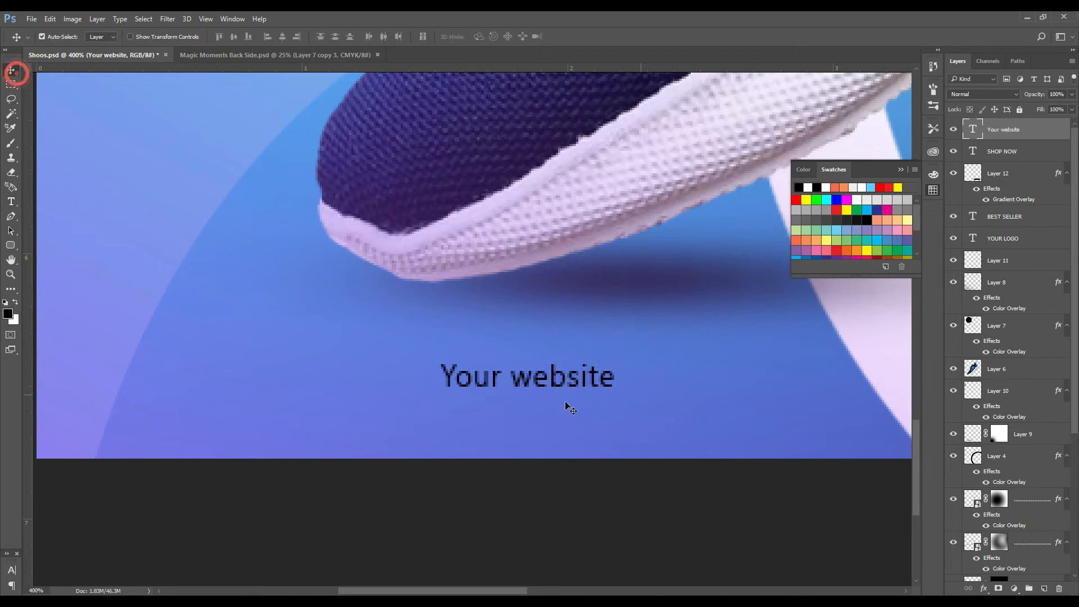
pyautogui.moveTo(451, 378); pyautogui.dragTo(311, 400)
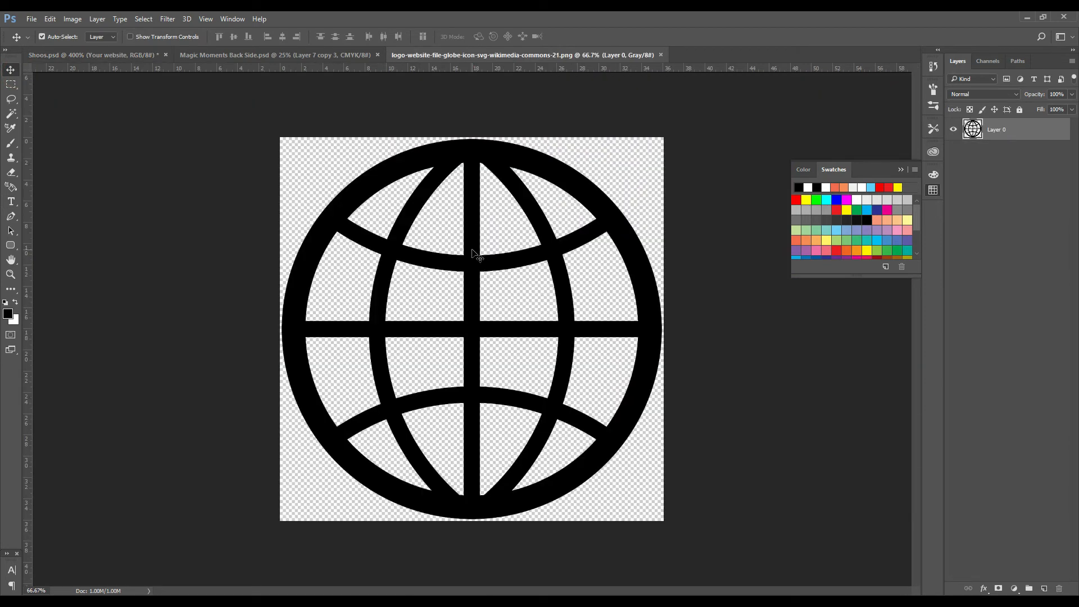
# Bring the globe icon from its PNG document into the shoe ad and scale it down to about 6.5%.
pyautogui.moveTo(472, 253); pyautogui.dragTo(419, 344)
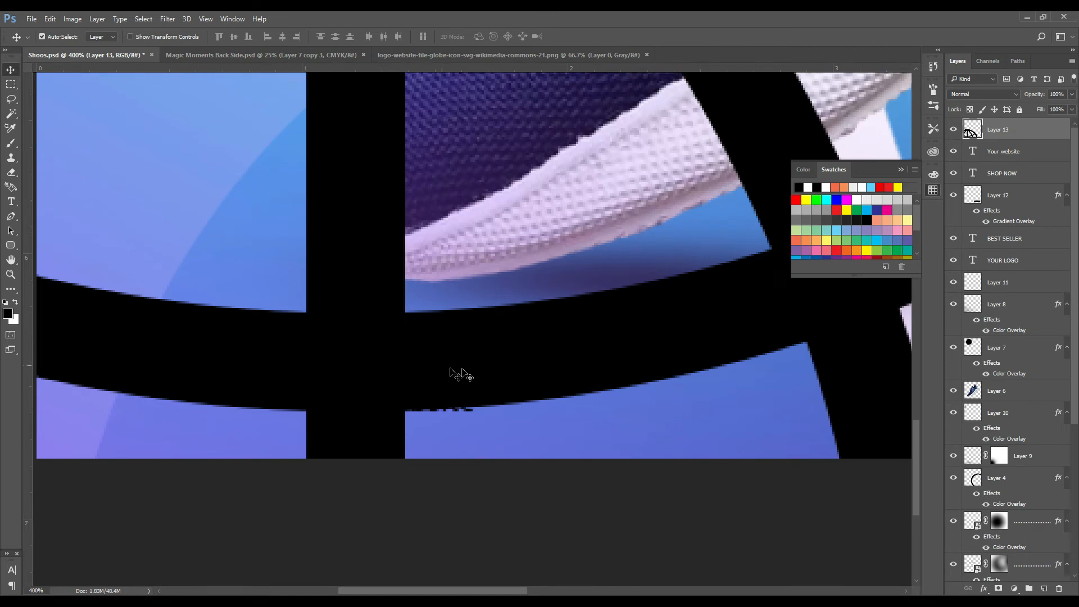
pyautogui.hotkey('ctrl', 't')
pyautogui.hotkey('ctrl', '-')
pyautogui.hotkey('ctrl', '-')
pyautogui.hotkey('ctrl', '-')
pyautogui.hotkey('ctrl', '-')
pyautogui.hotkey('ctrl', '-')
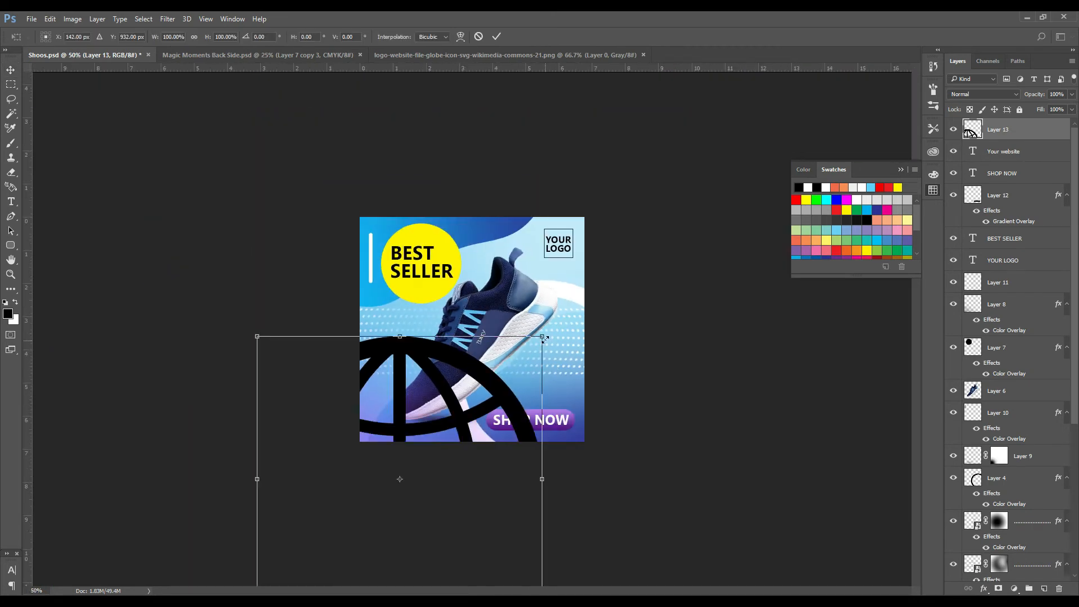
pyautogui.moveTo(544, 338); pyautogui.dragTo(444, 435)
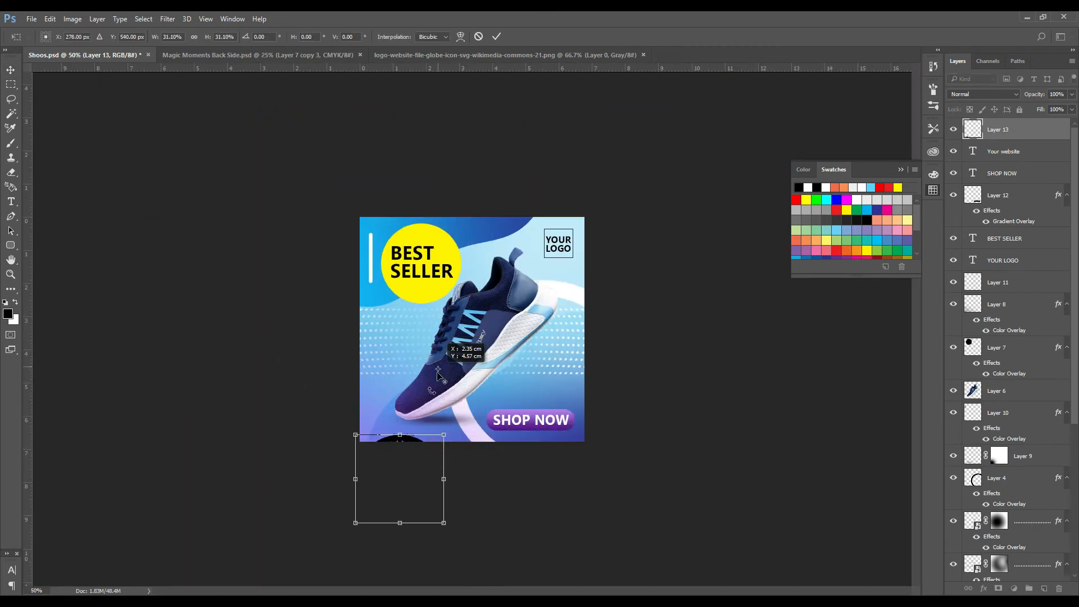
pyautogui.moveTo(433, 511); pyautogui.dragTo(440, 443)
pyautogui.moveTo(459, 363); pyautogui.dragTo(581, 316)
# Place the globe icon just left of the "Your website" text and shrink it to about 2.36%.
pyautogui.hotkey('ctrl', '+')
pyautogui.hotkey('ctrl', '+')
pyautogui.hotkey('ctrl', '+')
pyautogui.hotkey('ctrl', '+')
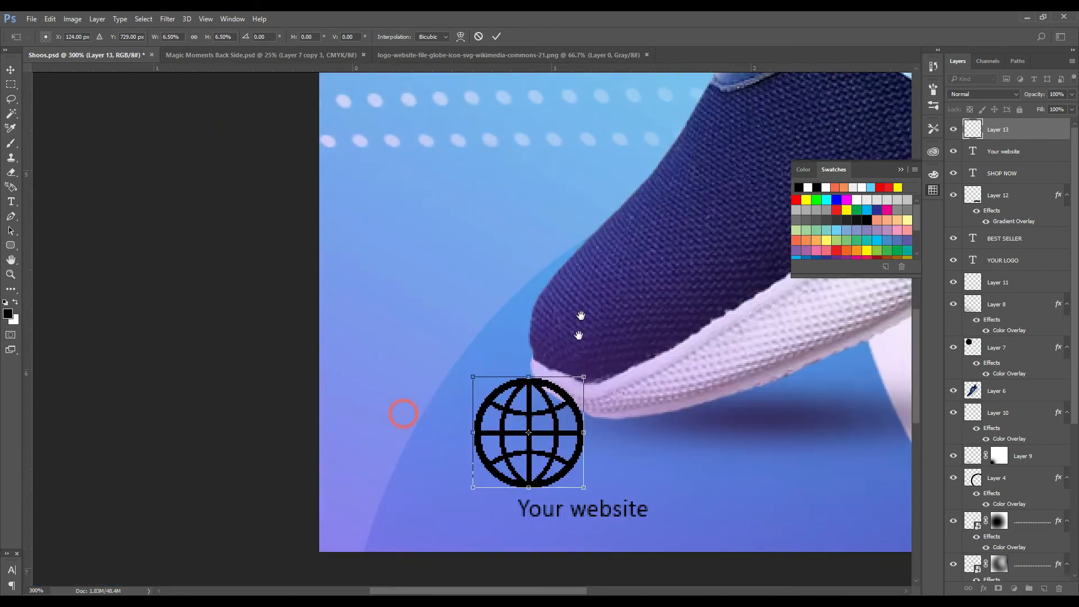
pyautogui.moveTo(585, 364); pyautogui.dragTo(527, 368)
pyautogui.moveTo(636, 320); pyautogui.dragTo(588, 370)
pyautogui.moveTo(610, 270); pyautogui.dragTo(575, 307)
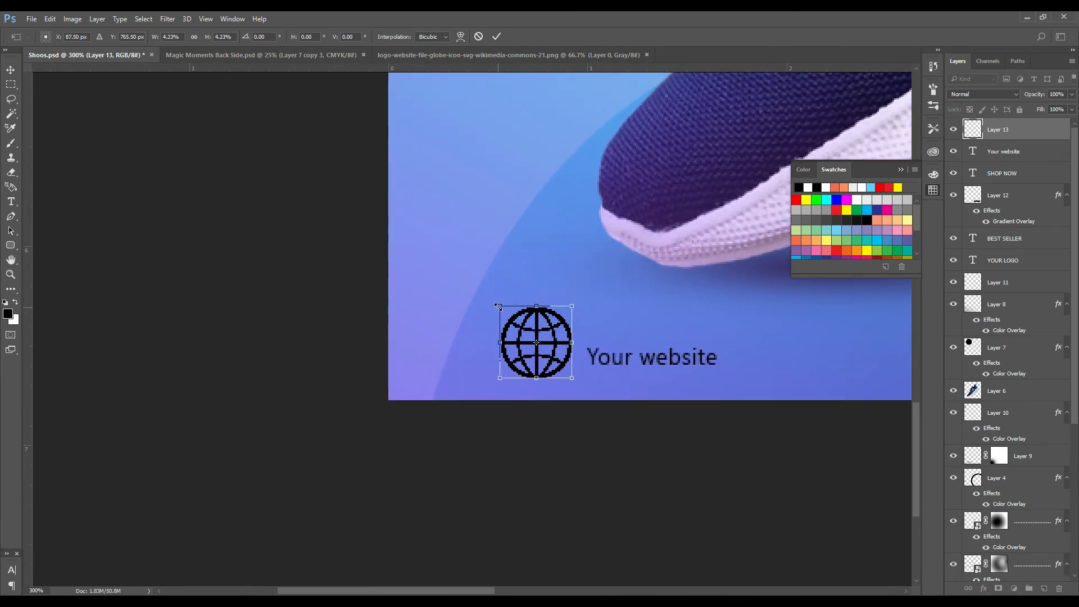
pyautogui.moveTo(499, 305); pyautogui.dragTo(539, 329)
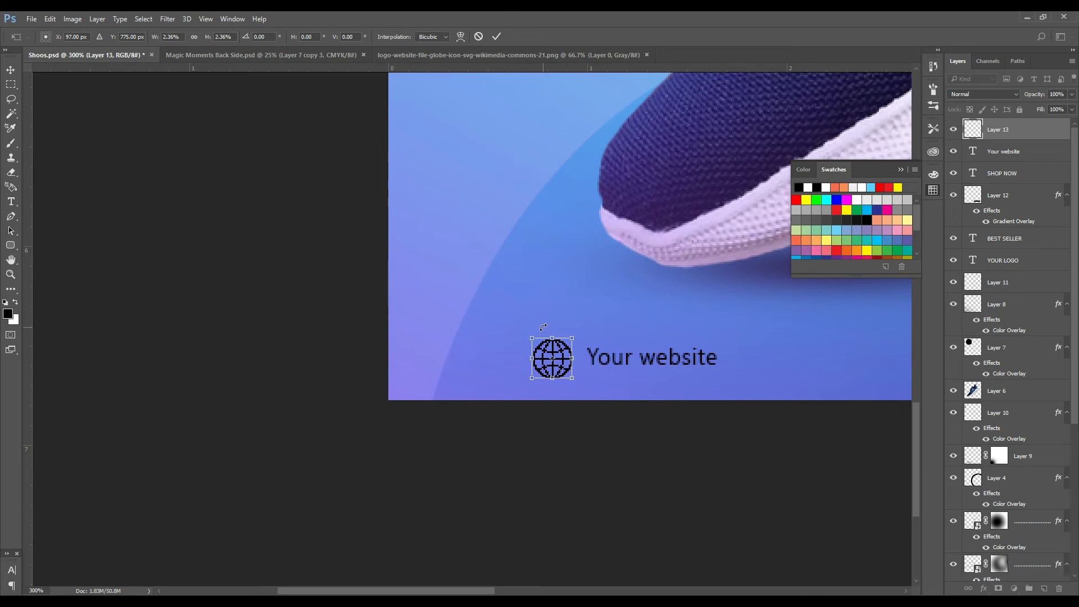
pyautogui.press('Return')
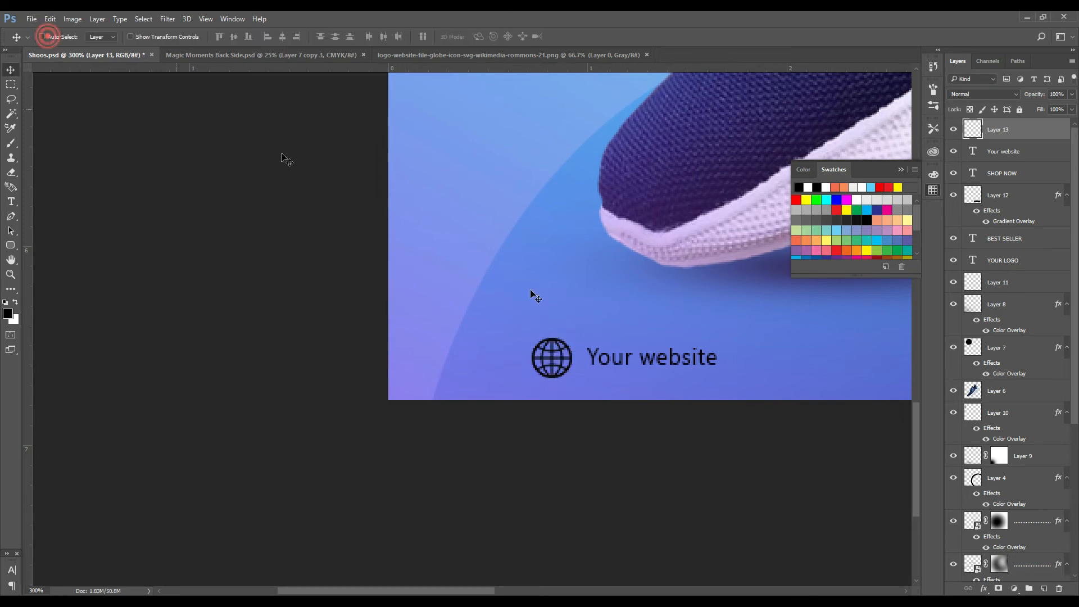
# Shift the globe and "Your website" text left, closer together, and enlarge the text slightly to about 3.88 pt.
pyautogui.moveTo(626, 358); pyautogui.dragTo(532, 365)
pyautogui.hotkey('ctrl', 't')
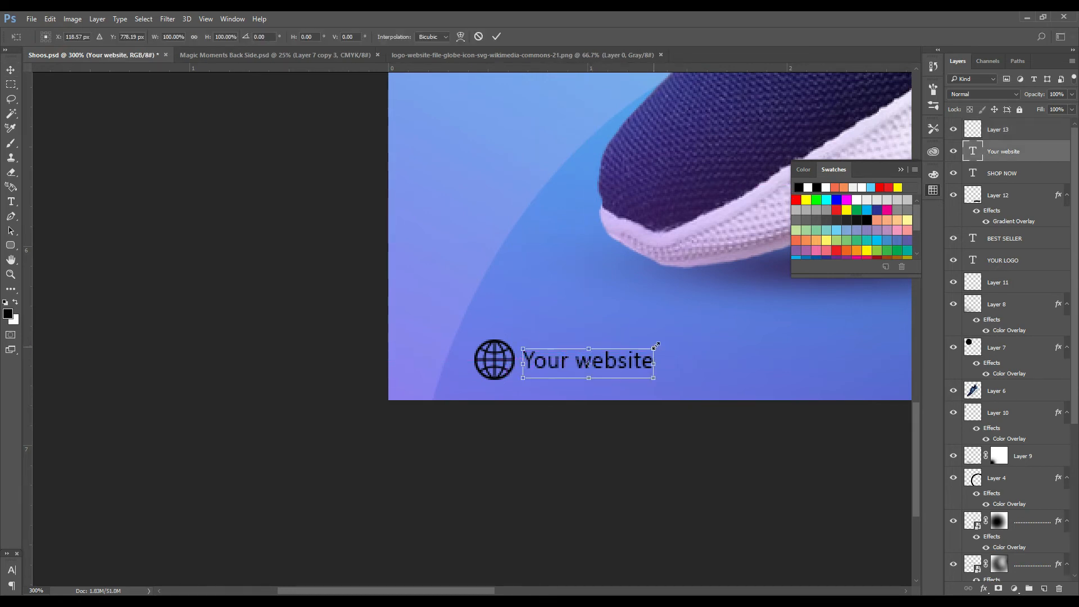
pyautogui.moveTo(656, 345); pyautogui.dragTo(677, 343)
pyautogui.press('Return')
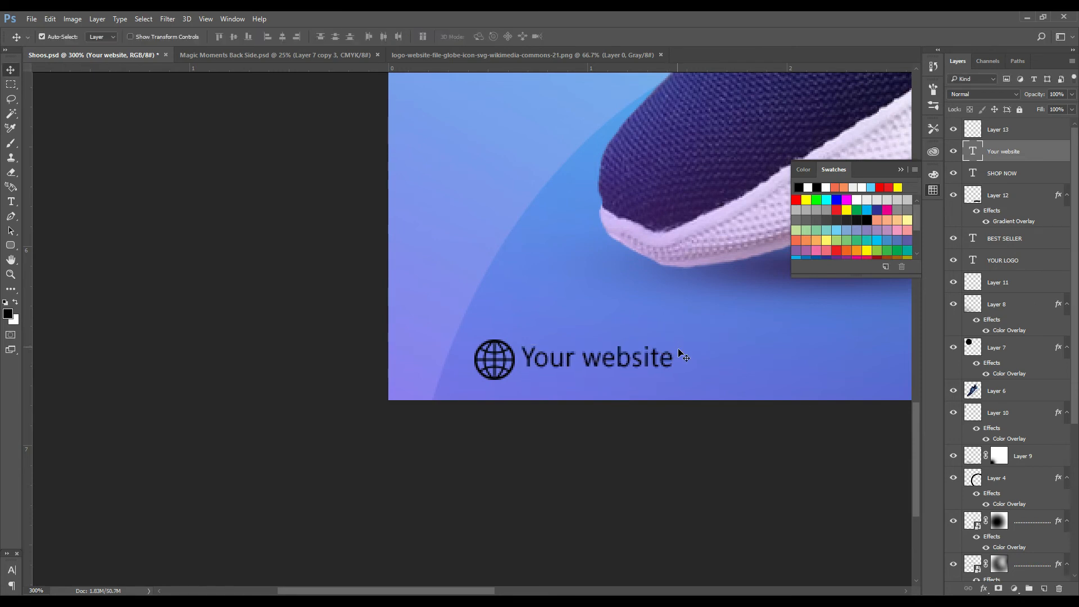
# Copy the "Your website" text to its right on the same line and change the copy's wording to "Your phone".
pyautogui.moveTo(742, 368); pyautogui.dragTo(549, 370)
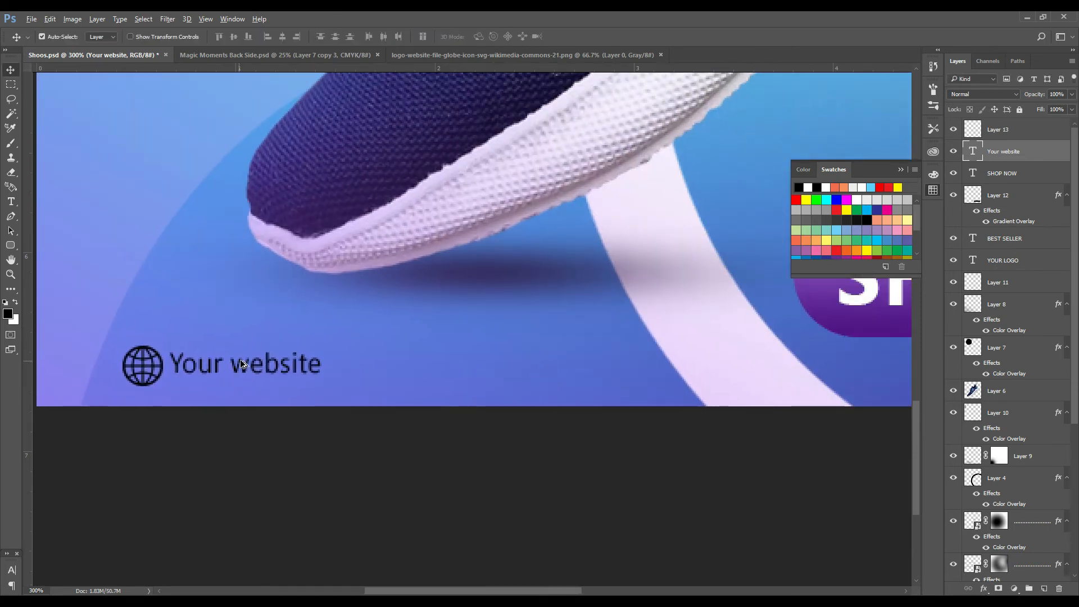
pyautogui.moveTo(240, 366); pyautogui.dragTo(501, 365)
pyautogui.press('t')
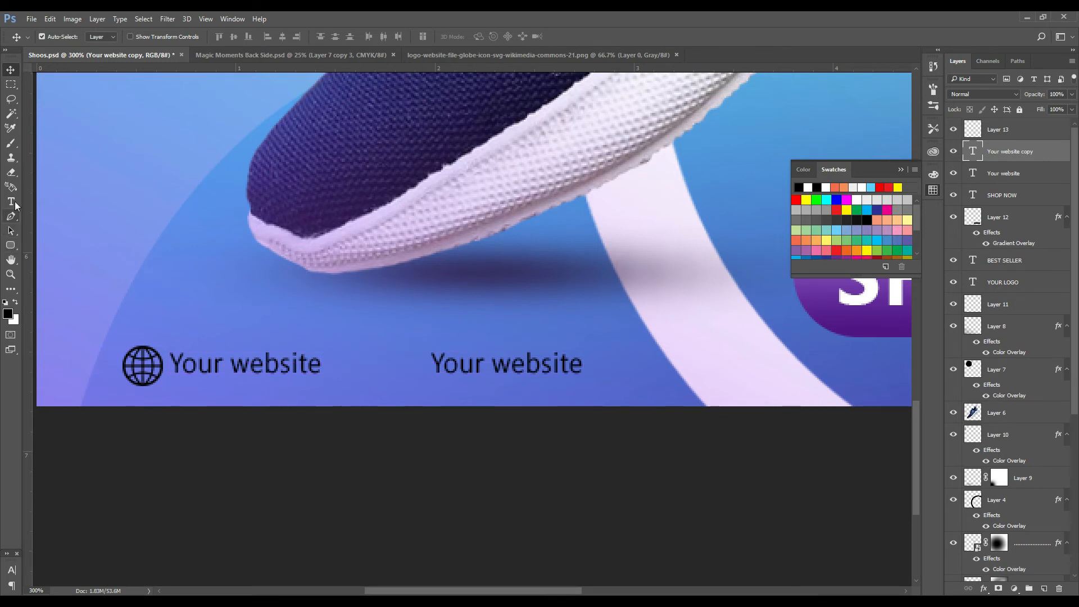
pyautogui.doubleClick(509, 362)
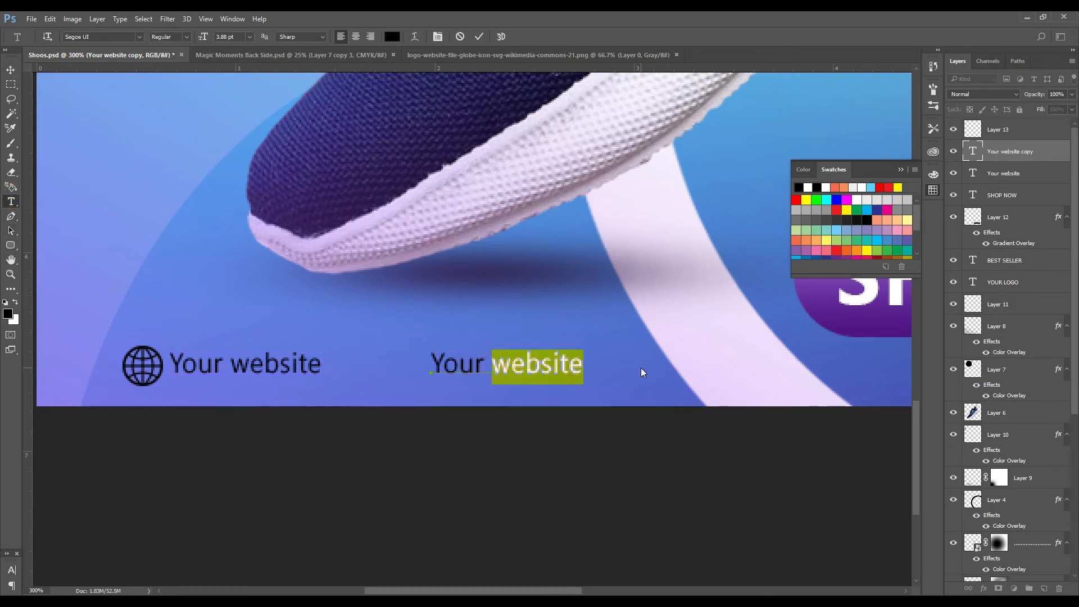
pyautogui.write('phone')
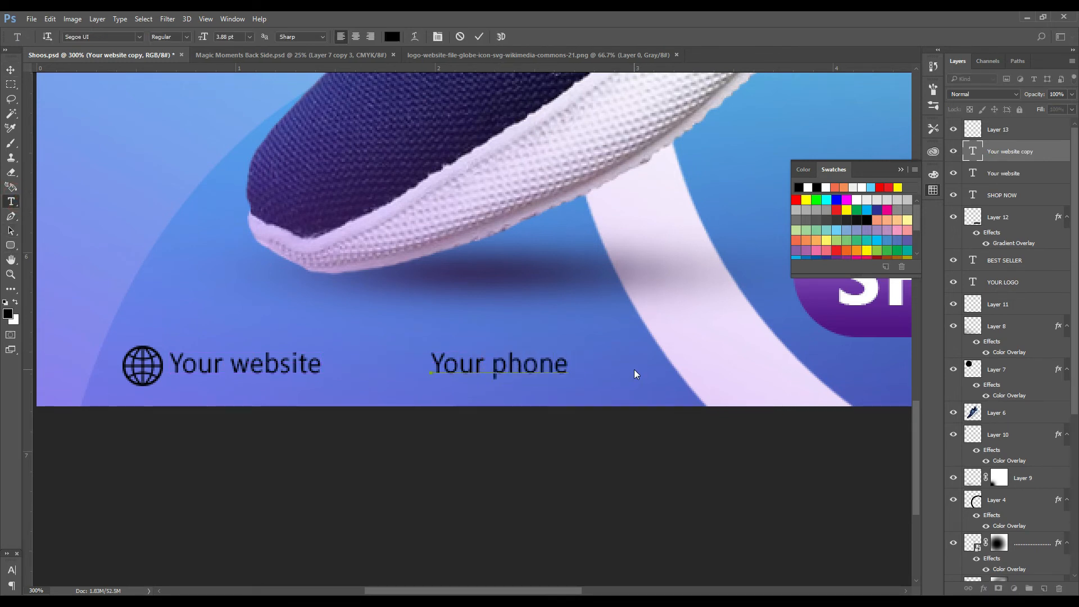
pyautogui.click(10, 71)
# Change the capital Y to lowercase in both contact texts so they read "your website" and "your phone".
pyautogui.click(11, 203)
pyautogui.moveTo(169, 364); pyautogui.dragTo(184, 364)
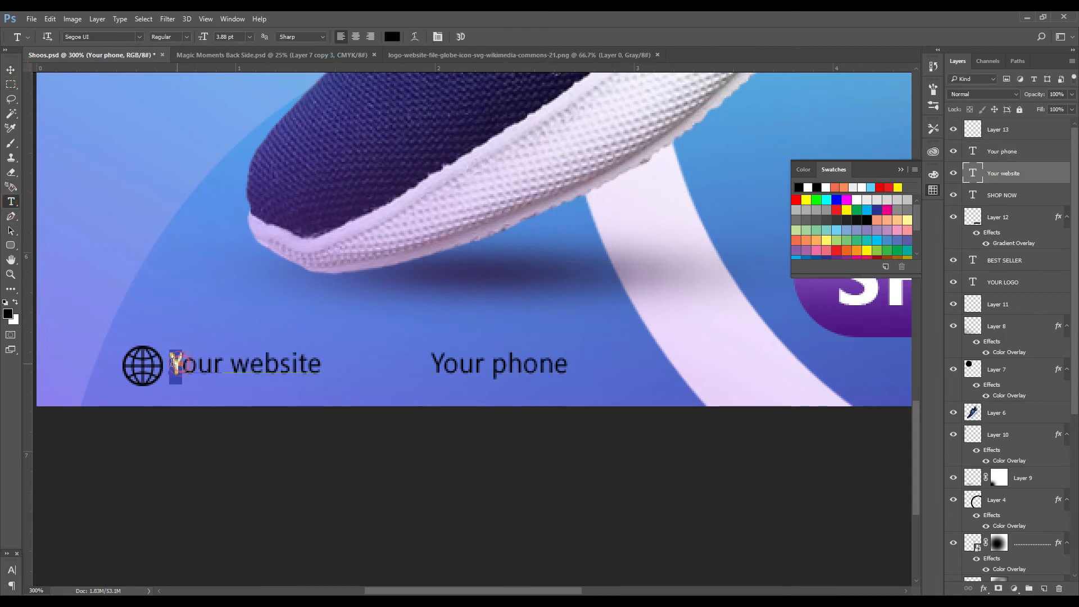
pyautogui.write('y')
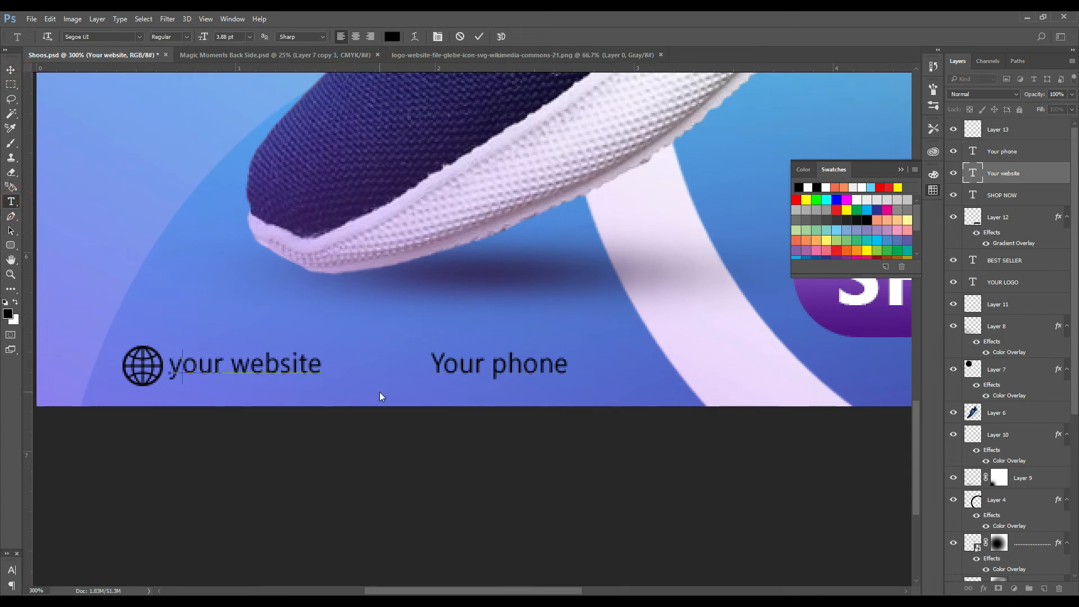
pyautogui.click(11, 71)
pyautogui.click(11, 202)
pyautogui.moveTo(444, 365); pyautogui.dragTo(436, 365)
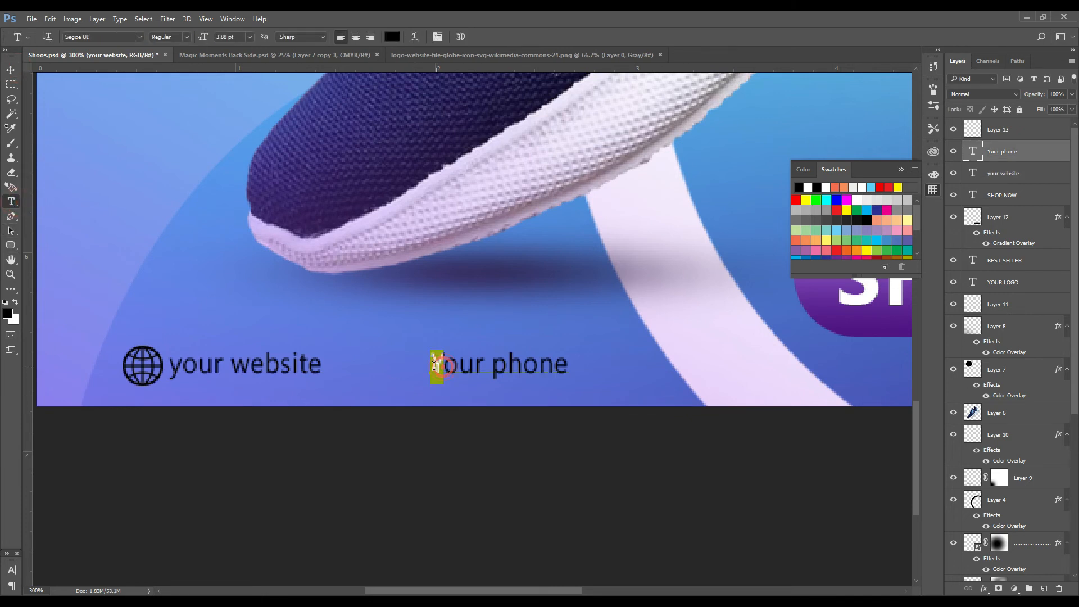
pyautogui.write('y')
pyautogui.click(10, 70)
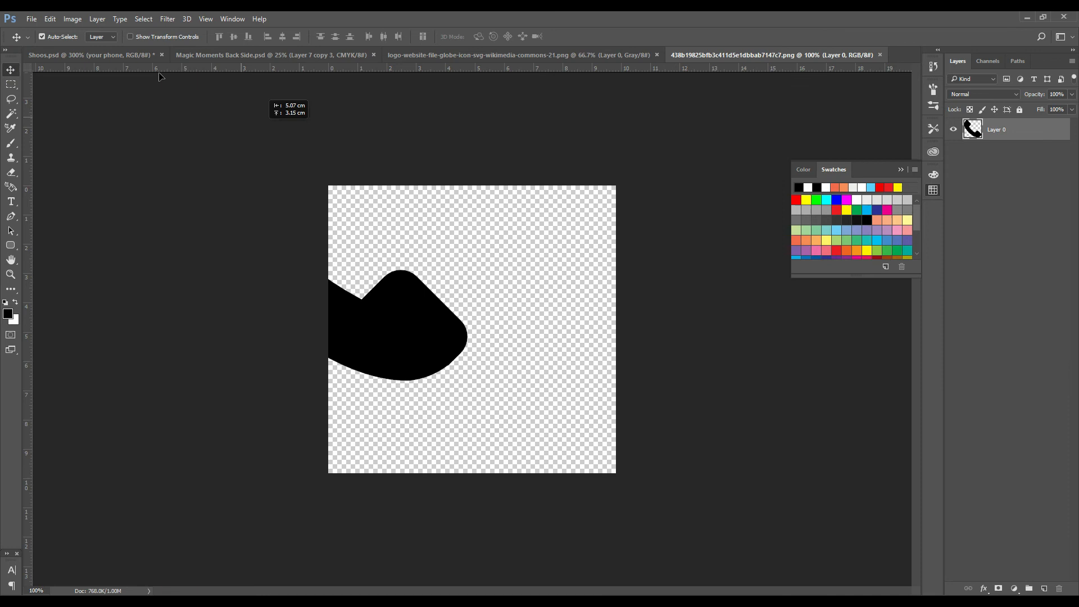
# Bring the phone handset icon into the shoe ad, scale it down, and place it left of the "your phone" text.
pyautogui.moveTo(160, 76); pyautogui.dragTo(332, 253)
pyautogui.hotkey('ctrl', 't')
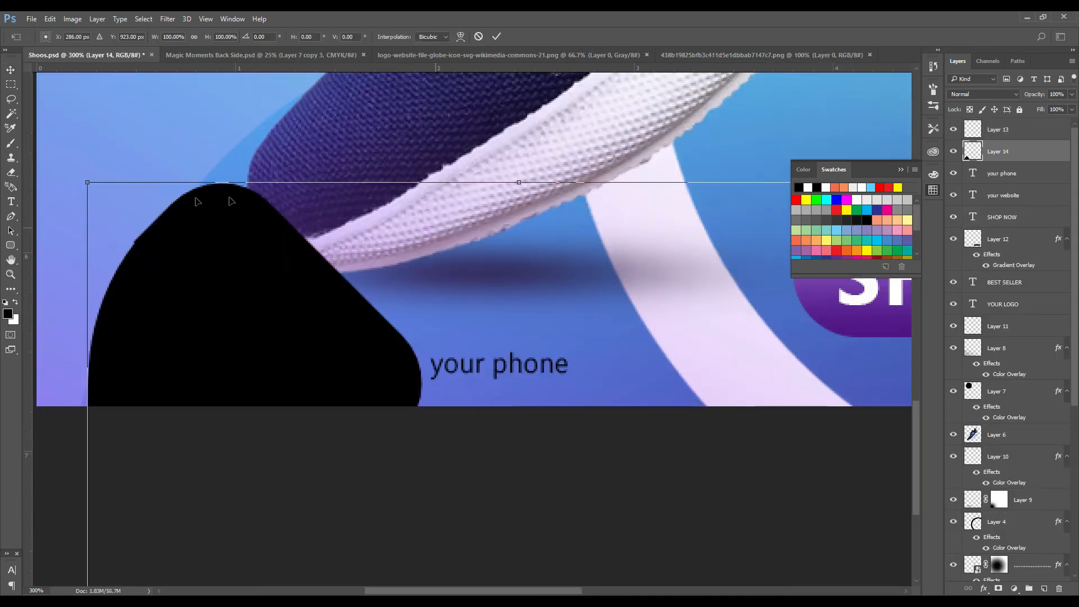
pyautogui.moveTo(87, 183); pyautogui.dragTo(278, 292)
pyautogui.moveTo(243, 189); pyautogui.dragTo(127, 362)
pyautogui.moveTo(232, 425); pyautogui.dragTo(413, 372)
pyautogui.press('Return')
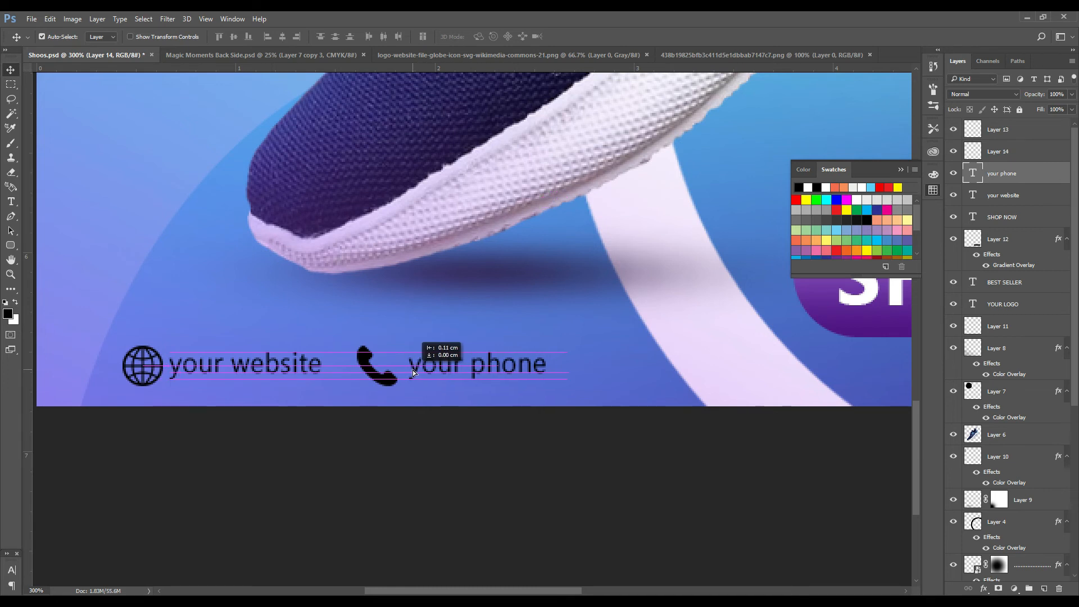
# Scale the phone icon to 66.67%, and tighten its spacing to the "your phone" and "your website" texts.
pyautogui.click(377, 368)
pyautogui.hotkey('ctrl', 't')
pyautogui.moveTo(356, 344); pyautogui.dragTo(363, 352)
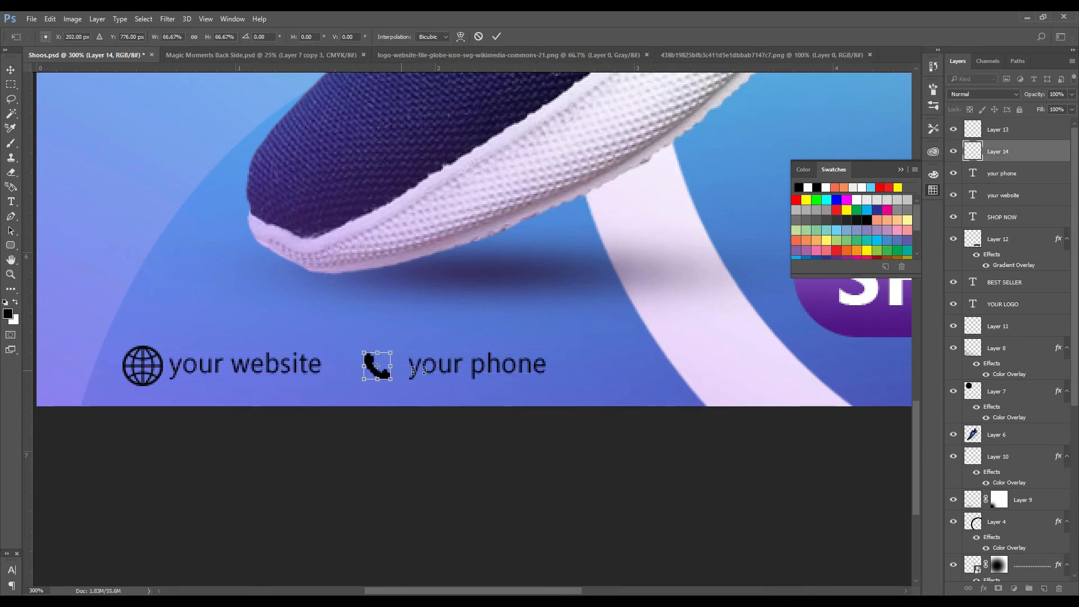
pyautogui.press('Return')
pyautogui.press('Right')
pyautogui.press('Right')
pyautogui.press('Right')
pyautogui.press('Right')
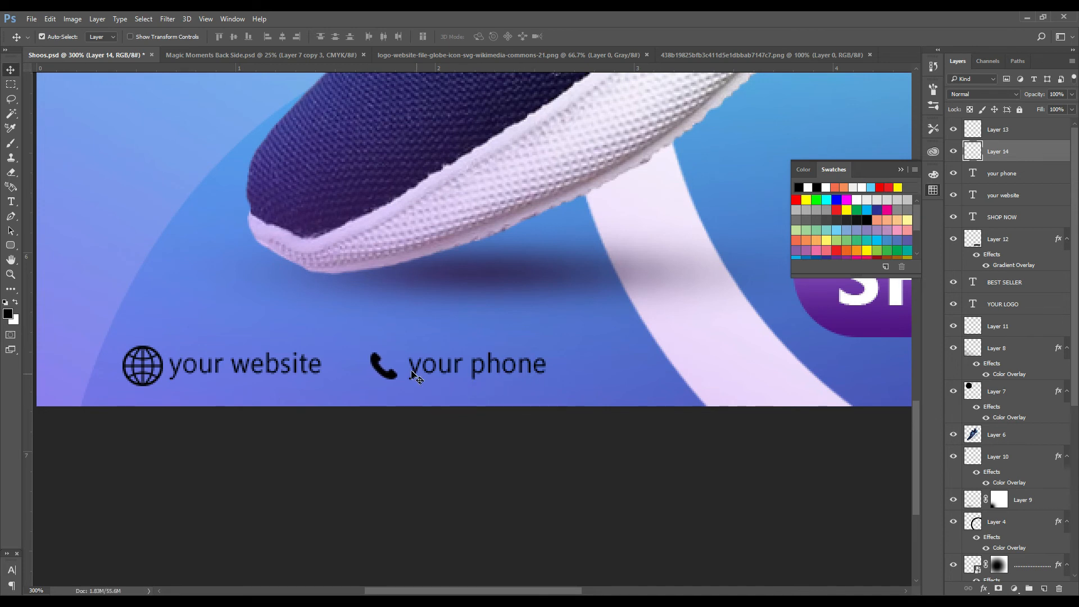
pyautogui.moveTo(419, 376); pyautogui.dragTo(406, 375)
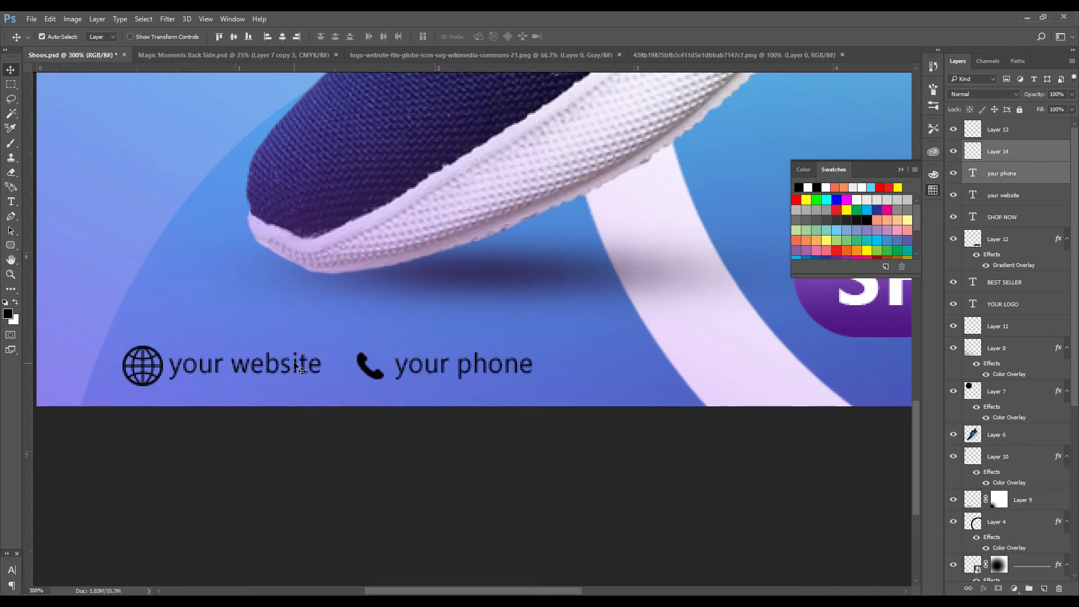
# Shift both contact texts and their icons together slightly up and right, and save the document.
pyautogui.keyDown('shift'); pyautogui.click(304, 363); pyautogui.keyUp('shift')
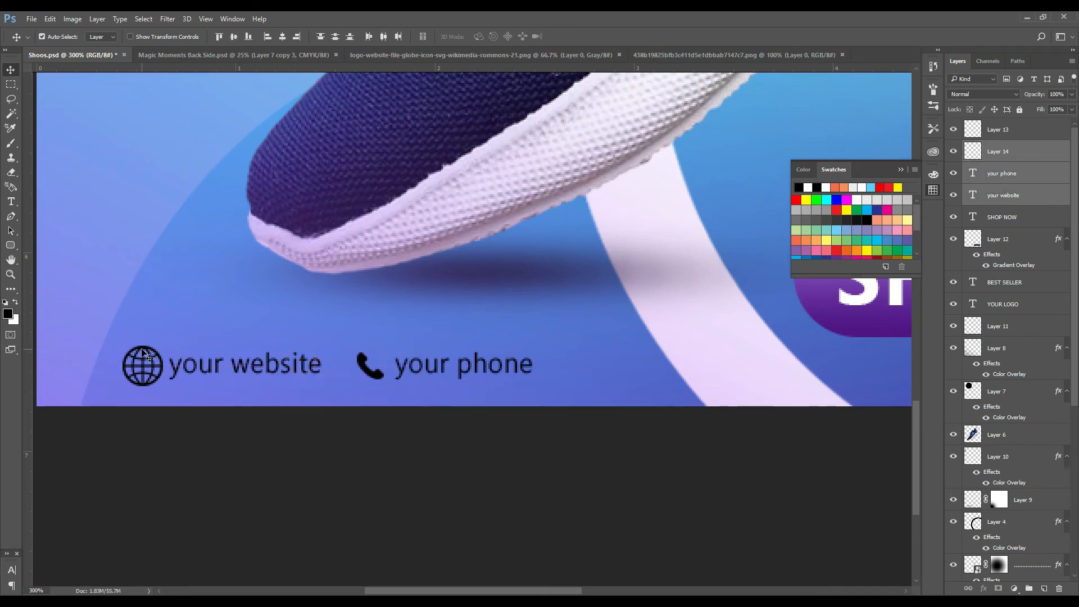
pyautogui.moveTo(145, 352); pyautogui.dragTo(163, 338)
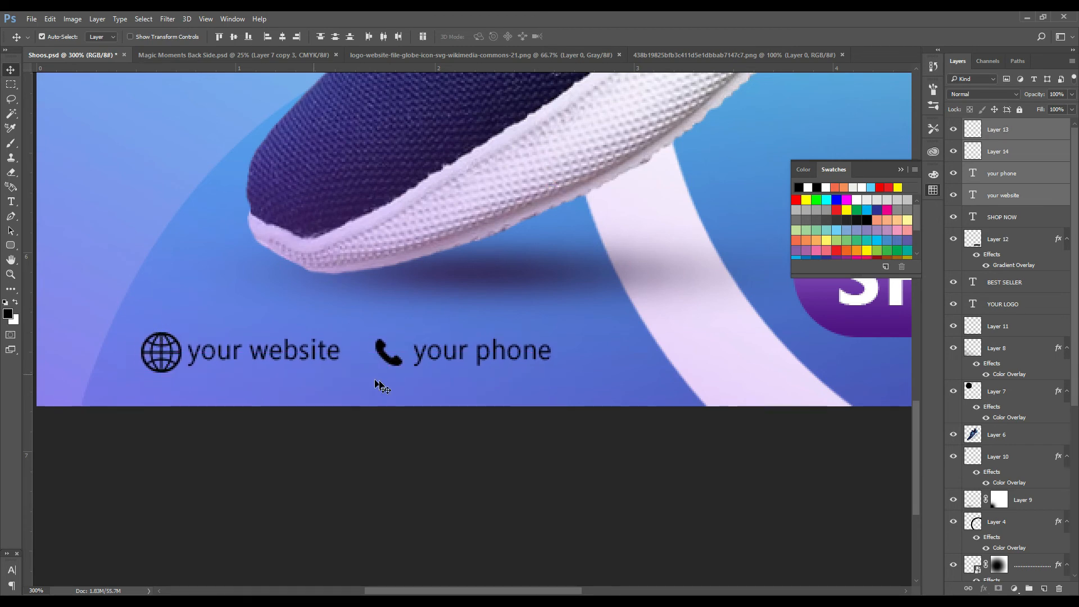
pyautogui.hotkey('ctrl', '-')
pyautogui.hotkey('ctrl', '-')
pyautogui.hotkey('ctrl', '-')
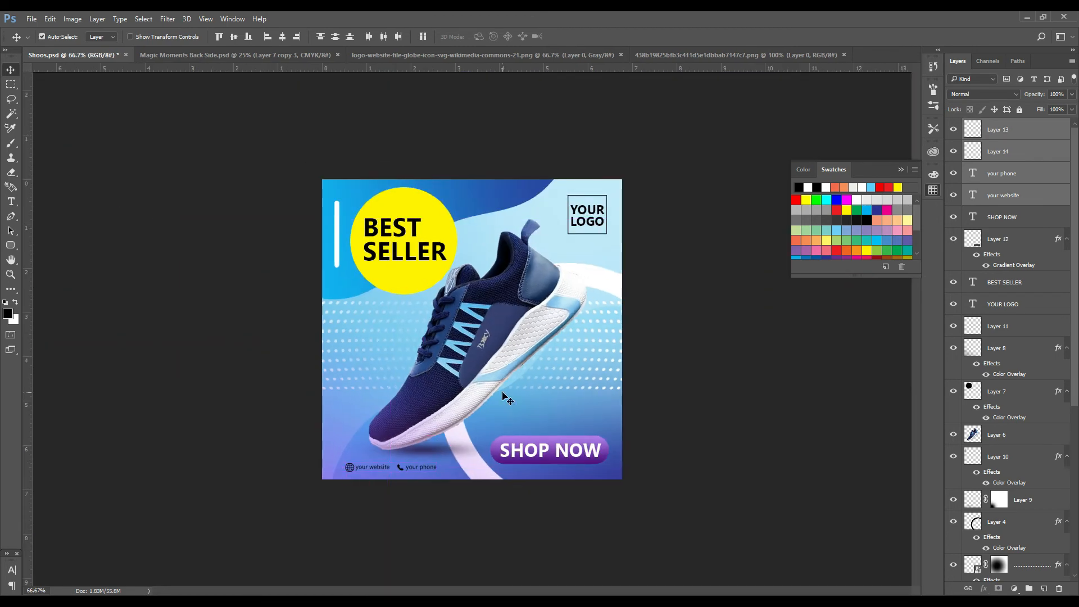
pyautogui.hotkey('ctrl', 's')
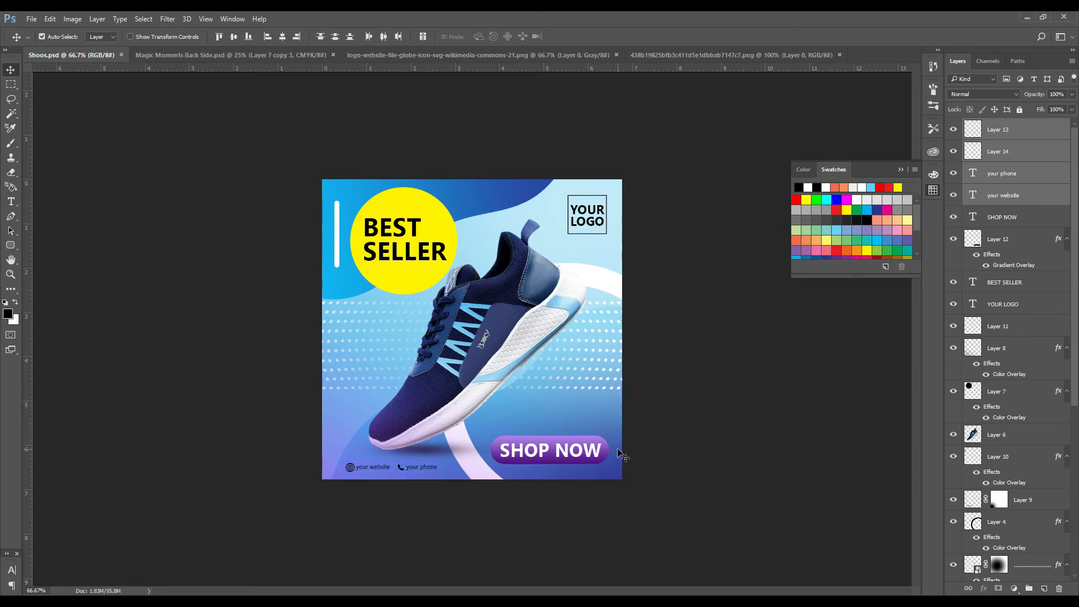
pyautogui.hotkey('ctrl', '+')
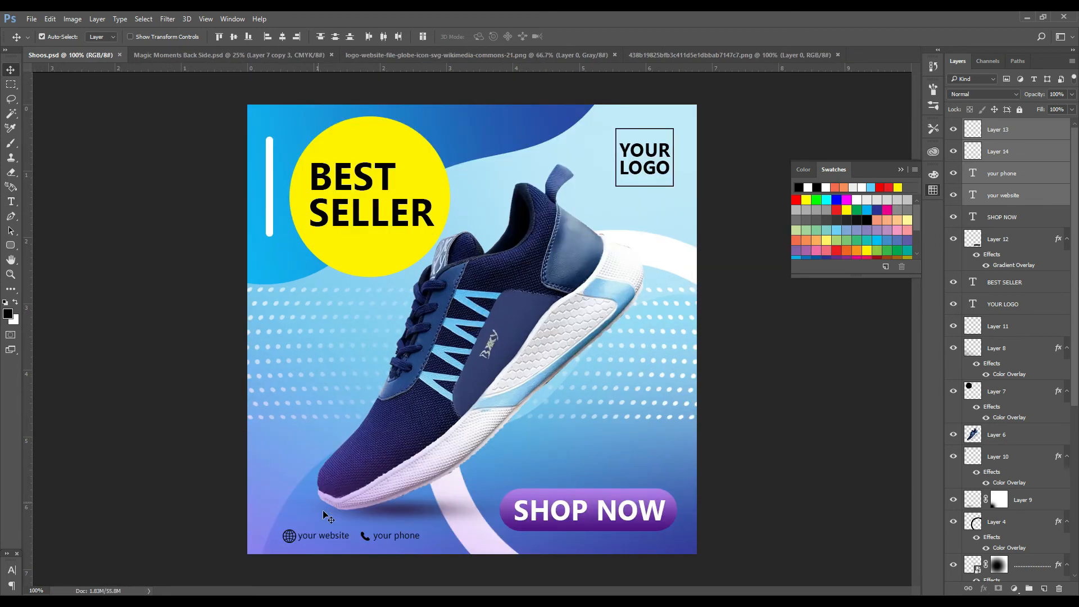
pyautogui.moveTo(309, 539); pyautogui.dragTo(373, 486)
pyautogui.hotkey('ctrl', 'z')
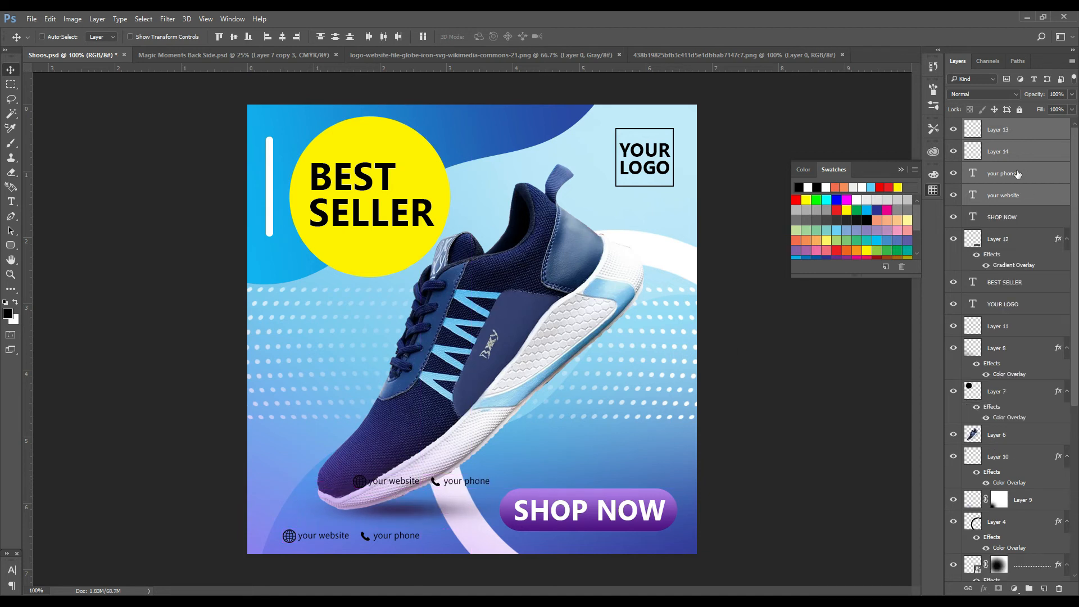
pyautogui.click(1019, 149)
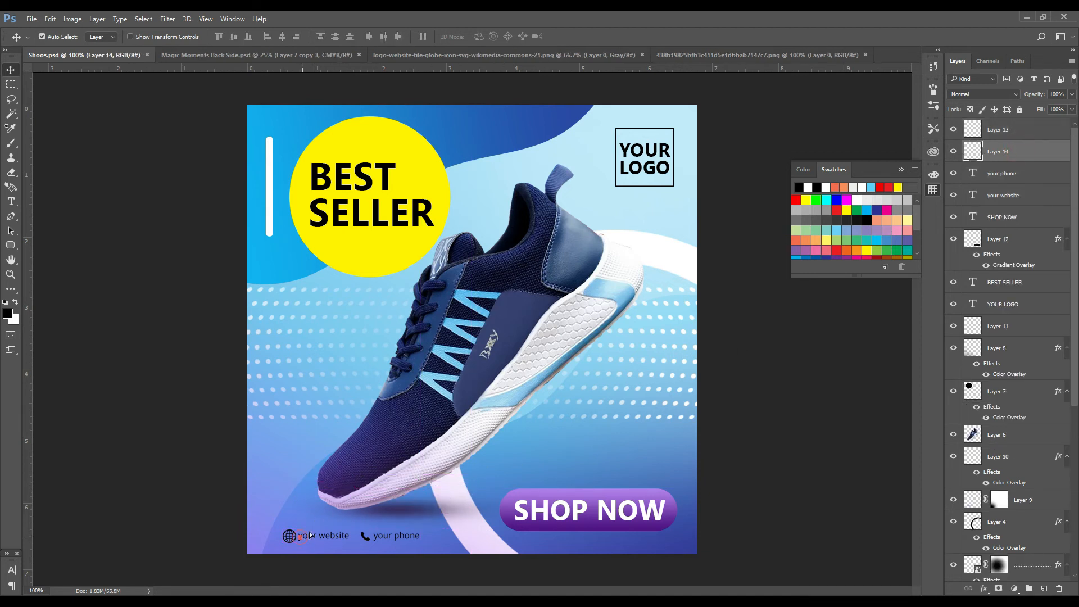
# Duplicate the "your website" text above the SHOP NOW button and replace the copy's wording with the Lorem ipsum placeholder paragraph.
pyautogui.moveTo(309, 535); pyautogui.dragTo(636, 435)
pyautogui.click(11, 202)
pyautogui.hotkey('ctrl', 'v')
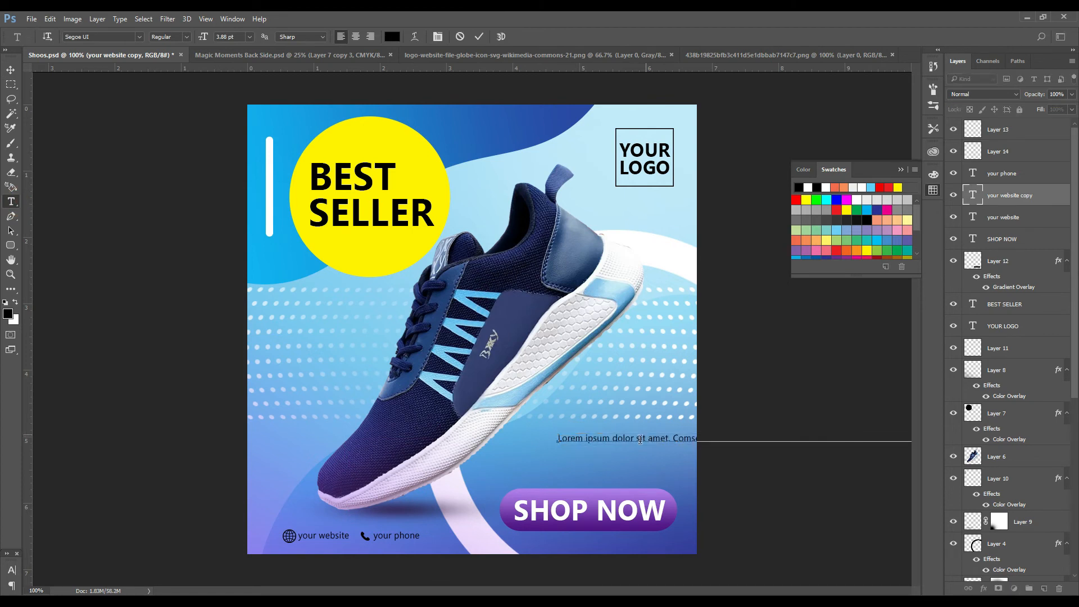
pyautogui.click(11, 71)
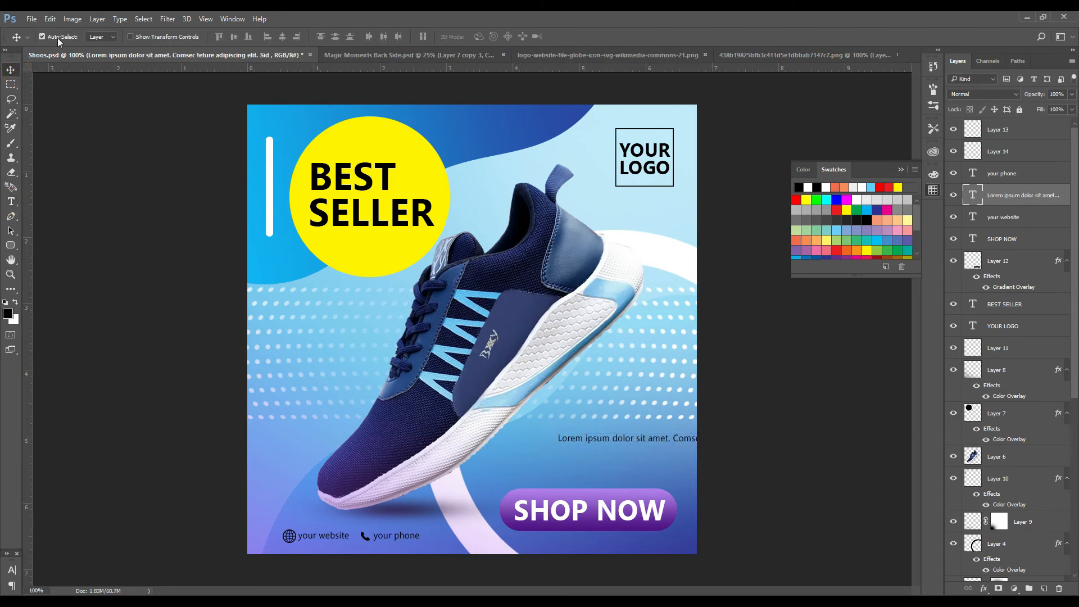
# Break the placeholder paragraph before "Sid diam" and place it above the SHOP NOW button.
pyautogui.moveTo(692, 502); pyautogui.dragTo(440, 486)
pyautogui.click(11, 201)
pyautogui.click(543, 423)
pyautogui.press('Return')
pyautogui.click(16, 69)
pyautogui.moveTo(416, 430); pyautogui.dragTo(616, 436)
pyautogui.click(11, 202)
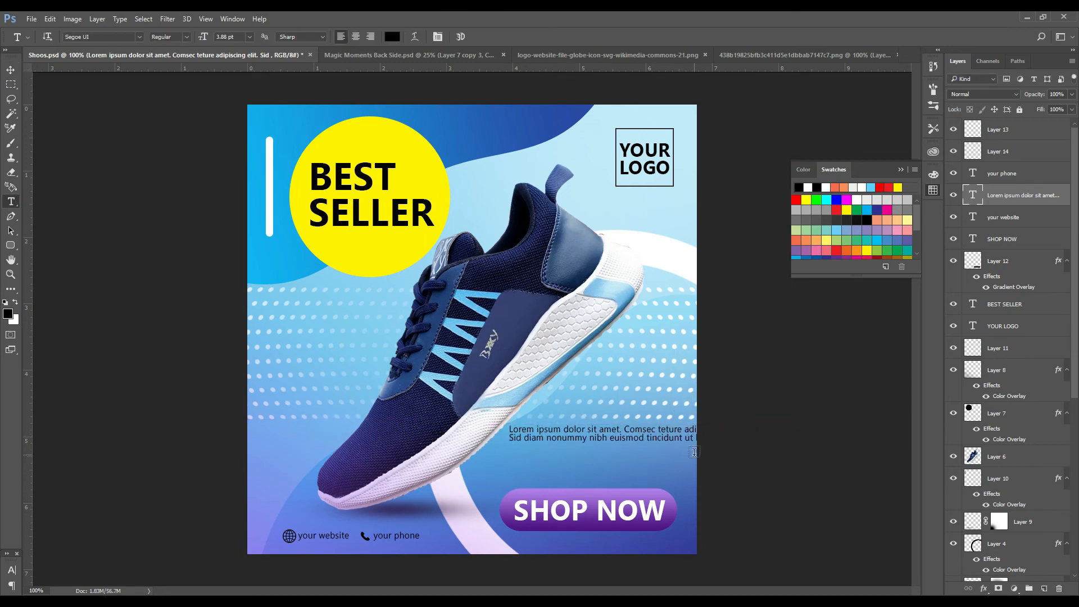
# Right-align the placeholder paragraph, start a new line at "Comsec", and reposition the text above the SHOP NOW button.
pyautogui.click(624, 430)
pyautogui.press('Return')
pyautogui.hotkey('ctrl', 'a')
pyautogui.click(370, 37)
pyautogui.moveTo(449, 450); pyautogui.dragTo(623, 450)
pyautogui.click(11, 202)
pyautogui.click(583, 462)
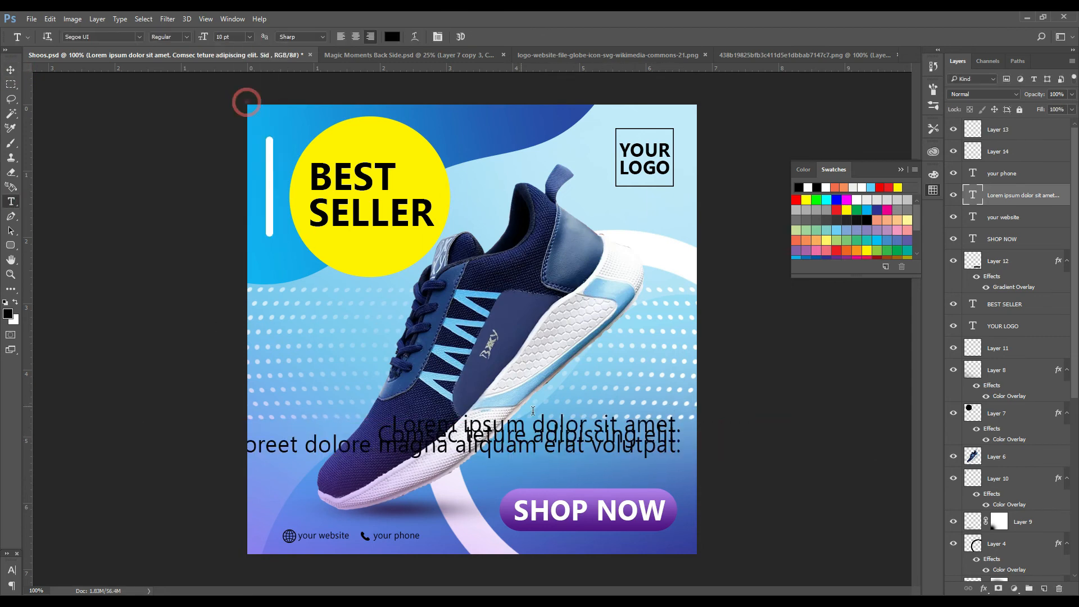
# Set the placeholder text to 4 pt, rejoin its first two sentences on one line, and shift the paragraph toward the canvas's right edge.
pyautogui.hotkey('ctrl', 'a')
pyautogui.click(560, 441)
pyautogui.press('BackSpace')
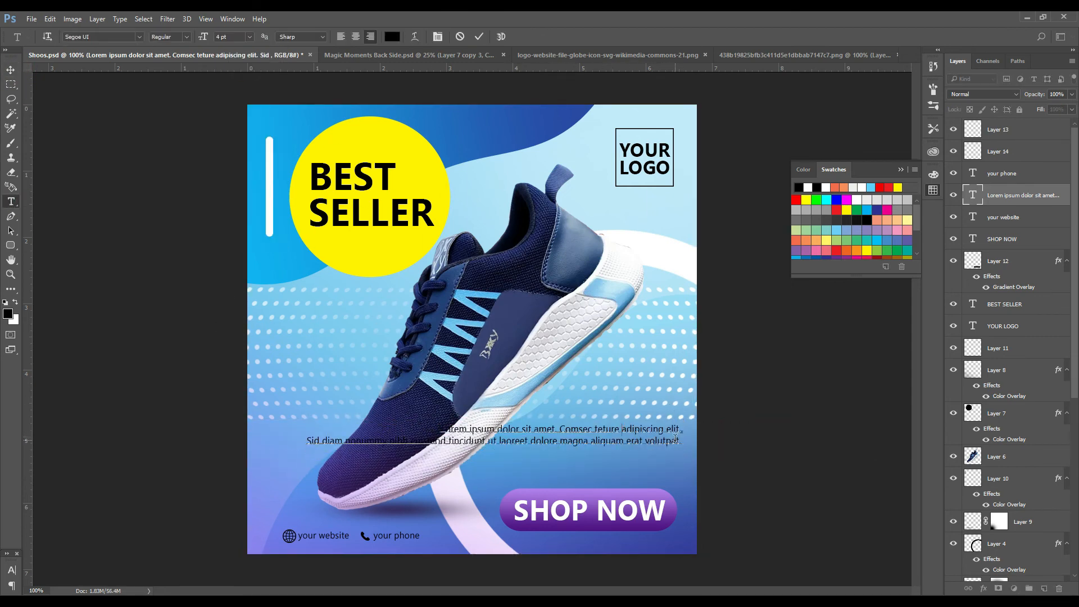
pyautogui.press('Return')
pyautogui.click(10, 70)
pyautogui.moveTo(618, 450); pyautogui.dragTo(680, 475)
# Break the long placeholder sentence so that "tincidunt" and "volutpat." each start a new line.
pyautogui.click(12, 201)
pyautogui.click(464, 481)
pyautogui.press('Return')
pyautogui.click(661, 492)
pyautogui.press('Return')
pyautogui.click(10, 70)
pyautogui.hotkey('ctrl', 't')
pyautogui.press('Return')
# Put the first two placeholder sentences on separate lines and align the paragraph with the SHOP NOW button's right edge.
pyautogui.click(12, 202)
pyautogui.click(629, 437)
pyautogui.press('Return')
pyautogui.click(551, 448)
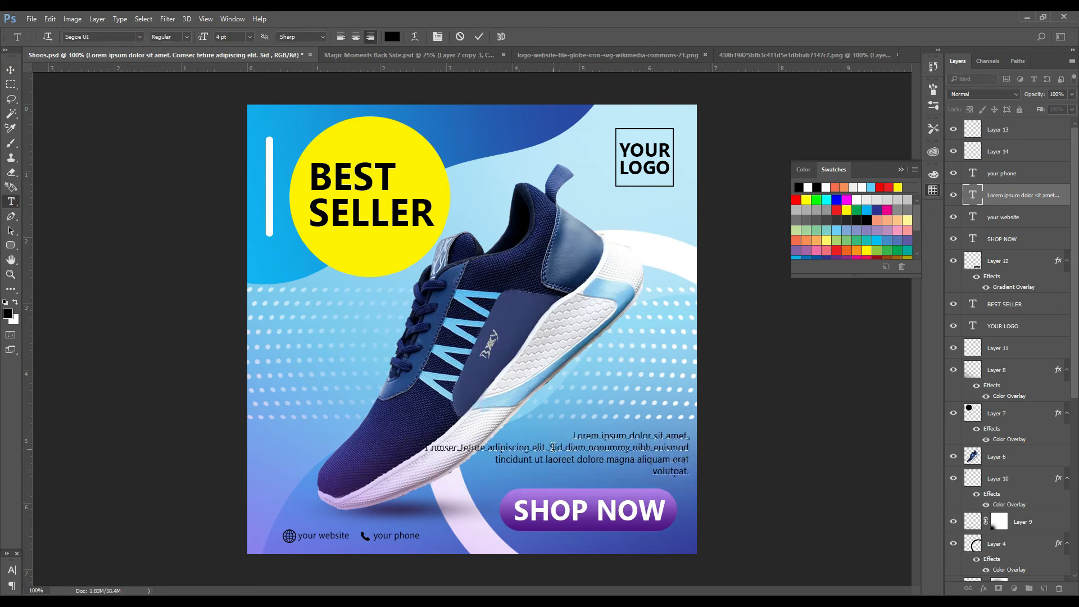
pyautogui.press('Return')
pyautogui.click(10, 69)
pyautogui.hotkey('ctrl', 't')
pyautogui.moveTo(491, 415); pyautogui.dragTo(489, 415)
pyautogui.press('Return')
# Duplicate the YOUR LOGO text above the placeholder paragraph and change the copy to 399.
pyautogui.click(629, 160)
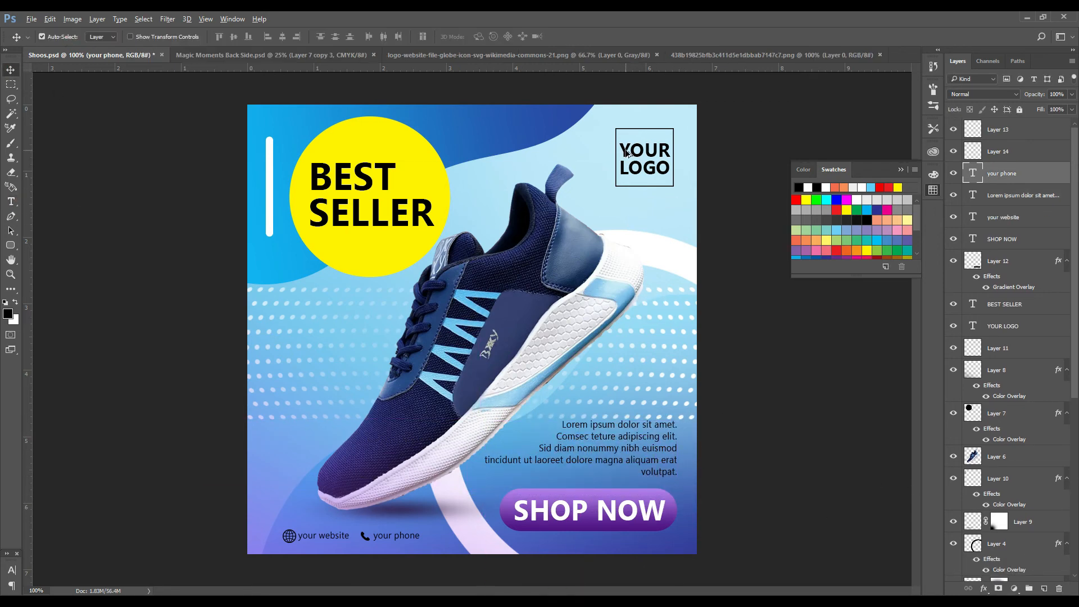
pyautogui.moveTo(630, 161); pyautogui.dragTo(613, 380)
pyautogui.click(15, 203)
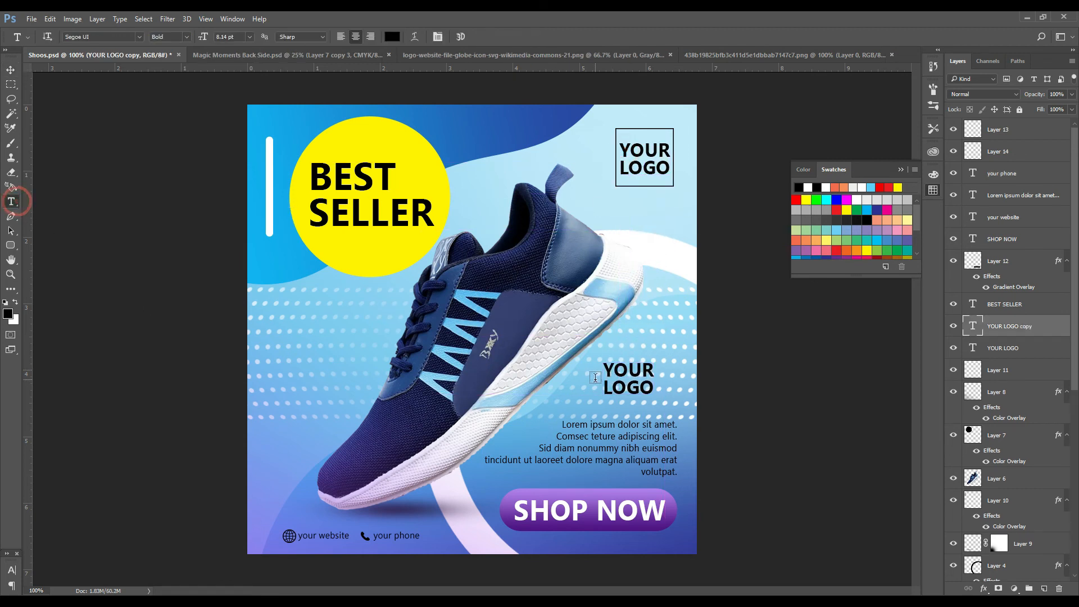
pyautogui.click(613, 374)
pyautogui.hotkey('ctrl', 'a')
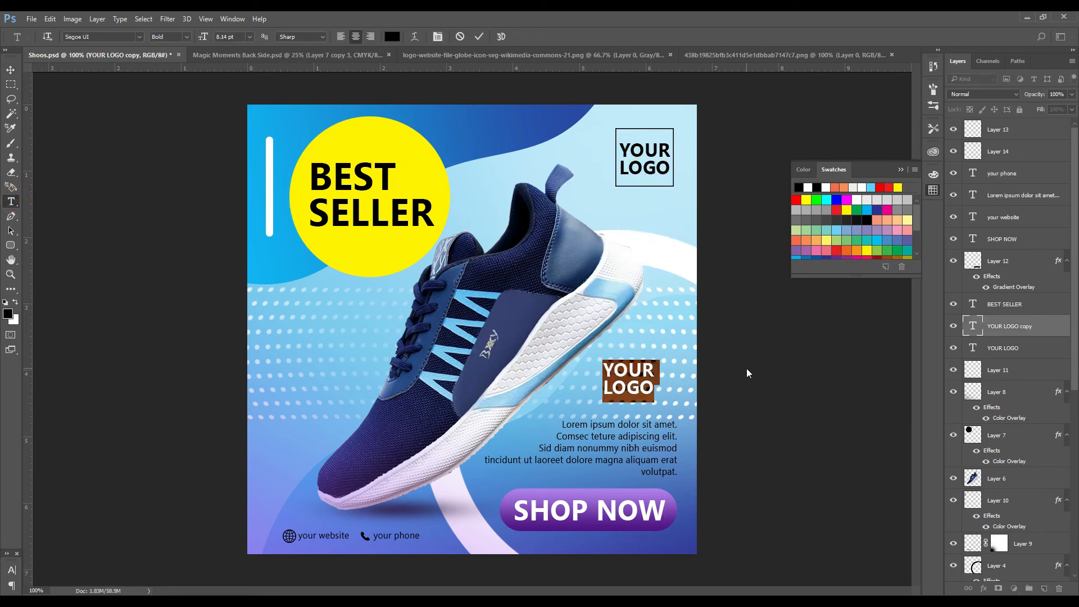
pyautogui.write('399')
pyautogui.click(10, 71)
# Scale the 399 text up to about 245% and right-align it just above the placeholder paragraph.
pyautogui.hotkey('ctrl', 't')
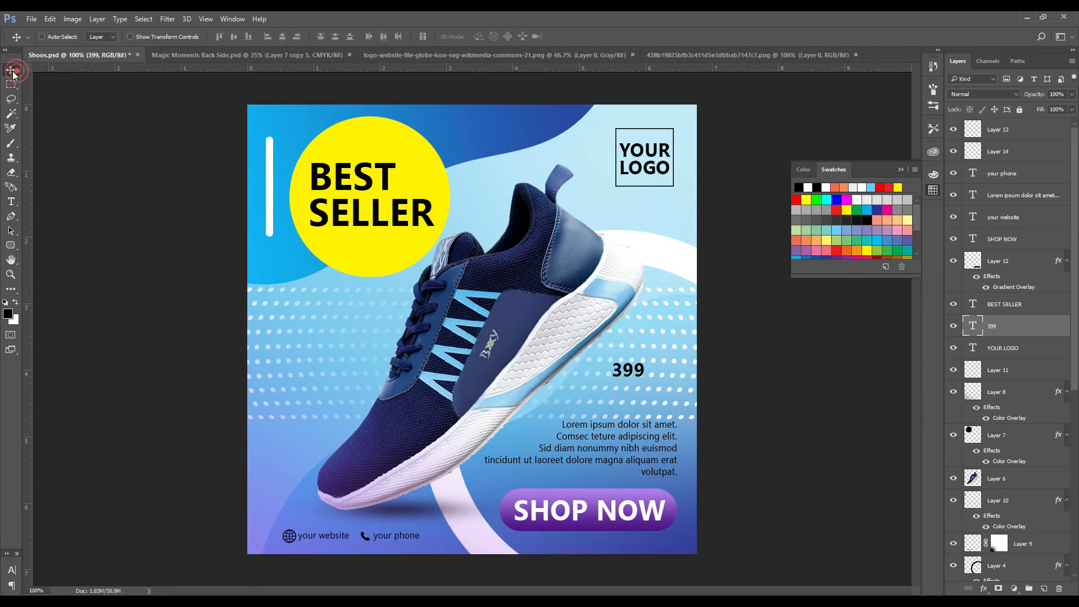
pyautogui.moveTo(642, 385); pyautogui.dragTo(661, 395)
pyautogui.moveTo(603, 418); pyautogui.dragTo(599, 422)
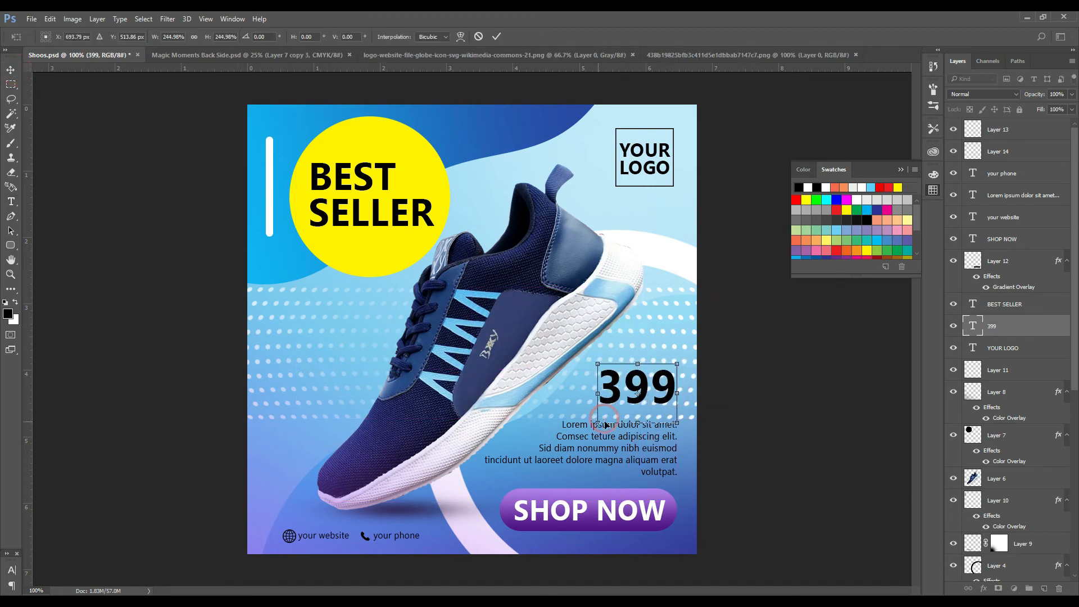
pyautogui.press('Return')
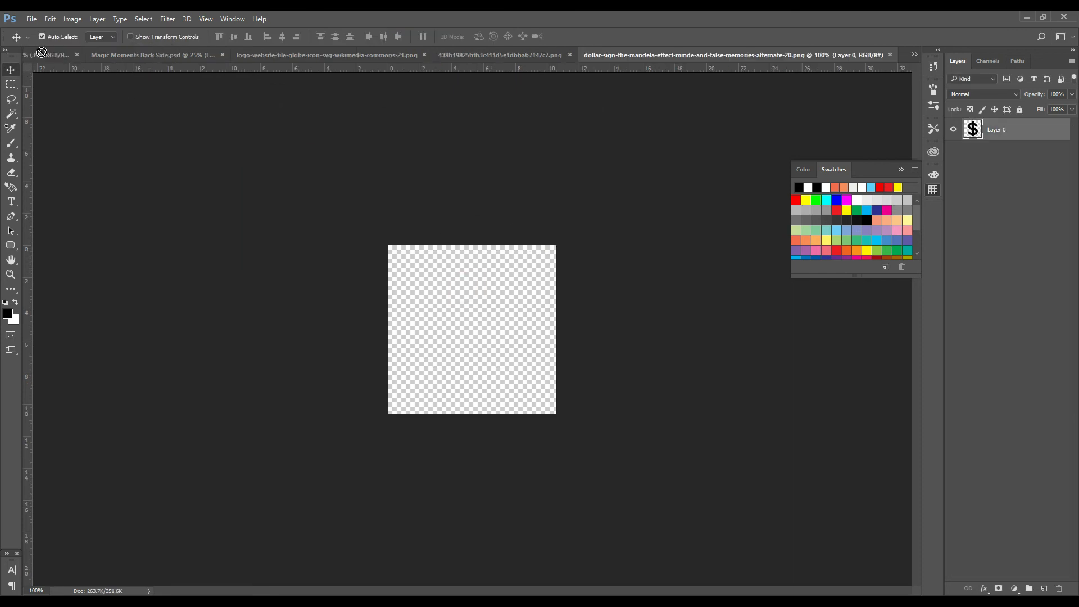
# Bring the dollar sign image into the shoe ad, scale it down to the height of 399, and place it slightly apart before the number.
pyautogui.moveTo(41, 52); pyautogui.dragTo(613, 353)
pyautogui.hotkey('ctrl', 't')
pyautogui.moveTo(633, 315); pyautogui.dragTo(615, 379)
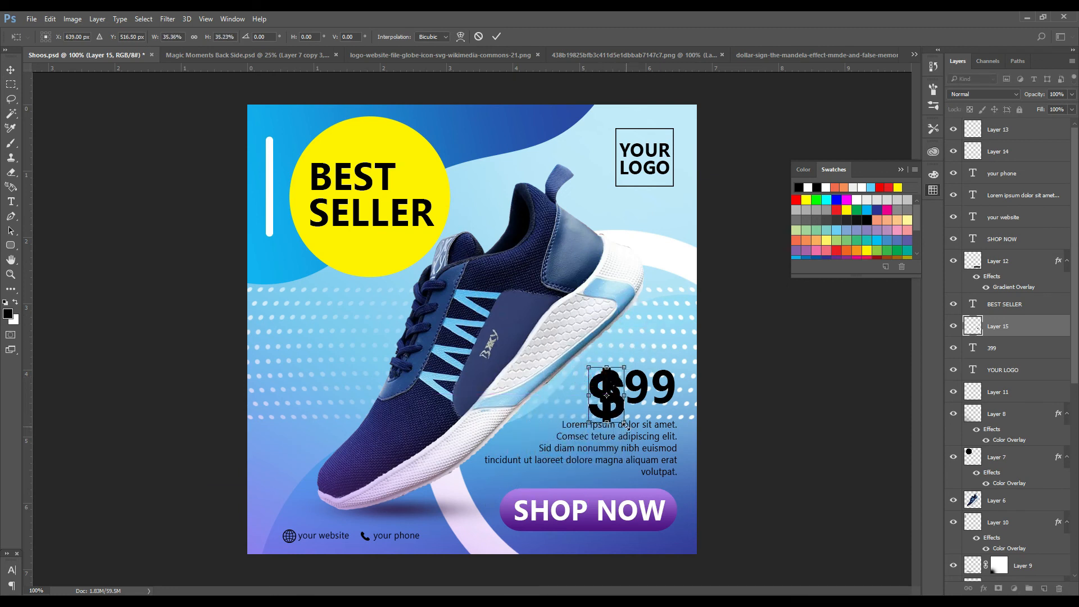
pyautogui.moveTo(625, 423); pyautogui.dragTo(583, 383)
pyautogui.press('Return')
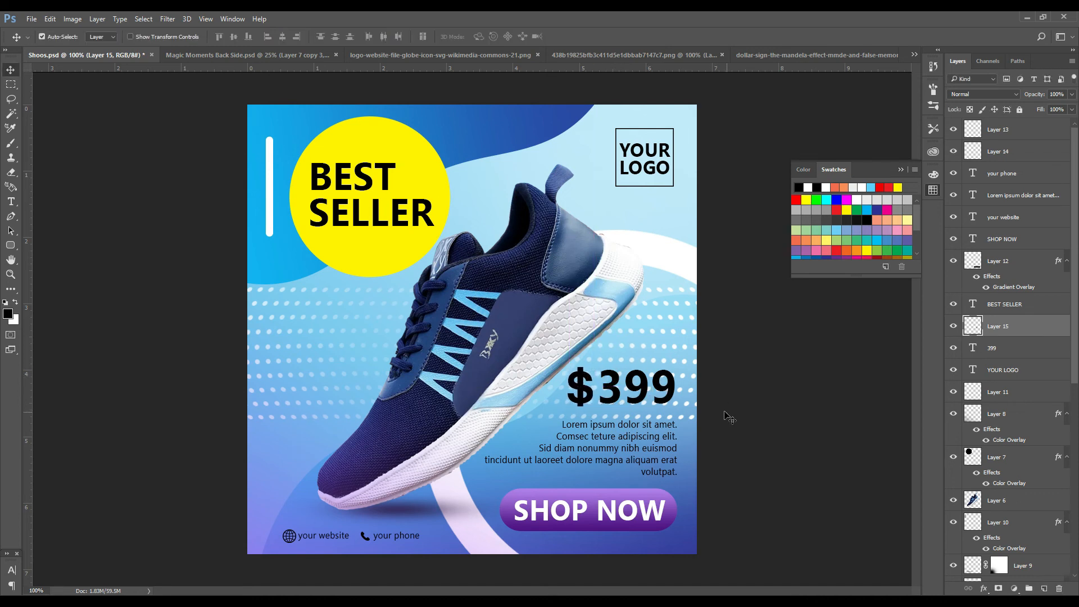
pyautogui.press('Left')
pyautogui.press('Left')
pyautogui.press('Left')
pyautogui.press('Left')
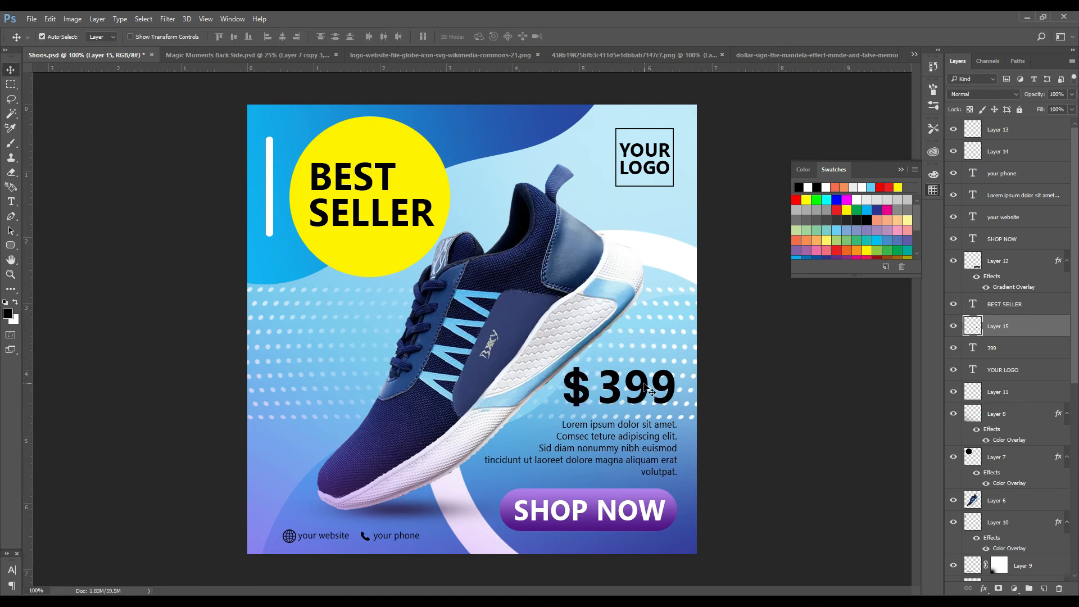
# Enlarge the dollar sign and 399 together to about 104% and position the price just above the placeholder paragraph.
pyautogui.keyDown('shift'); pyautogui.click(647, 390); pyautogui.keyUp('shift')
pyautogui.hotkey('ctrl', 't')
pyautogui.moveTo(563, 408); pyautogui.dragTo(559, 408)
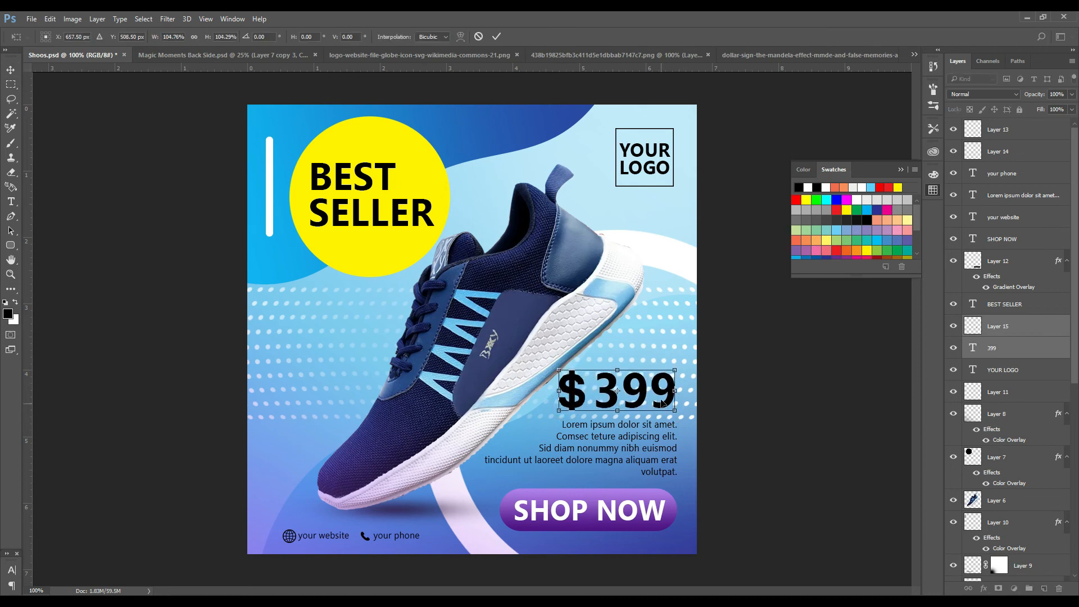
pyautogui.doubleClick(646, 391)
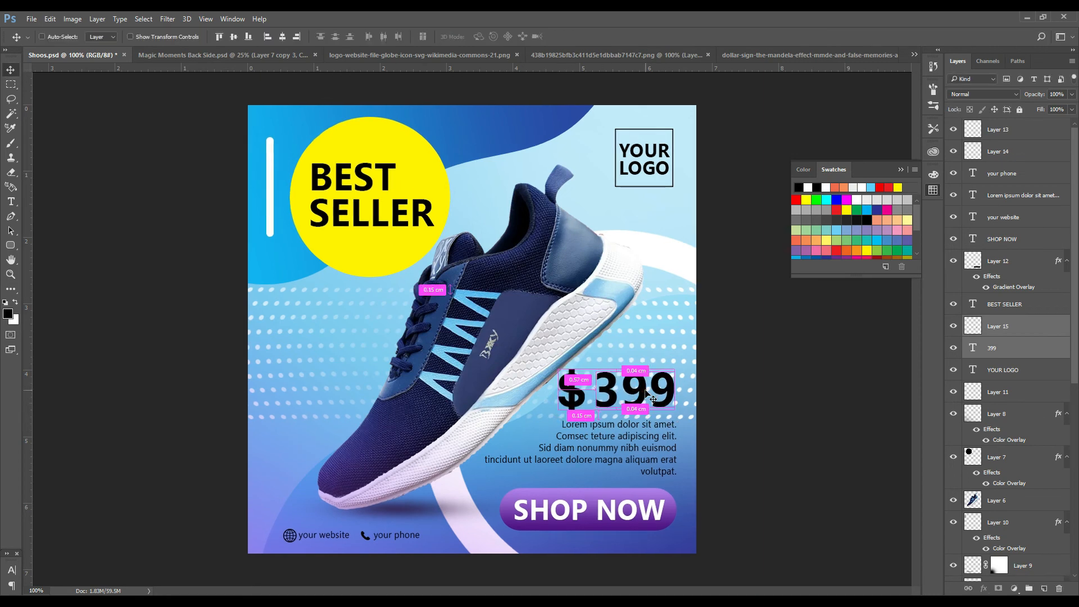
pyautogui.hotkey('ctrl', '-')
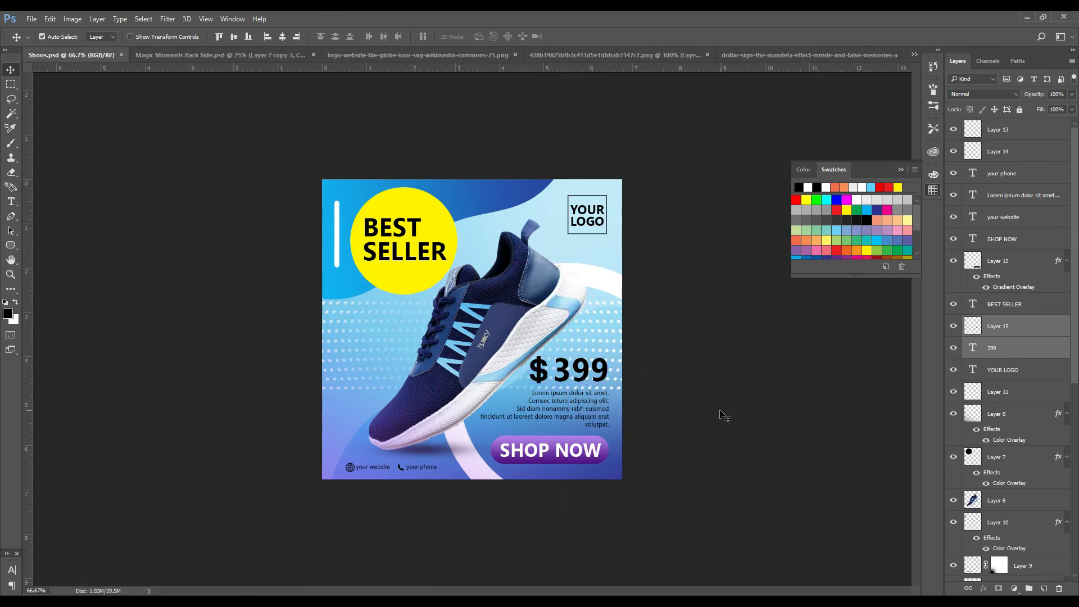
pyautogui.hotkey('ctrl', '+')
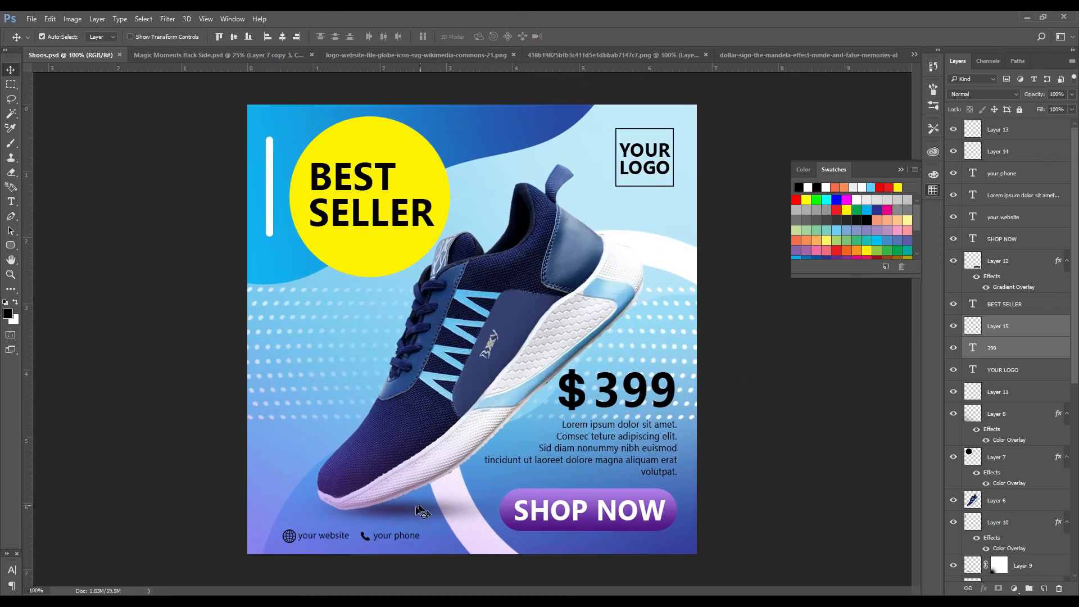
pyautogui.click(411, 516)
pyautogui.hotkey('ctrl', 't')
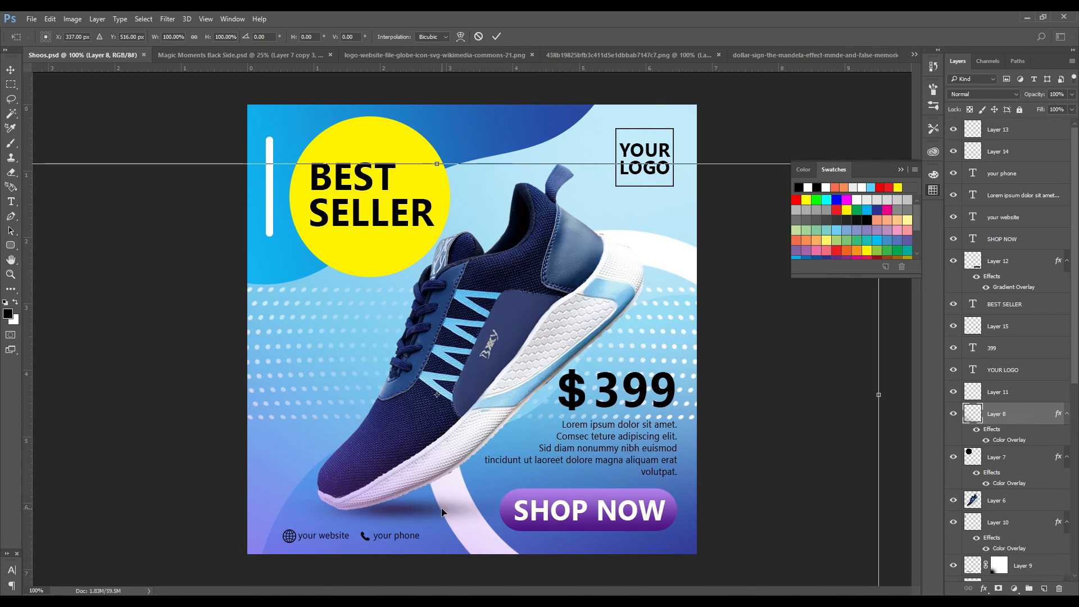
pyautogui.moveTo(442, 509); pyautogui.dragTo(427, 517)
pyautogui.hotkey('ctrl', 'z')
pyautogui.doubleClick(419, 511)
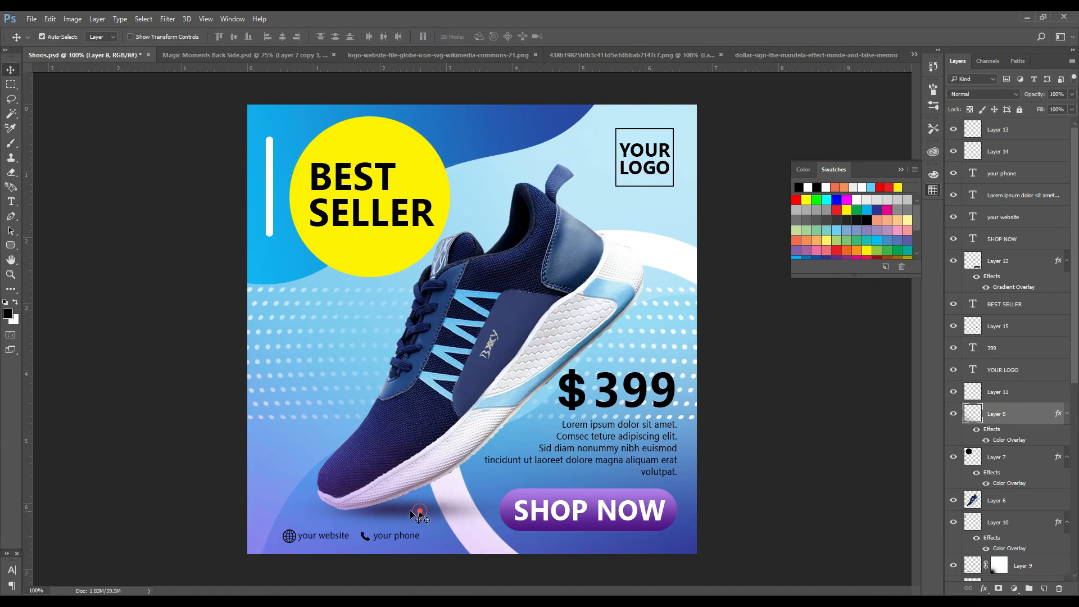
pyautogui.click(398, 507)
pyautogui.click(514, 338)
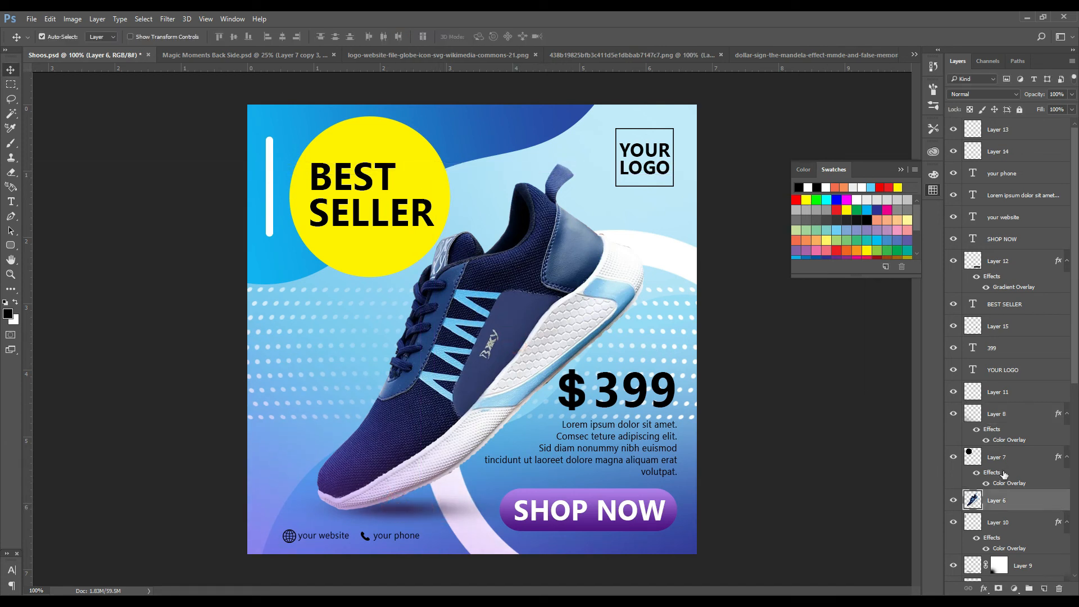
pyautogui.click(998, 523)
pyautogui.hotkey('ctrl', 't')
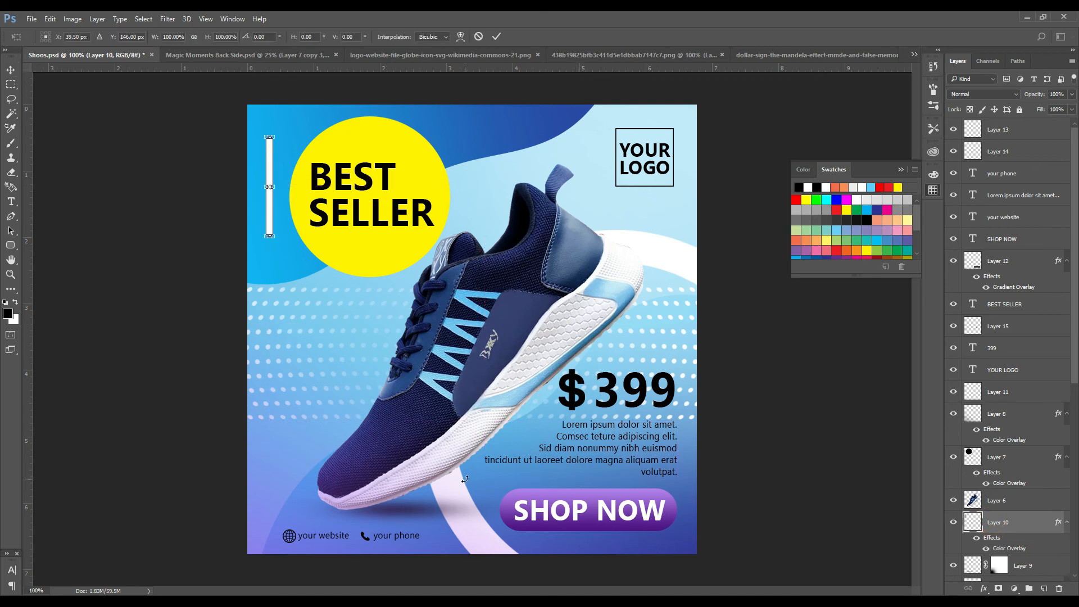
pyautogui.press('Return')
pyautogui.hotkey('ctrl', '-')
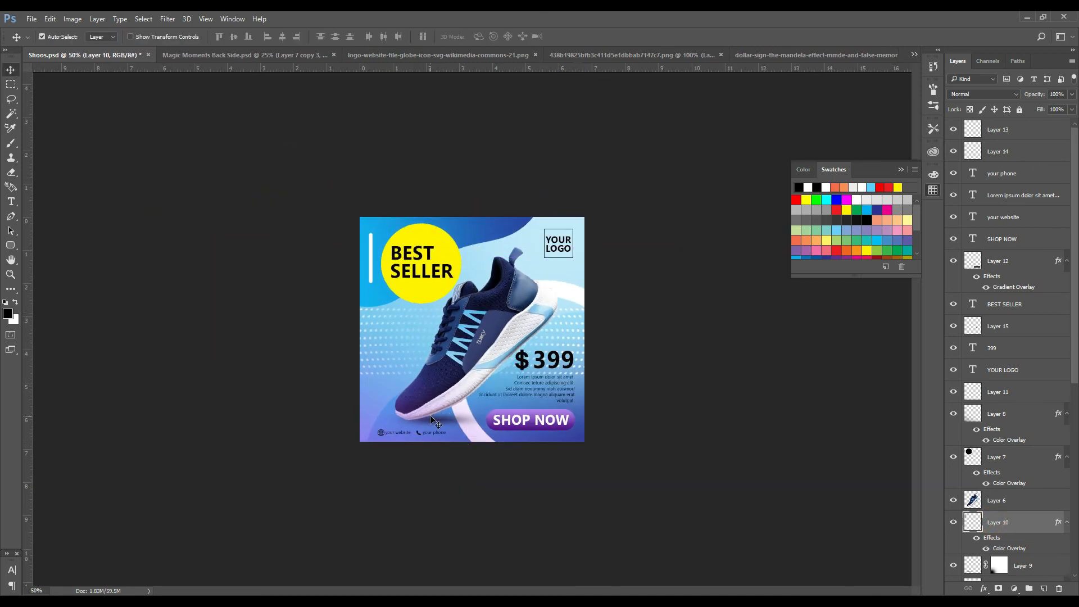
# Try moving the sneaker slightly up and to the right, and undo the move.
pyautogui.click(435, 422)
pyautogui.hotkey('ctrl', 't')
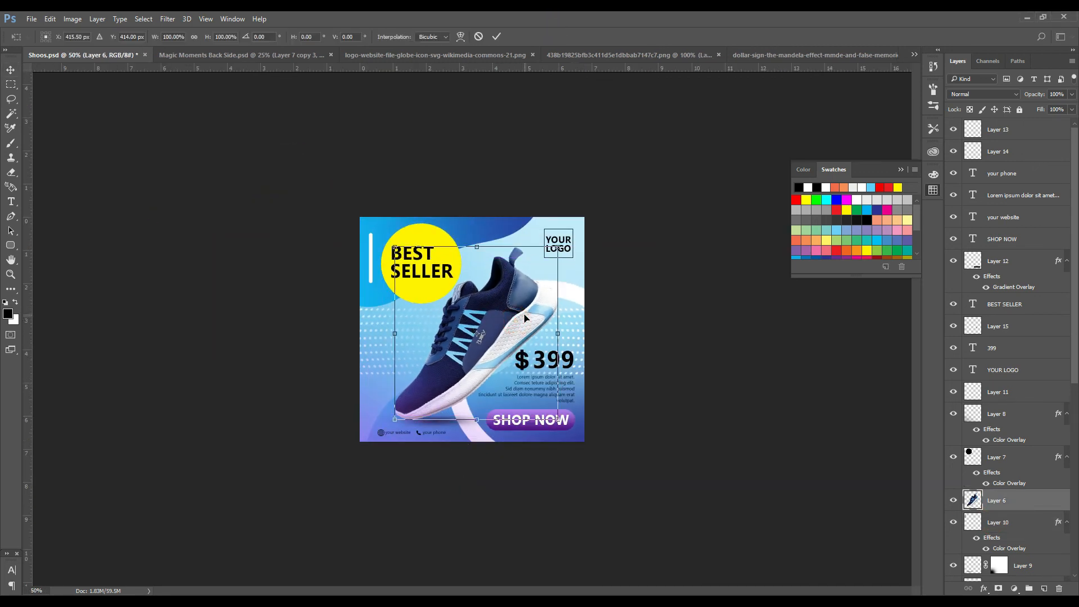
pyautogui.hotkey('shift', 'Up')
pyautogui.hotkey('shift', 'Up')
pyautogui.hotkey('shift', 'Right')
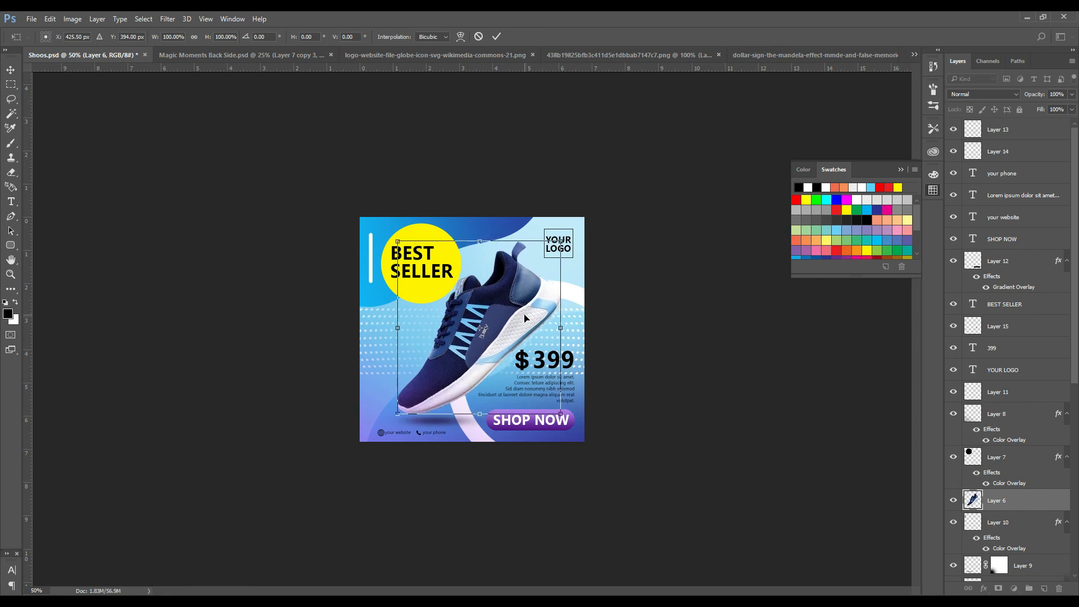
pyautogui.press('Down')
pyautogui.press('Down')
pyautogui.press('Down')
pyautogui.press('Down')
pyautogui.press('Down')
pyautogui.press('Down')
pyautogui.press('Right')
pyautogui.press('Right')
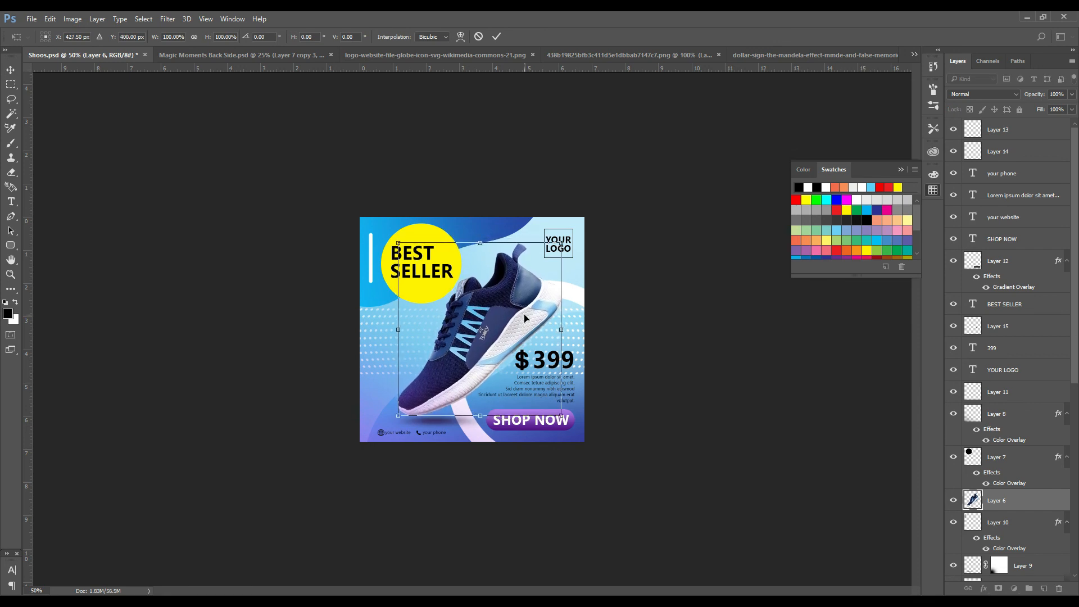
pyautogui.press('Return')
pyautogui.hotkey('ctrl', 'z')
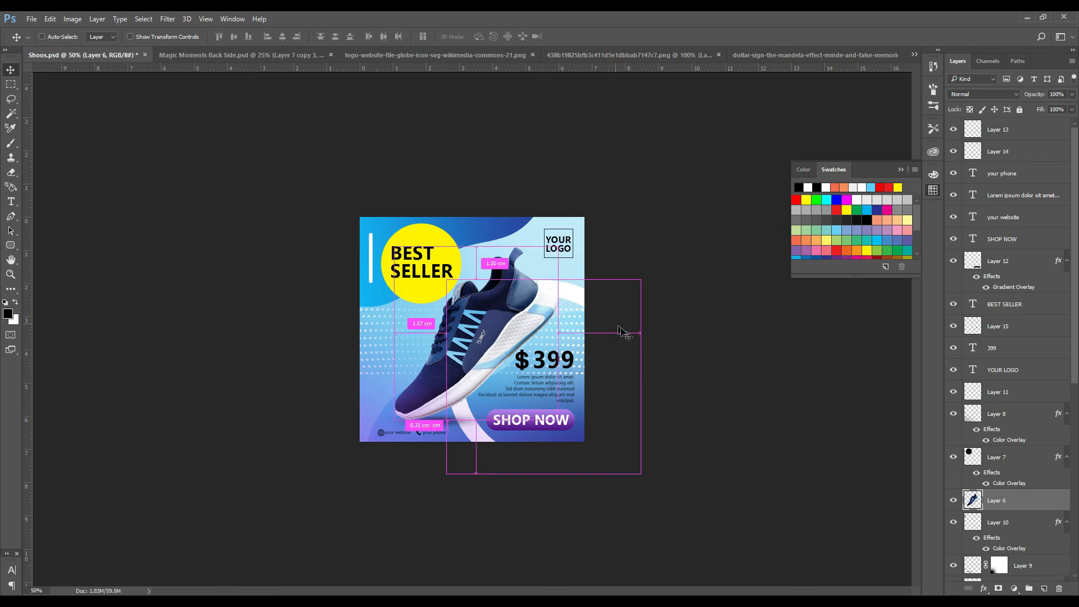
pyautogui.hotkey('ctrl', 'alt', 'z')
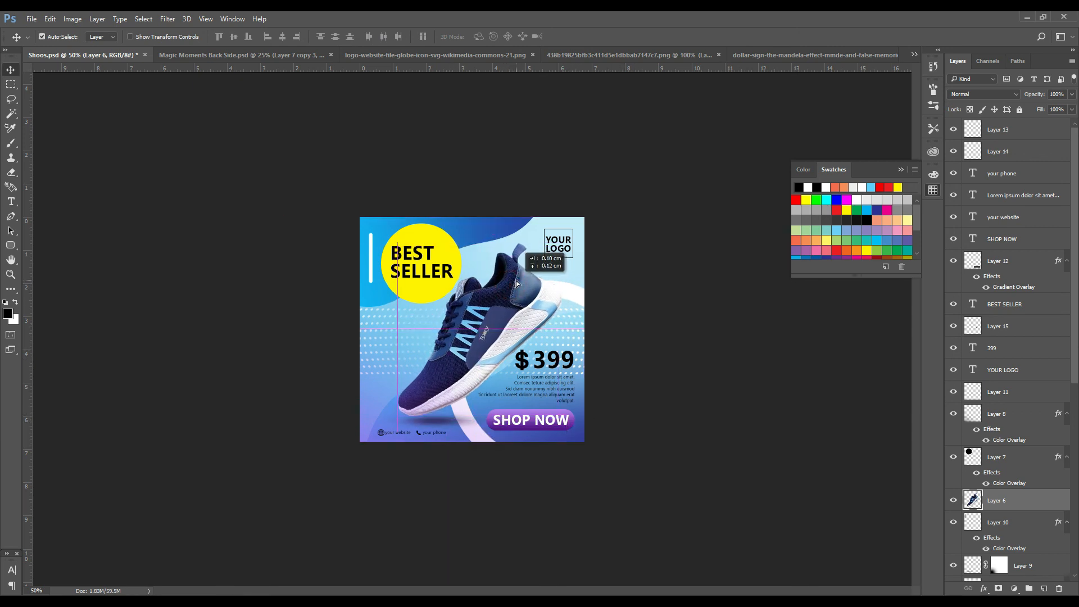
# Move the sneaker slightly up and to the right, and rotate it by -2.86 degrees.
pyautogui.moveTo(514, 288); pyautogui.dragTo(519, 285)
pyautogui.hotkey('ctrl', 't')
pyautogui.moveTo(659, 235)
pyautogui.mouseDown()
pyautogui.moveTo(669, 236)
pyautogui.moveTo(652, 226)
pyautogui.mouseUp()
pyautogui.moveTo(620, 274); pyautogui.dragTo(616, 277)
pyautogui.press('Left')
pyautogui.press('Left')
pyautogui.press('Left')
pyautogui.press('Left')
pyautogui.press('Left')
pyautogui.press('Left')
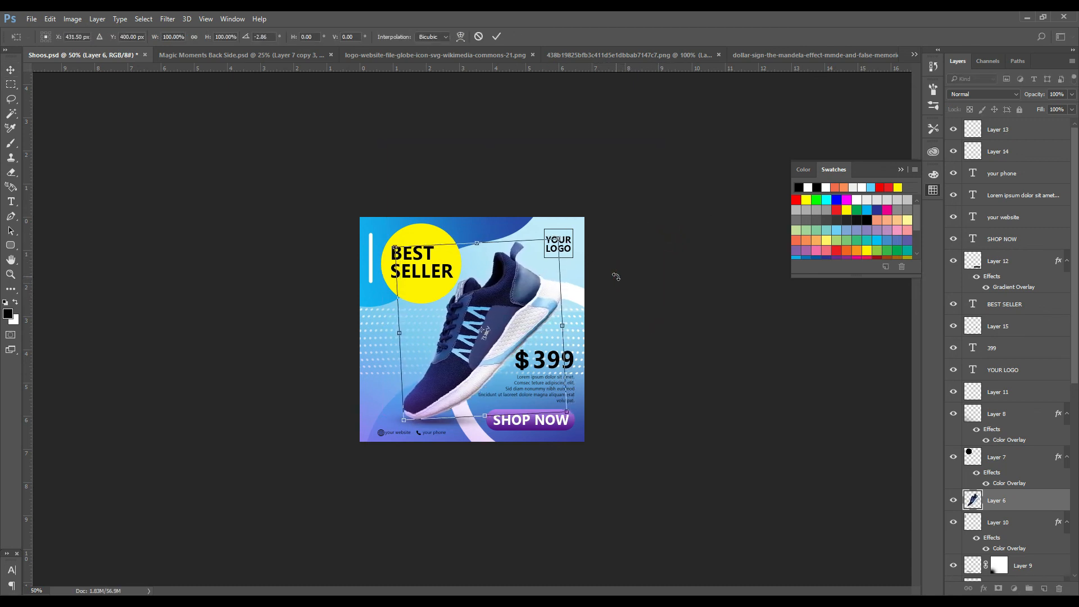
# Nudge the rotated sneaker a little farther up and to the right and apply the transform.
pyautogui.press('Up')
pyautogui.press('Up')
pyautogui.press('Up')
pyautogui.press('Up')
pyautogui.press('Up')
pyautogui.press('Up')
pyautogui.press('Right')
pyautogui.press('Right')
pyautogui.press('Right')
pyautogui.press('Right')
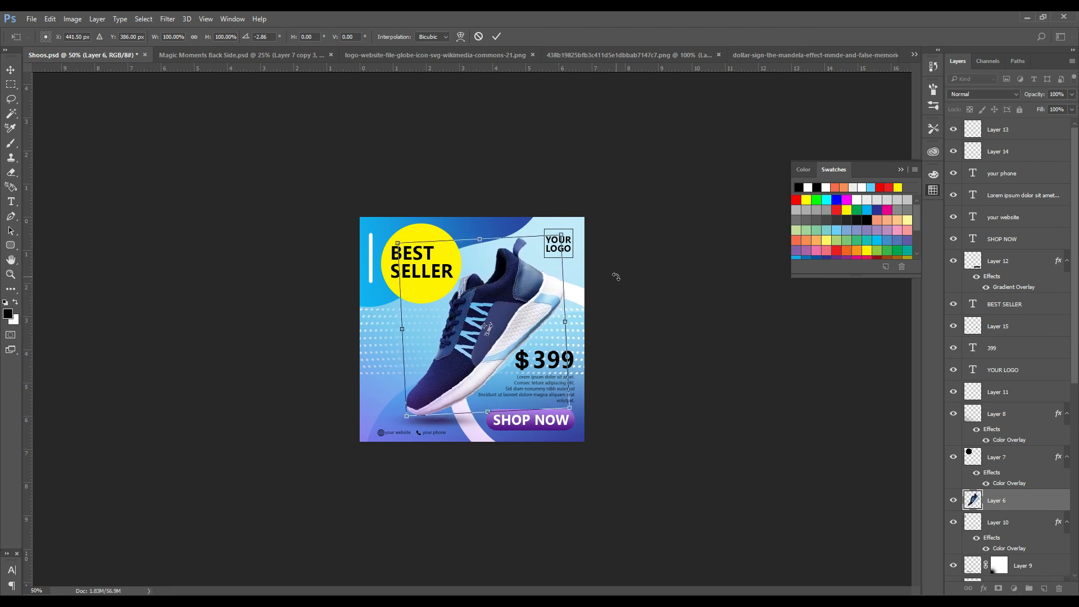
pyautogui.press('Up')
pyautogui.press('Up')
pyautogui.press('Return')
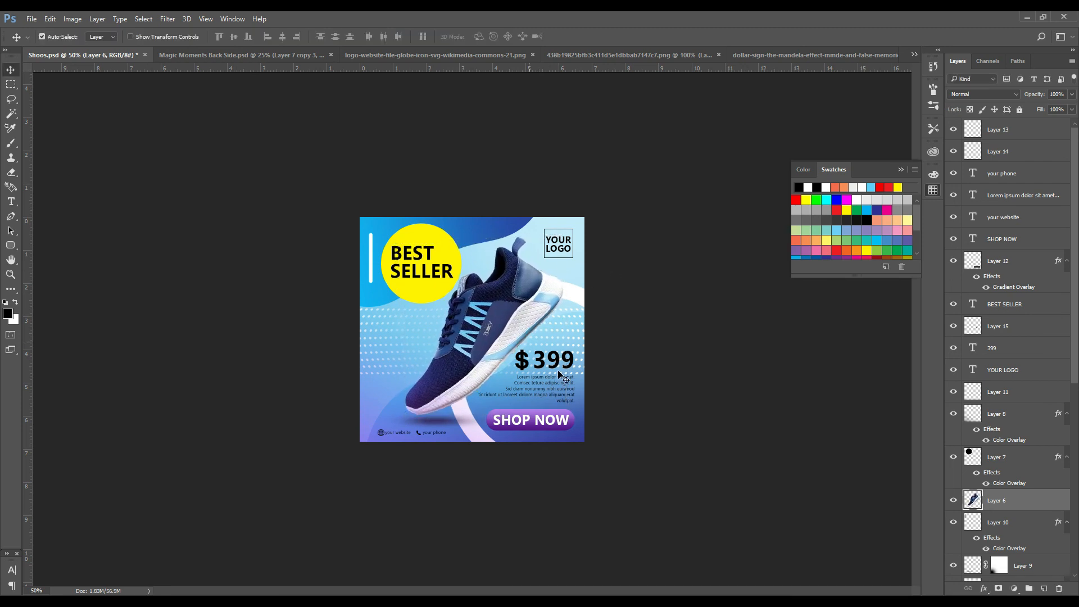
# Set the opacity of Layer 9, the masked layer below Layer 10, to 66% and save the document.
pyautogui.click(999, 525)
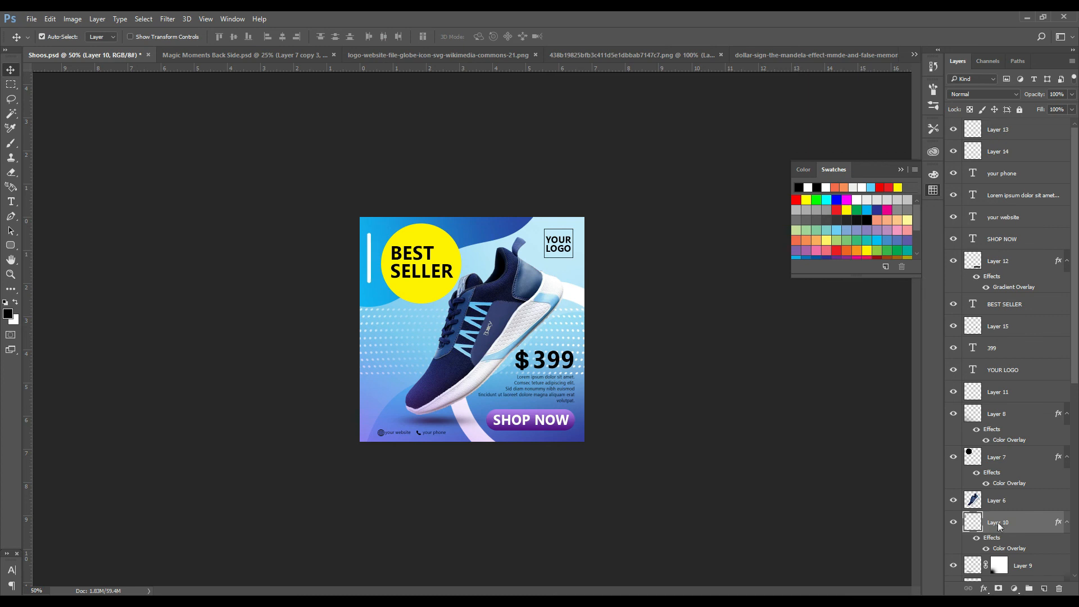
pyautogui.click(954, 523)
pyautogui.click(954, 523)
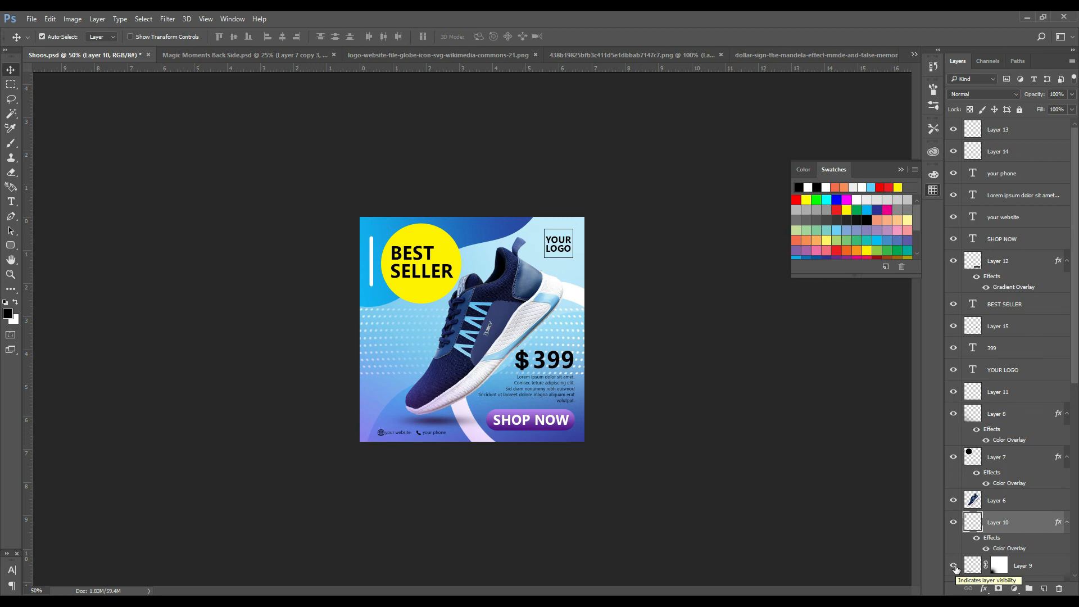
pyautogui.click(954, 566)
pyautogui.click(953, 566)
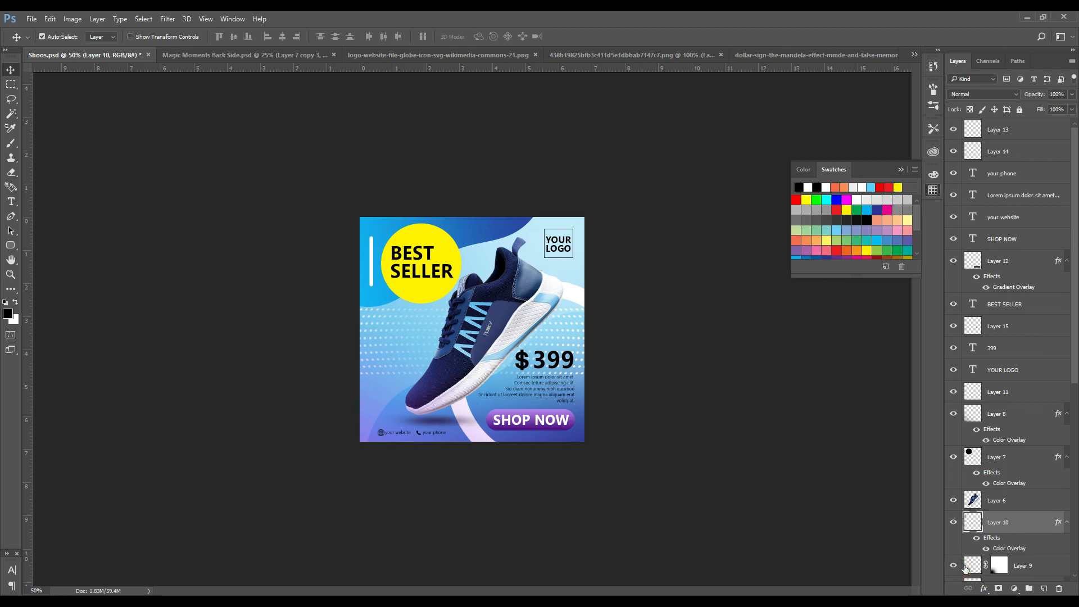
pyautogui.click(970, 561)
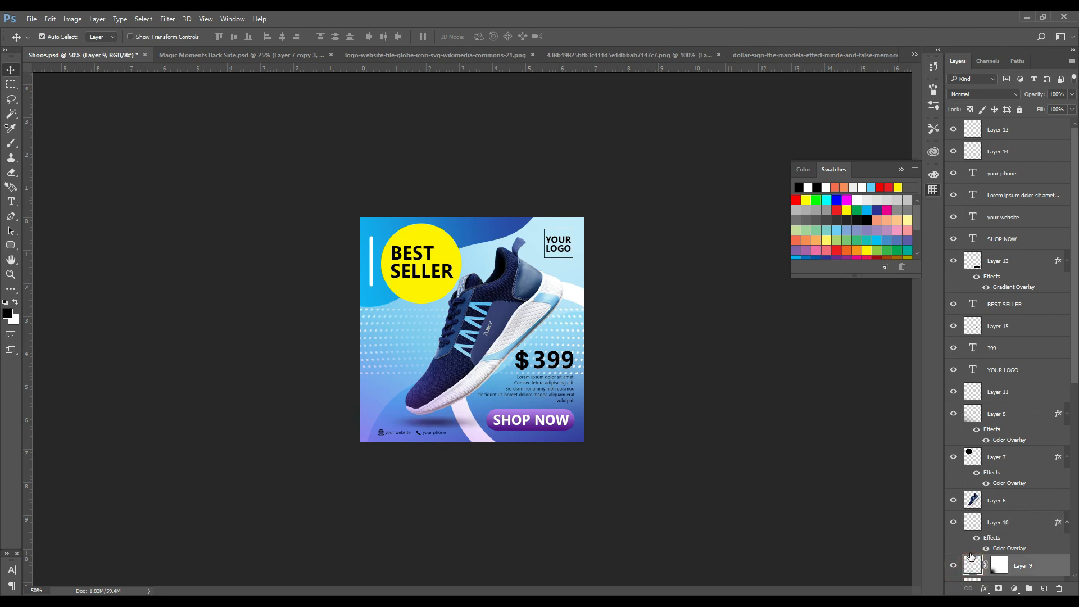
pyautogui.hotkey('ctrl', '+')
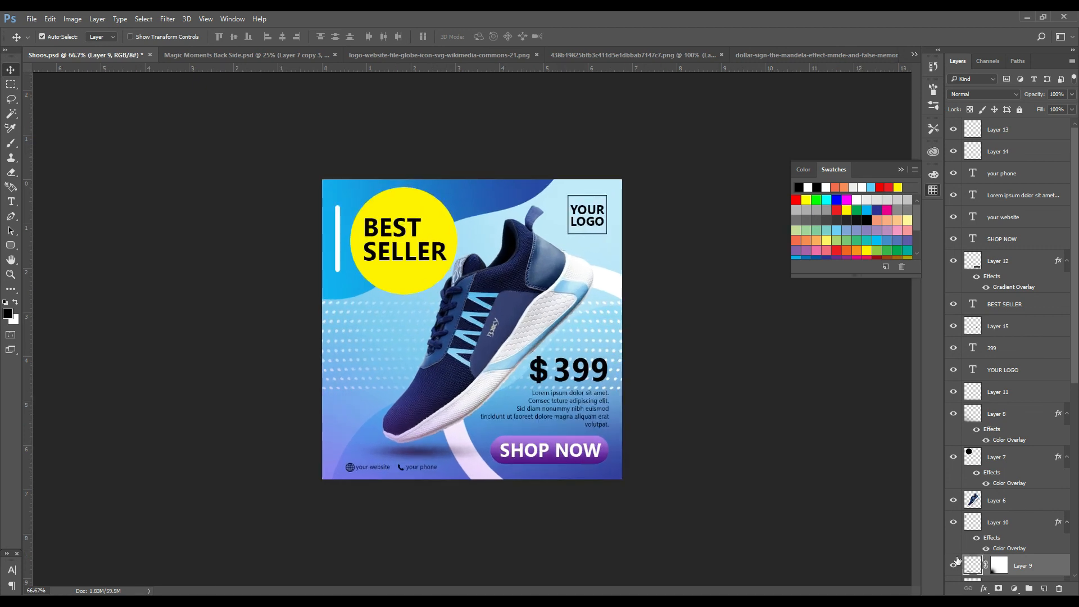
pyautogui.press('5')
pyautogui.press('5')
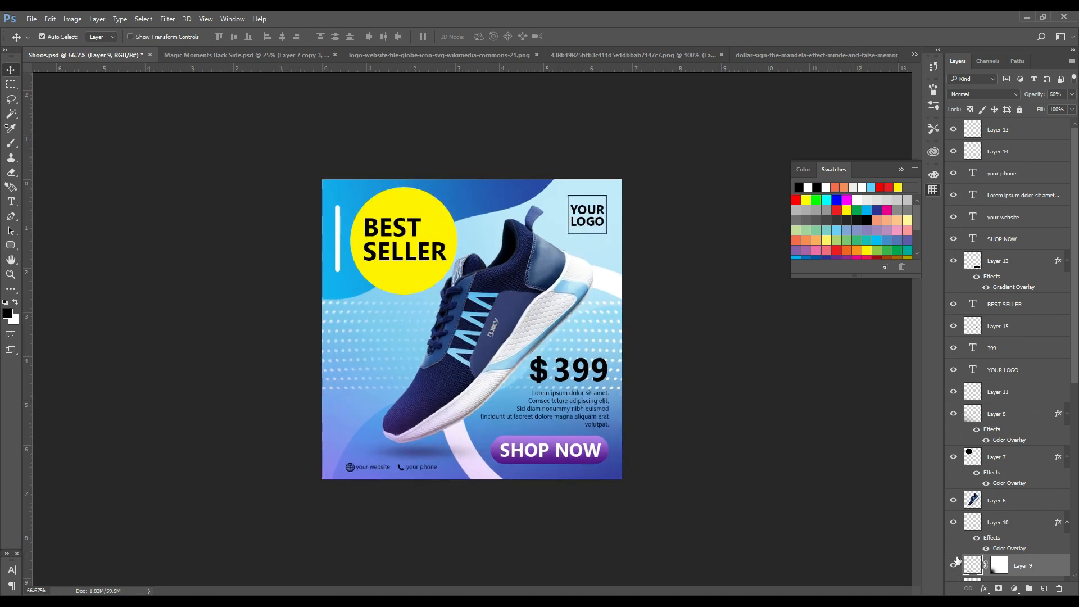
pyautogui.hotkey('ctrl', 's')
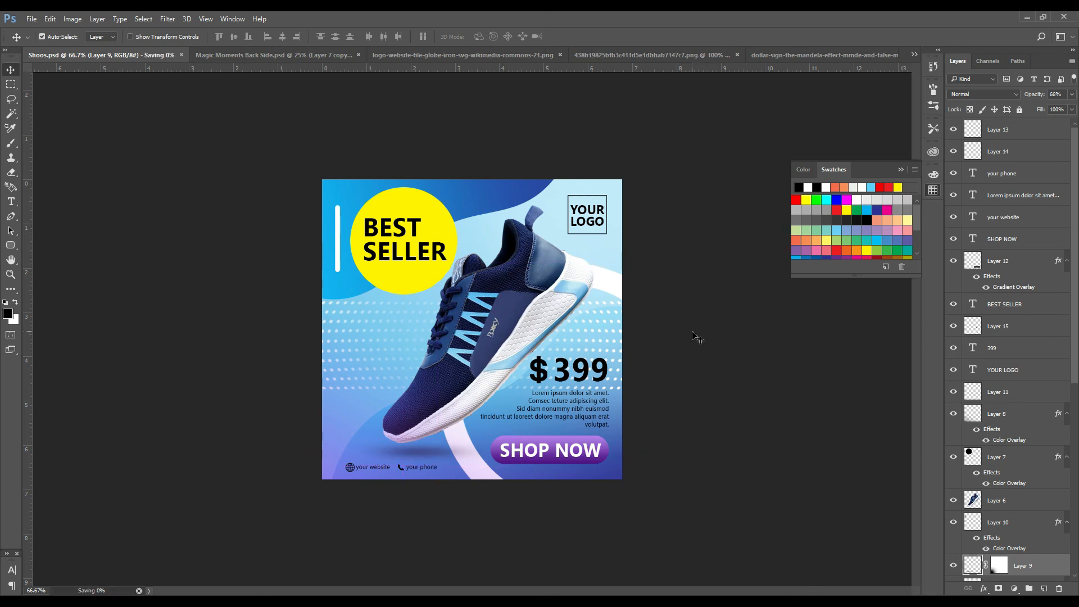
# Apply a linear gradient to the layer mask of the white dotted pattern behind the sneaker, and deselect the layer.
pyautogui.click(594, 349)
pyautogui.click(610, 338)
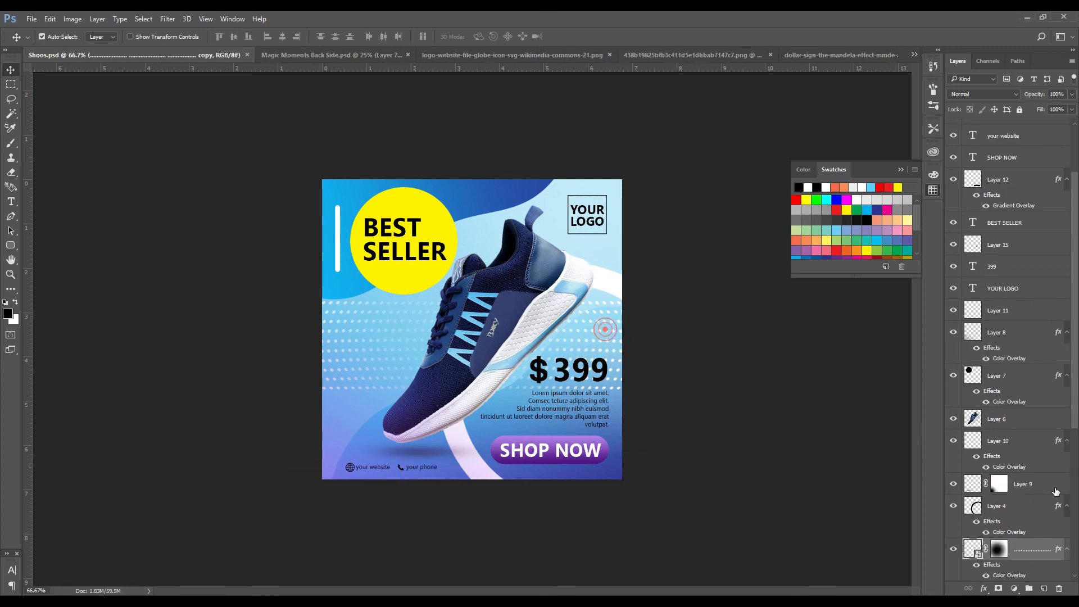
pyautogui.click(999, 549)
pyautogui.press('g')
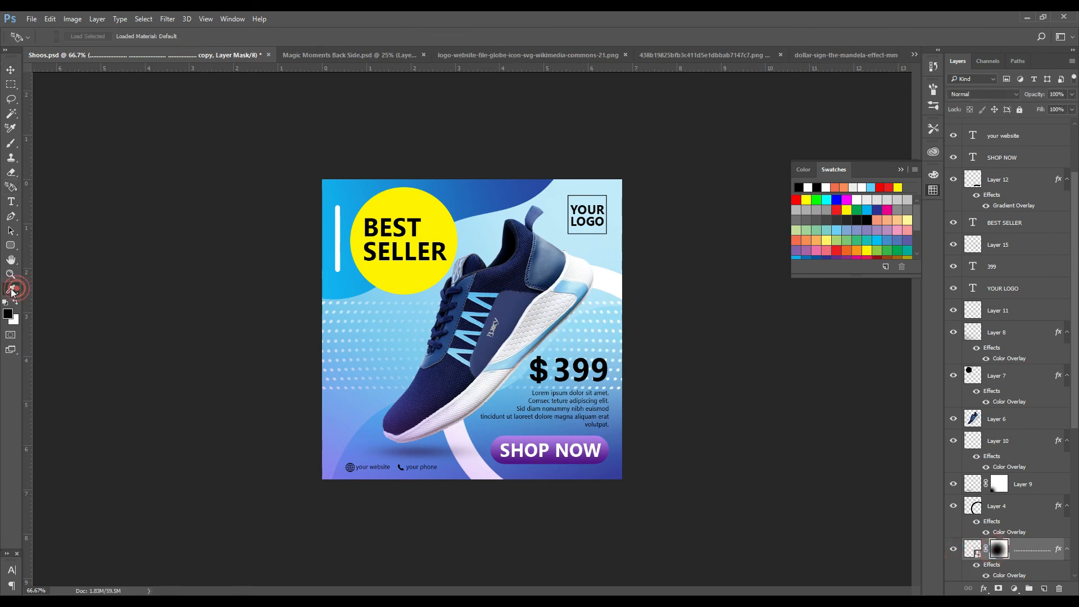
pyautogui.click(11, 289)
pyautogui.click(52, 557)
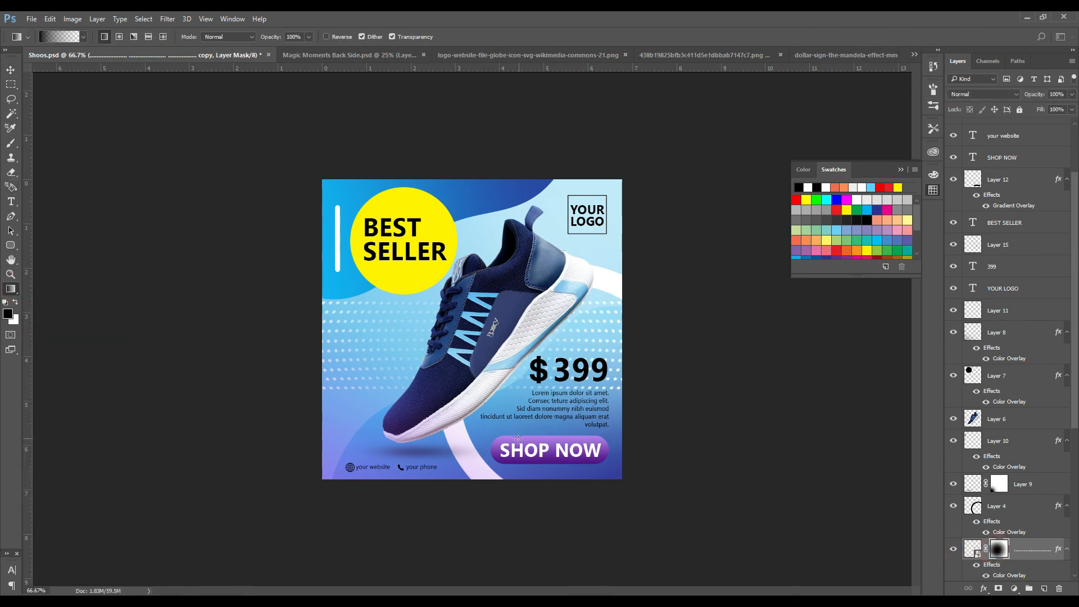
pyautogui.moveTo(590, 443); pyautogui.dragTo(593, 201)
pyautogui.click(10, 68)
pyautogui.click(820, 385)
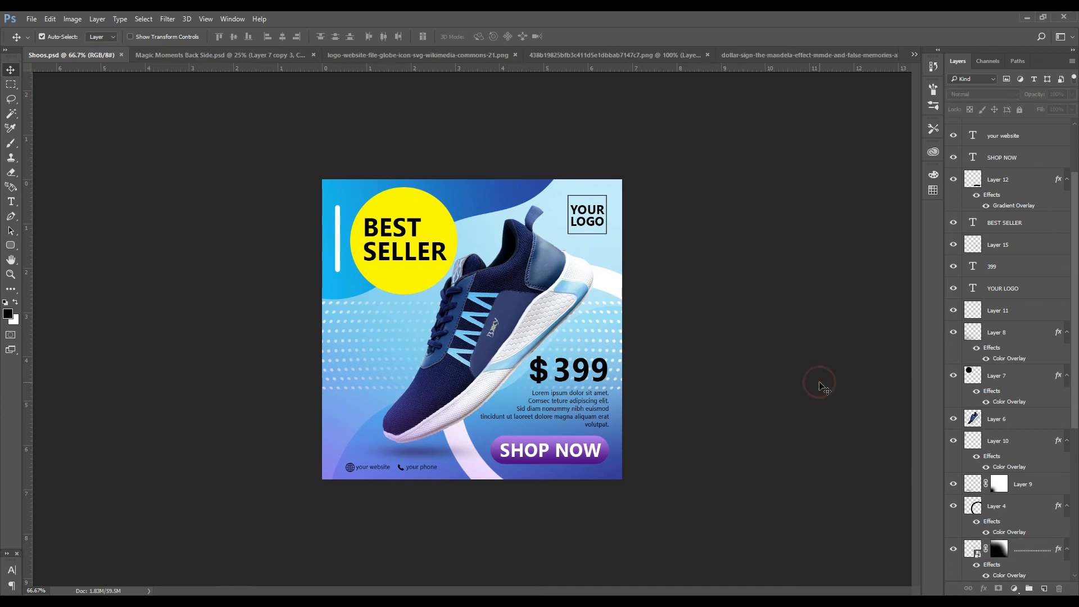
pyautogui.hotkey('ctrl', '0')
pyautogui.hotkey('ctrl', '1')
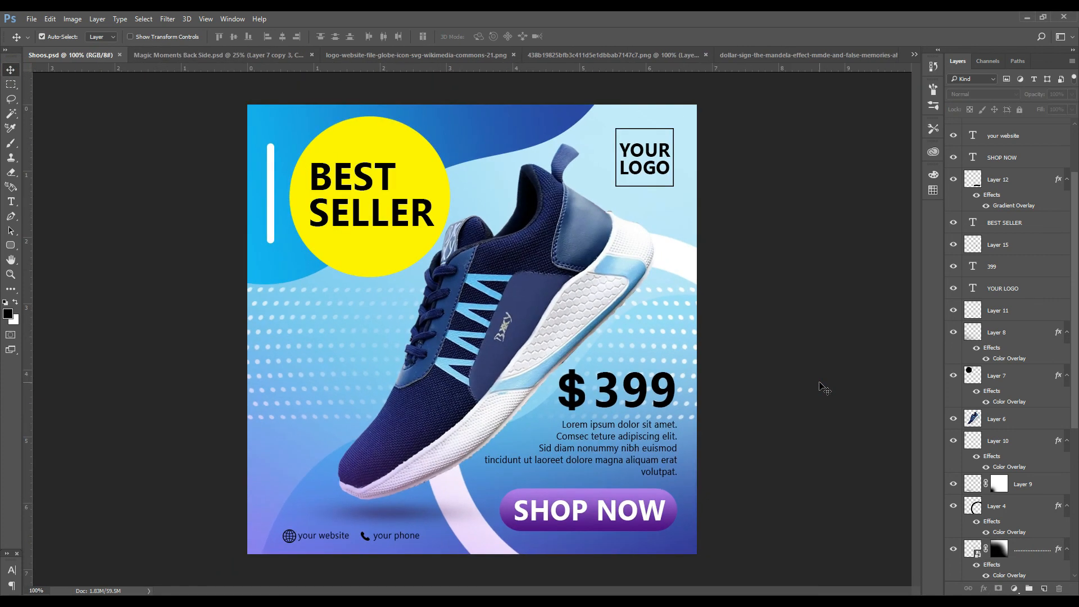